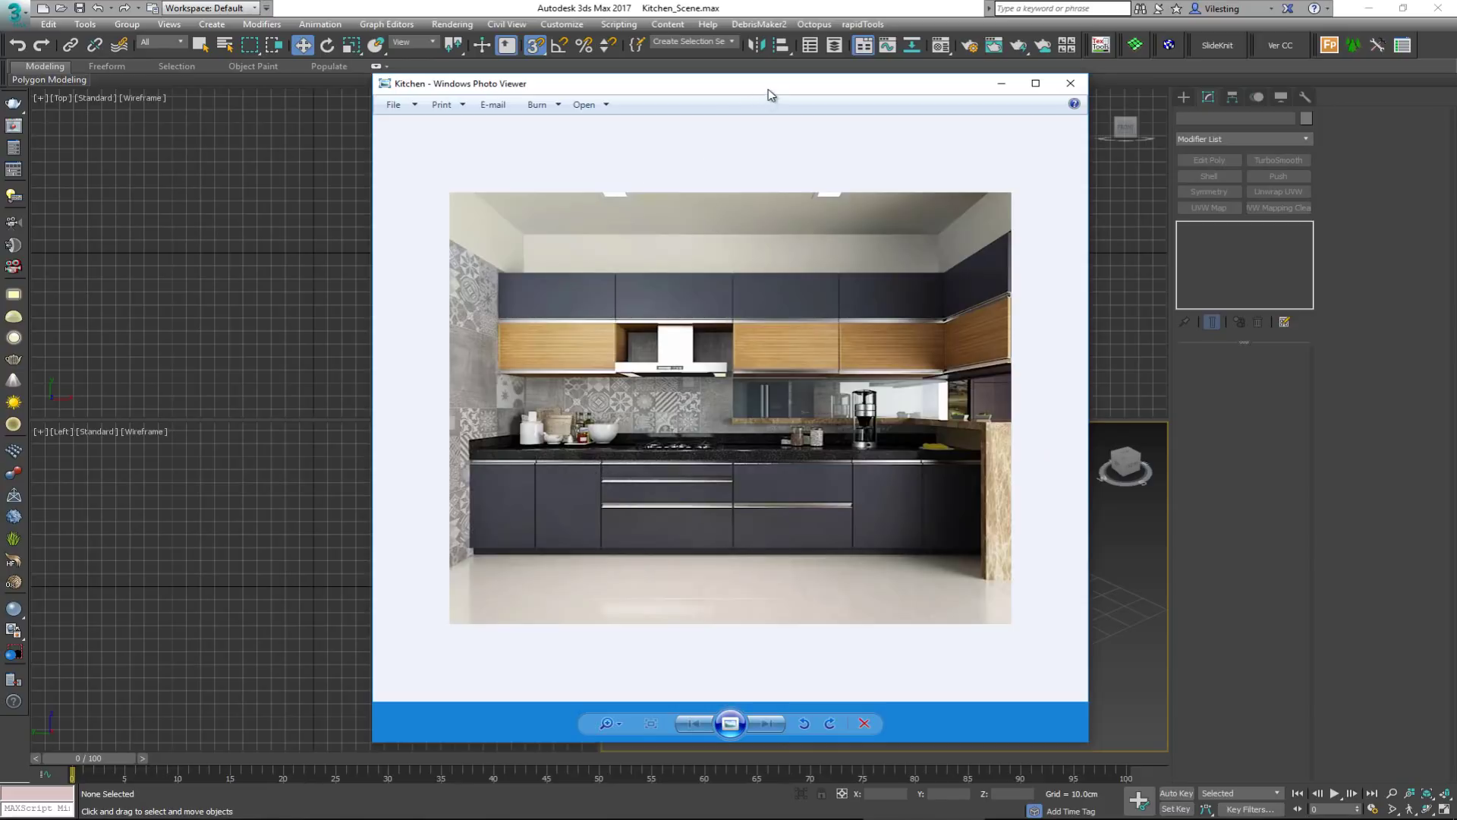
Step: Drag the kitchen reference photo window off the left screen edge to uncover the empty viewports
{"action": "left_click_drag", "start_coordinate": [768, 89], "coordinate": [0, 89]}
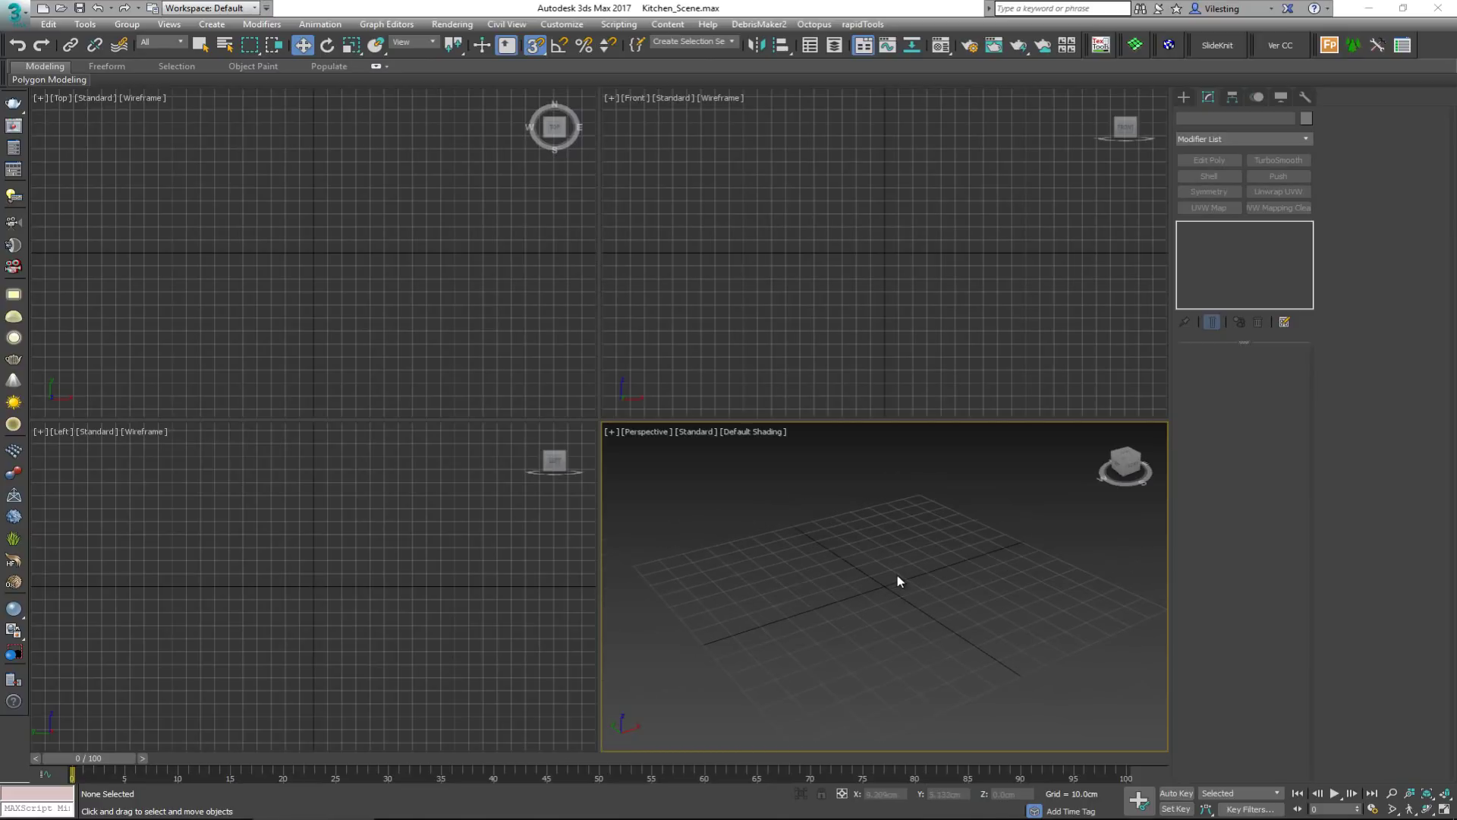
{"action": "middle_click_drag", "start_coordinate": [878, 579], "coordinate": [862, 552], "text": "alt"}
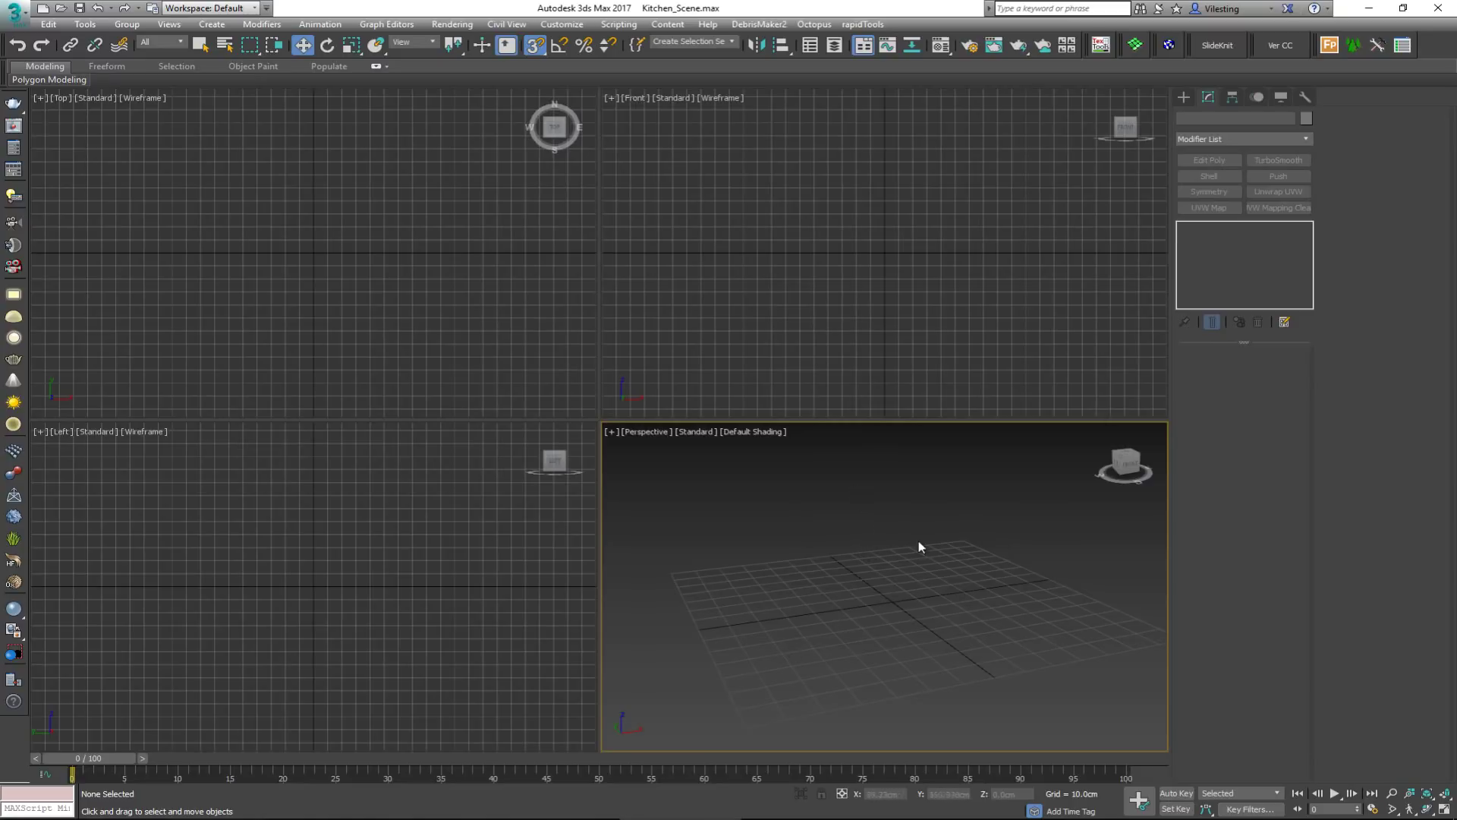
{"action": "middle_click_drag", "start_coordinate": [840, 554], "coordinate": [865, 564], "text": "alt"}
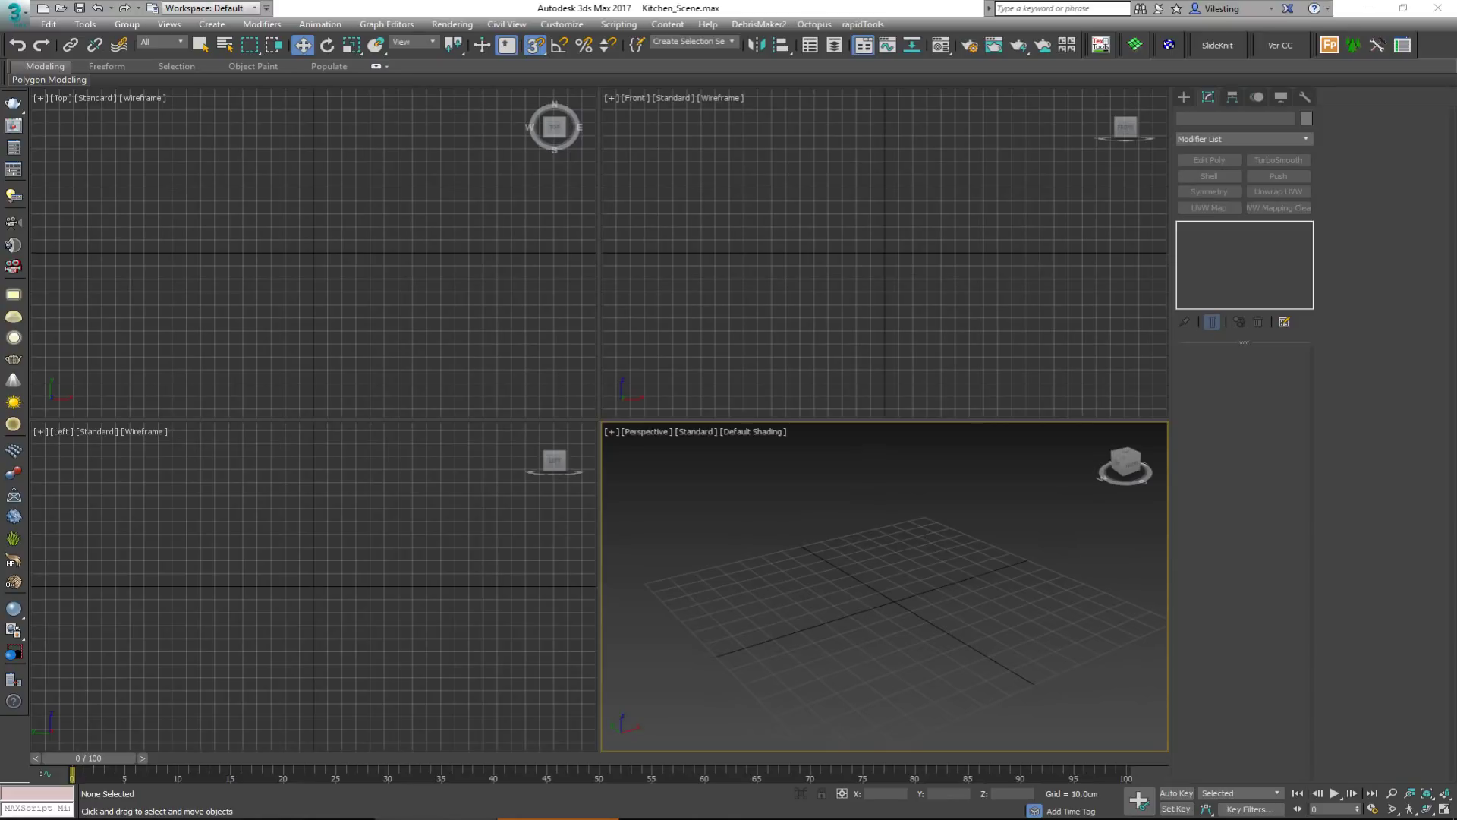
{"action": "left_click_drag", "start_coordinate": [2, 460], "coordinate": [817, 510]}
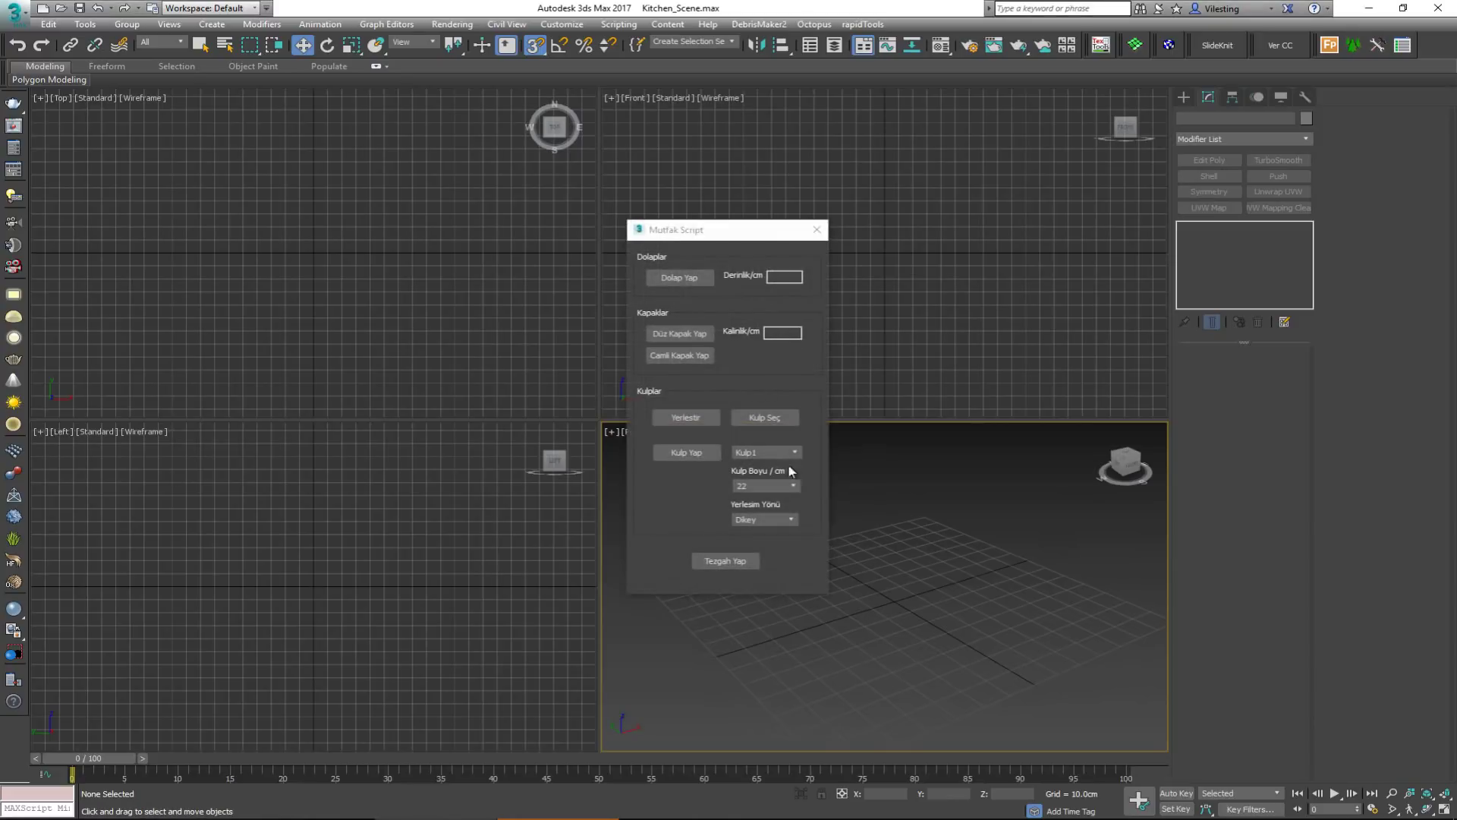
{"action": "left_click_drag", "start_coordinate": [692, 234], "coordinate": [438, 227]}
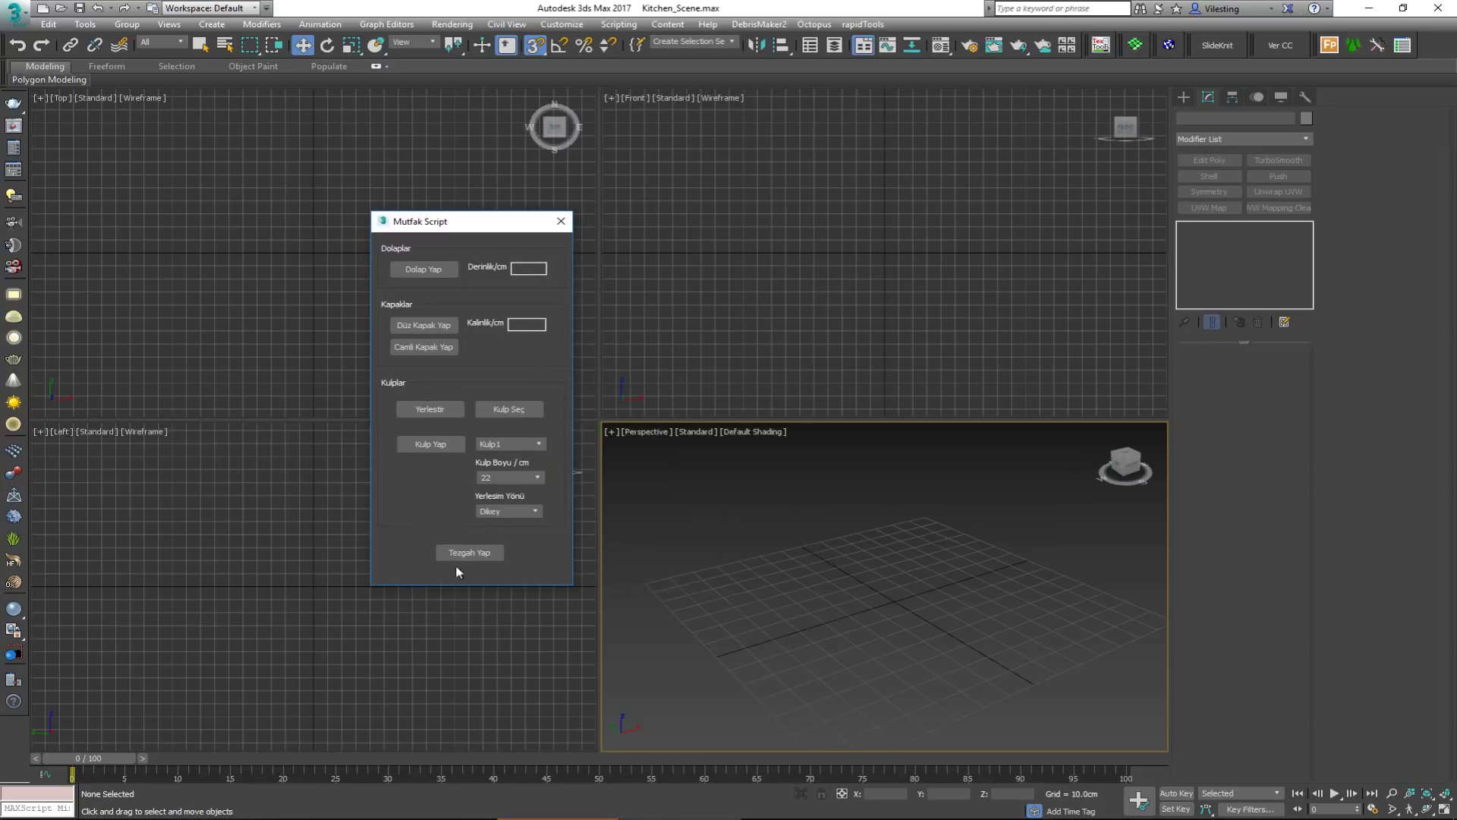
{"action": "left_click", "coordinate": [562, 224]}
{"action": "left_click_drag", "start_coordinate": [0, 456], "coordinate": [652, 514]}
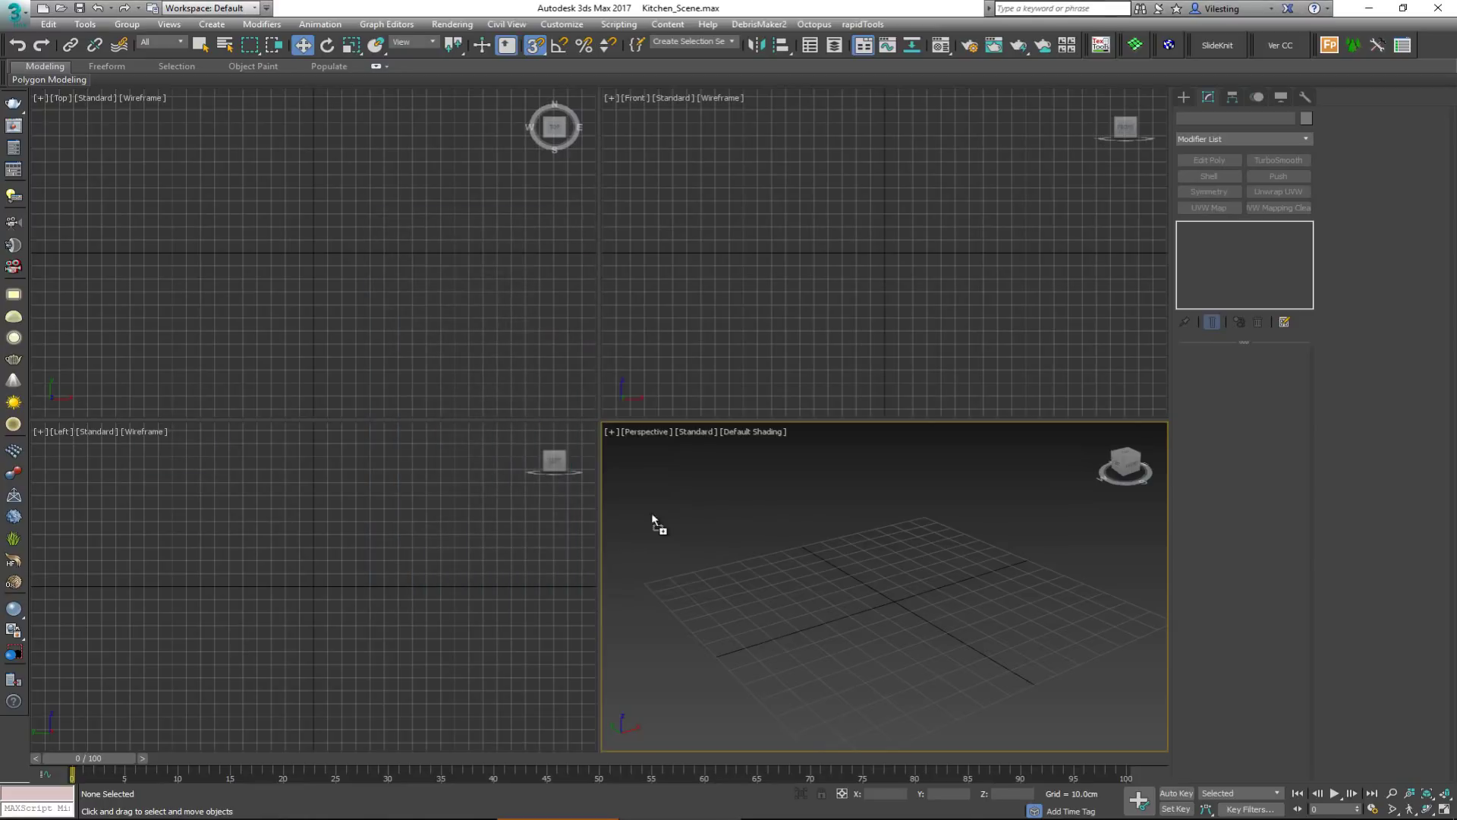
{"action": "left_click_drag", "start_coordinate": [712, 233], "coordinate": [440, 224]}
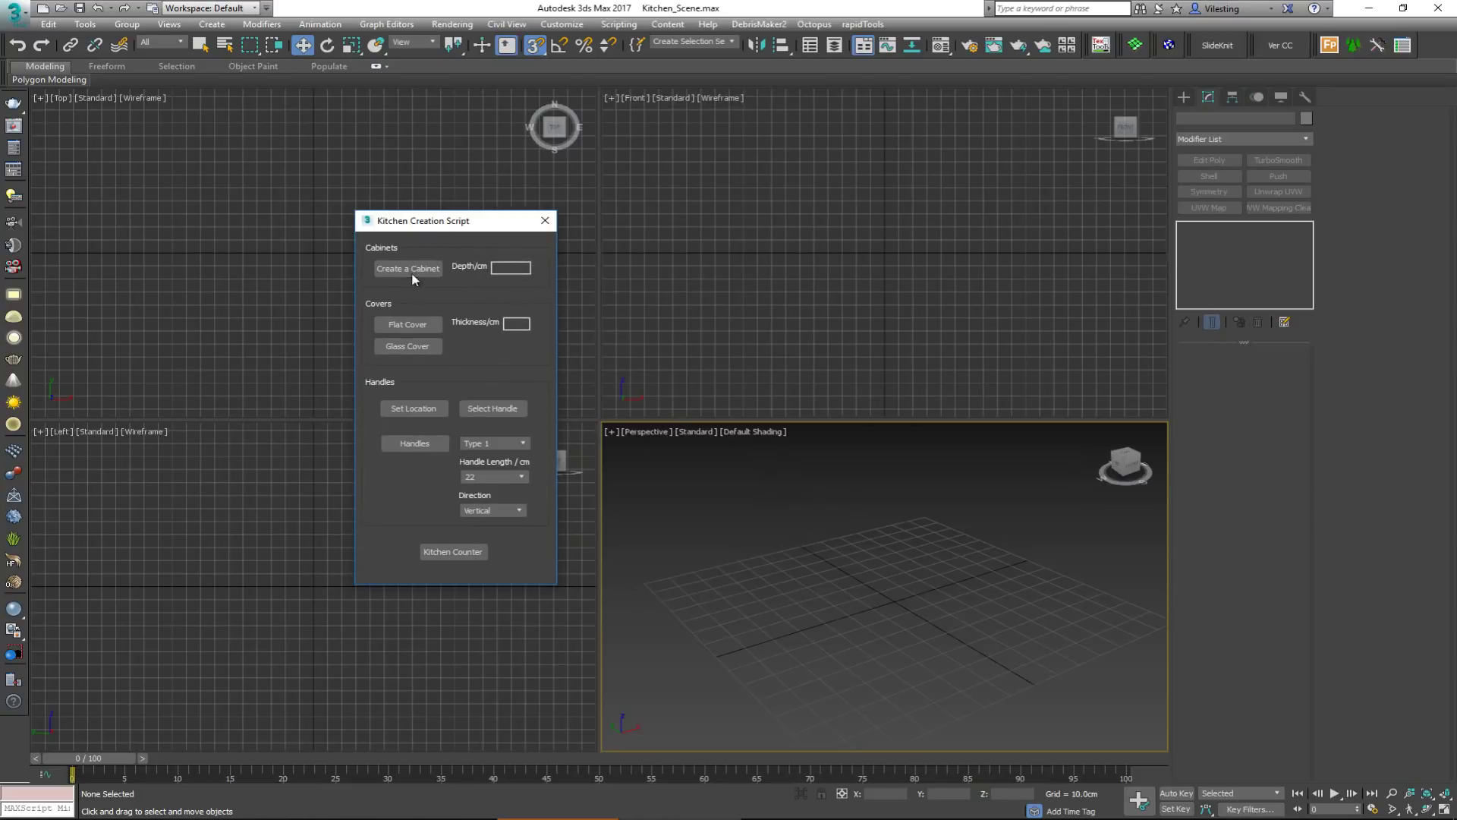
{"action": "left_click", "coordinate": [437, 268]}
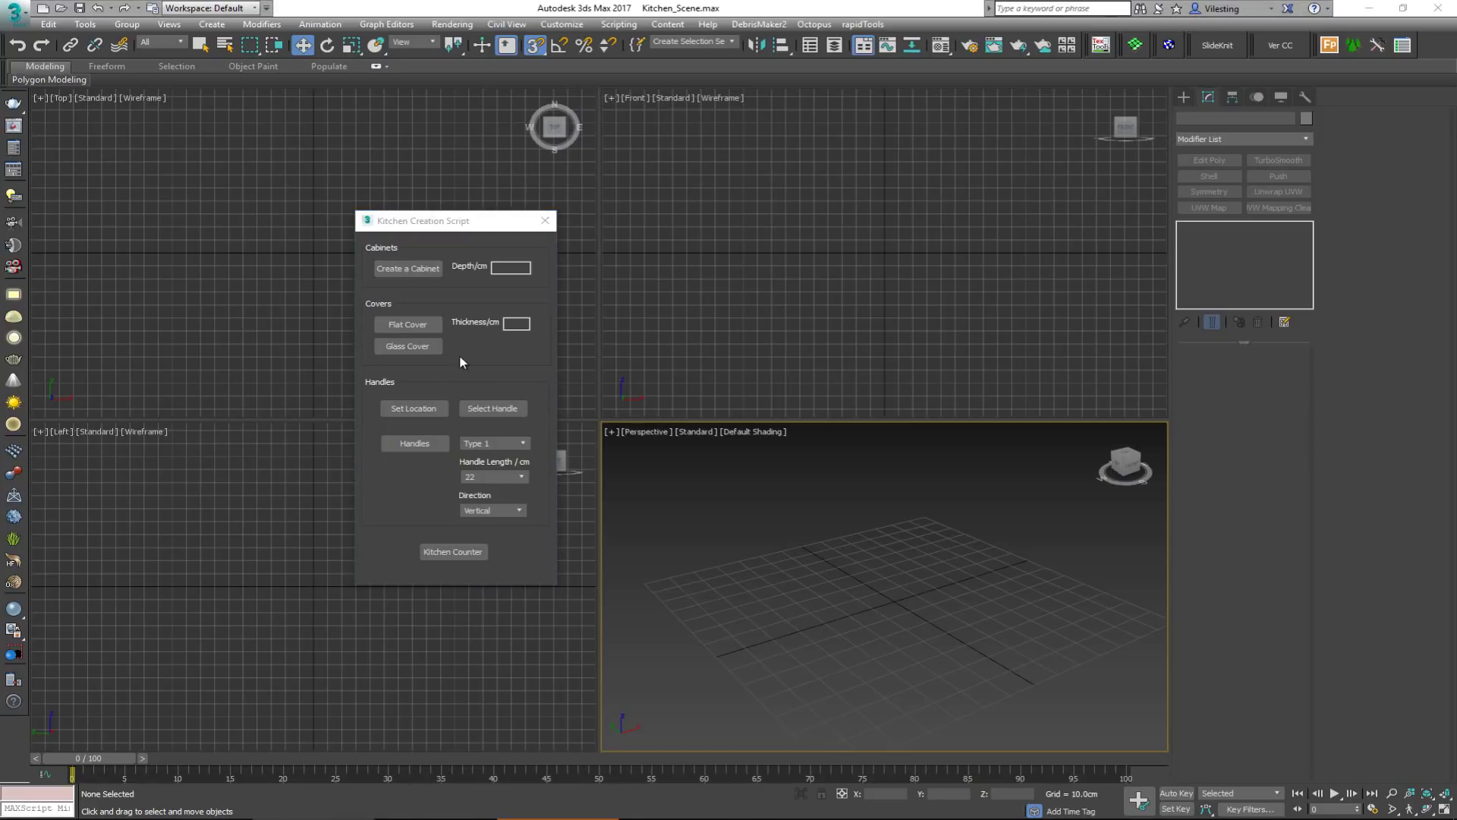
{"action": "left_click", "coordinate": [551, 374]}
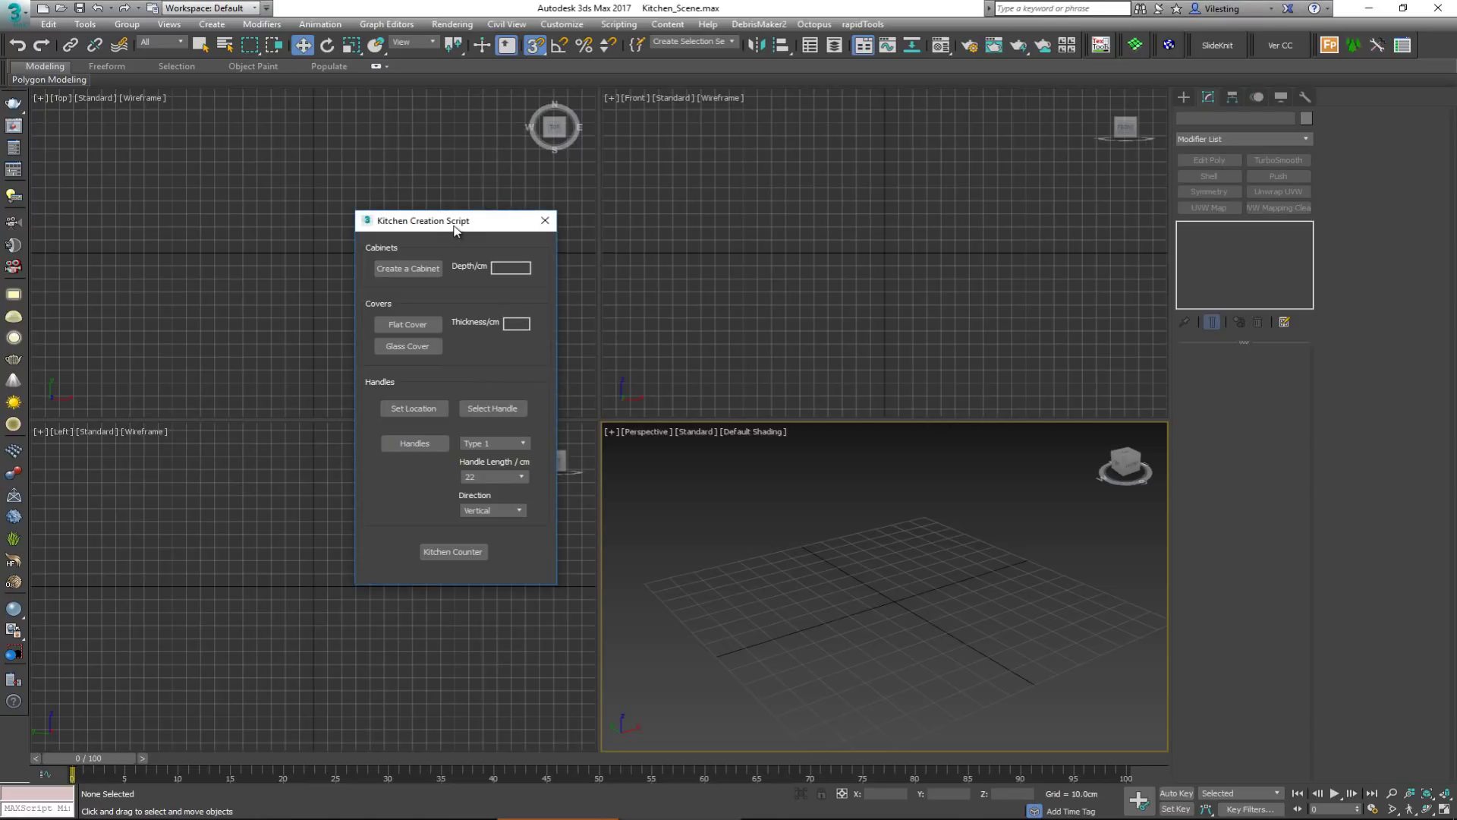
{"action": "left_click", "coordinate": [545, 221]}
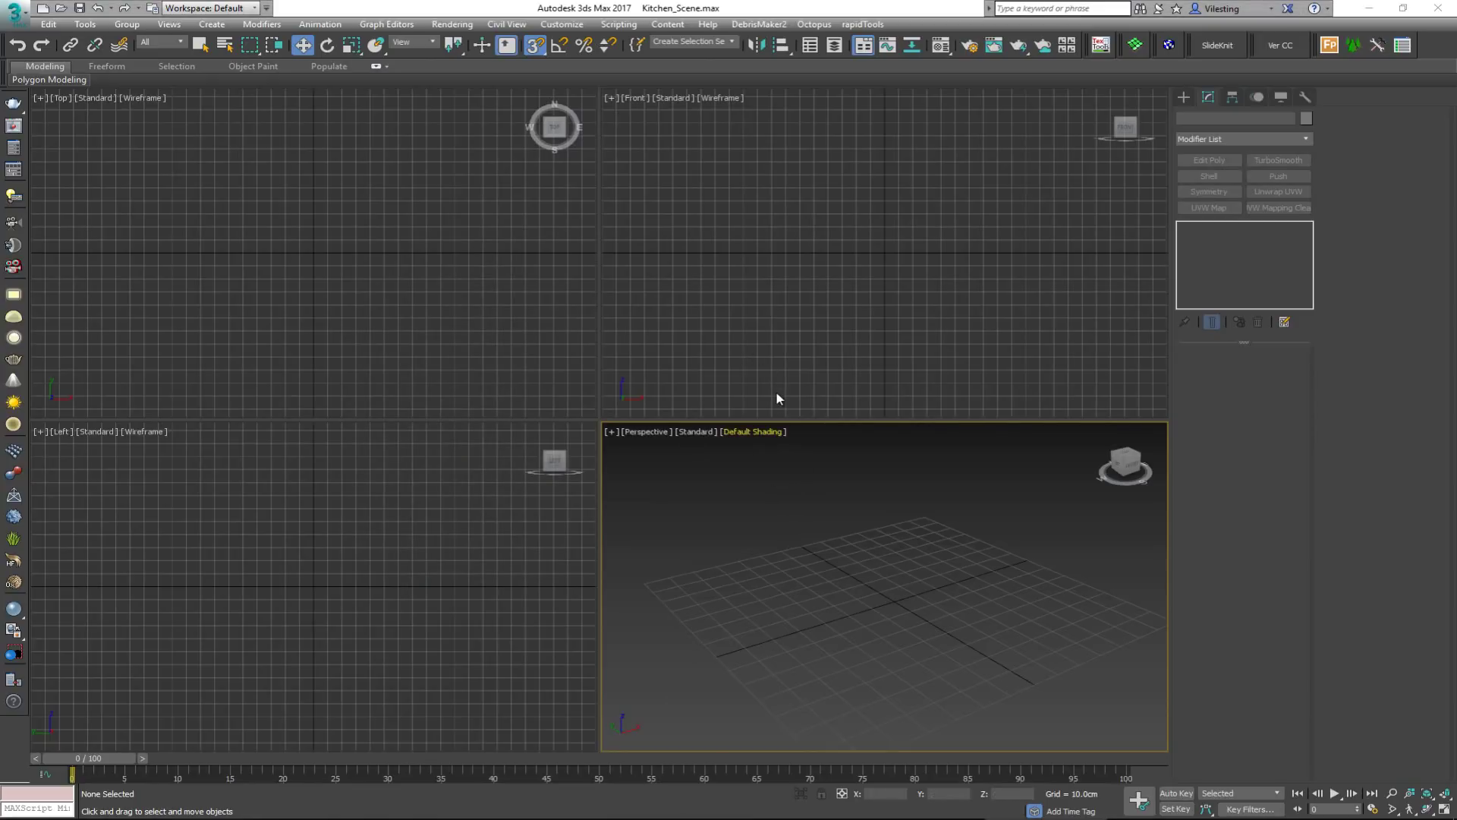
Step: Unhide all hidden objects from the viewport's right-click menu
{"action": "right_click", "coordinate": [833, 522]}
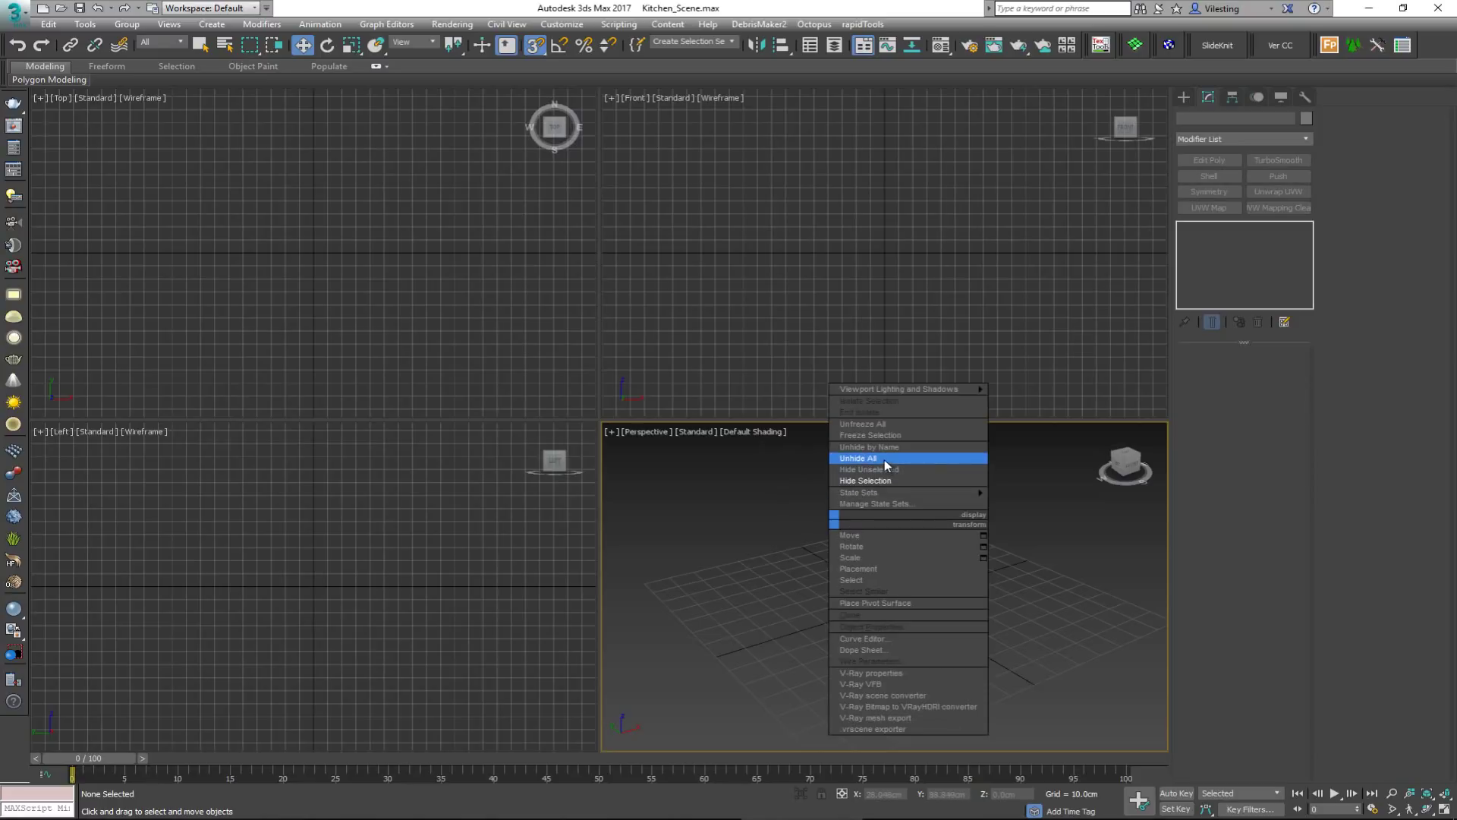
{"action": "left_click", "coordinate": [885, 458]}
{"action": "left_click", "coordinate": [849, 272]}
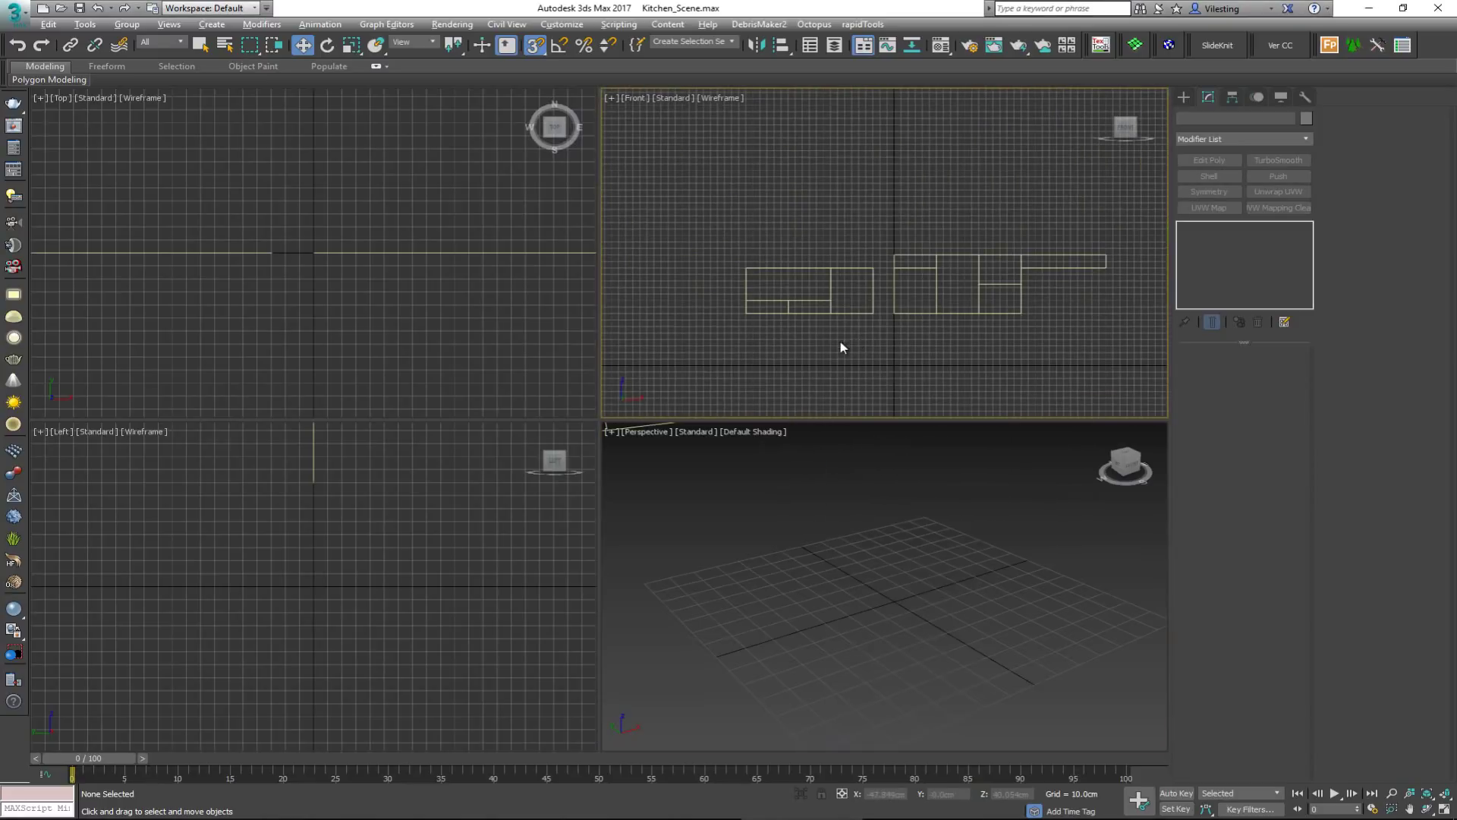
Step: Maximize the Front view, hide its grid, and inspect Rectangle007's dimensions
{"action": "key", "text": "alt+w"}
{"action": "middle_click_drag", "start_coordinate": [635, 445], "coordinate": [660, 392]}
{"action": "key", "text": "g"}
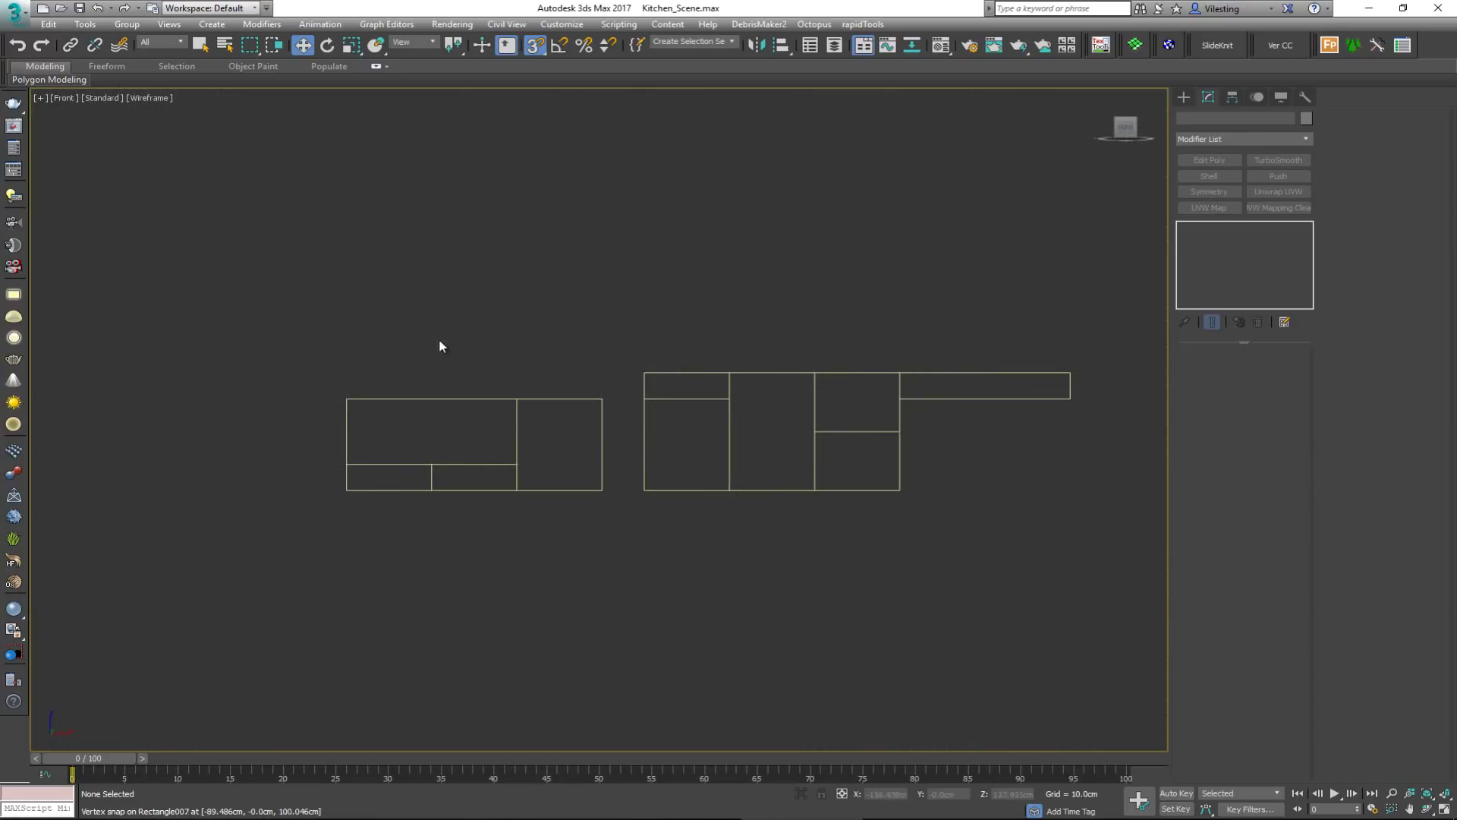
{"action": "left_click", "coordinate": [396, 396]}
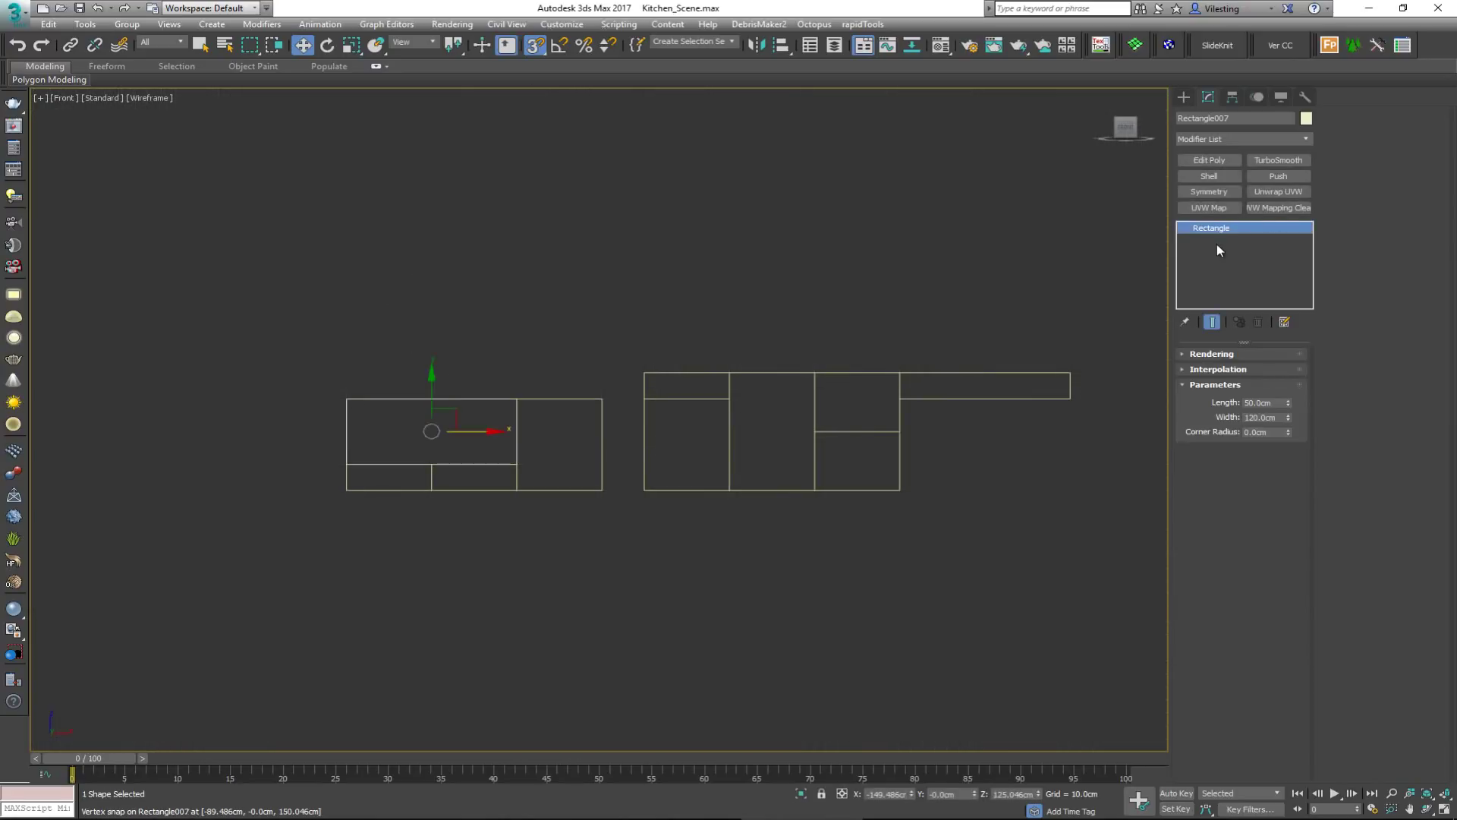
{"action": "left_click", "coordinate": [504, 316]}
{"action": "key", "text": "alt+w"}
{"action": "left_click", "coordinate": [868, 589]}
{"action": "scroll", "coordinate": [833, 601], "scroll_direction": "down", "scroll_amount": 5}
Step: Maximize and orbit the Perspective view, then box-select the six right-hand row rectangles
{"action": "key", "text": "alt+w"}
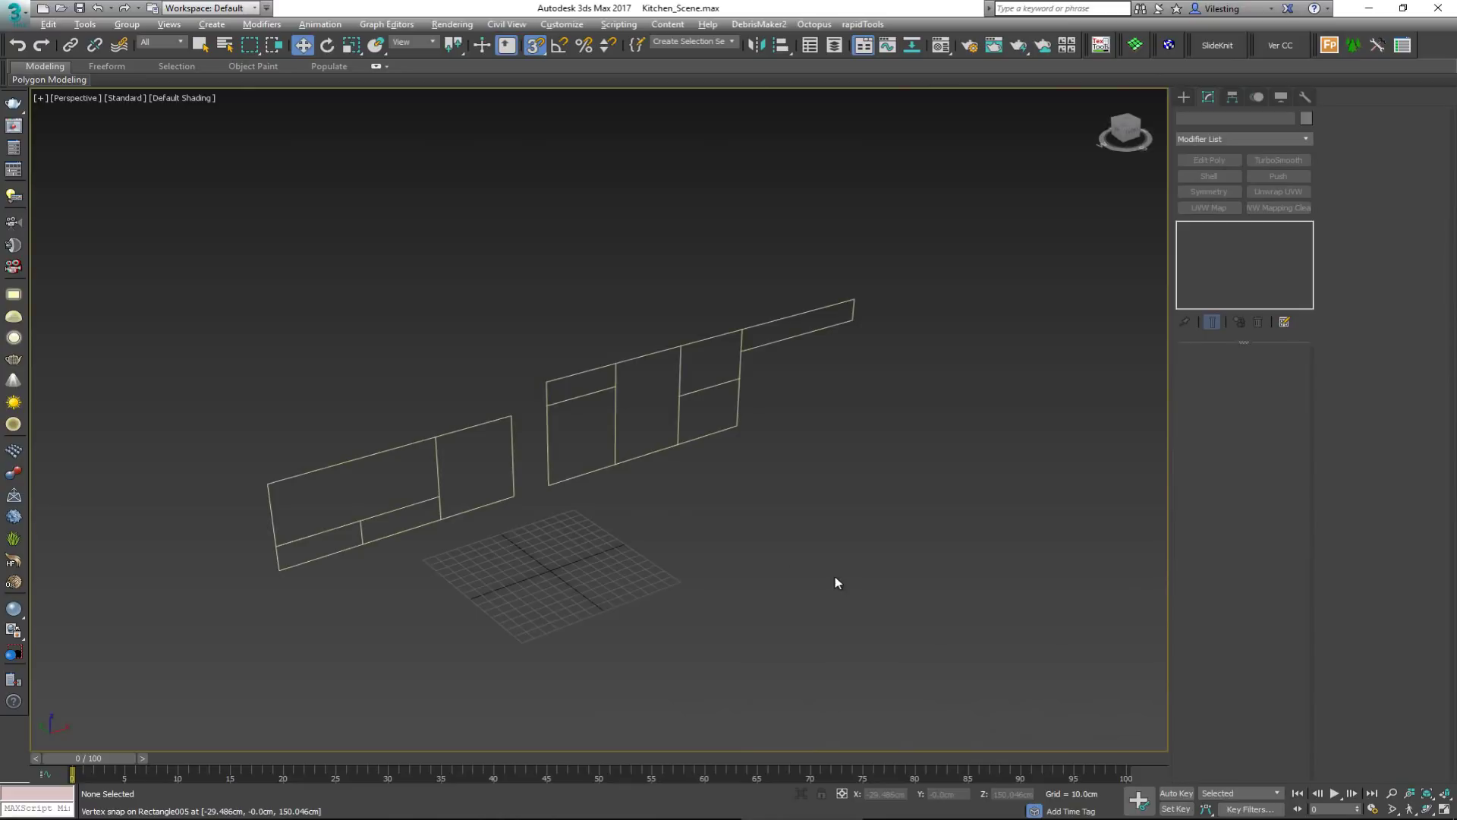
{"action": "middle_click_drag", "start_coordinate": [646, 510], "coordinate": [628, 484], "text": "alt"}
{"action": "left_click", "coordinate": [581, 388]}
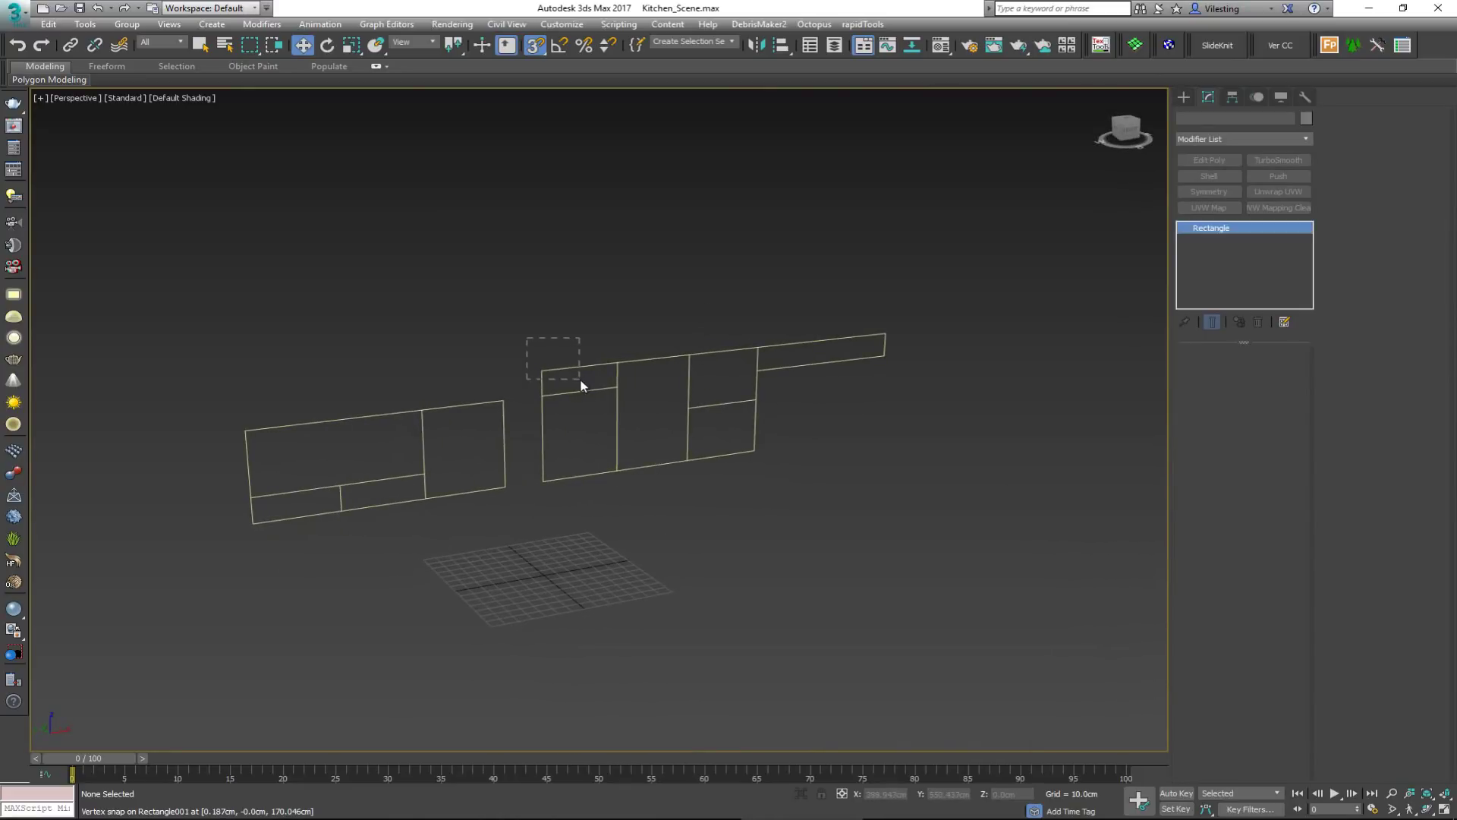
{"action": "left_click", "coordinate": [851, 495]}
{"action": "middle_click_drag", "start_coordinate": [849, 445], "coordinate": [817, 442], "text": "alt"}
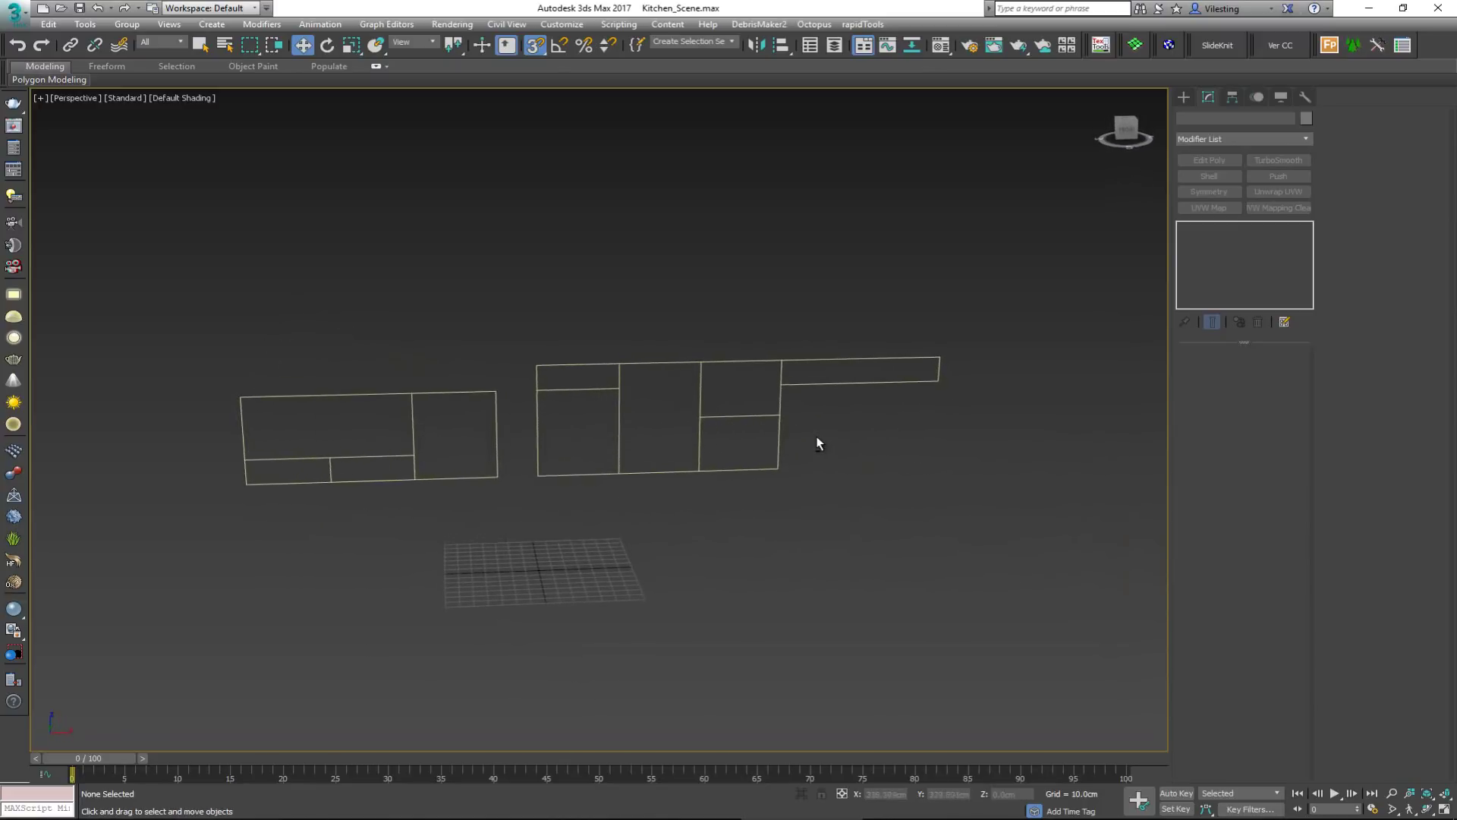
{"action": "left_click_drag", "start_coordinate": [533, 319], "coordinate": [968, 492]}
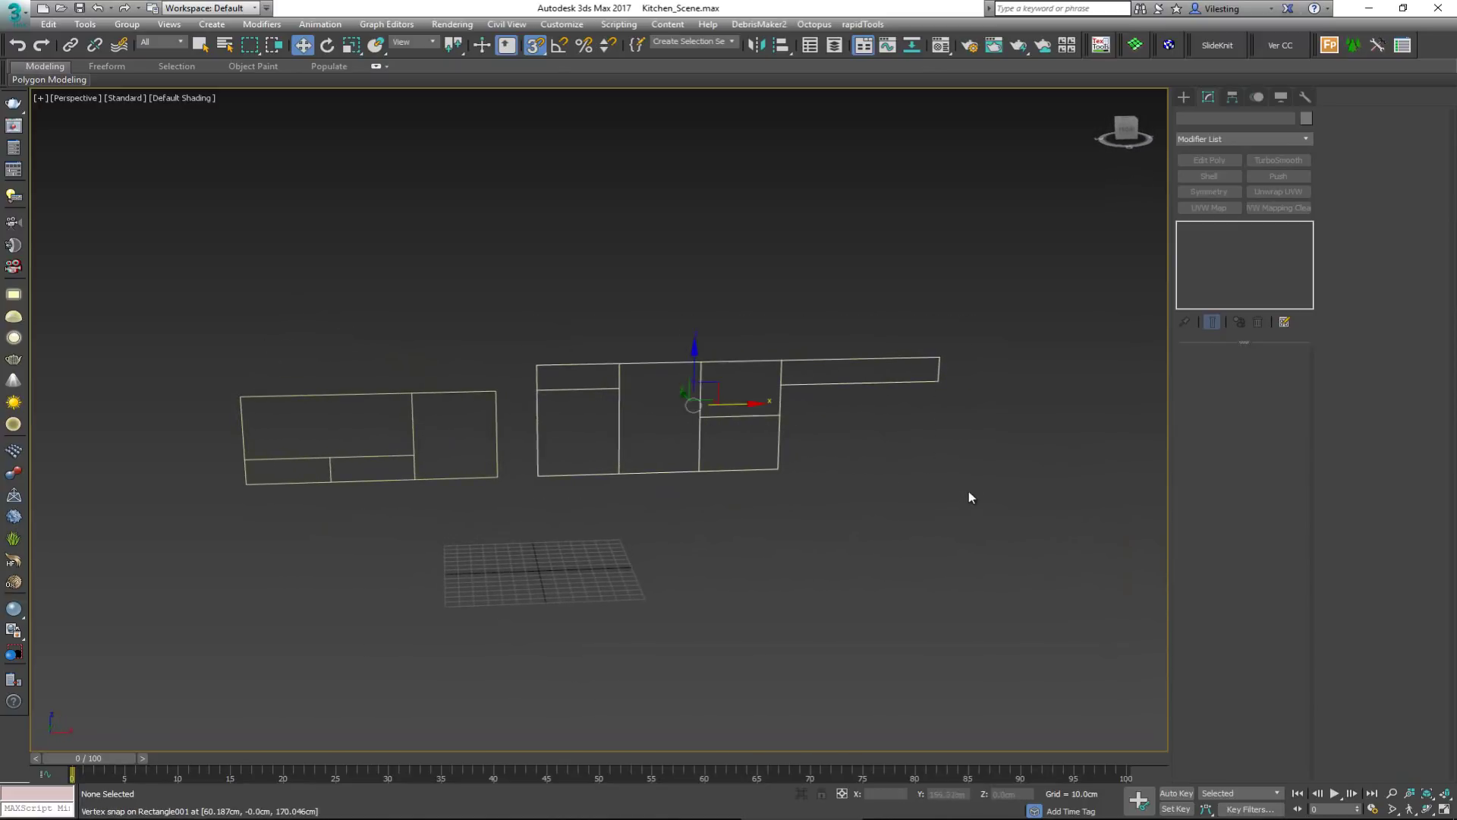
{"action": "scroll", "coordinate": [602, 423], "scroll_direction": "up", "scroll_amount": 3}
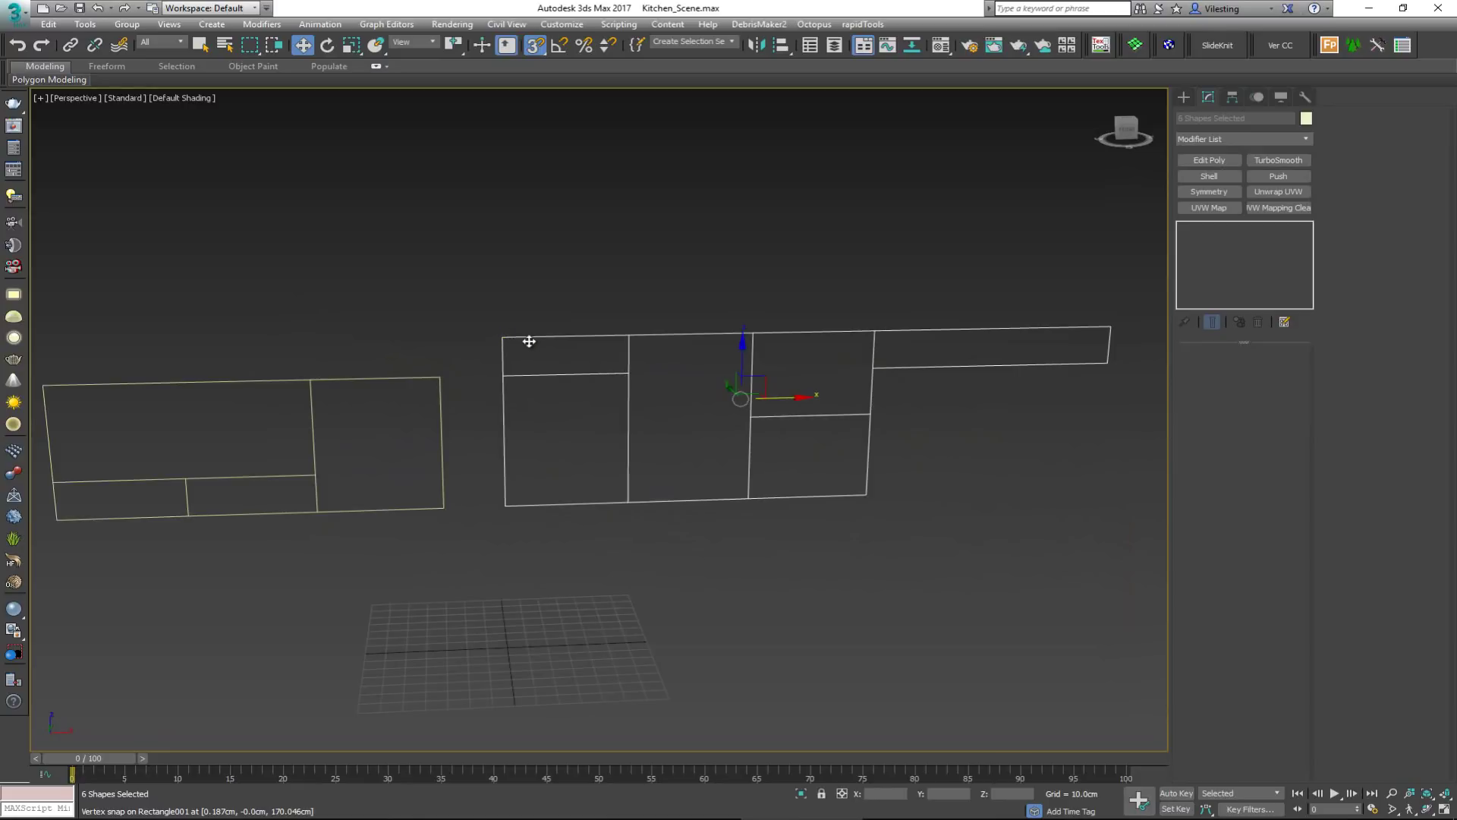
{"action": "scroll", "coordinate": [529, 342], "scroll_direction": "up", "scroll_amount": 2}
{"action": "scroll", "coordinate": [553, 303], "scroll_direction": "down", "scroll_amount": 6}
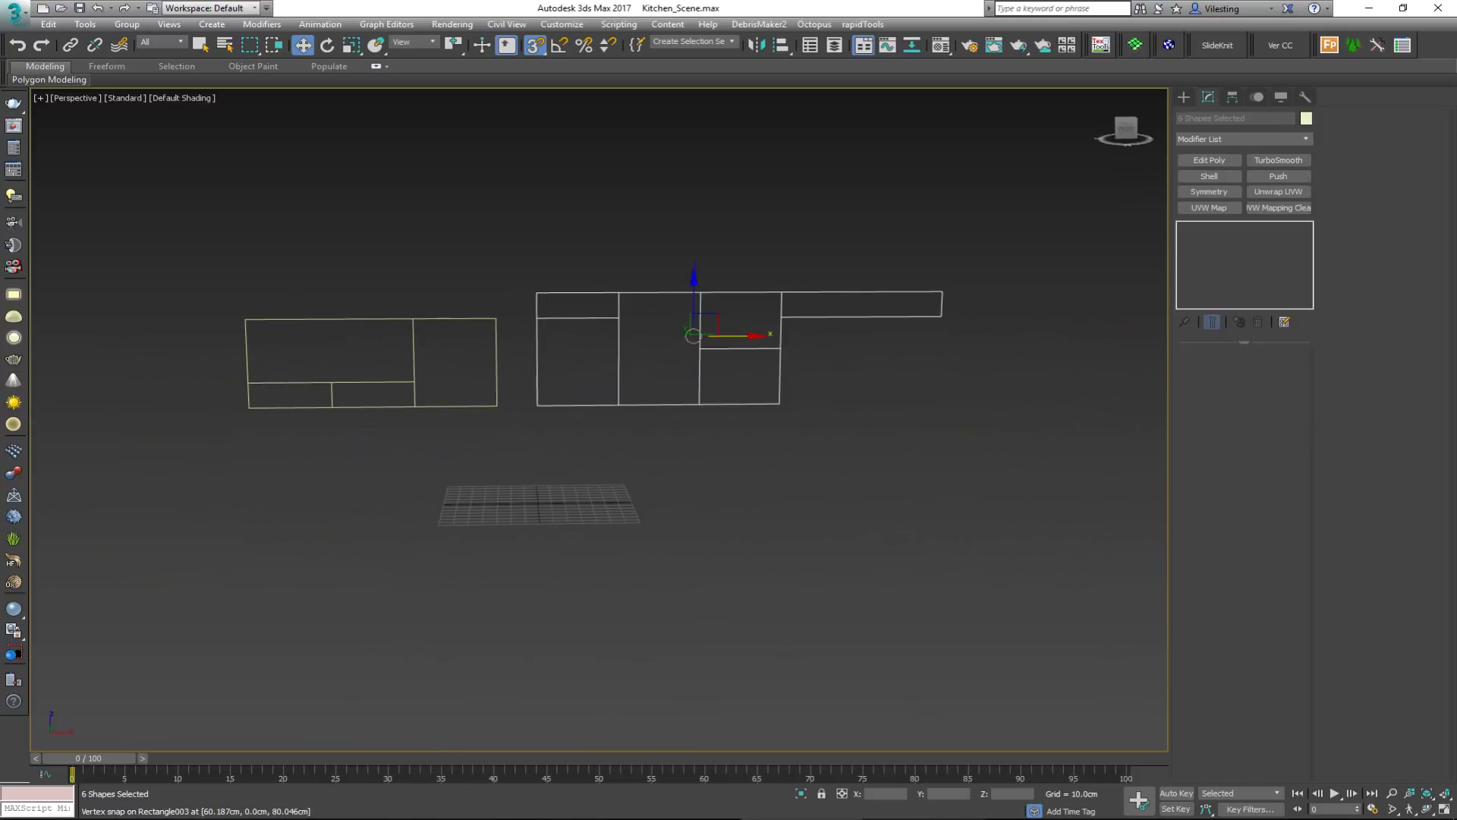
{"action": "left_click", "coordinate": [916, 818]}
{"action": "key", "text": "alt+Tab"}
{"action": "left_click_drag", "start_coordinate": [913, 123], "coordinate": [1015, 116]}
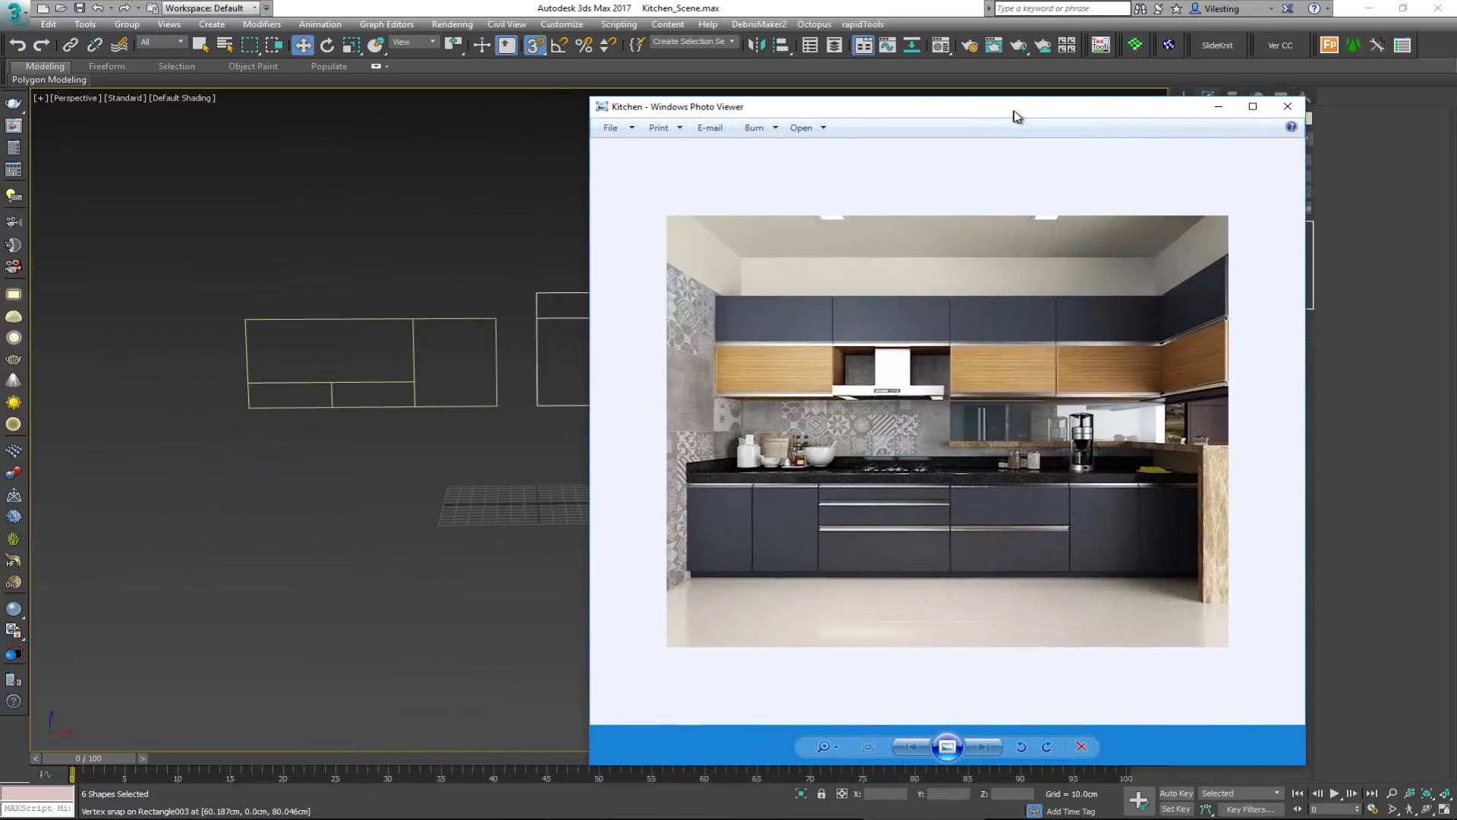
{"action": "left_click_drag", "start_coordinate": [865, 112], "coordinate": [1036, 99]}
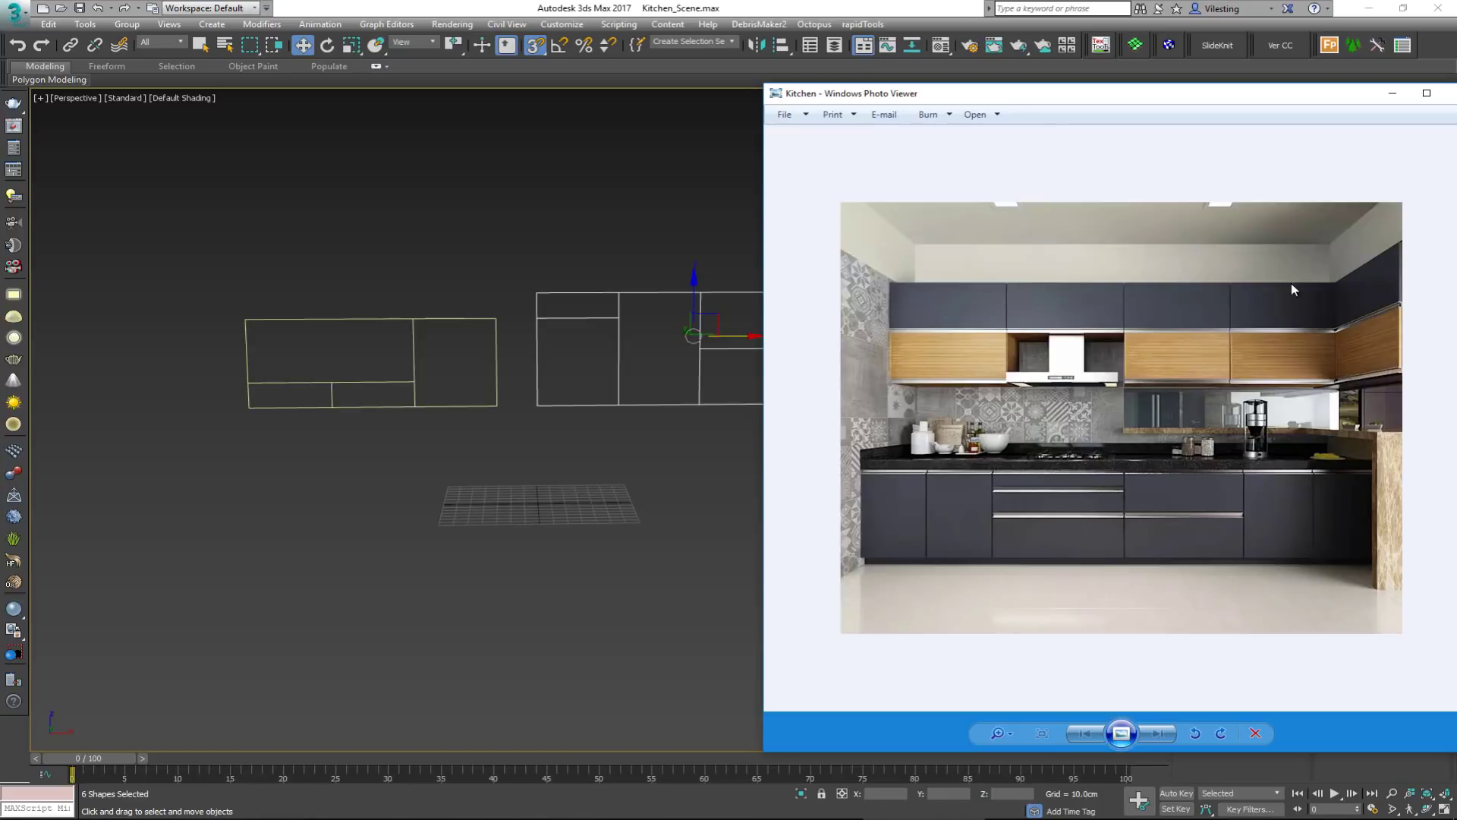
{"action": "left_click_drag", "start_coordinate": [1107, 95], "coordinate": [2, 93]}
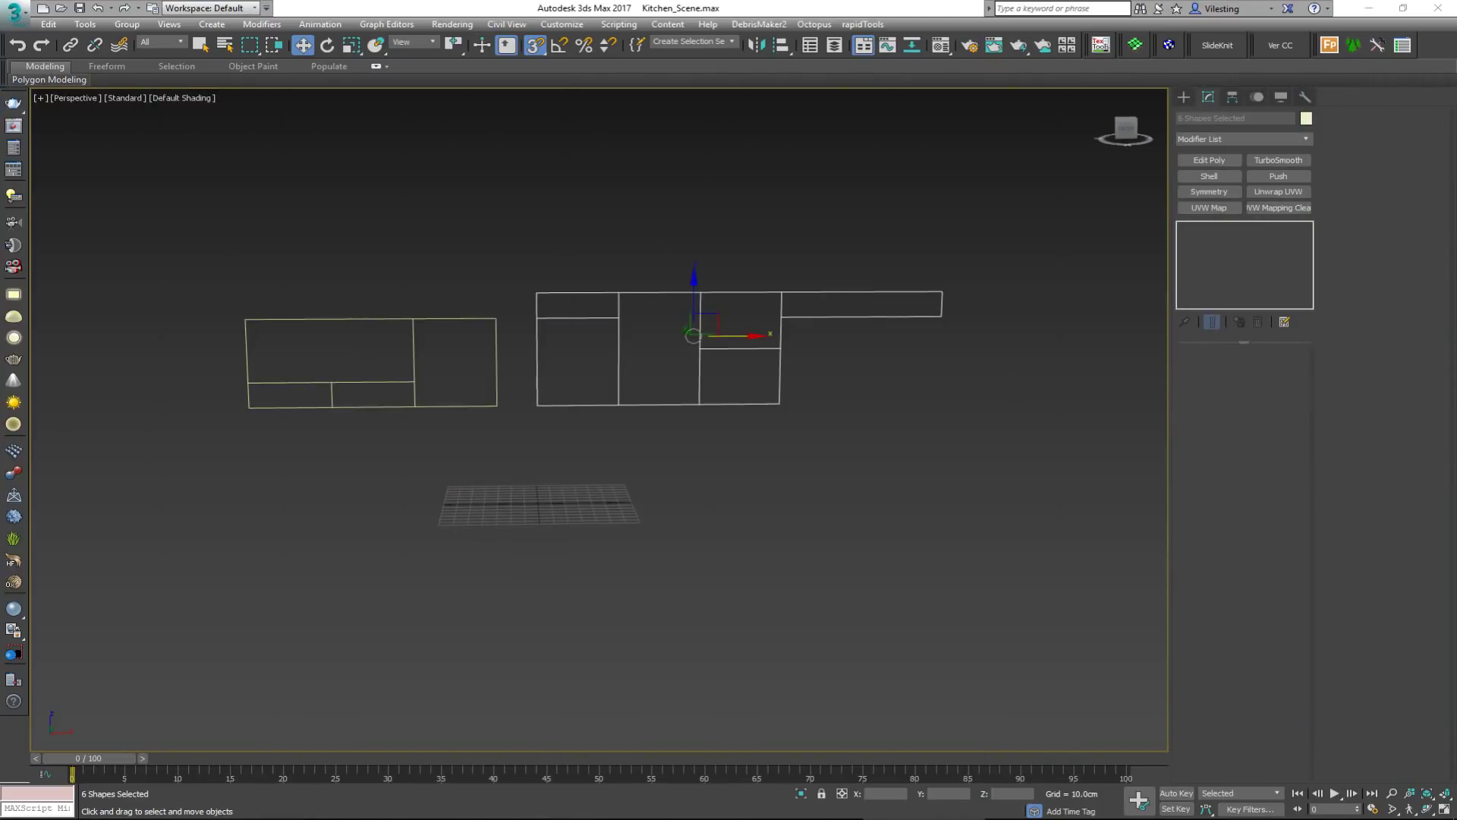
Step: Orbit the Perspective view and box-select the right row of rectangles
{"action": "middle_click_drag", "start_coordinate": [454, 398], "coordinate": [486, 444]}
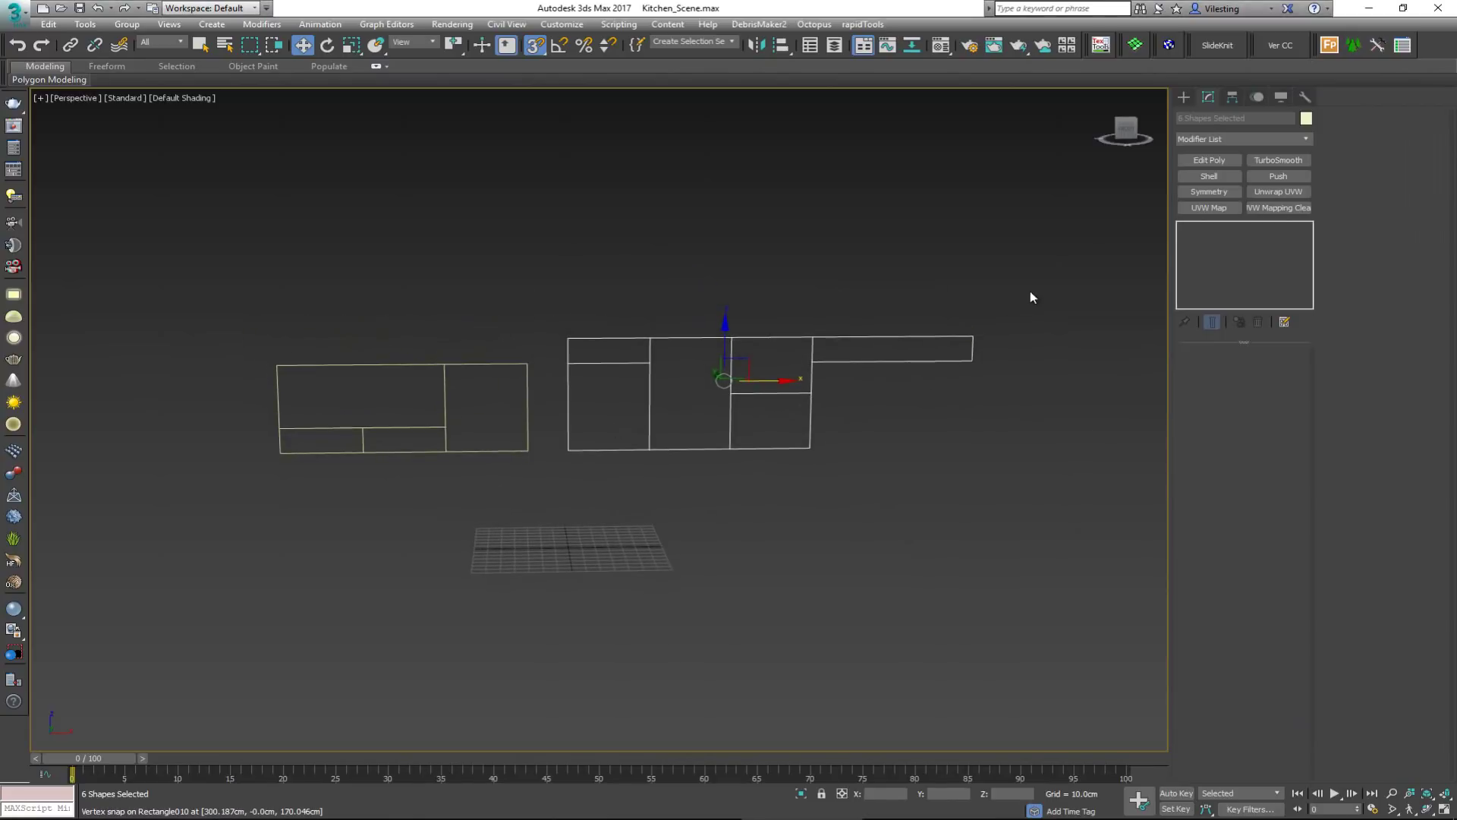
{"action": "middle_click_drag", "start_coordinate": [689, 347], "coordinate": [644, 371], "text": "alt"}
{"action": "left_click", "coordinate": [629, 364]}
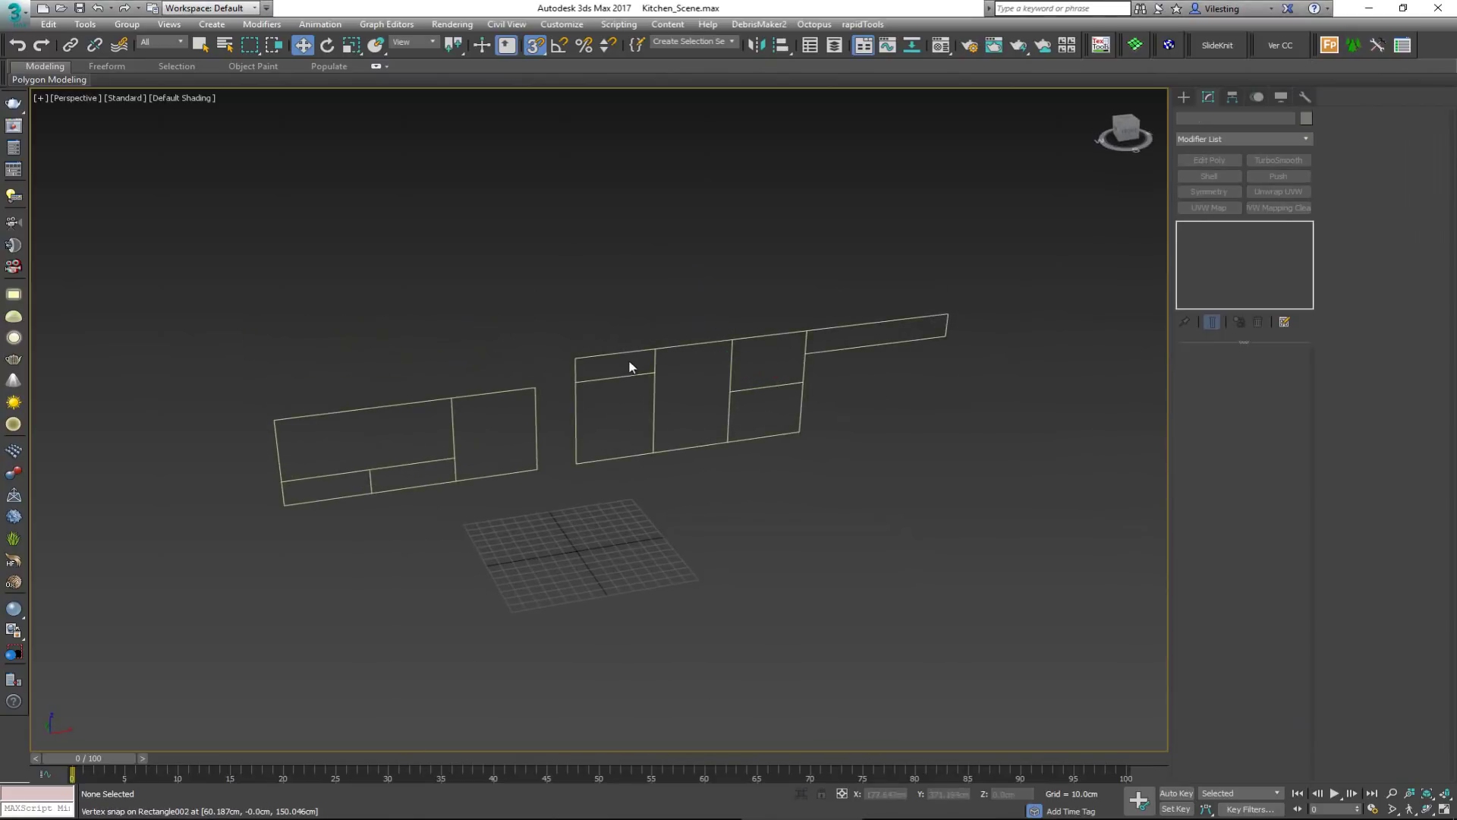
{"action": "left_click_drag", "start_coordinate": [762, 438], "coordinate": [820, 456]}
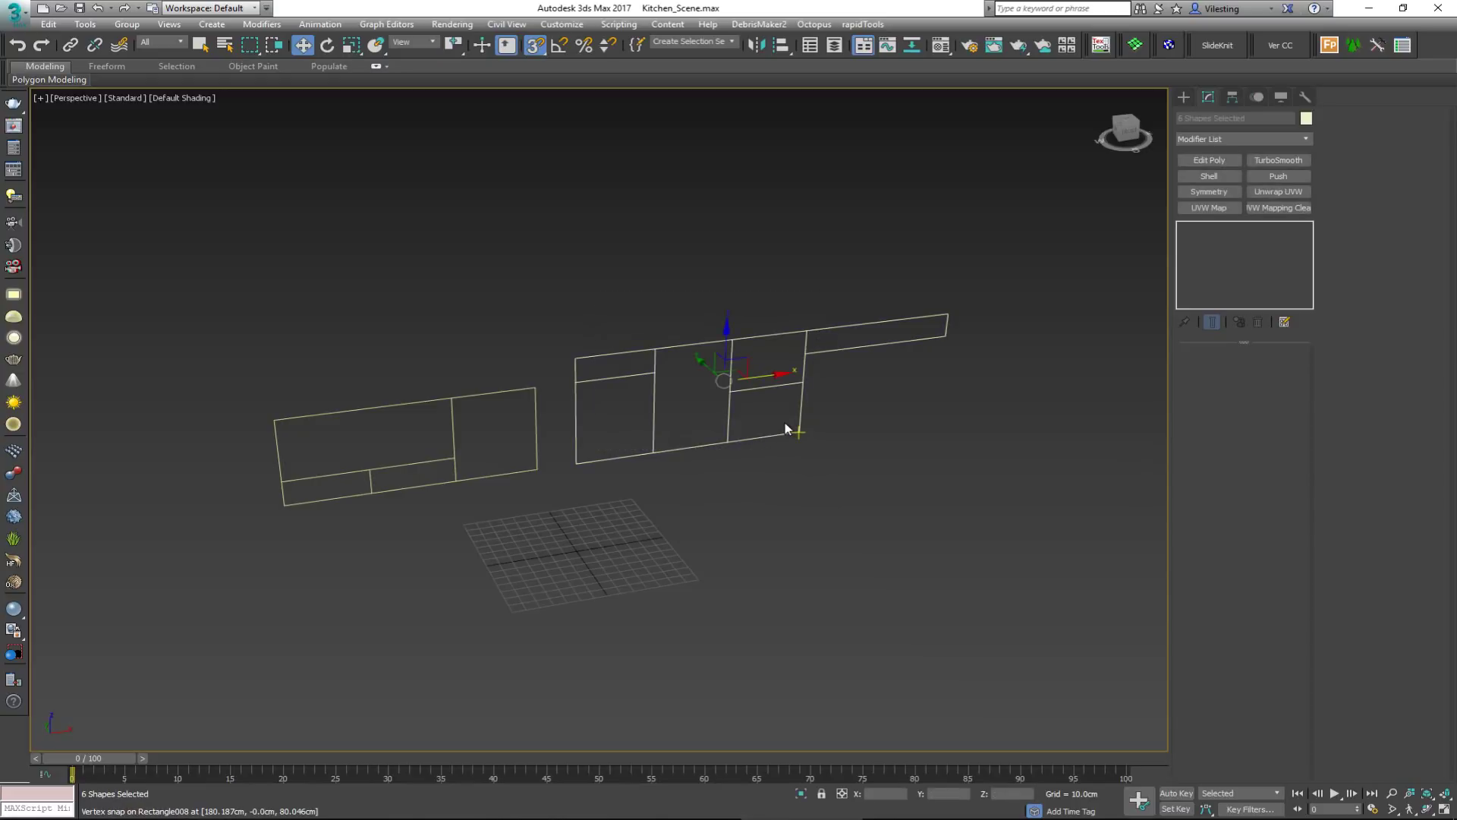
{"action": "left_click_drag", "start_coordinate": [578, 267], "coordinate": [872, 478]}
Step: In the four-view Front viewport, select the right group's six rectangles and Shift-drag a copy below
{"action": "key", "text": "alt+w"}
{"action": "key", "text": "ctrl+a"}
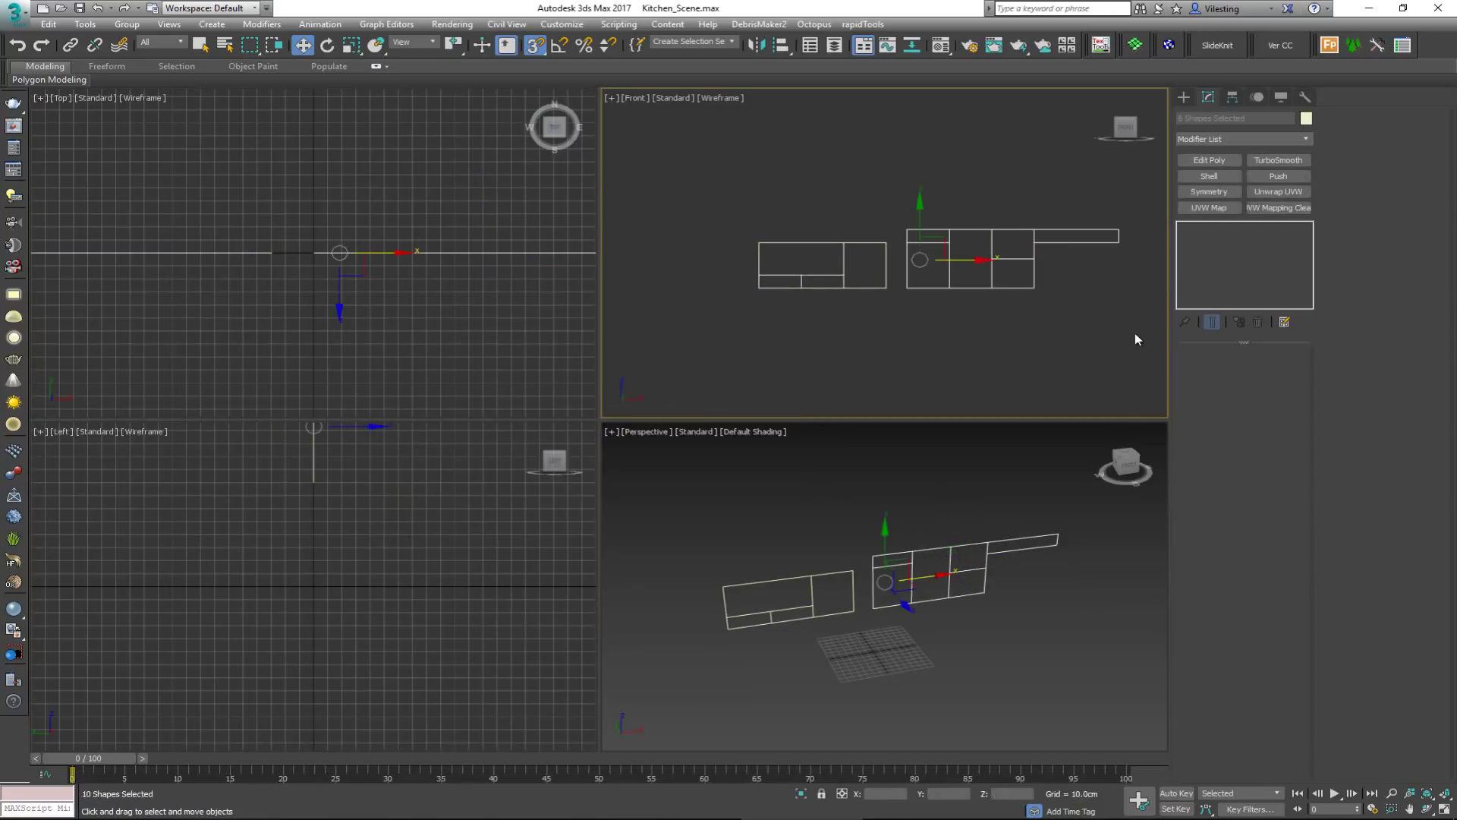
{"action": "left_click_drag", "start_coordinate": [929, 219], "coordinate": [918, 82]}
{"action": "middle_click_drag", "start_coordinate": [919, 189], "coordinate": [922, 289]}
{"action": "left_click_drag", "start_coordinate": [898, 120], "coordinate": [1049, 223]}
{"action": "scroll", "coordinate": [1014, 258], "scroll_direction": "down", "scroll_amount": 2}
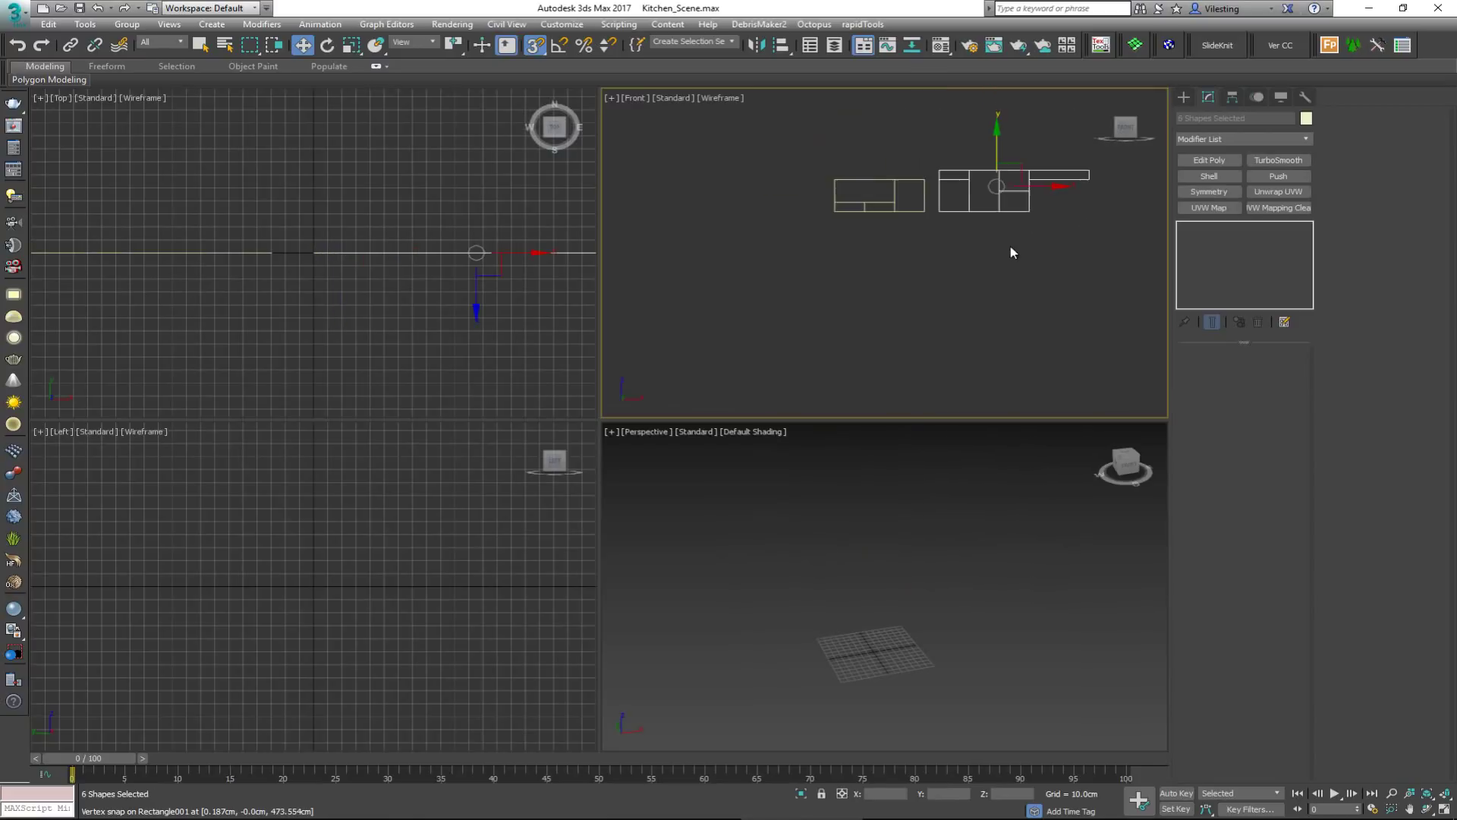
{"action": "left_click_drag", "start_coordinate": [1014, 176], "coordinate": [879, 354], "text": "shift"}
Step: Confirm one copy, then shift the copied row's four rectangles to the right
{"action": "left_click", "coordinate": [729, 475]}
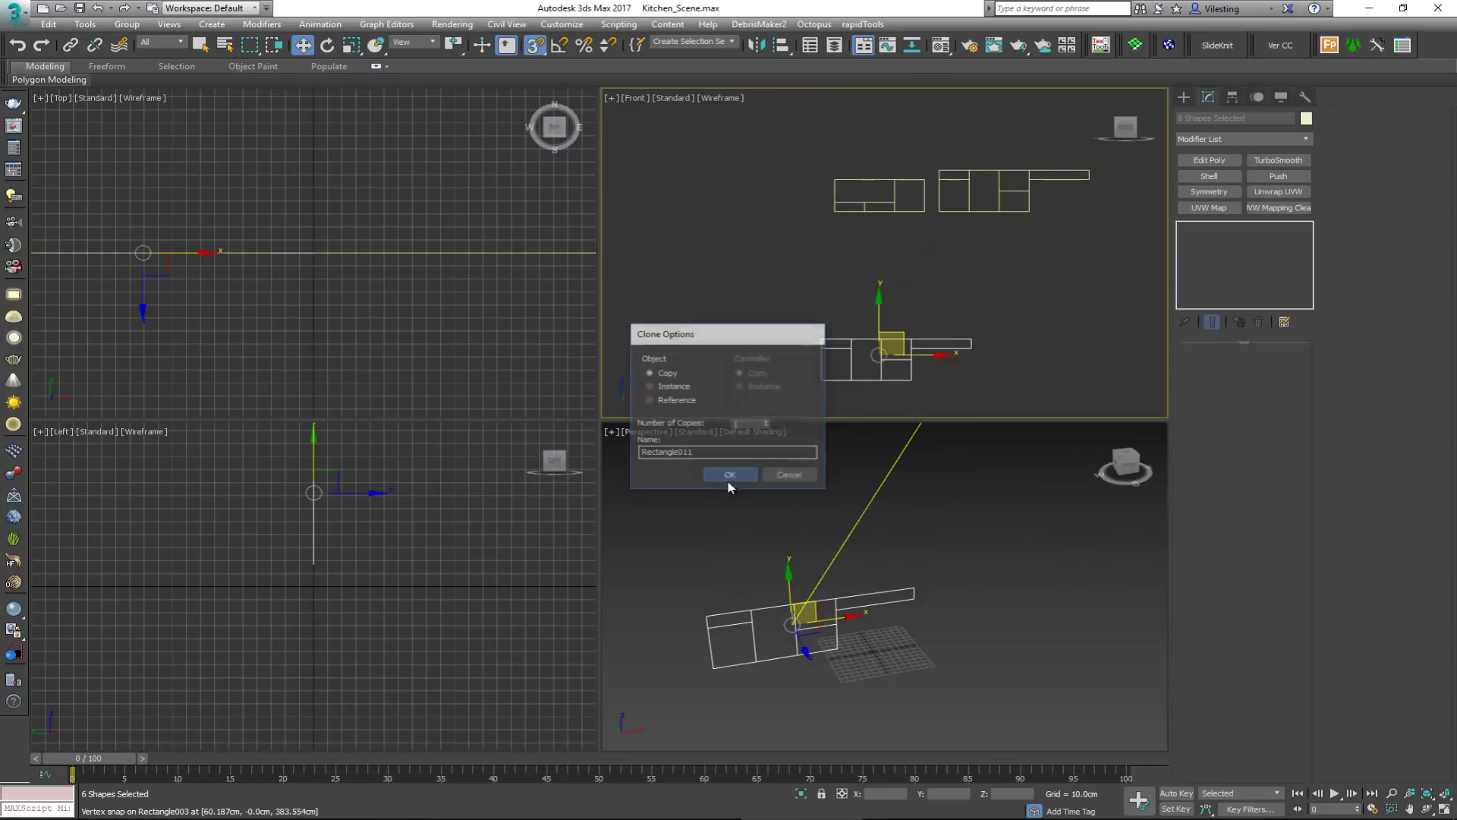
{"action": "scroll", "coordinate": [833, 381], "scroll_direction": "up", "scroll_amount": 3}
{"action": "middle_click_drag", "start_coordinate": [837, 381], "coordinate": [814, 355]}
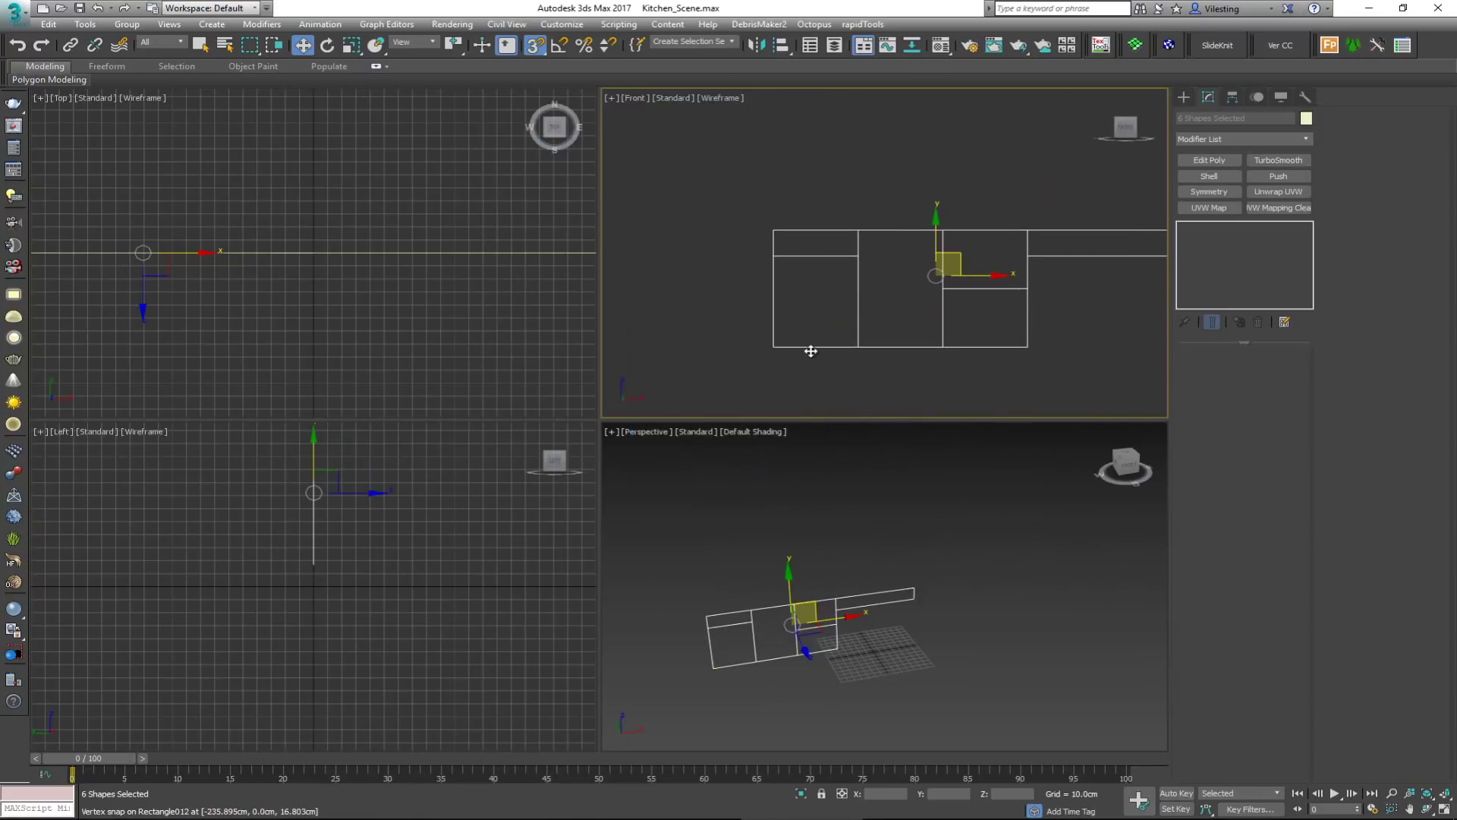
{"action": "key", "text": "alt+w"}
{"action": "scroll", "coordinate": [690, 299], "scroll_direction": "down", "scroll_amount": 3}
{"action": "left_click_drag", "start_coordinate": [745, 378], "coordinate": [934, 420]}
{"action": "middle_click_drag", "start_coordinate": [934, 419], "coordinate": [890, 393]}
{"action": "scroll", "coordinate": [724, 371], "scroll_direction": "down", "scroll_amount": 3}
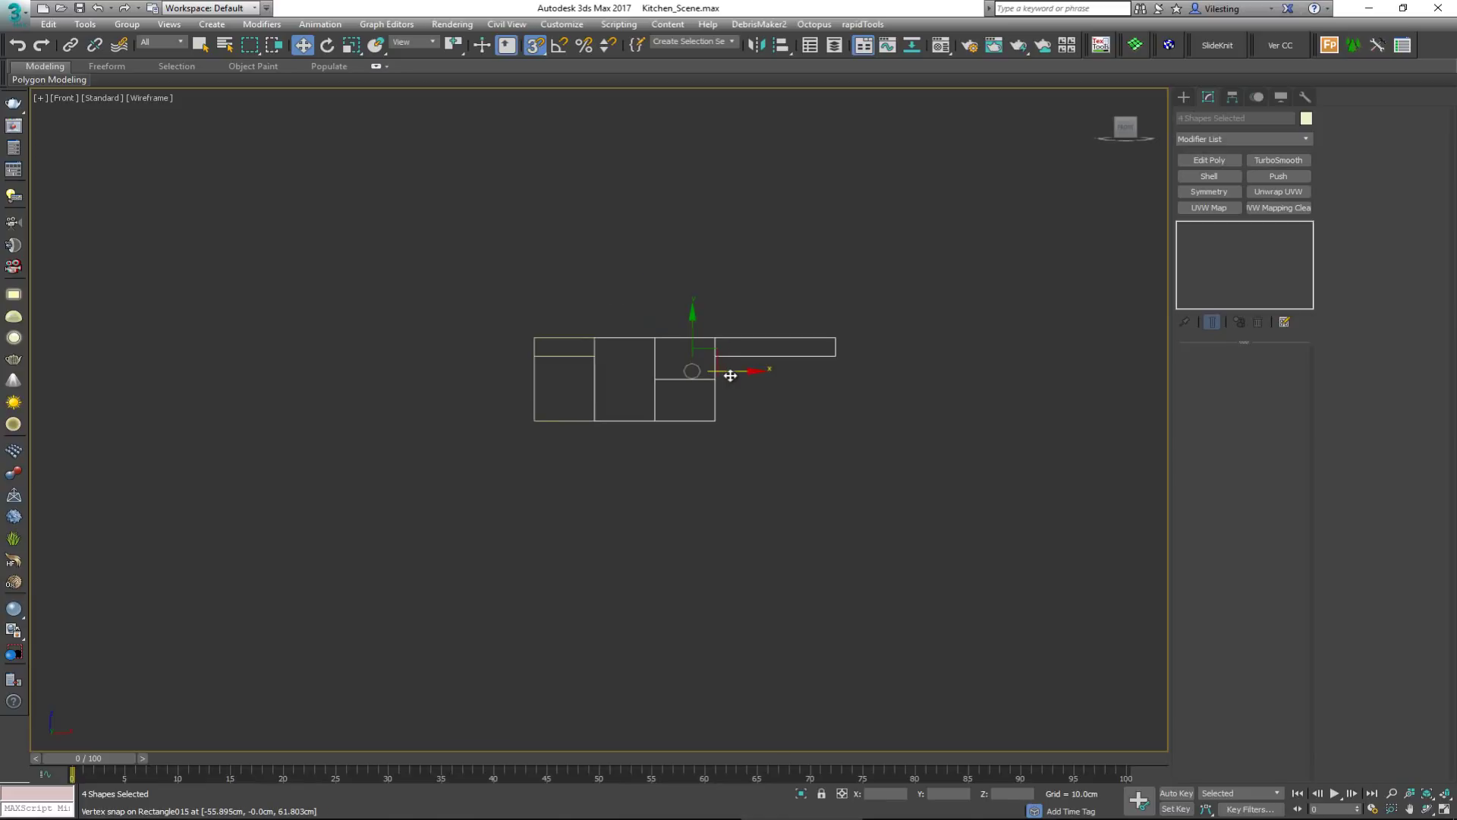
{"action": "left_click_drag", "start_coordinate": [723, 372], "coordinate": [994, 367]}
Step: Clone the left cabinet rectangles beside themselves, snapped to their corner
{"action": "left_click", "coordinate": [619, 336]}
{"action": "left_click", "coordinate": [574, 420]}
{"action": "scroll", "coordinate": [592, 387], "scroll_direction": "up", "scroll_amount": 3}
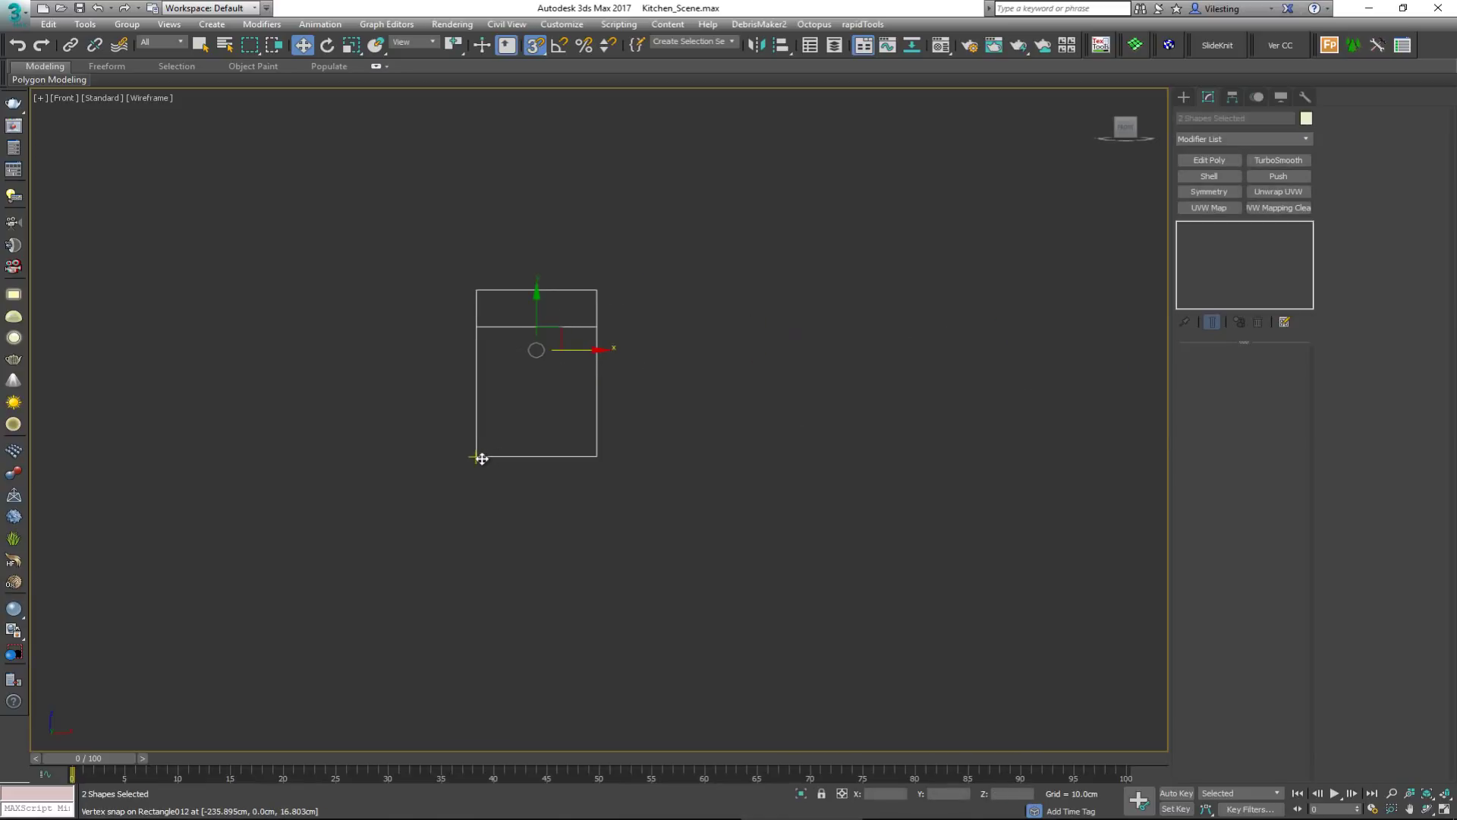
{"action": "left_click_drag", "start_coordinate": [478, 456], "coordinate": [596, 456], "text": "shift"}
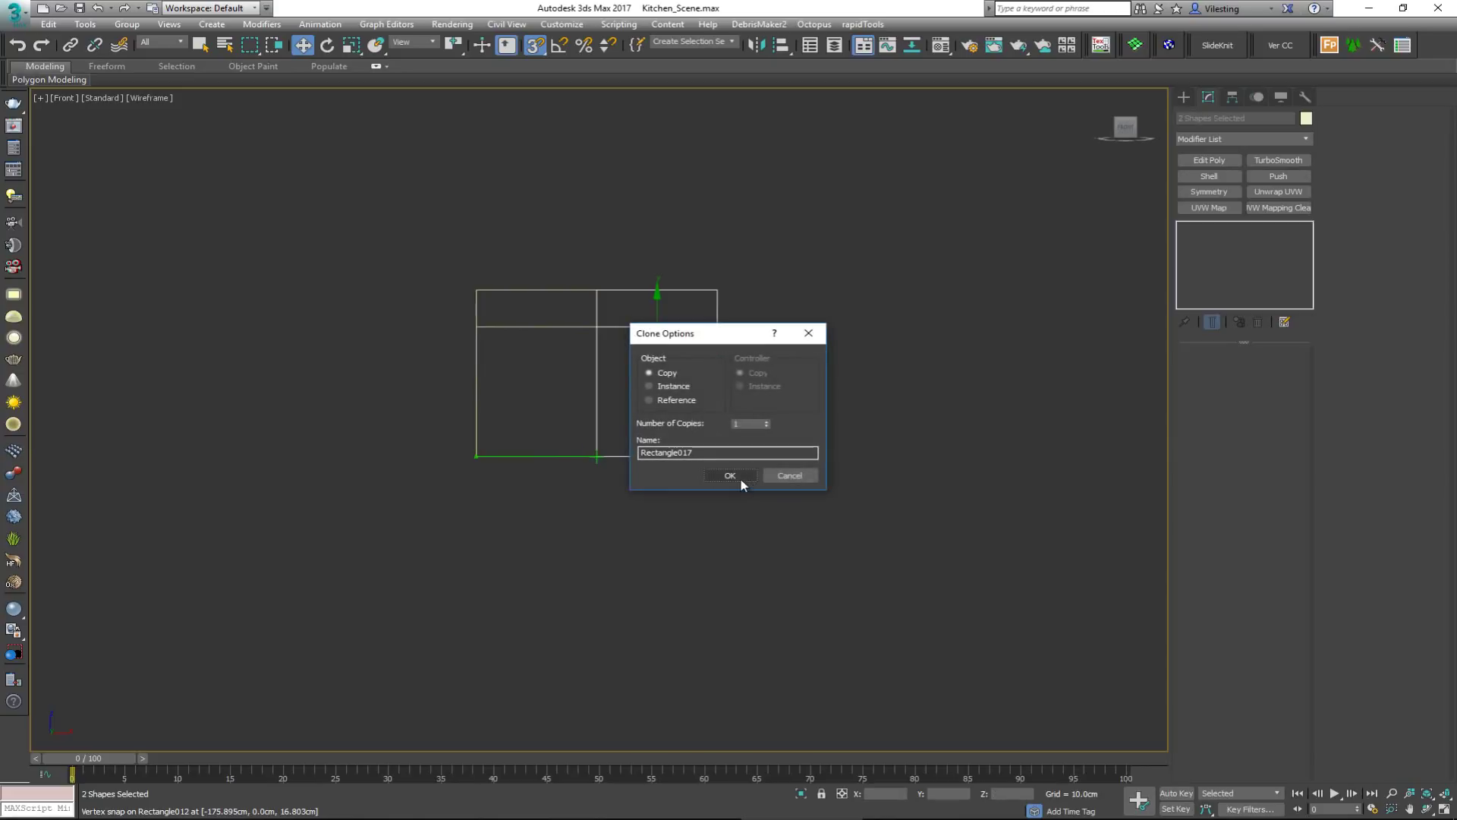
{"action": "left_click", "coordinate": [742, 474]}
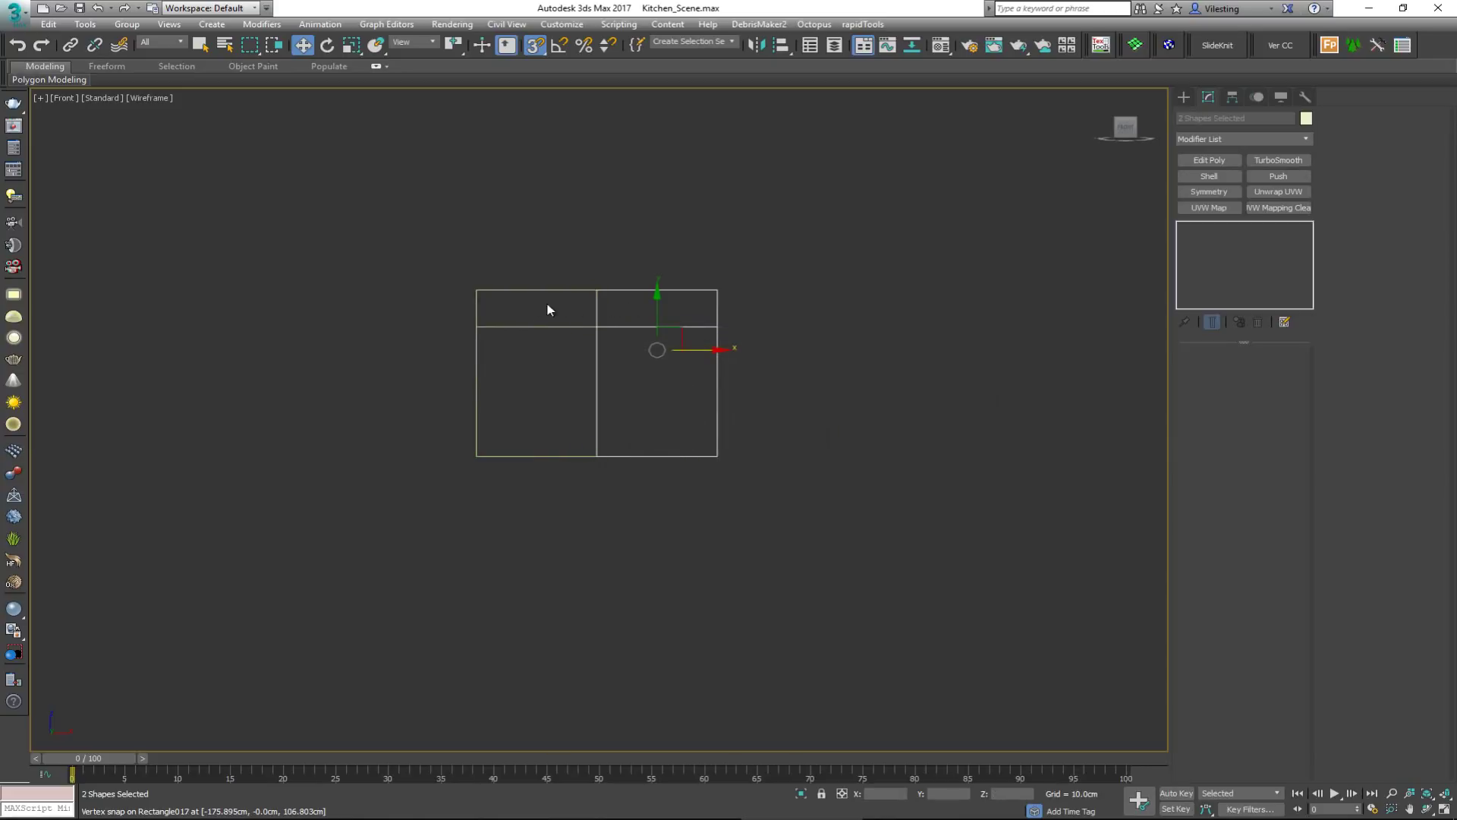
{"action": "middle_click_drag", "start_coordinate": [571, 349], "coordinate": [448, 377]}
{"action": "scroll", "coordinate": [449, 377], "scroll_direction": "down", "scroll_amount": 2}
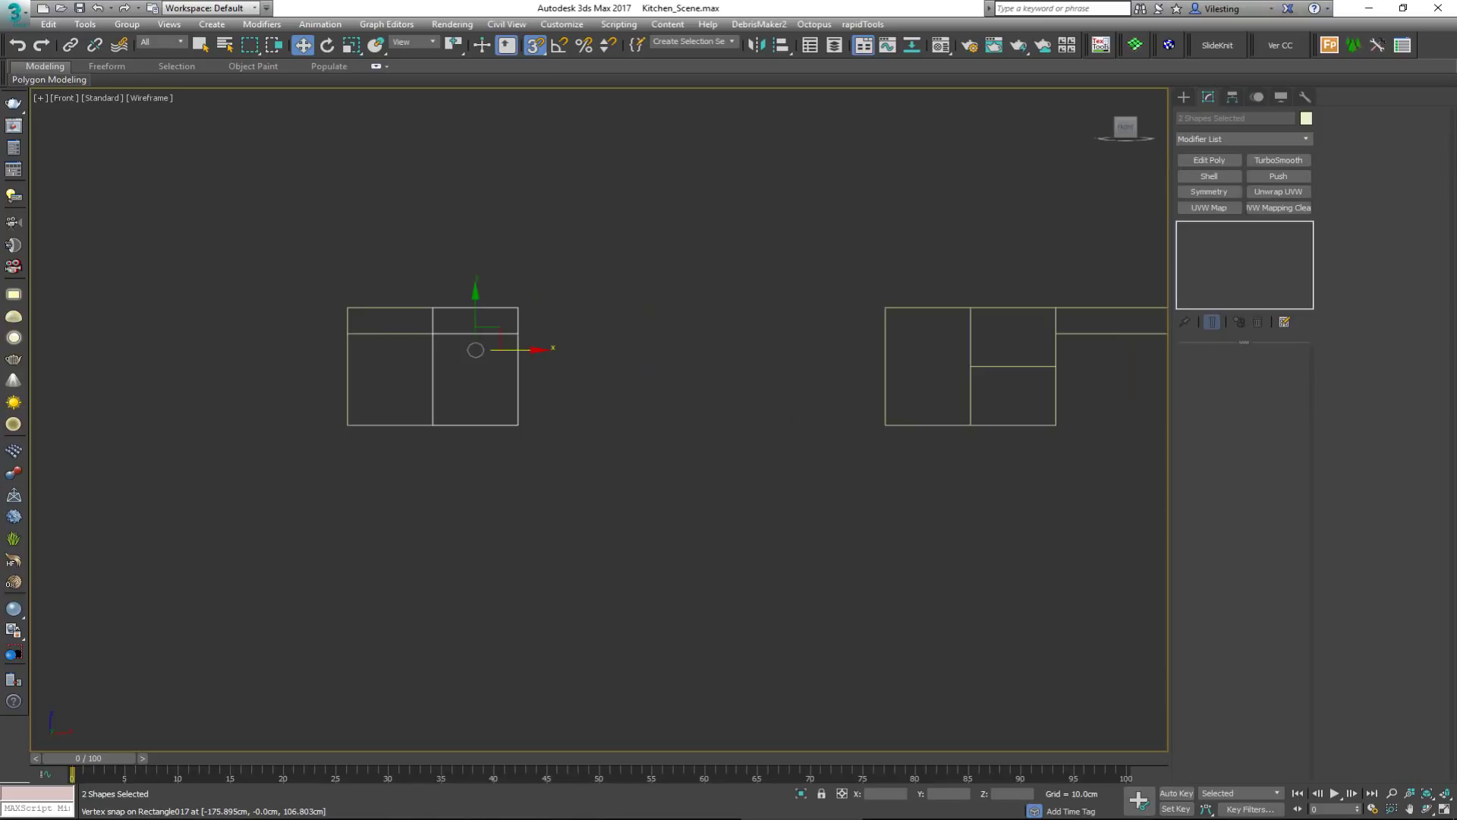
Step: Check the kitchen reference photo, then return to the scene
{"action": "key", "text": "alt+Tab"}
{"action": "left_click_drag", "start_coordinate": [1014, 97], "coordinate": [1078, 94]}
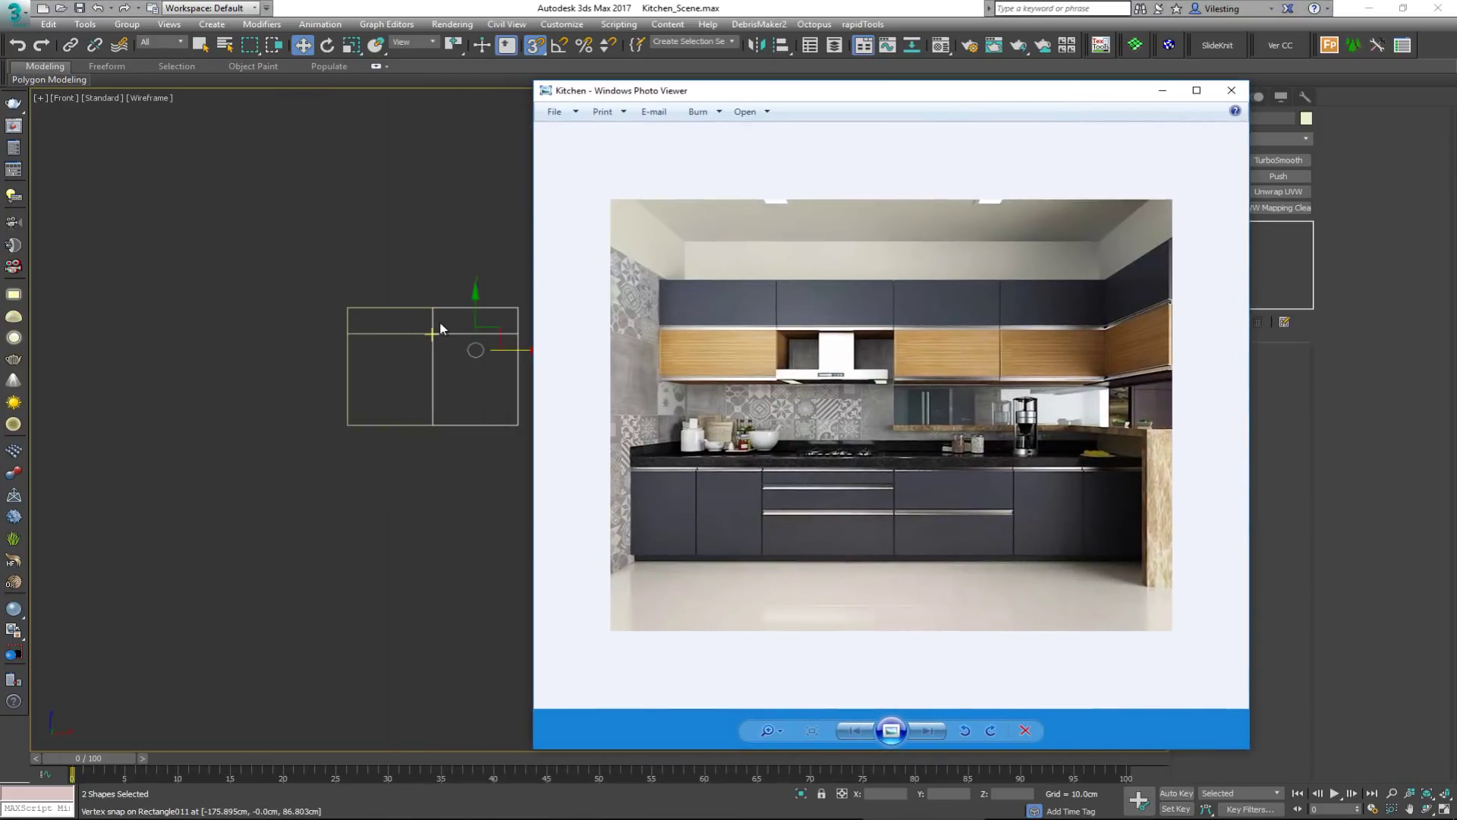
{"action": "left_click_drag", "start_coordinate": [830, 99], "coordinate": [406, 97]}
{"action": "key", "text": "alt+Tab"}
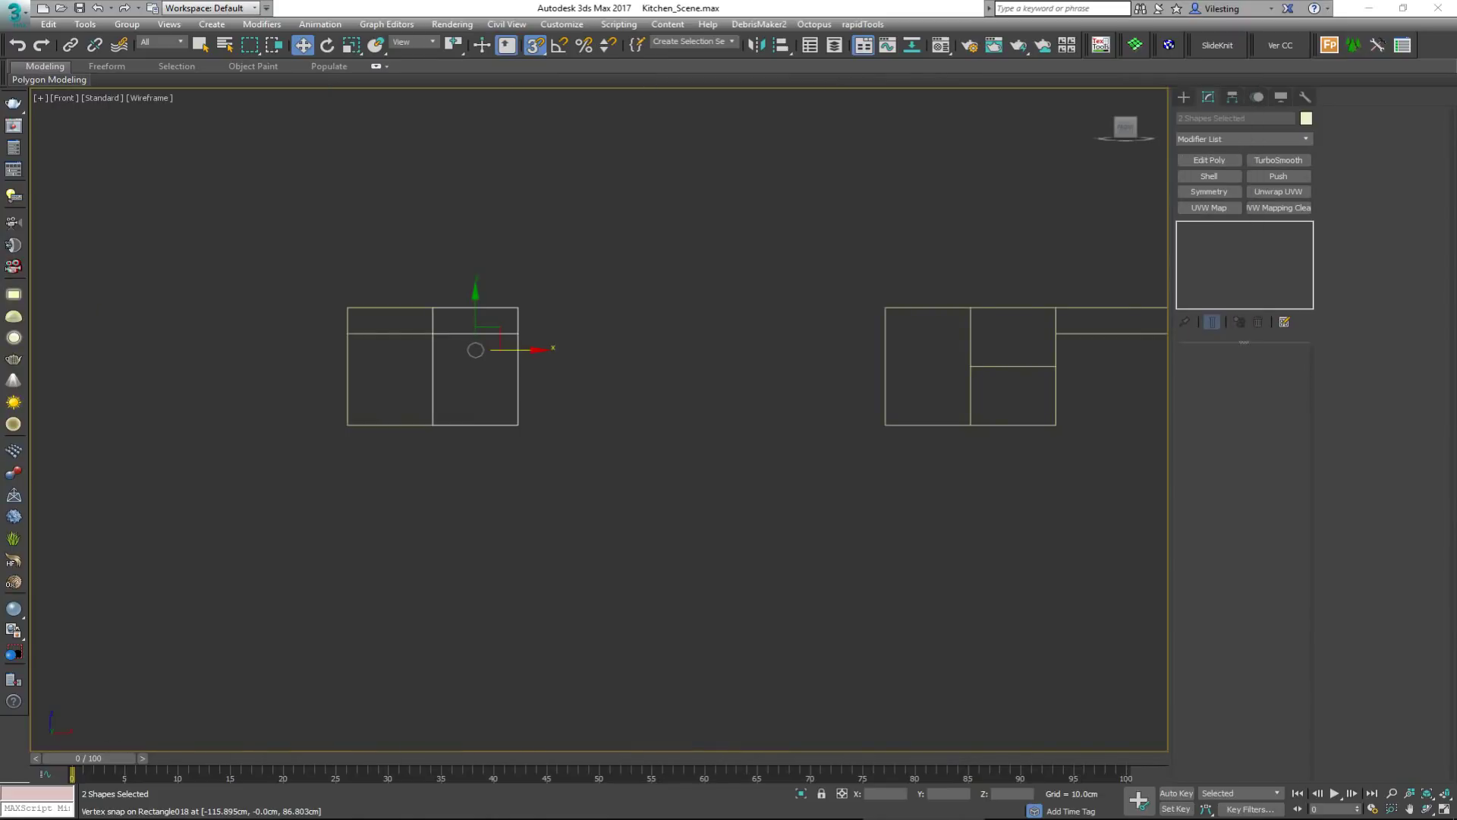
Step: Clone cabinet Rectangle013 next to the left row's corner
{"action": "left_click_drag", "start_coordinate": [755, 266], "coordinate": [898, 364]}
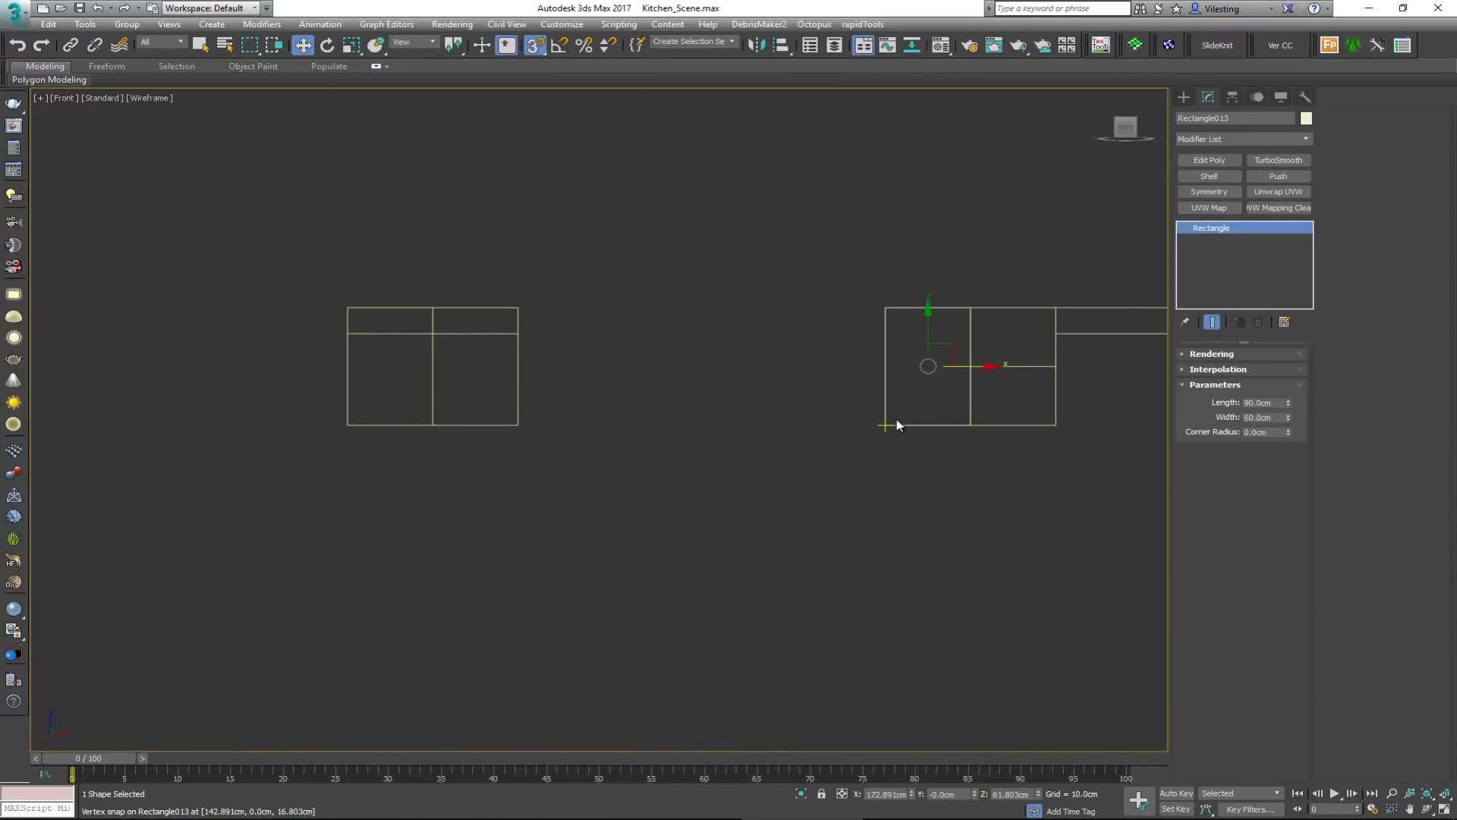
{"action": "mouse_move", "coordinate": [558, 416]}
{"action": "left_mouse_down"}
{"action": "mouse_move", "coordinate": [519, 430]}
{"action": "mouse_move", "coordinate": [603, 424]}
{"action": "left_mouse_up"}
{"action": "left_click", "coordinate": [734, 476]}
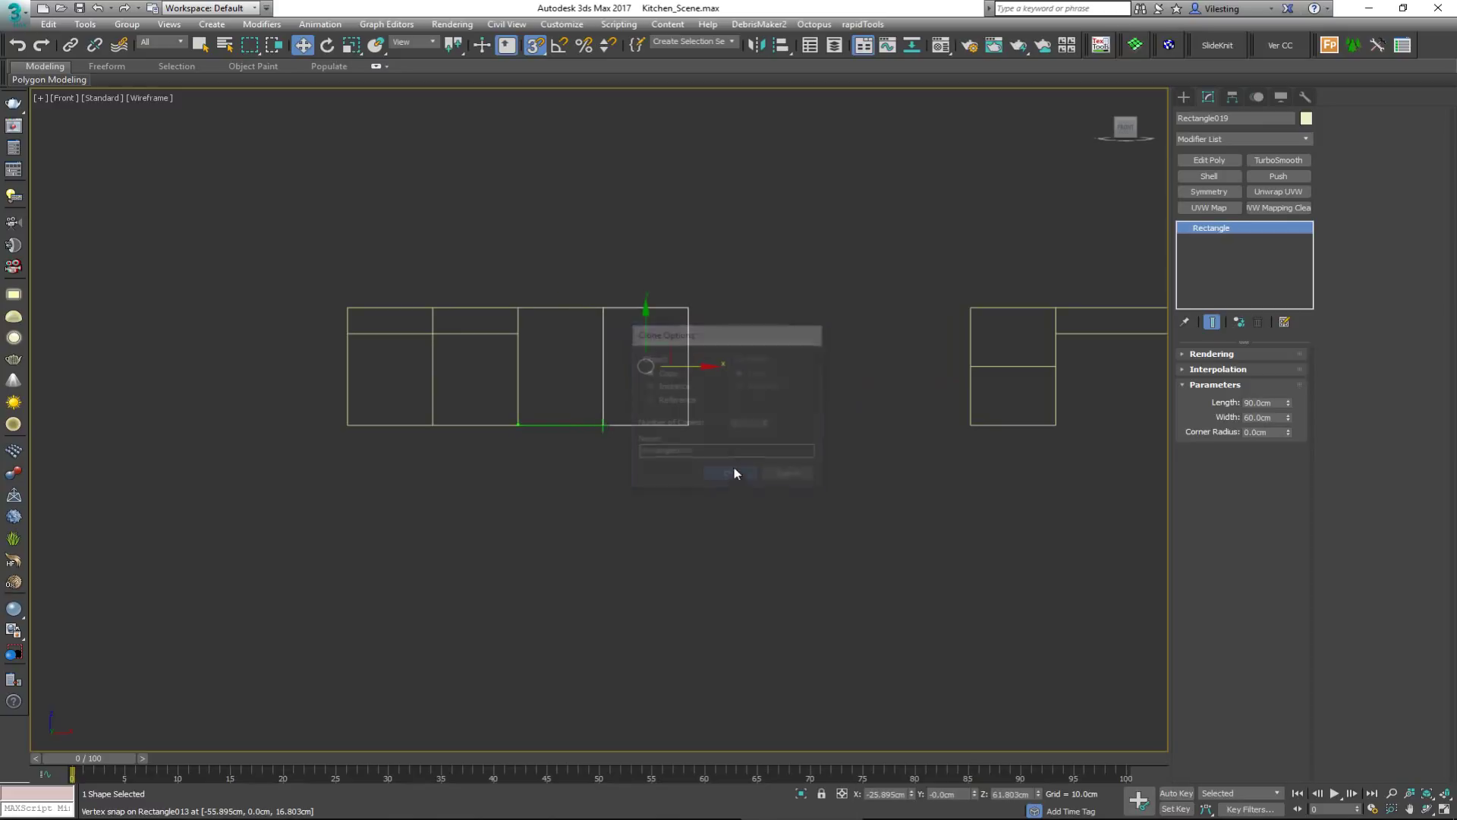
{"action": "middle_click_drag", "start_coordinate": [717, 369], "coordinate": [514, 373]}
Step: Snap the long thin rectangle beside the row and make 3 stacked drawer copies below it
{"action": "left_click", "coordinate": [937, 337]}
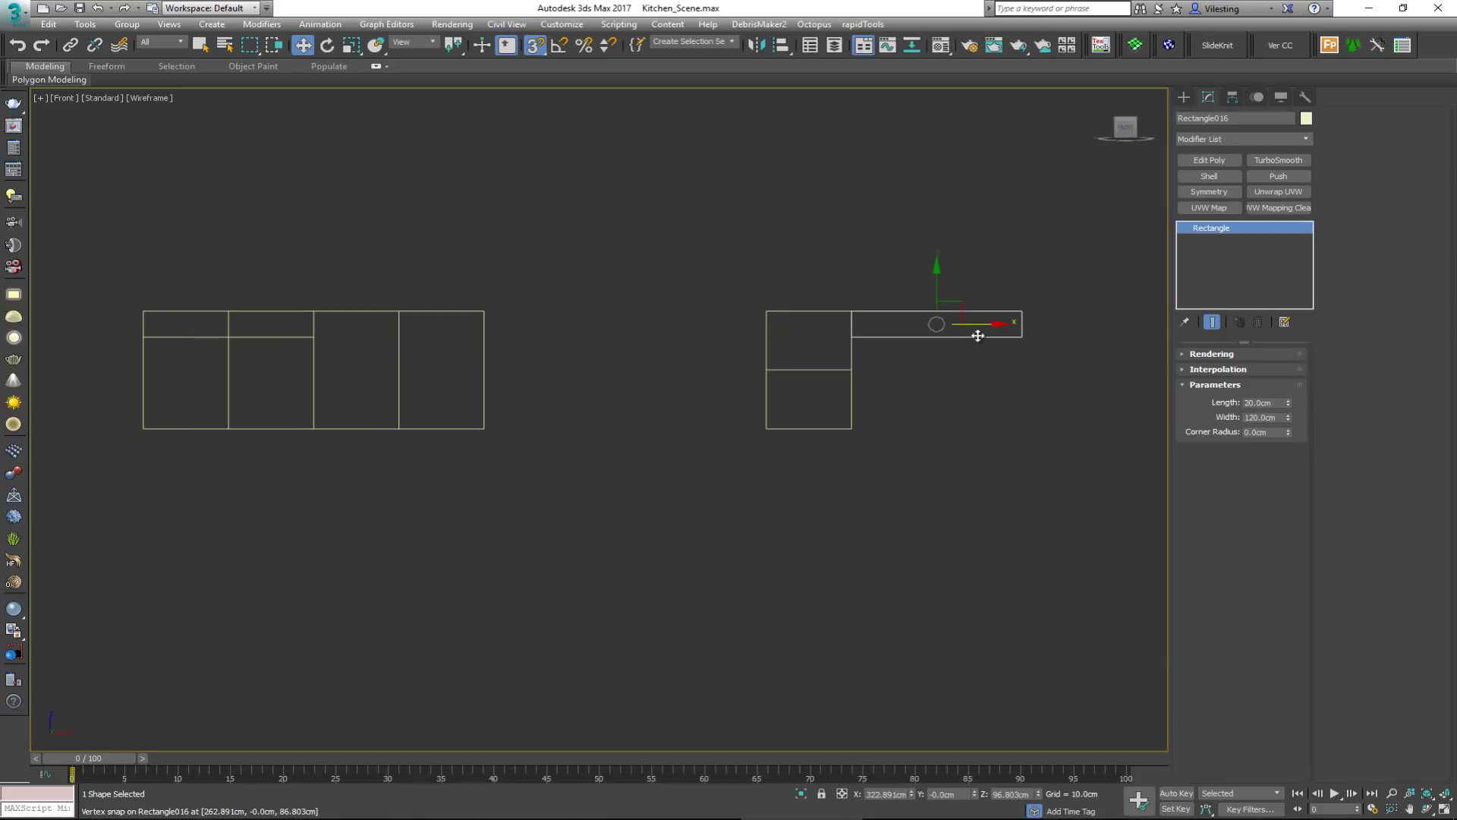
{"action": "left_click_drag", "start_coordinate": [1019, 339], "coordinate": [731, 336]}
{"action": "left_click_drag", "start_coordinate": [572, 339], "coordinate": [491, 311]}
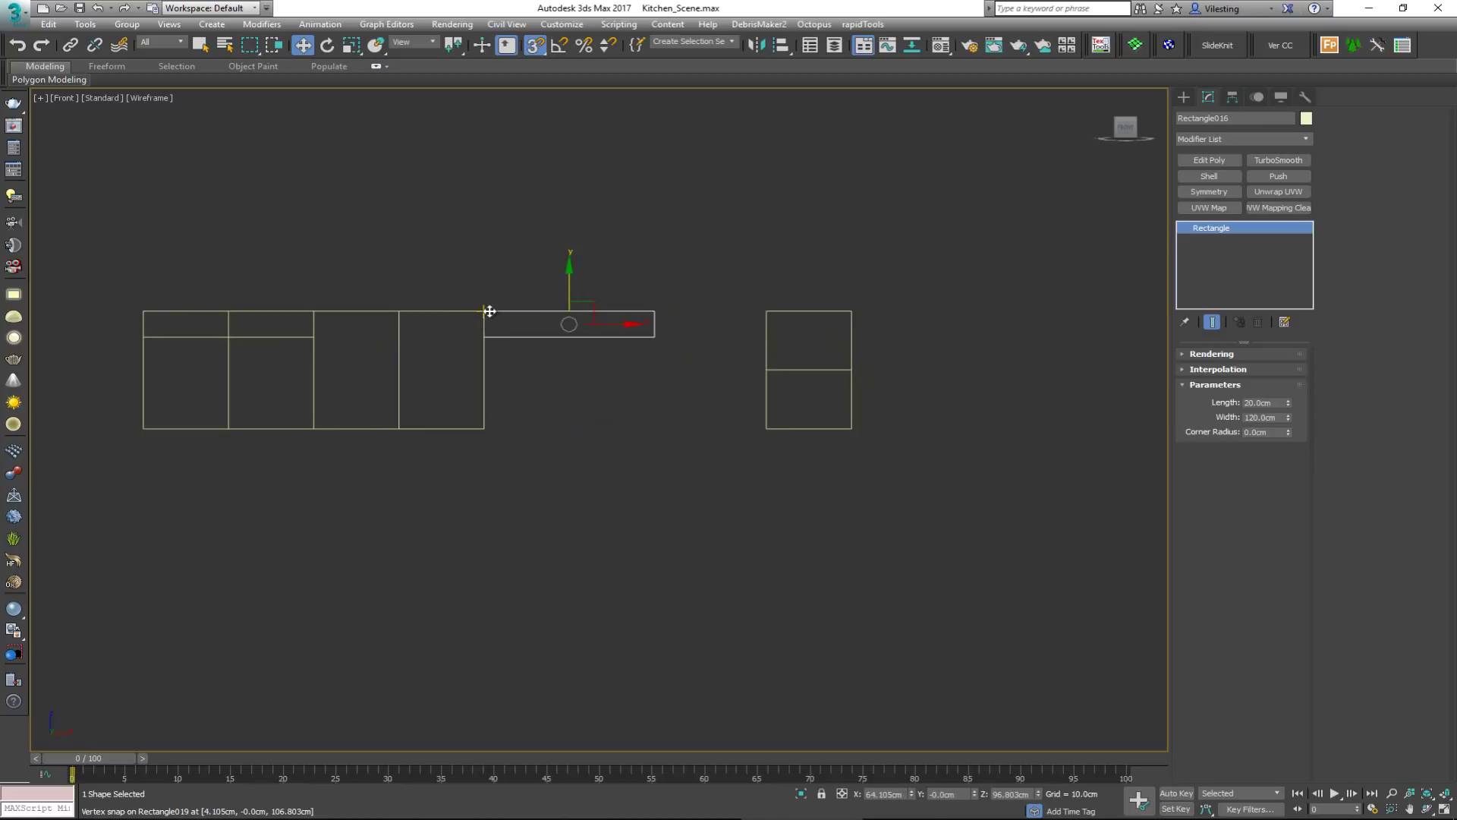
{"action": "left_click_drag", "start_coordinate": [490, 311], "coordinate": [493, 339], "text": "shift"}
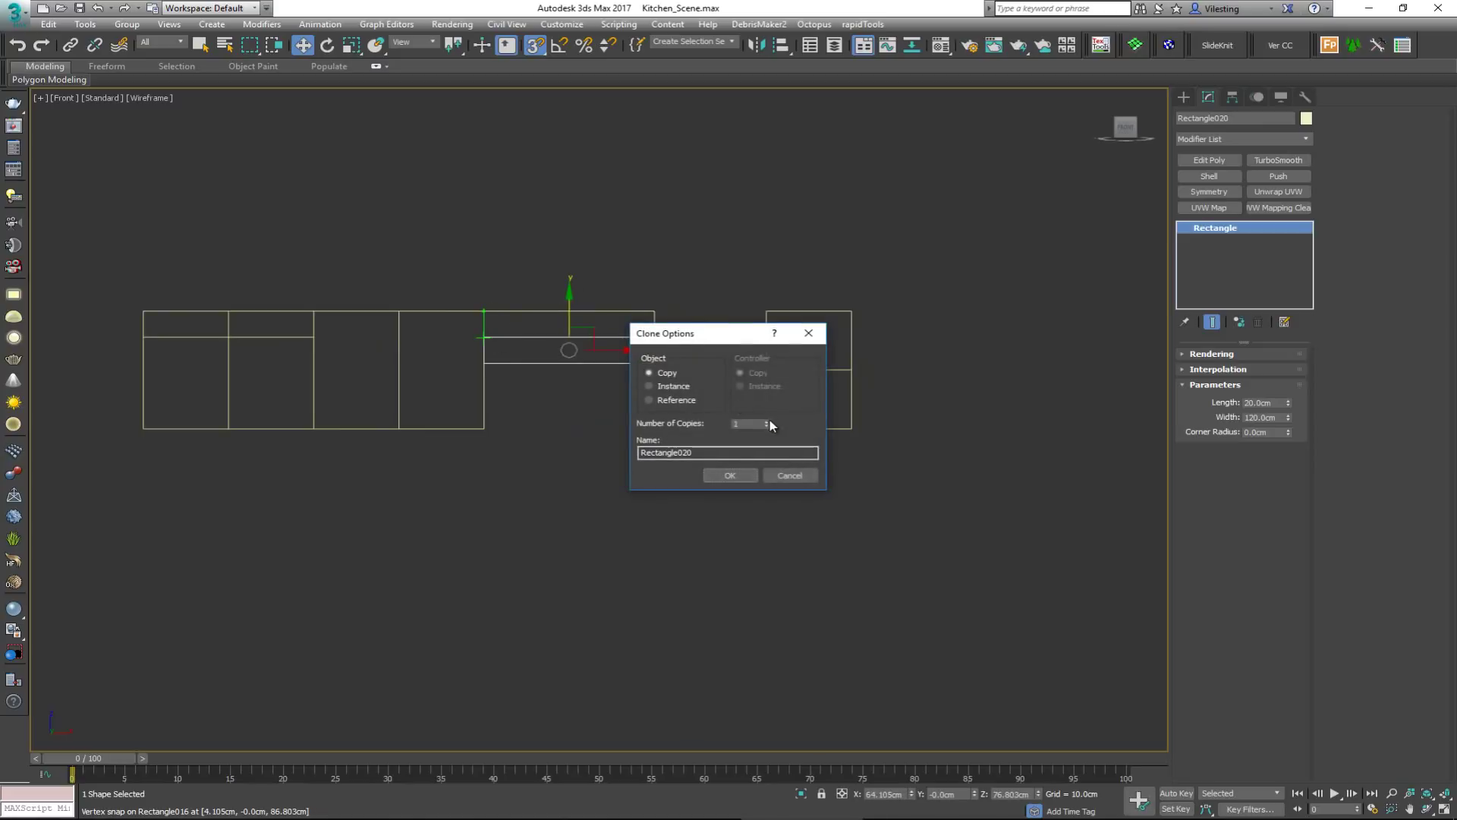
{"action": "left_click", "coordinate": [767, 420]}
{"action": "left_click", "coordinate": [767, 420]}
{"action": "left_click", "coordinate": [730, 475]}
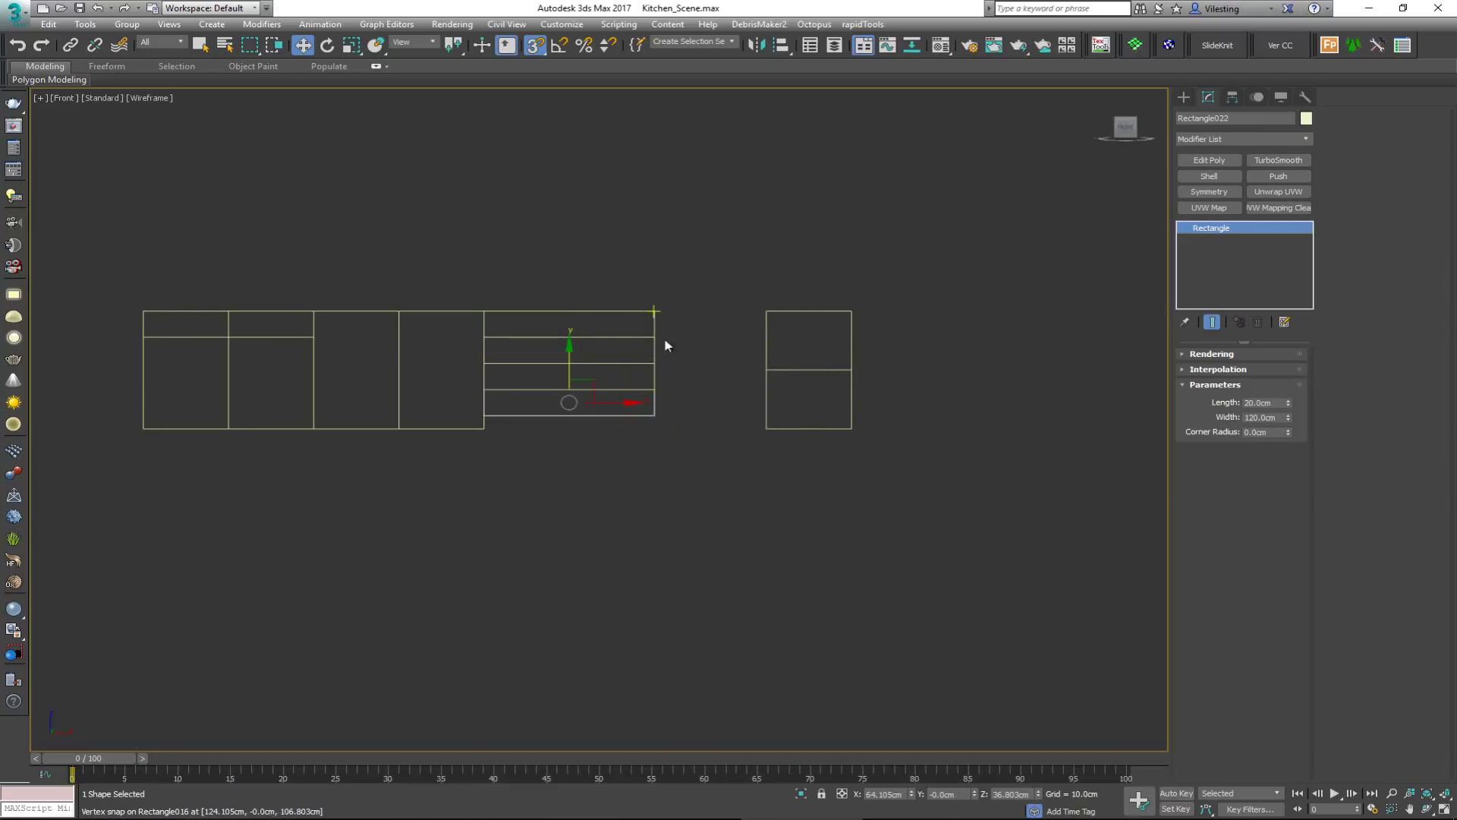
Step: Lower the drawer rectangles to the cabinet bottoms and delete the top drawer
{"action": "left_click_drag", "start_coordinate": [636, 363], "coordinate": [636, 363]}
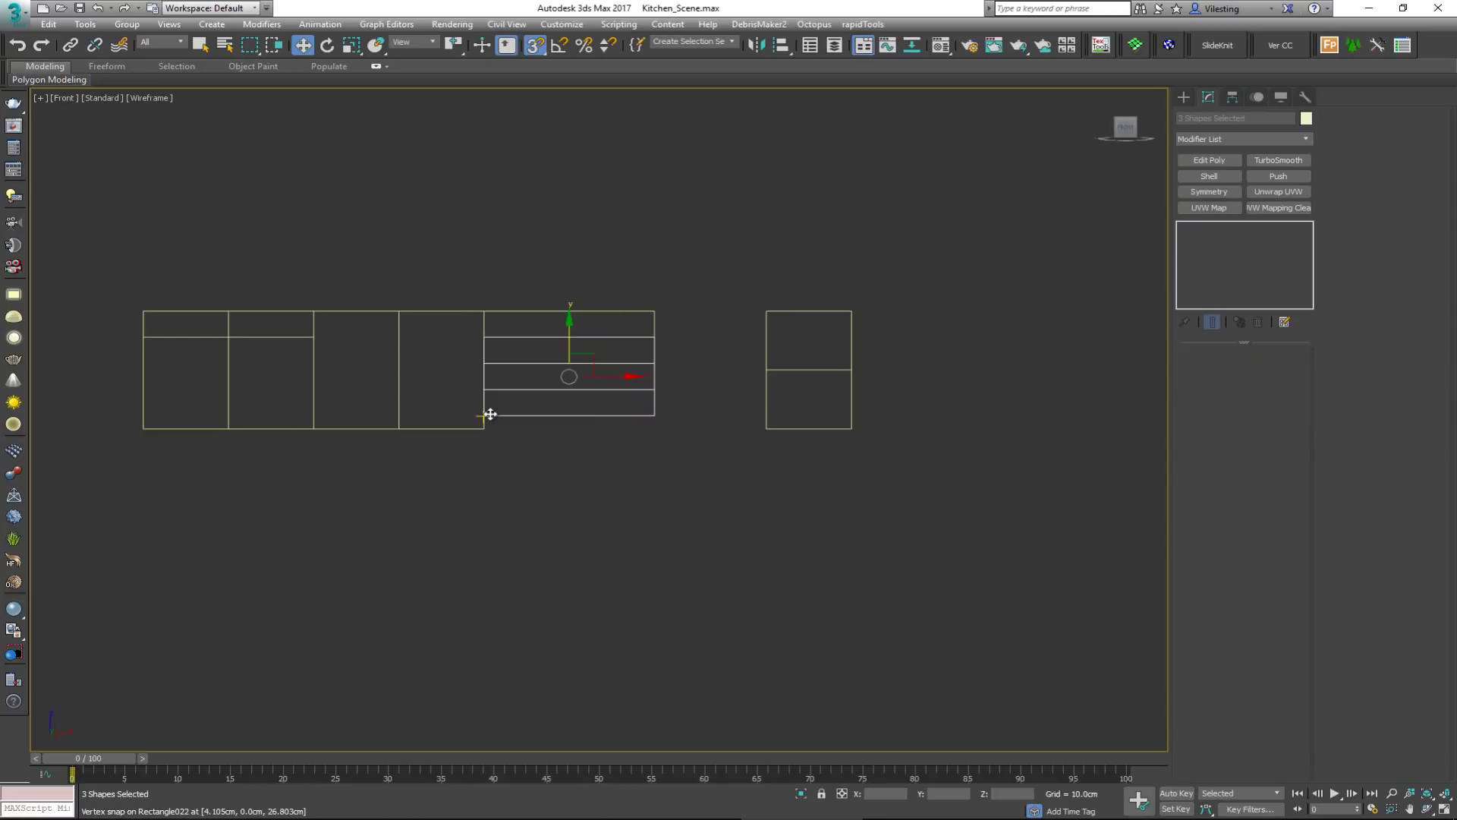
{"action": "left_click_drag", "start_coordinate": [492, 415], "coordinate": [486, 428]}
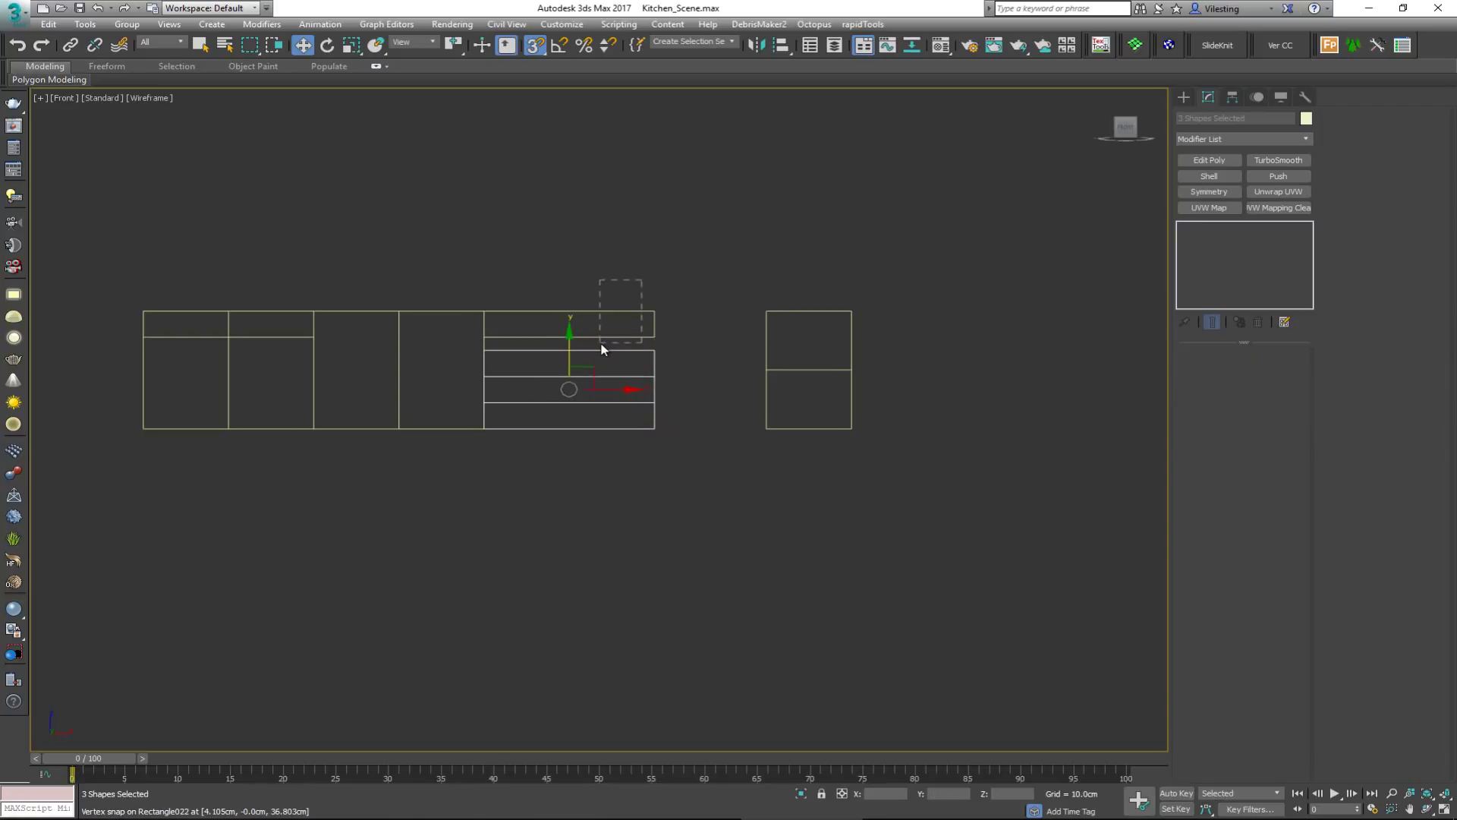
{"action": "left_click_drag", "start_coordinate": [602, 349], "coordinate": [602, 349]}
{"action": "key", "text": "Delete"}
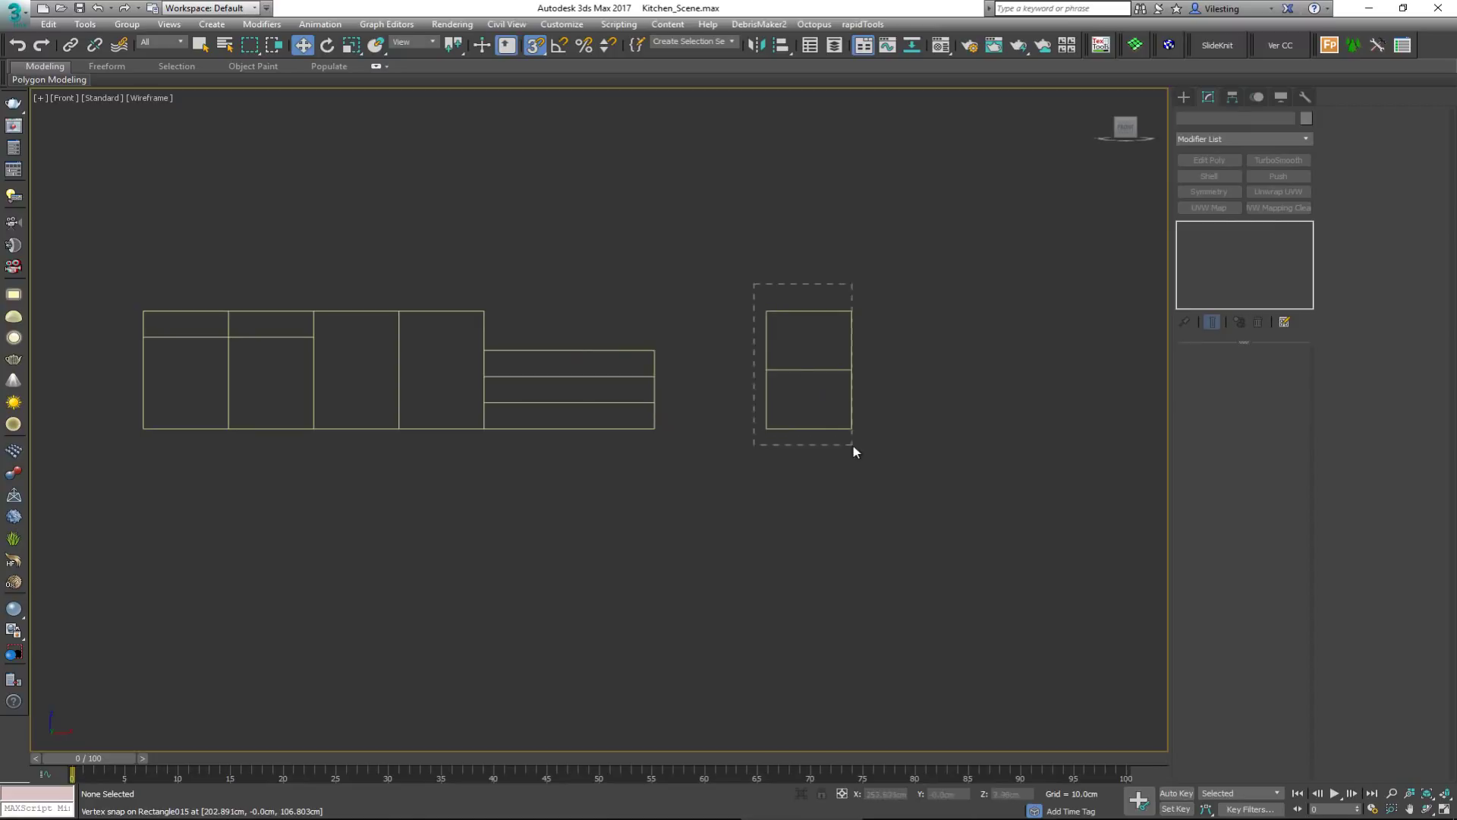
Step: Clone the right cabinet's two rectangles snapped against the drawer block
{"action": "left_click_drag", "start_coordinate": [853, 445], "coordinate": [853, 445]}
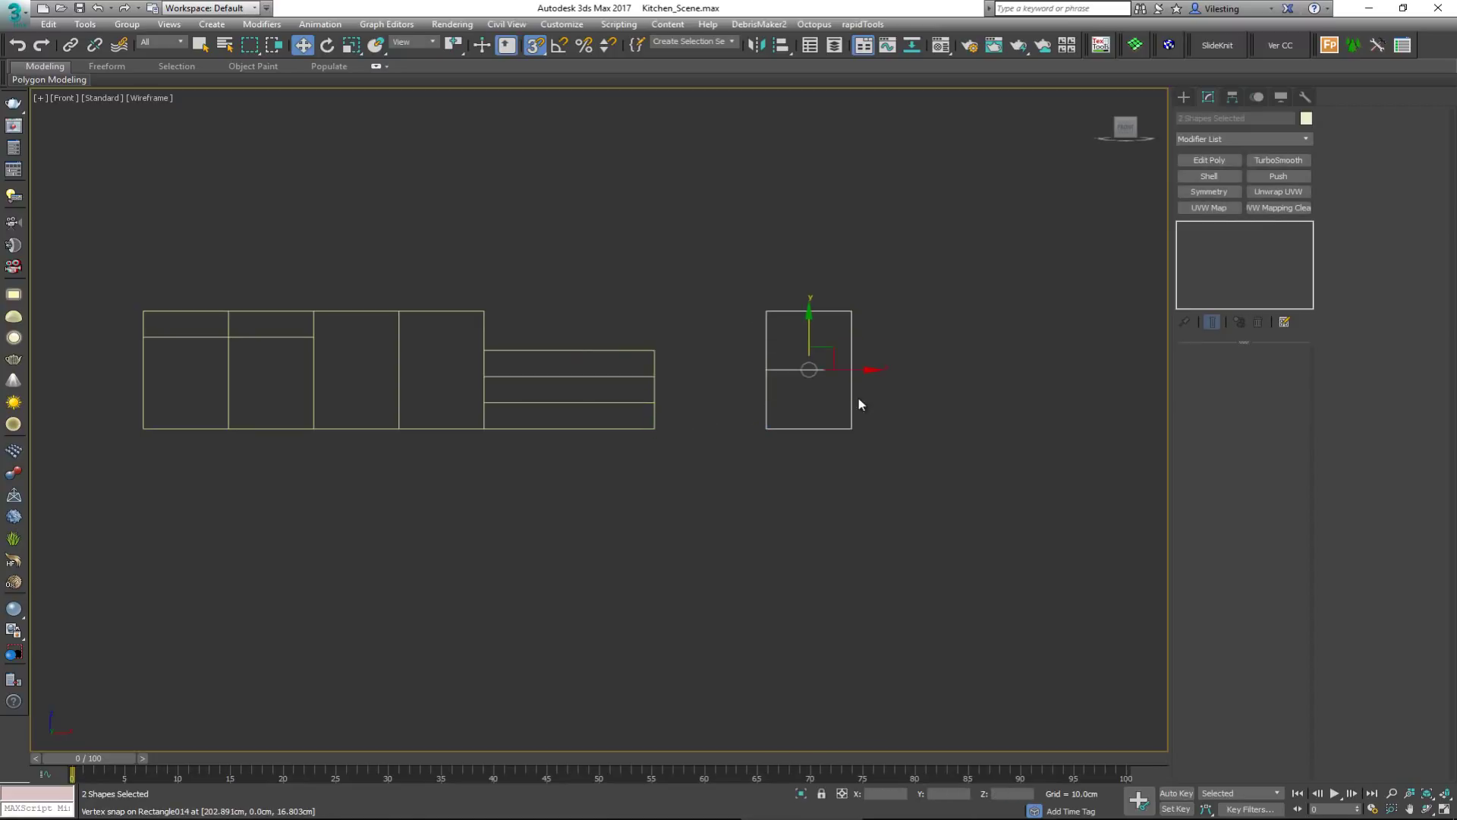
{"action": "mouse_move", "coordinate": [767, 427]}
{"action": "left_mouse_down"}
{"action": "mouse_move", "coordinate": [661, 424]}
{"action": "mouse_move", "coordinate": [741, 425]}
{"action": "left_mouse_up"}
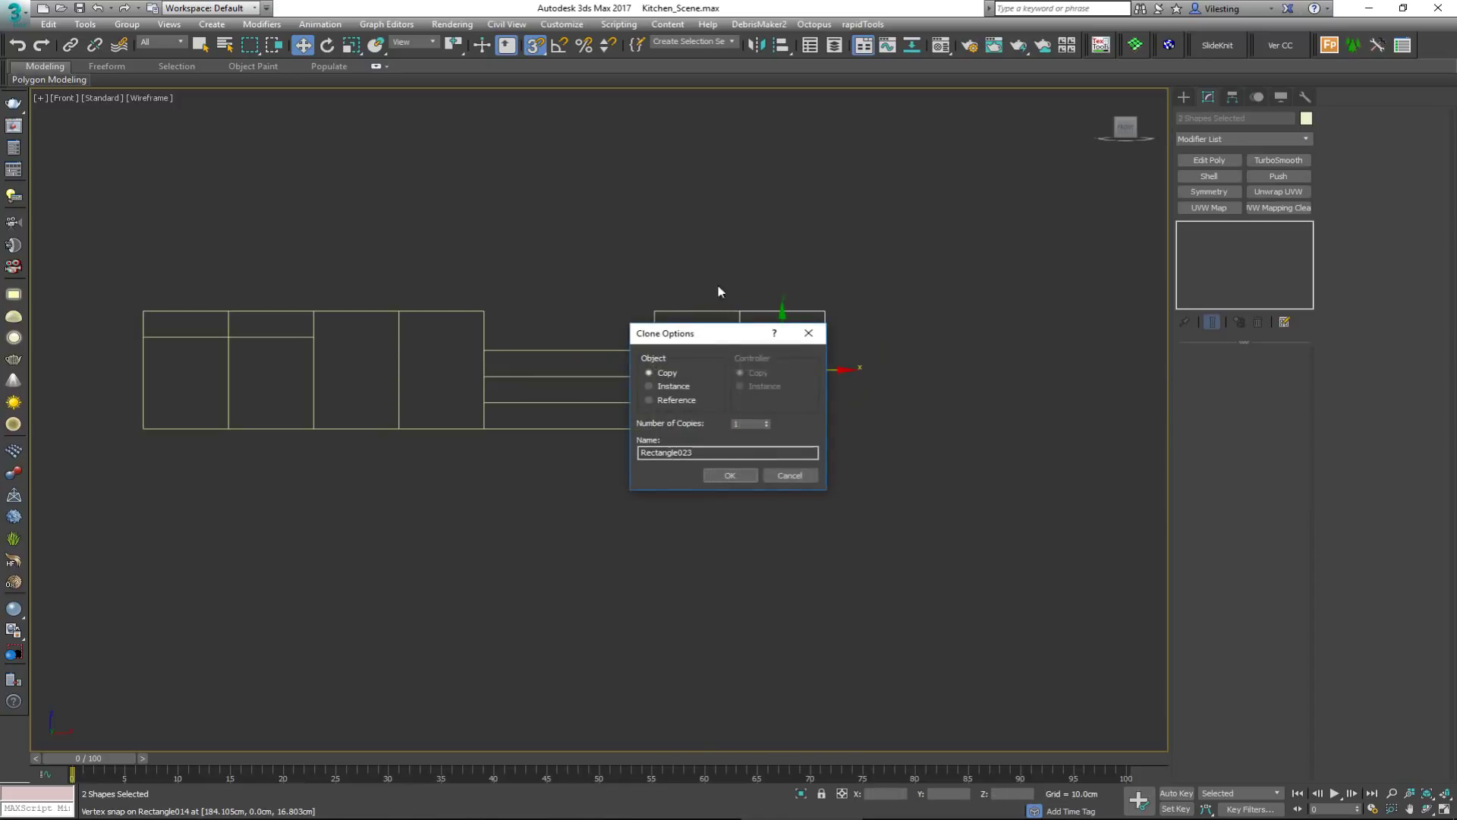
{"action": "left_click", "coordinate": [730, 475]}
{"action": "left_click", "coordinate": [625, 240]}
{"action": "scroll", "coordinate": [649, 398], "scroll_direction": "down", "scroll_amount": 2}
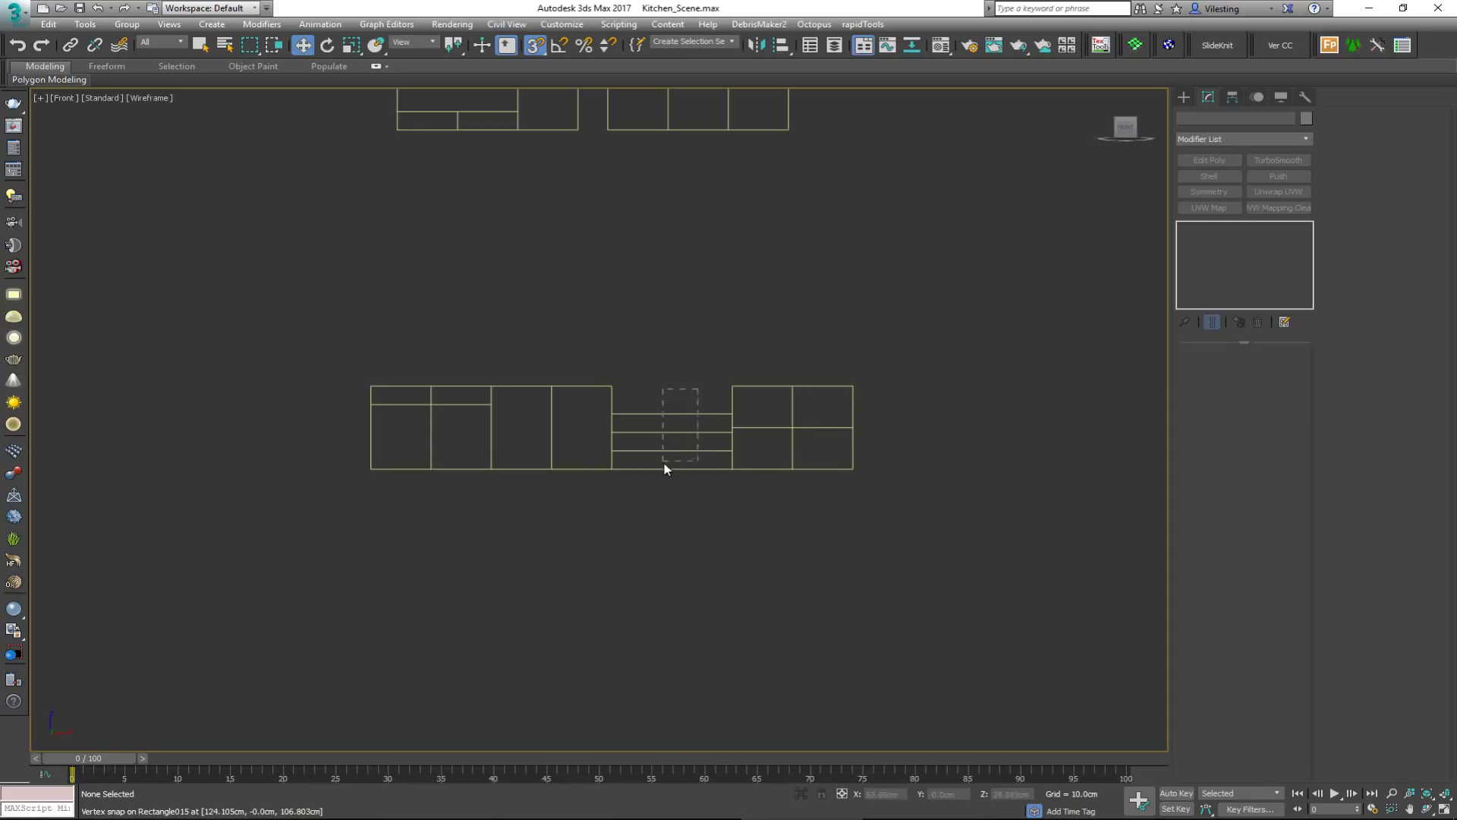
Step: Raise the middle section's top drawer rectangle to a snapped height and delete the lower middle drawer
{"action": "left_click_drag", "start_coordinate": [665, 464], "coordinate": [666, 458]}
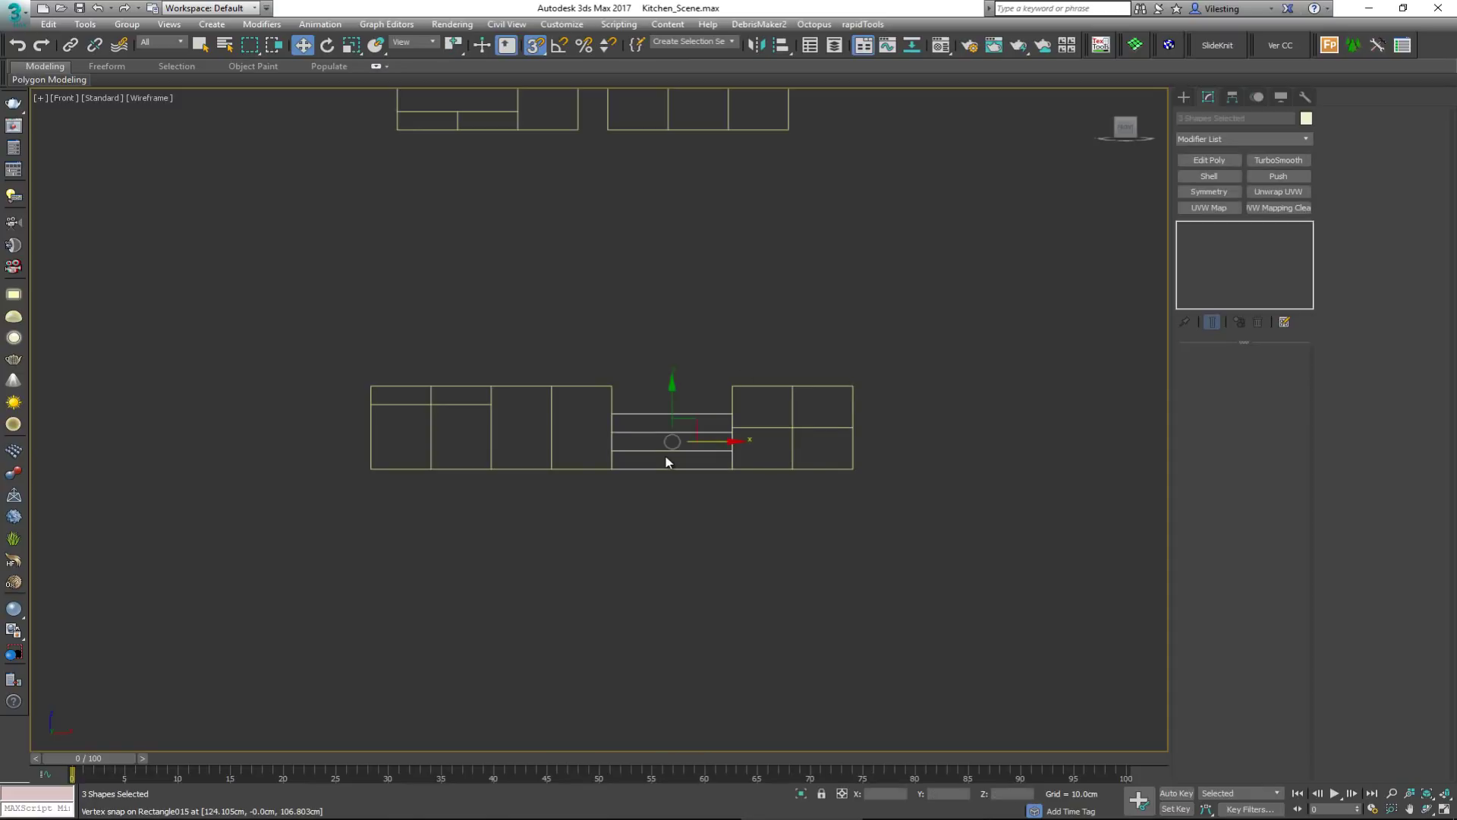
{"action": "left_click", "coordinate": [677, 408]}
{"action": "left_click", "coordinate": [659, 414]}
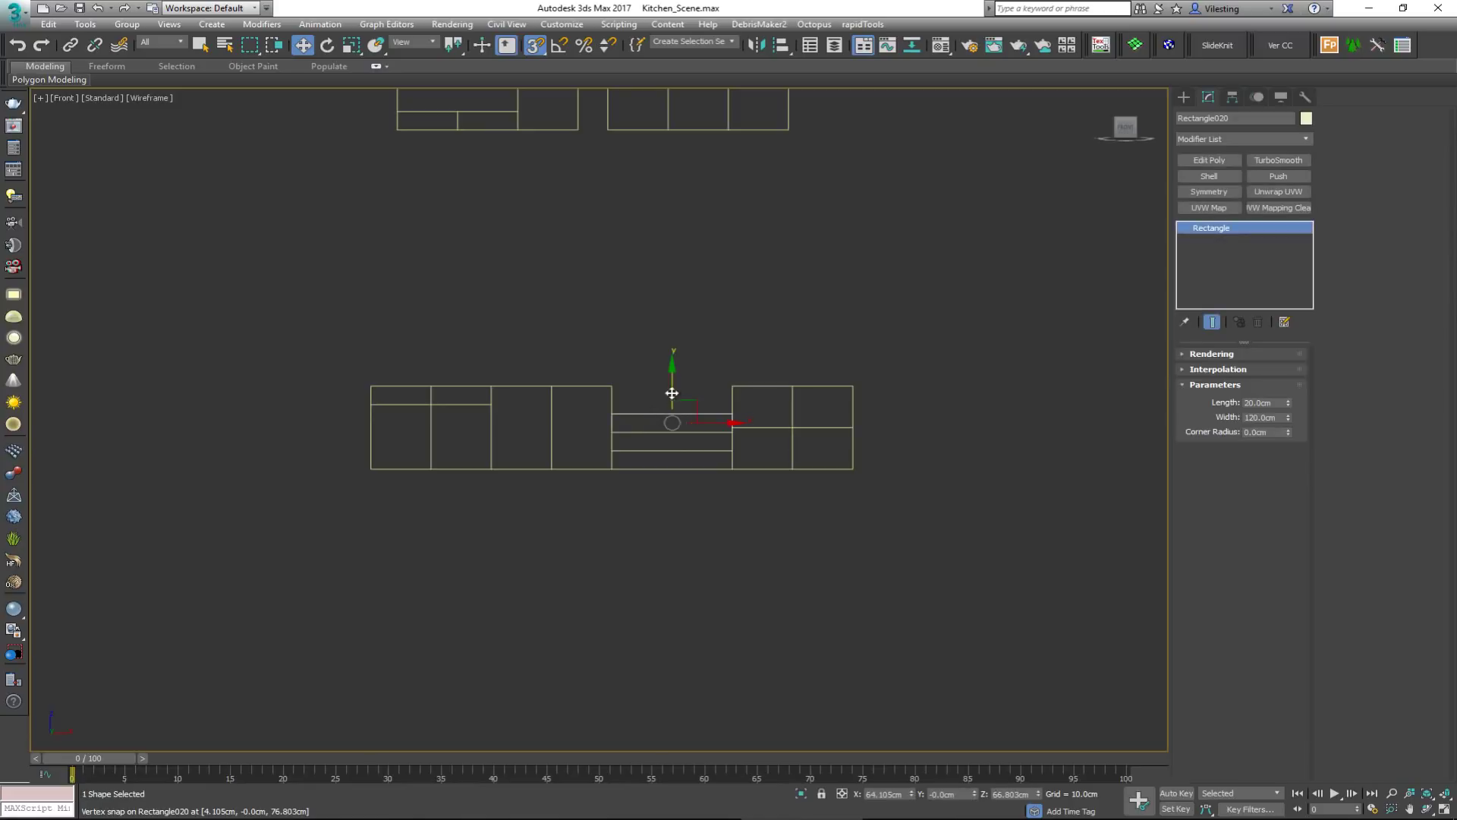
{"action": "left_click_drag", "start_coordinate": [618, 413], "coordinate": [610, 389]}
{"action": "left_click", "coordinate": [631, 448]}
{"action": "key", "text": "Delete"}
Step: Move the upper-left four-rectangle group down, aligning its left edge with the lower row
{"action": "middle_click_drag", "start_coordinate": [651, 272], "coordinate": [633, 406]}
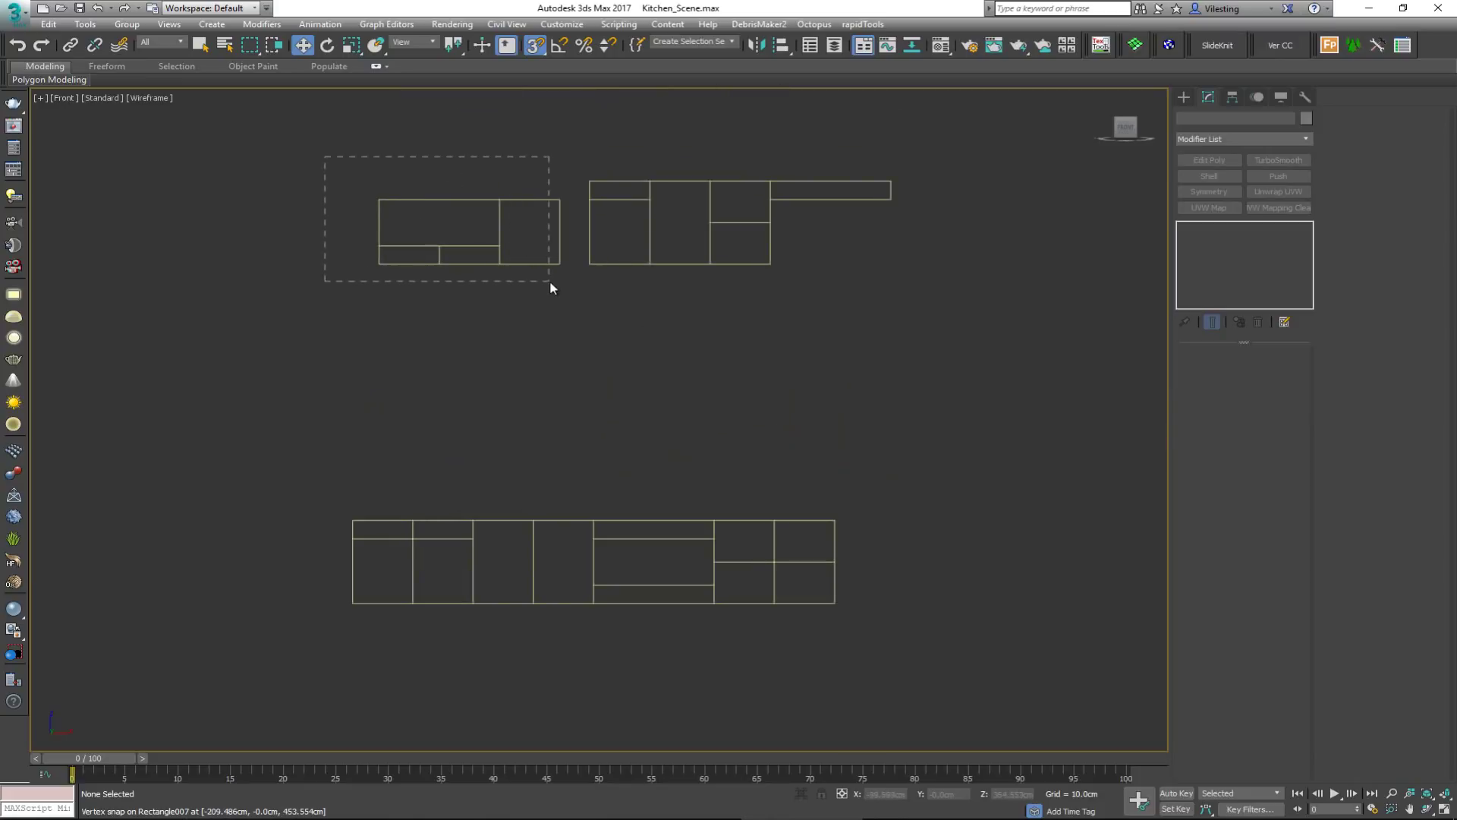
{"action": "left_click_drag", "start_coordinate": [551, 287], "coordinate": [552, 285]}
{"action": "left_click_drag", "start_coordinate": [462, 241], "coordinate": [449, 396]}
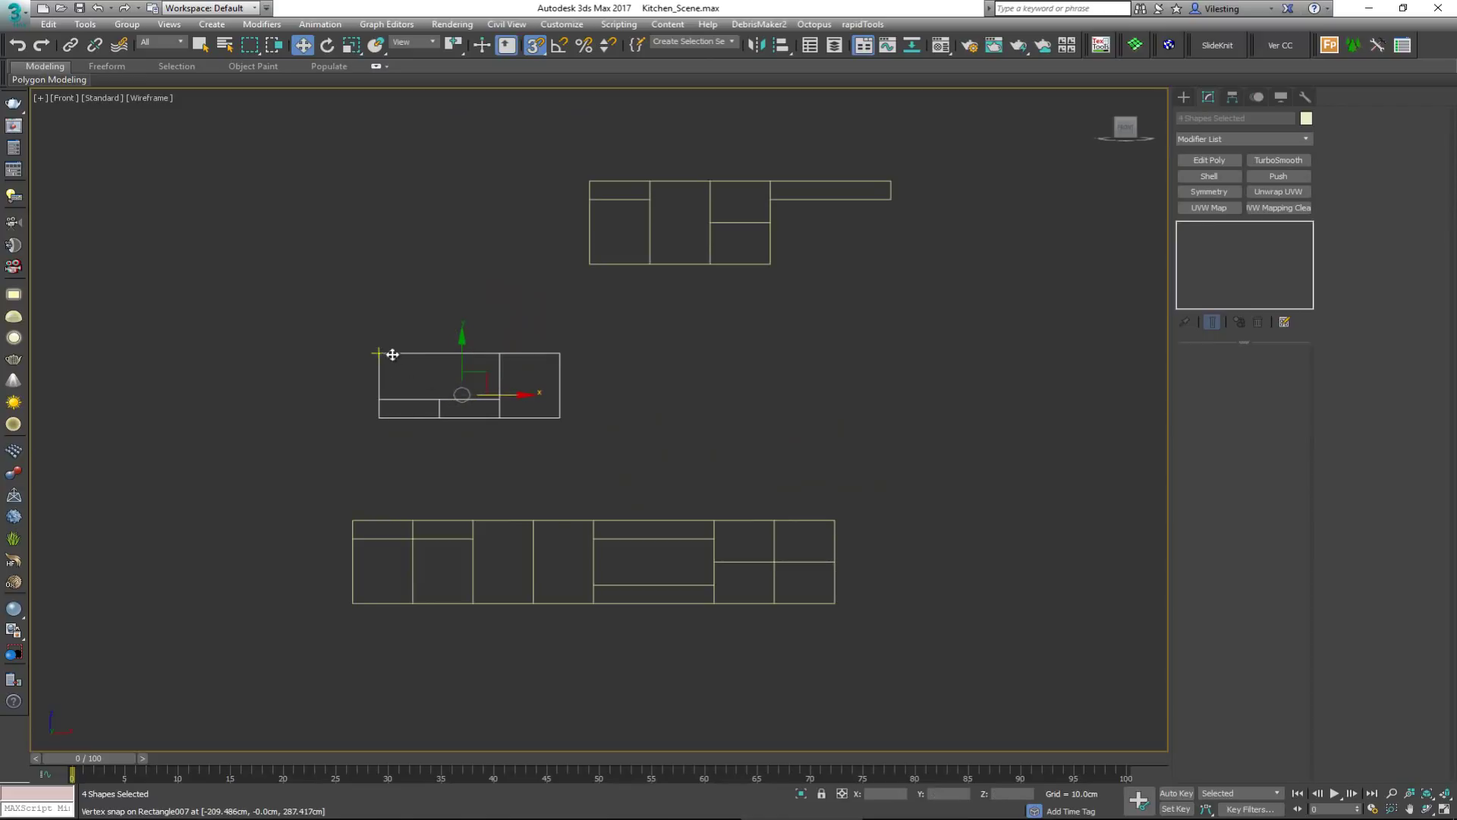
{"action": "left_click_drag", "start_coordinate": [378, 361], "coordinate": [351, 520]}
Step: Clone a single cabinet and then three rectangles out to the row's right end
{"action": "mouse_move", "coordinate": [585, 325]}
{"action": "left_mouse_down"}
{"action": "mouse_move", "coordinate": [528, 410]}
{"action": "mouse_move", "coordinate": [539, 418]}
{"action": "left_mouse_up"}
{"action": "left_click", "coordinate": [789, 474]}
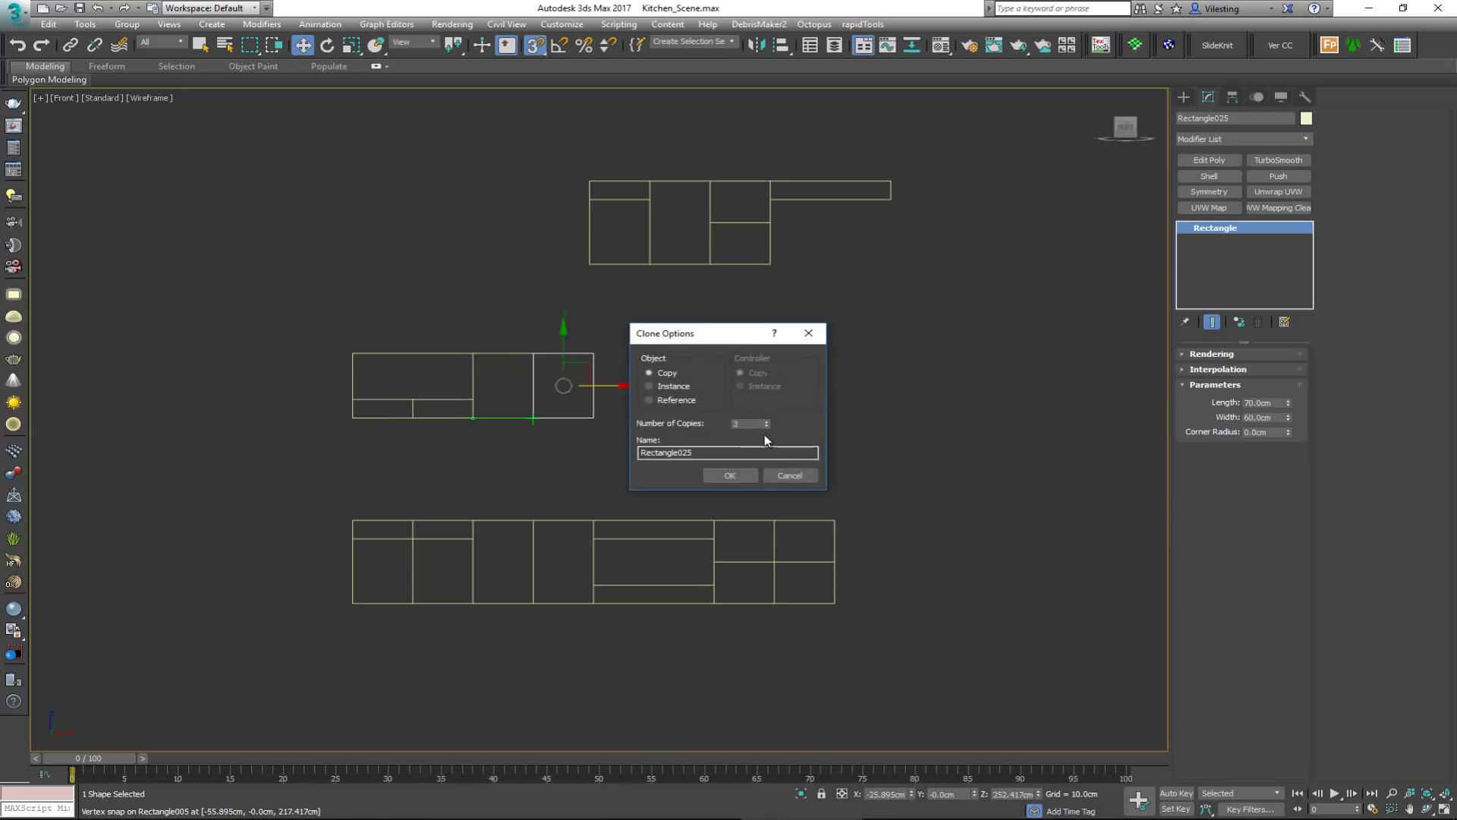
{"action": "left_click", "coordinate": [744, 476]}
{"action": "left_click", "coordinate": [321, 370]}
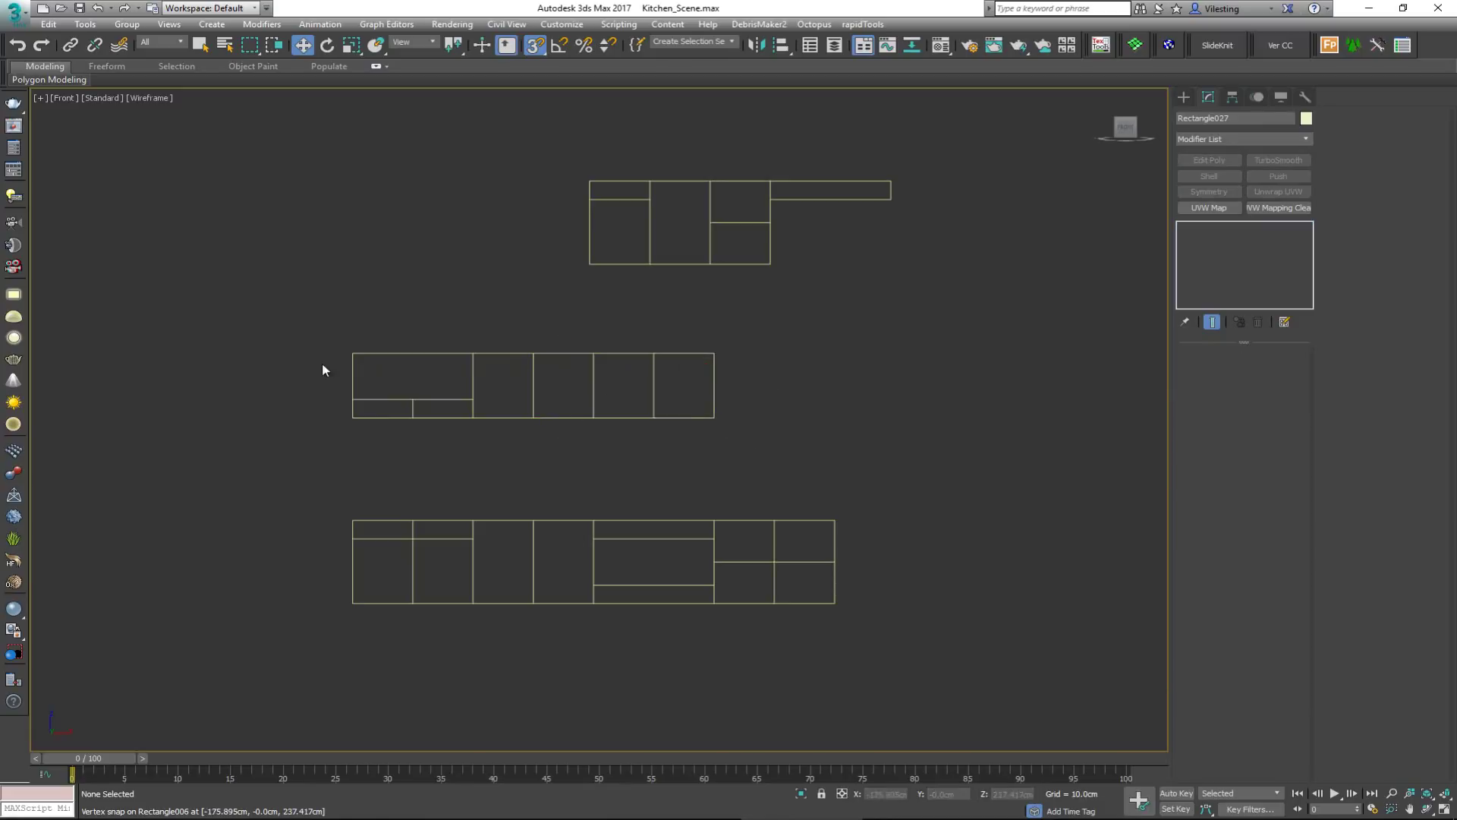
{"action": "mouse_move", "coordinate": [299, 319]}
{"action": "left_mouse_down"}
{"action": "mouse_move", "coordinate": [433, 419]}
{"action": "mouse_move", "coordinate": [403, 416]}
{"action": "mouse_move", "coordinate": [714, 417]}
{"action": "left_mouse_up"}
{"action": "left_click", "coordinate": [732, 475]}
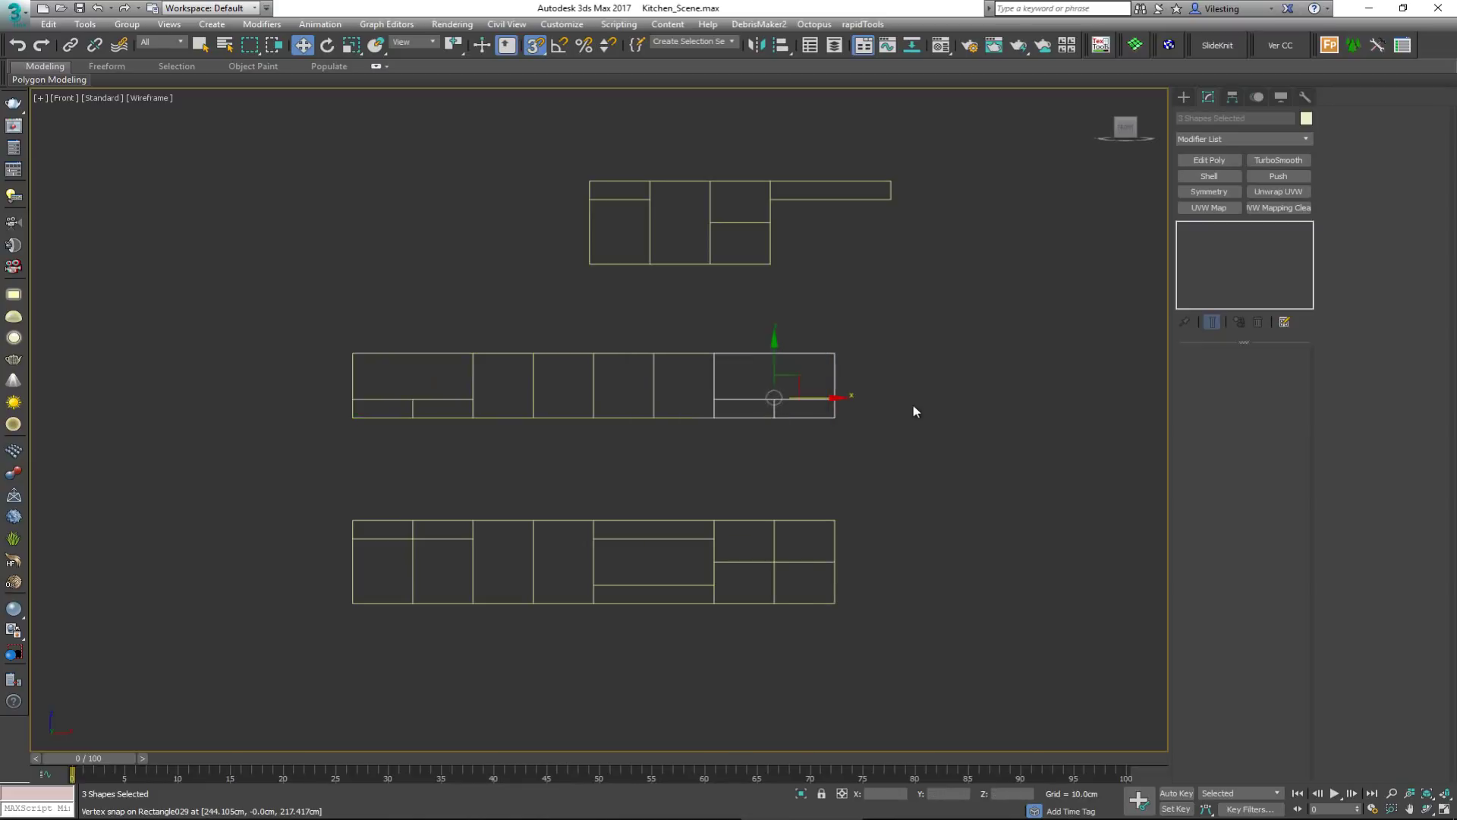
{"action": "left_click", "coordinate": [914, 412]}
Step: Select all cabinet rectangles, zoom to fit them, and clear the selection
{"action": "left_click_drag", "start_coordinate": [248, 657], "coordinate": [251, 656]}
{"action": "key", "text": "z"}
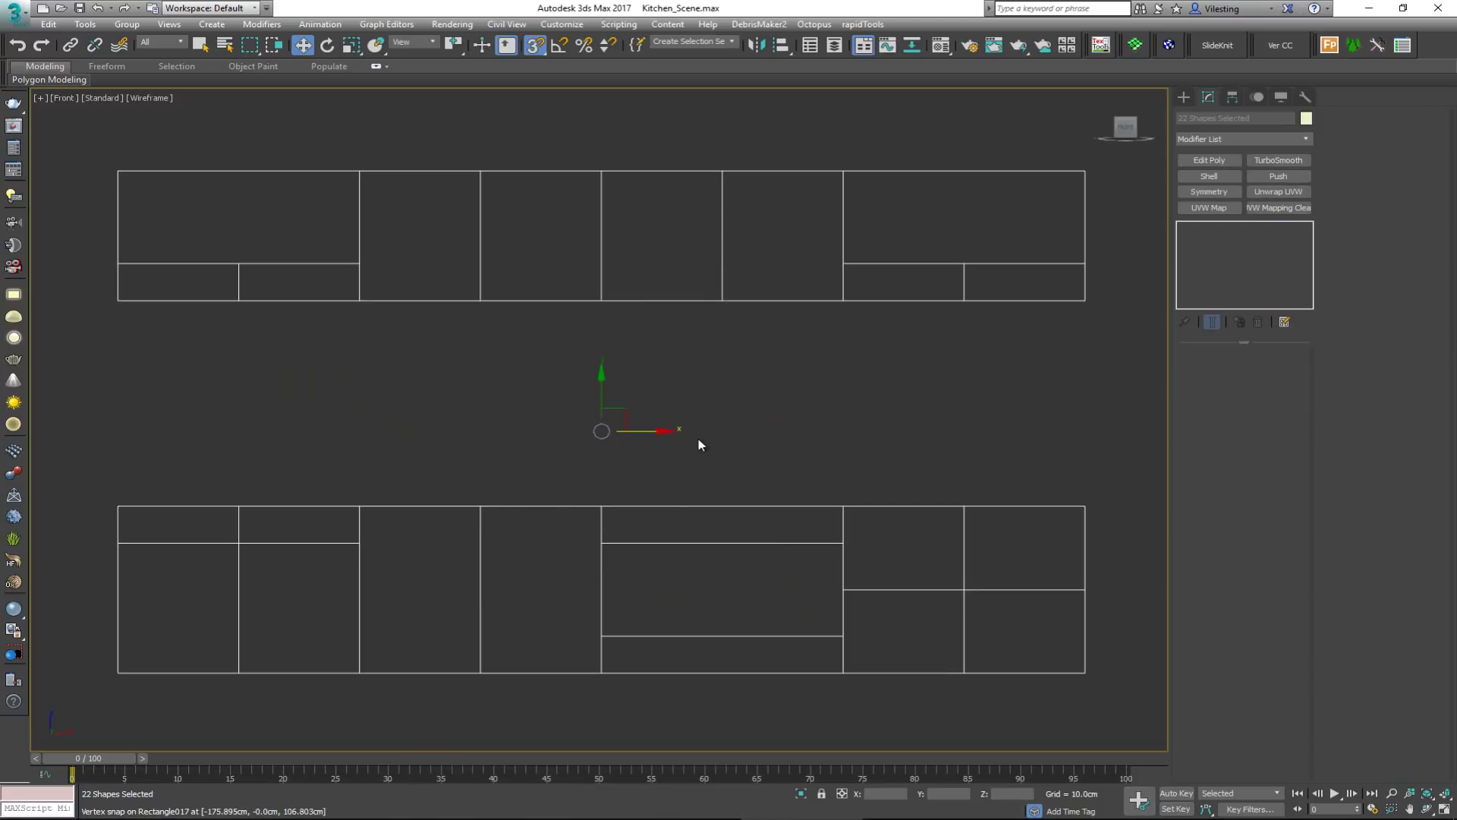
{"action": "scroll", "coordinate": [687, 414], "scroll_direction": "down", "scroll_amount": 4}
{"action": "left_click", "coordinate": [699, 387]}
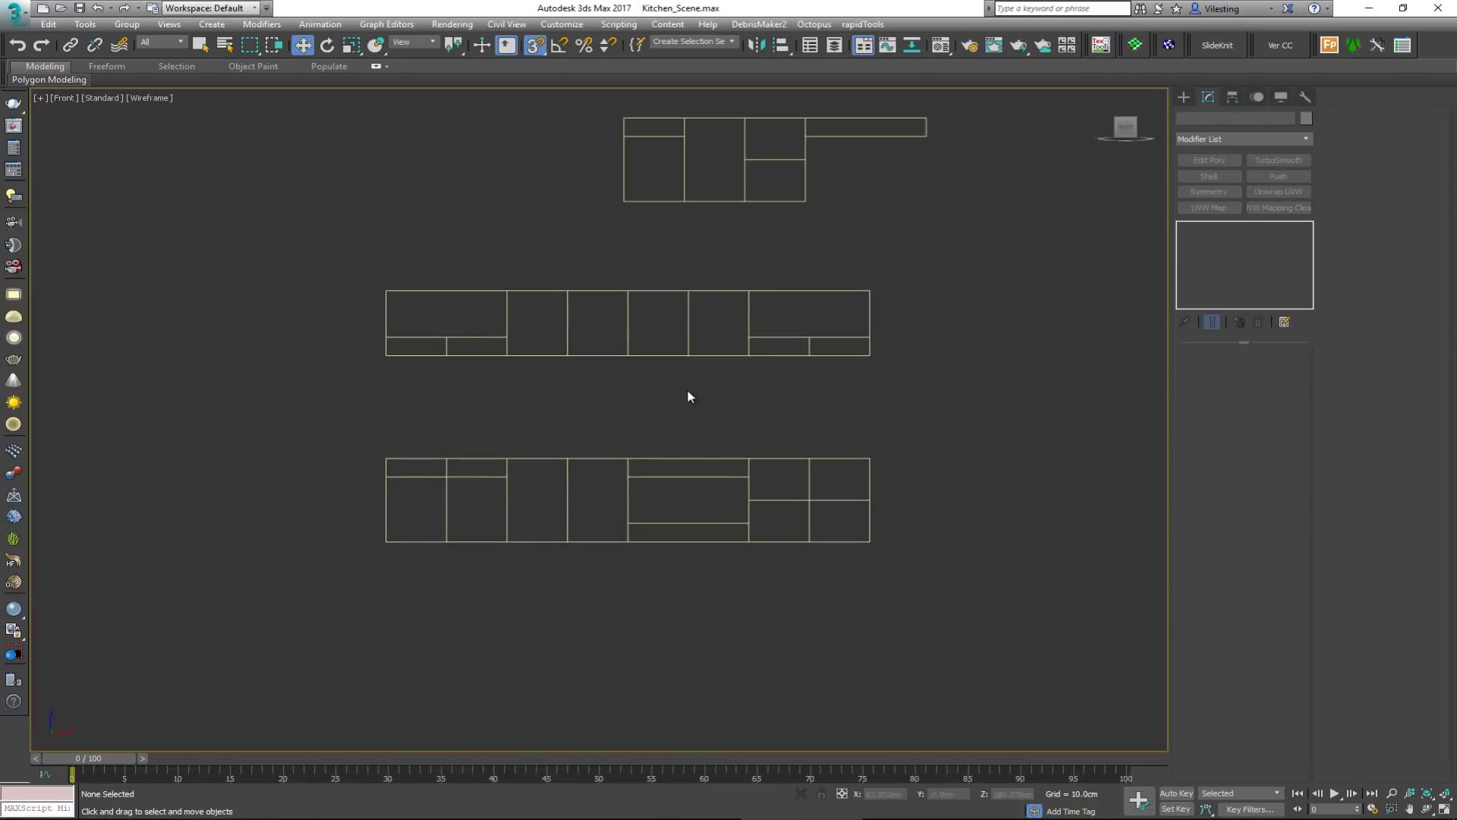
Step: In the four-view layout, move the small top group of rectangles right along X
{"action": "key", "text": "alt+w"}
{"action": "middle_click_drag", "start_coordinate": [814, 498], "coordinate": [820, 585], "text": "alt"}
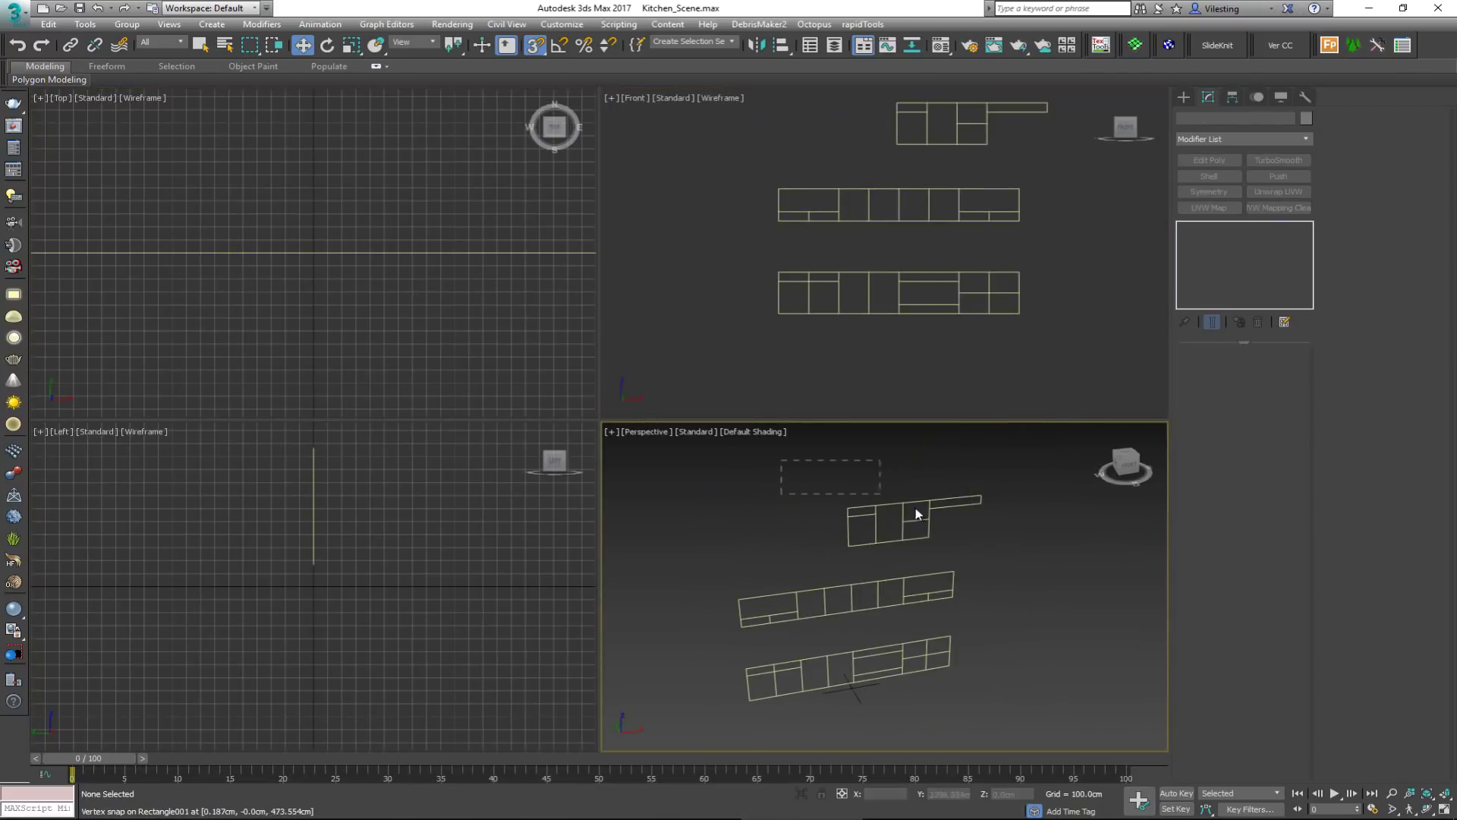
{"action": "left_click_drag", "start_coordinate": [916, 509], "coordinate": [998, 553]}
{"action": "middle_click_drag", "start_coordinate": [1017, 516], "coordinate": [907, 542]}
{"action": "left_click_drag", "start_coordinate": [825, 542], "coordinate": [1037, 529]}
{"action": "left_click", "coordinate": [872, 616]}
{"action": "middle_click_drag", "start_coordinate": [738, 633], "coordinate": [879, 536]}
Step: Maximize the Perspective view and orbit to frame both cabinet rows
{"action": "key", "text": "alt+w"}
{"action": "middle_click_drag", "start_coordinate": [645, 427], "coordinate": [664, 449], "text": "alt"}
{"action": "middle_click_drag", "start_coordinate": [614, 385], "coordinate": [624, 424]}
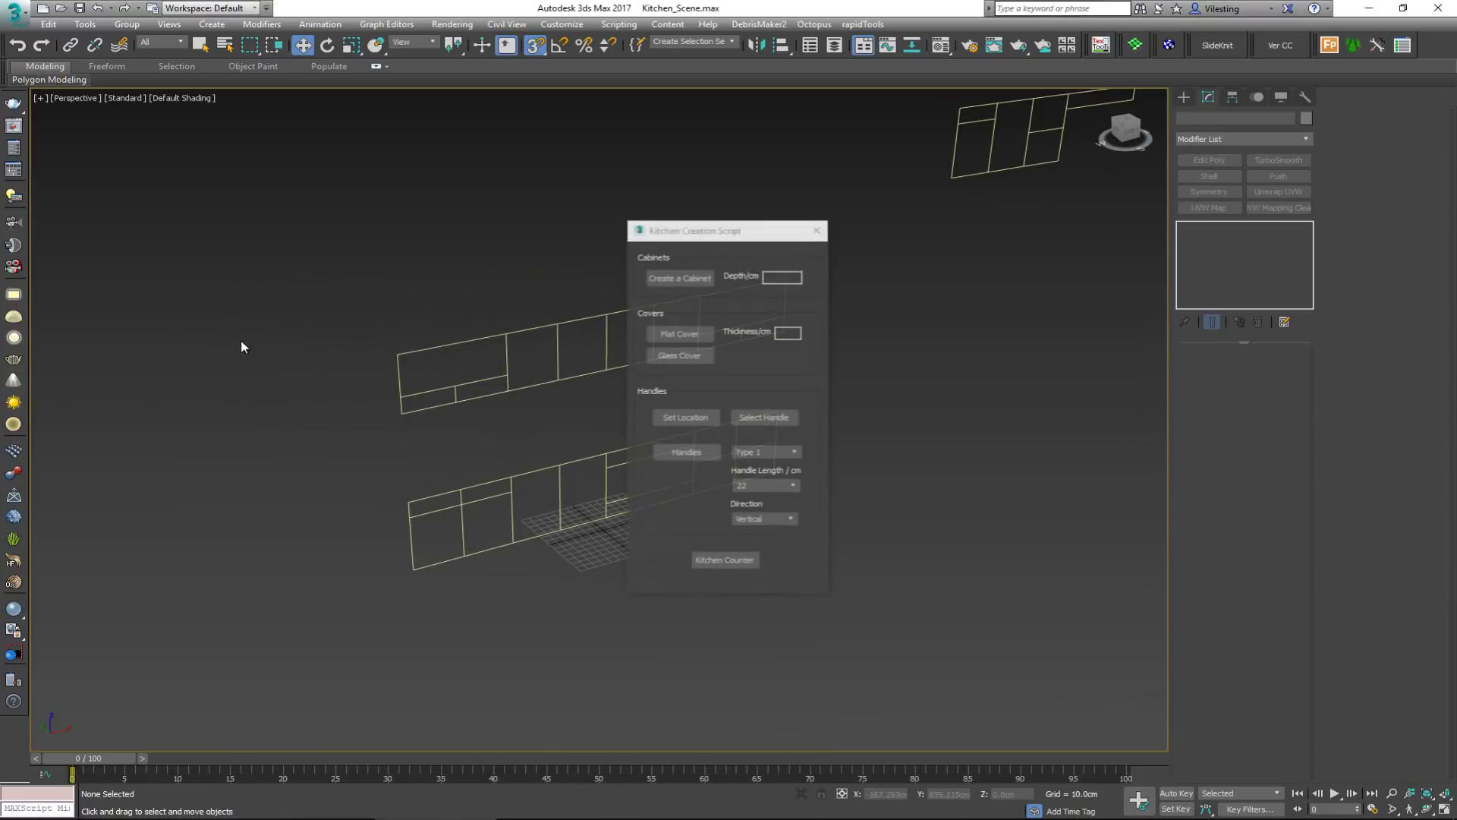
Step: Move the script panel left of the cabinet rows and try setting depth and creating cabinets
{"action": "left_click_drag", "start_coordinate": [727, 234], "coordinate": [194, 177]}
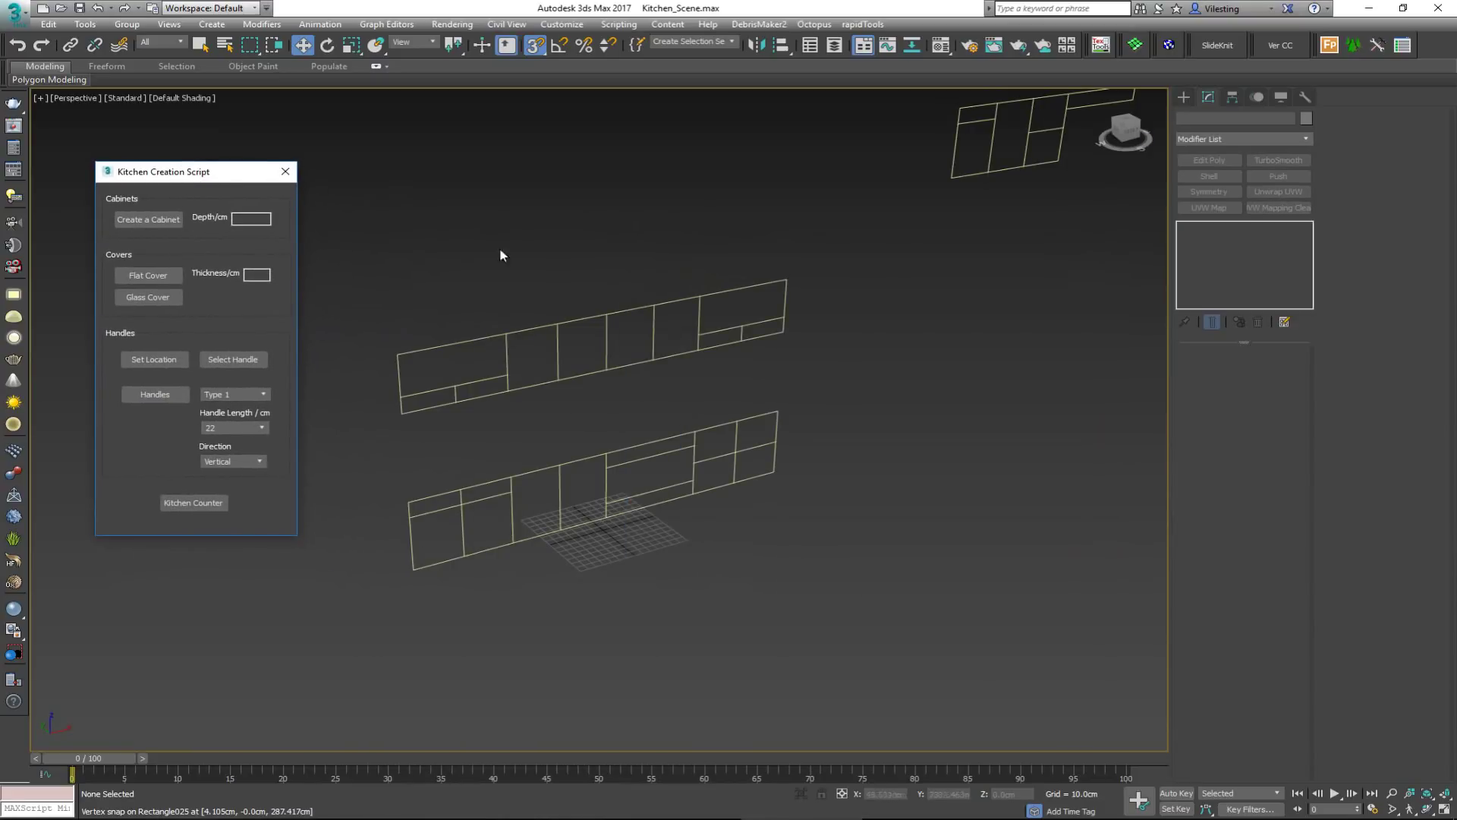
{"action": "scroll", "coordinate": [475, 394], "scroll_direction": "up", "scroll_amount": 3}
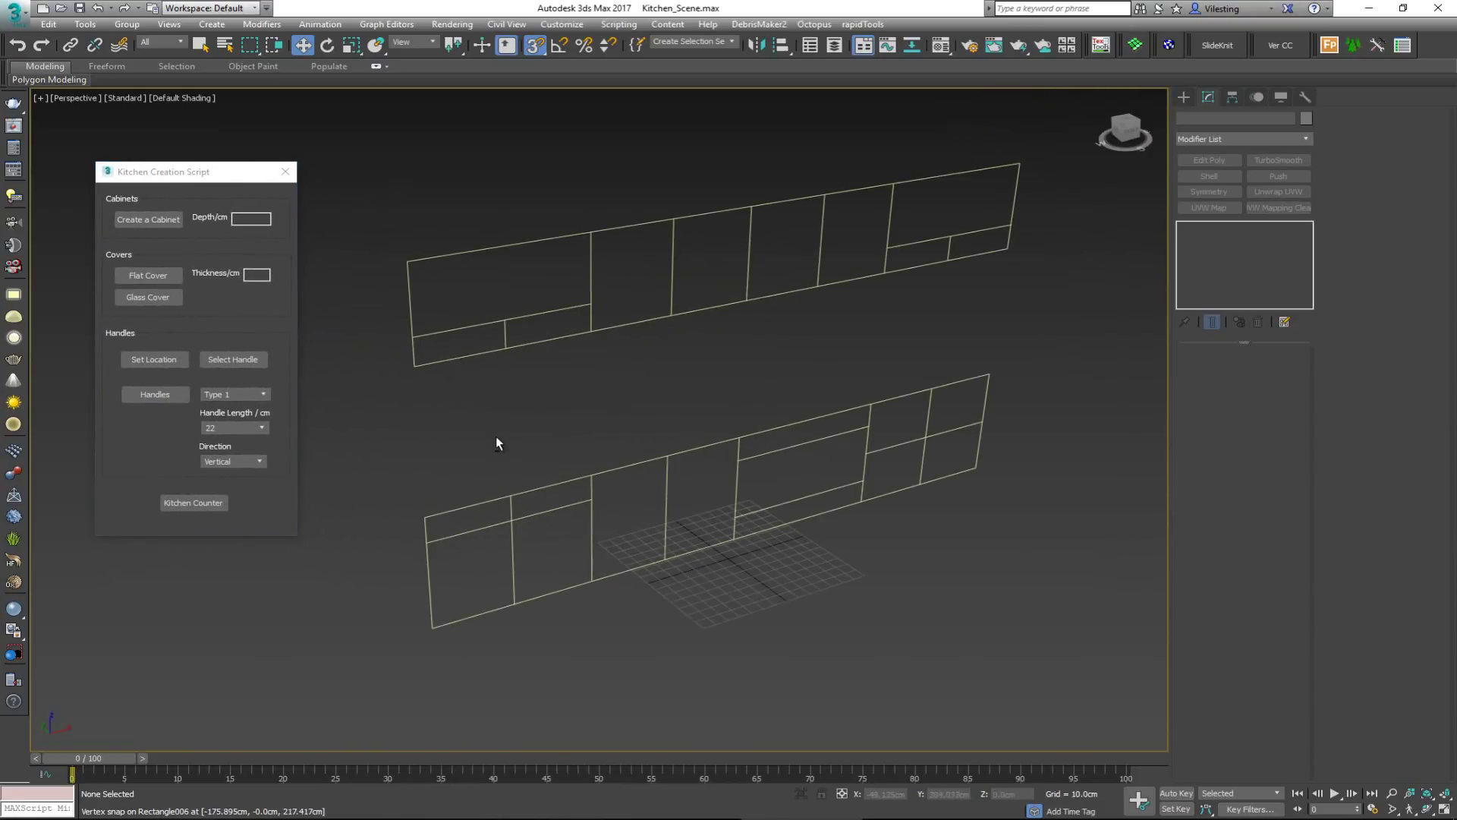
{"action": "mouse_move", "coordinate": [494, 440]}
{"action": "middle_mouse_down", "text": "alt"}
{"action": "mouse_move", "coordinate": [457, 422]}
{"action": "mouse_move", "coordinate": [464, 439]}
{"action": "mouse_move", "coordinate": [483, 433]}
{"action": "middle_mouse_up", "text": "alt"}
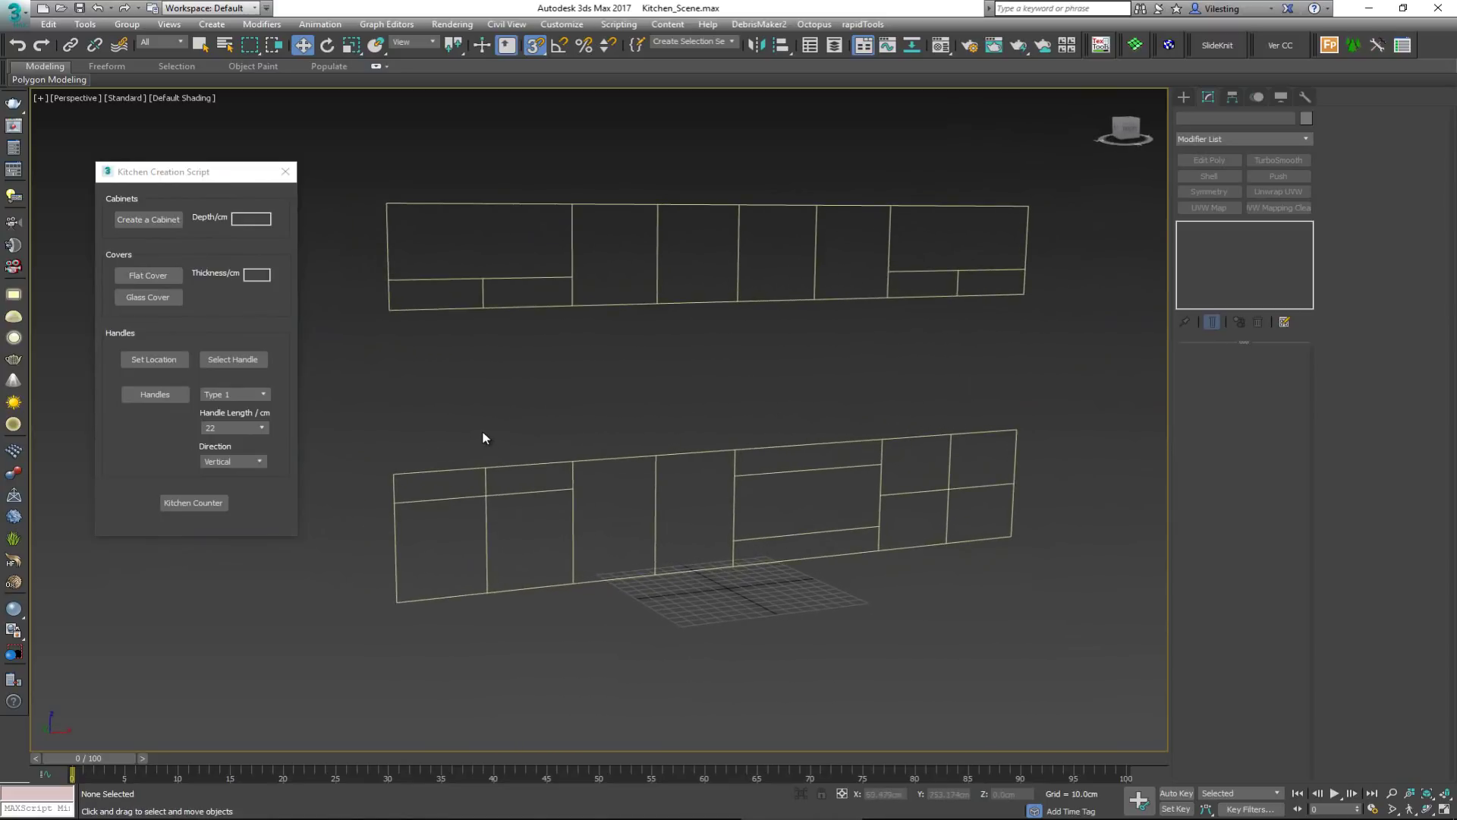
{"action": "left_click", "coordinate": [117, 198]}
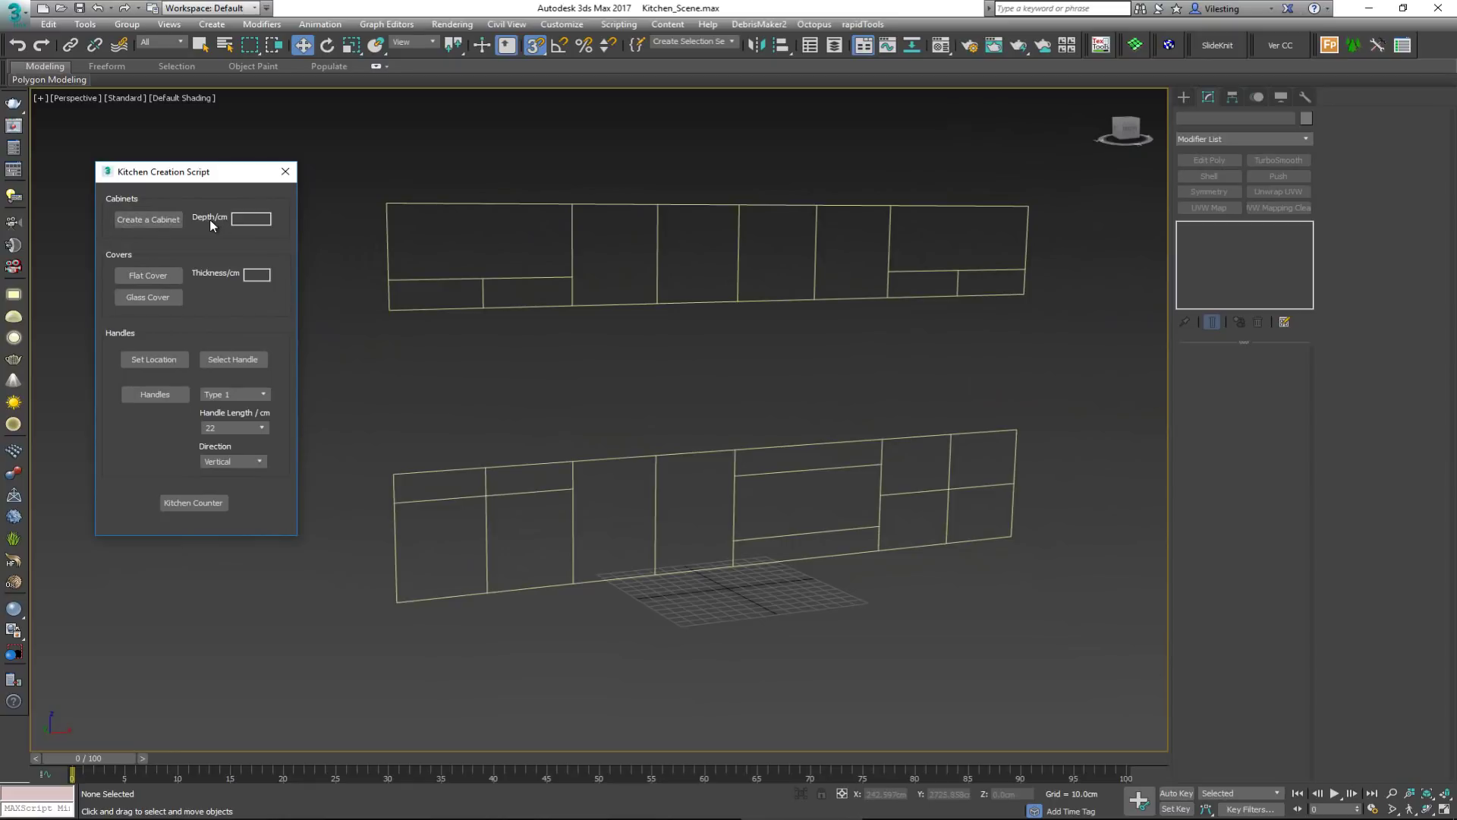
{"action": "left_click", "coordinate": [250, 219]}
{"action": "left_click", "coordinate": [173, 222]}
Step: Orbit to face the rows frontally and box-select the lower row's 12 rectangles
{"action": "left_click", "coordinate": [393, 398]}
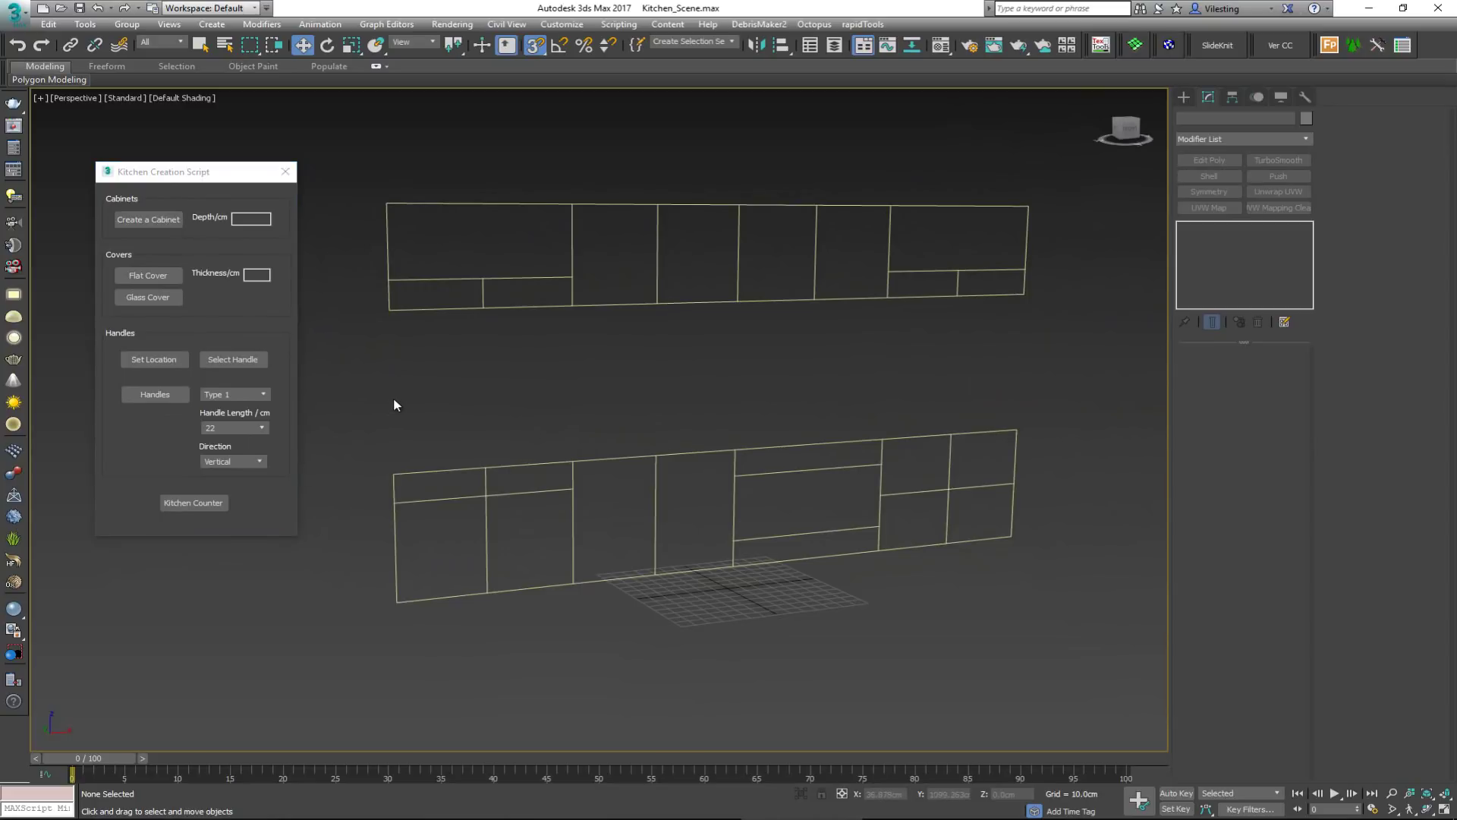
{"action": "middle_click_drag", "start_coordinate": [417, 428], "coordinate": [341, 417], "text": "alt"}
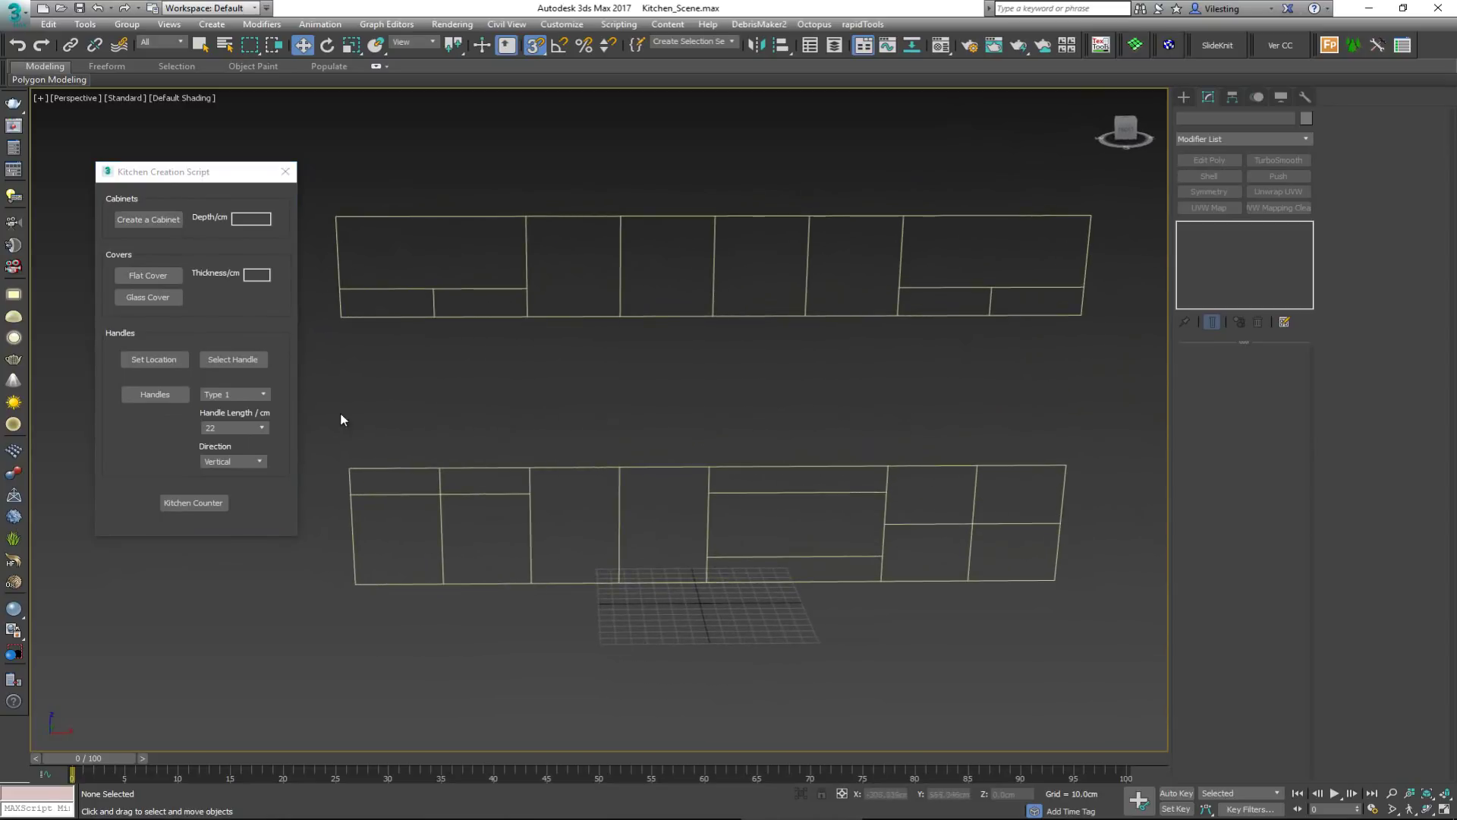
{"action": "left_click_drag", "start_coordinate": [405, 440], "coordinate": [1116, 661]}
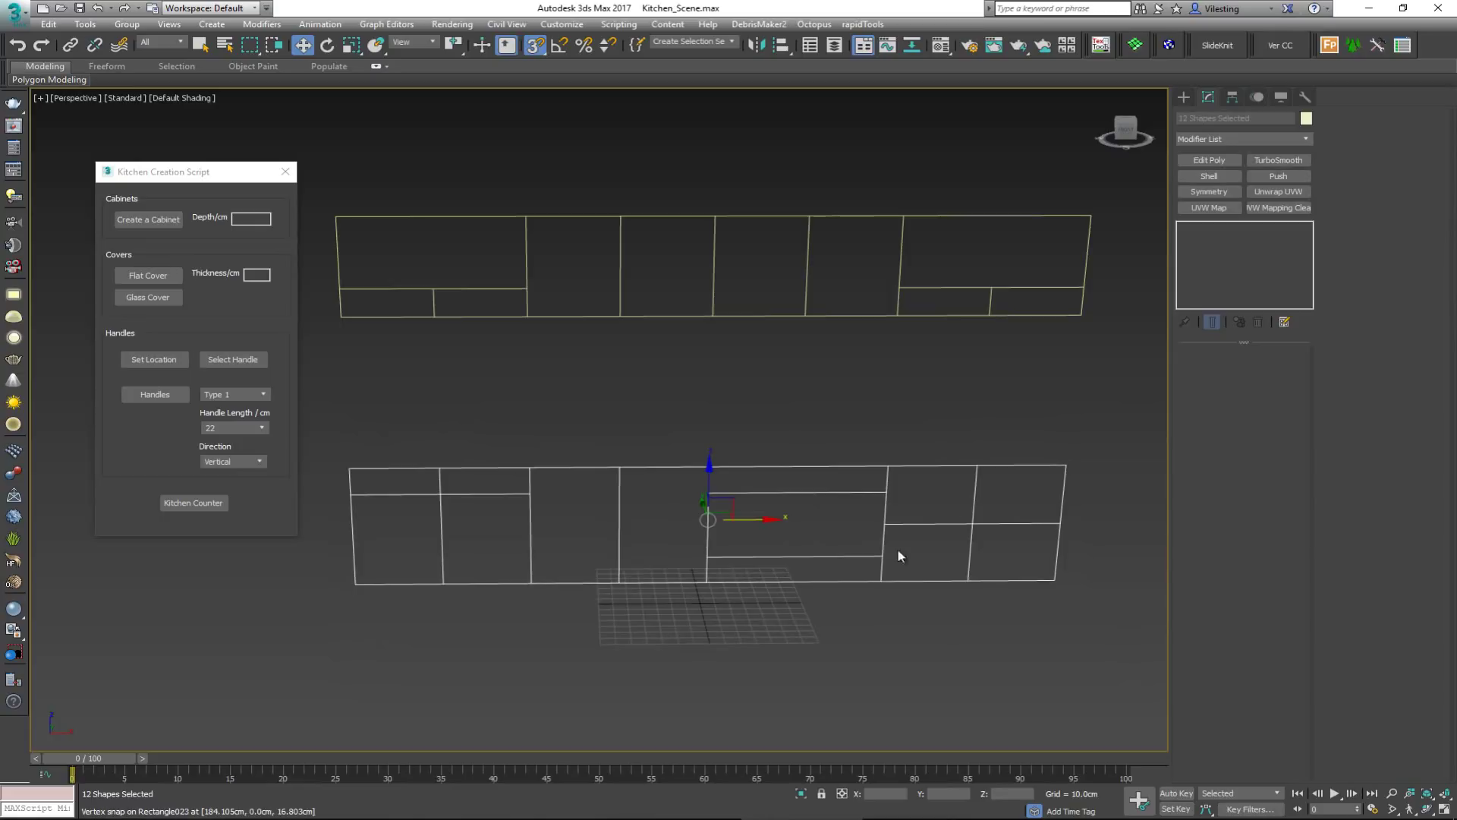
Step: With the lower row selected, enter 60 cm depth and run Create a Cabinet, then inspect the boxes
{"action": "middle_click_drag", "start_coordinate": [897, 553], "coordinate": [988, 440], "text": "alt"}
{"action": "middle_click_drag", "start_coordinate": [917, 553], "coordinate": [766, 507], "text": "alt"}
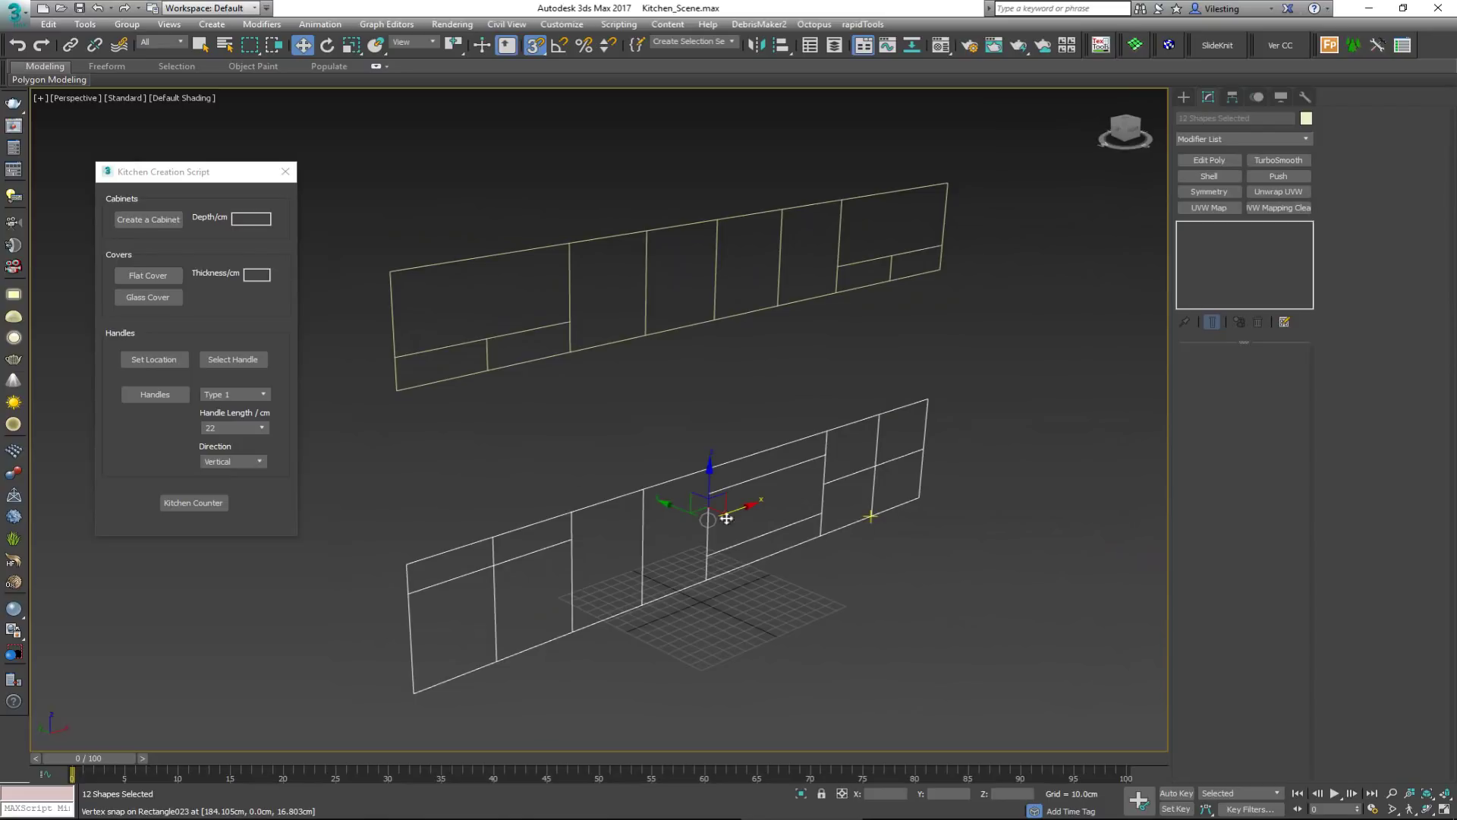
{"action": "left_click", "coordinate": [242, 220]}
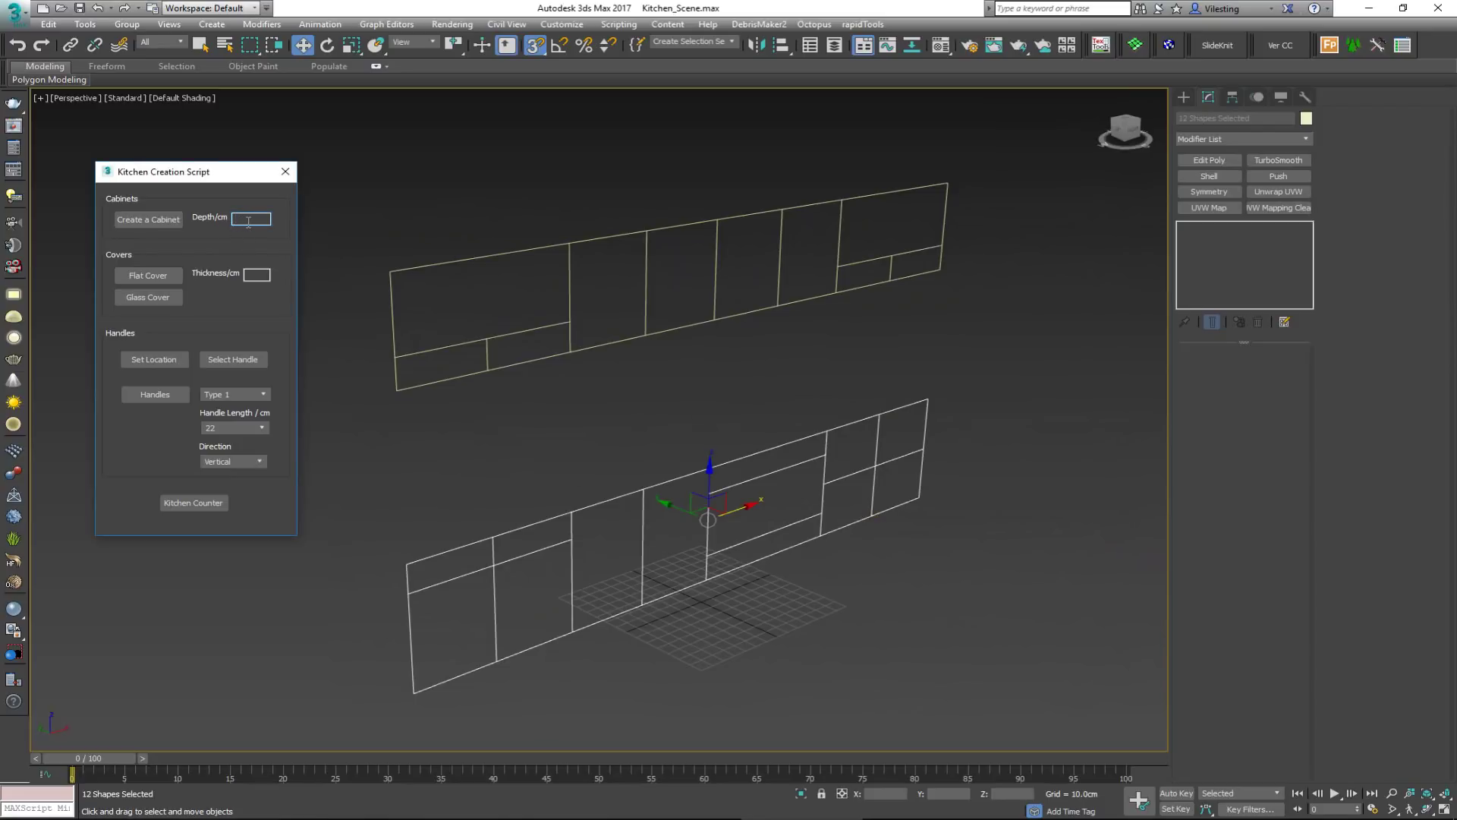
{"action": "left_click", "coordinate": [162, 220]}
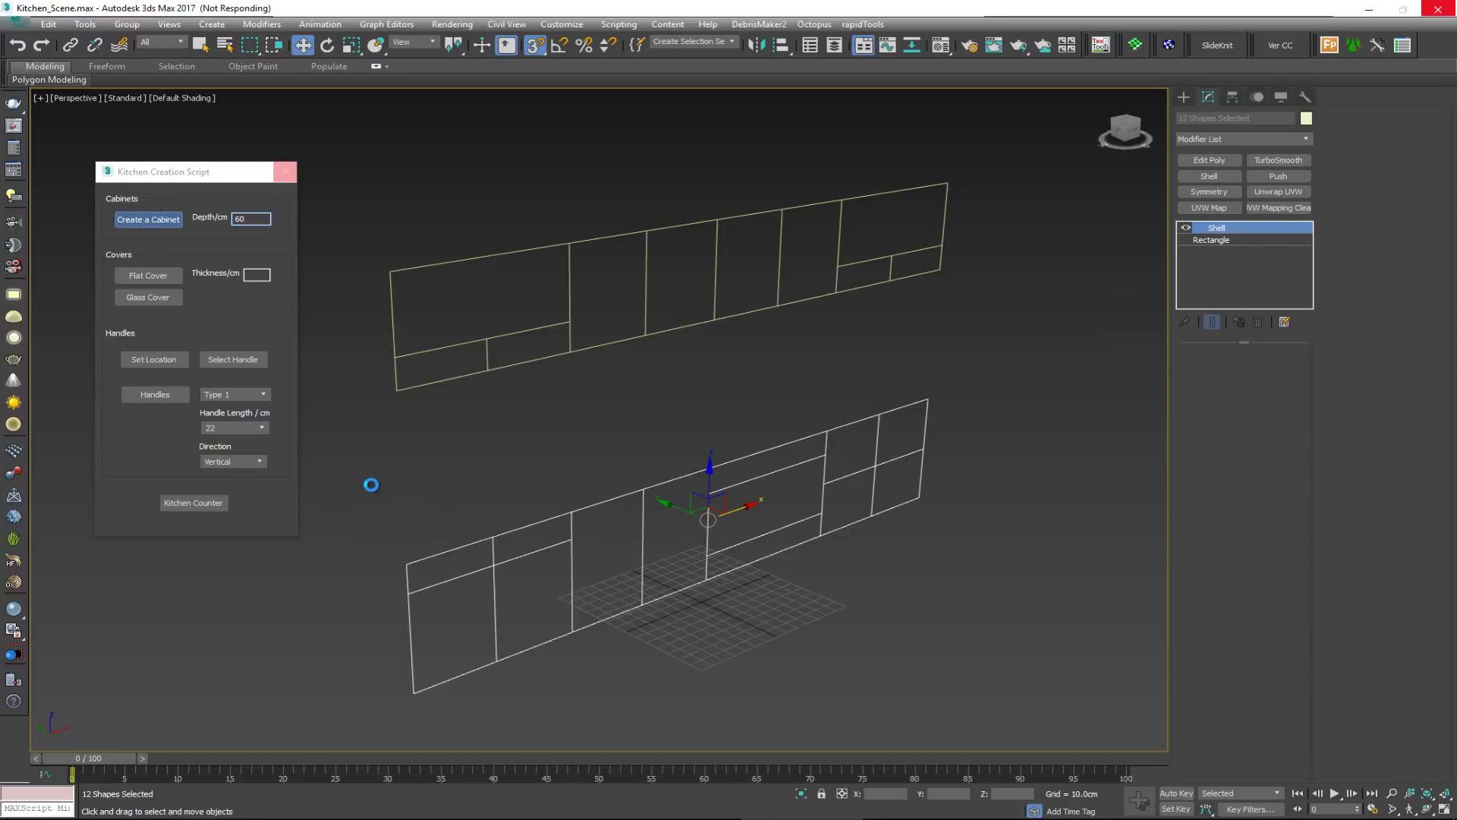
{"action": "middle_click_drag", "start_coordinate": [623, 481], "coordinate": [538, 472], "text": "alt"}
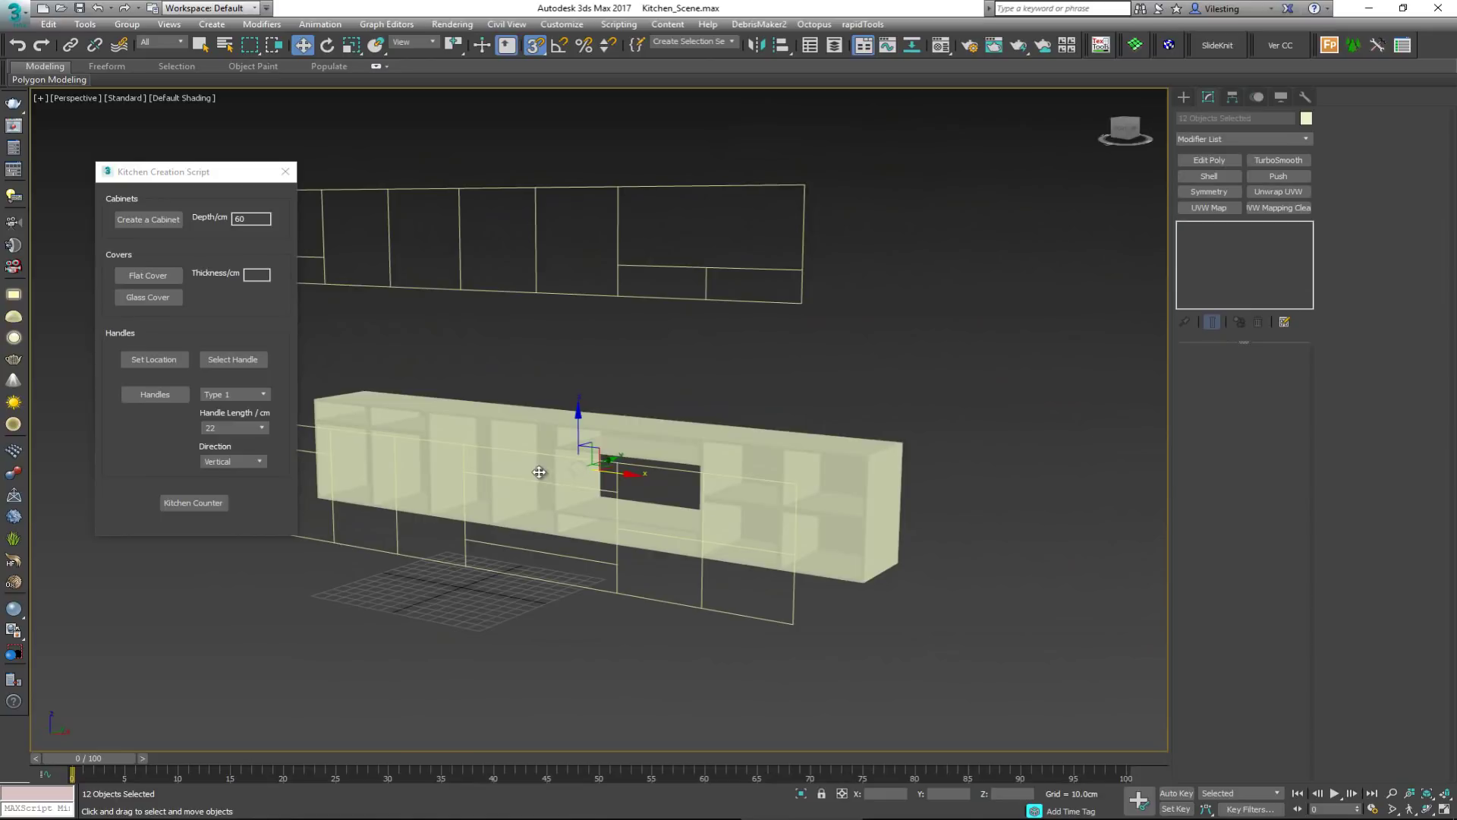
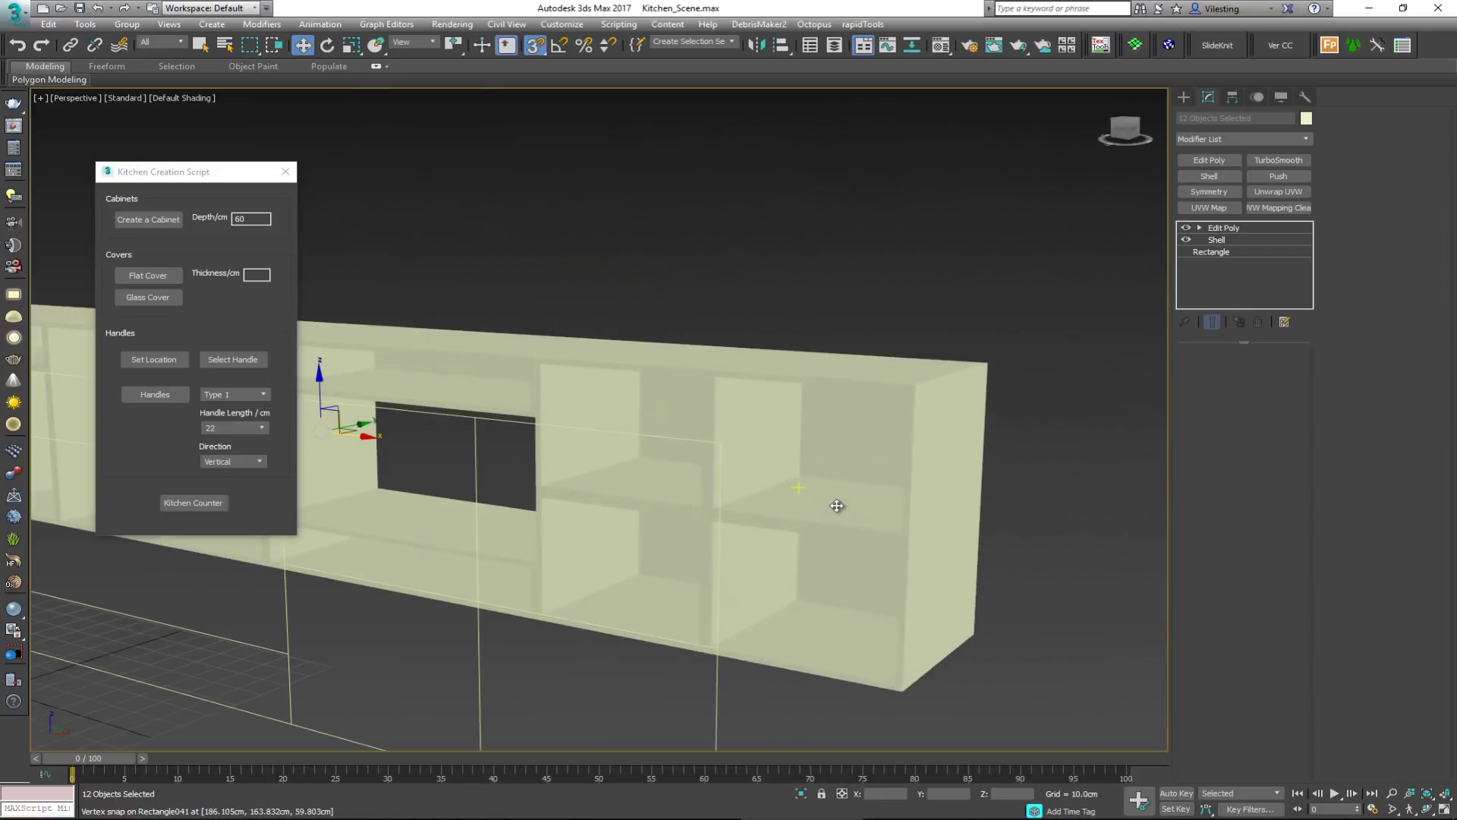
Step: Inspect the new 60 cm lower cabinet boxes from several angles, ending on a frontal view
{"action": "left_click", "coordinate": [590, 363]}
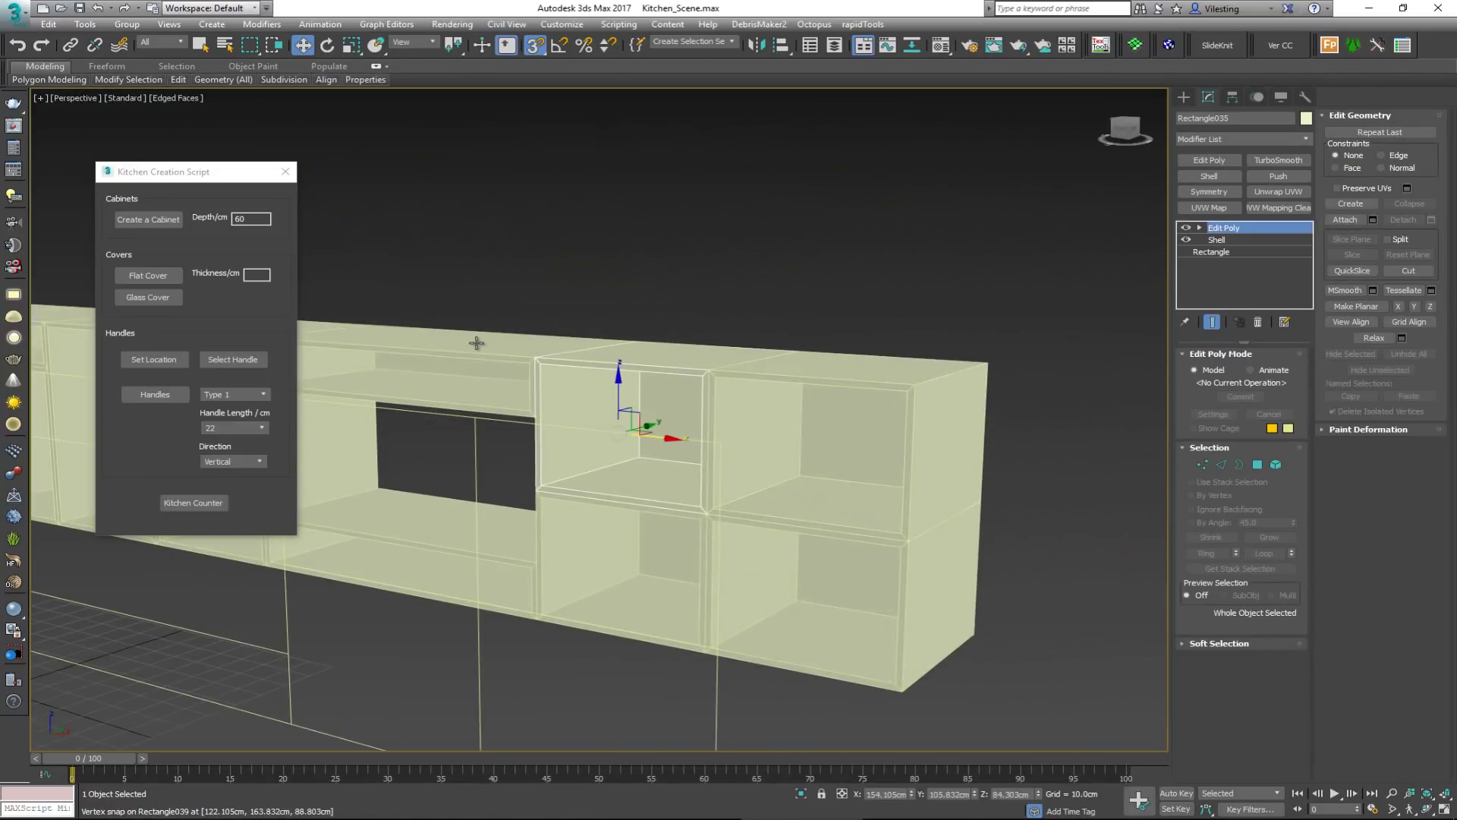
{"action": "left_click", "coordinate": [476, 343]}
{"action": "middle_click_drag", "start_coordinate": [470, 346], "coordinate": [726, 346], "text": "alt"}
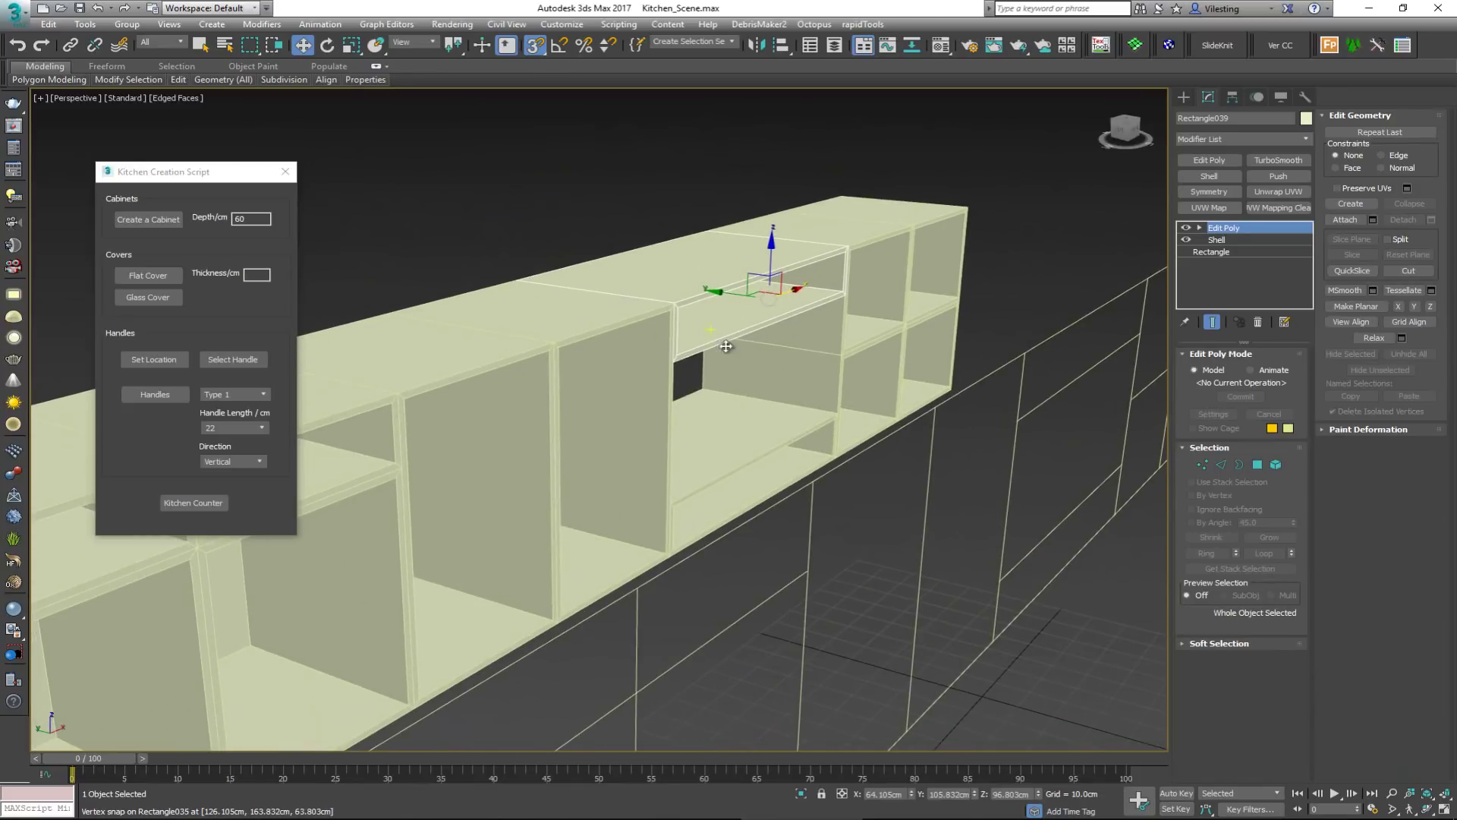
{"action": "left_click", "coordinate": [636, 463]}
{"action": "middle_click_drag", "start_coordinate": [761, 488], "coordinate": [618, 429]}
{"action": "scroll", "coordinate": [619, 429], "scroll_direction": "down", "scroll_amount": 3}
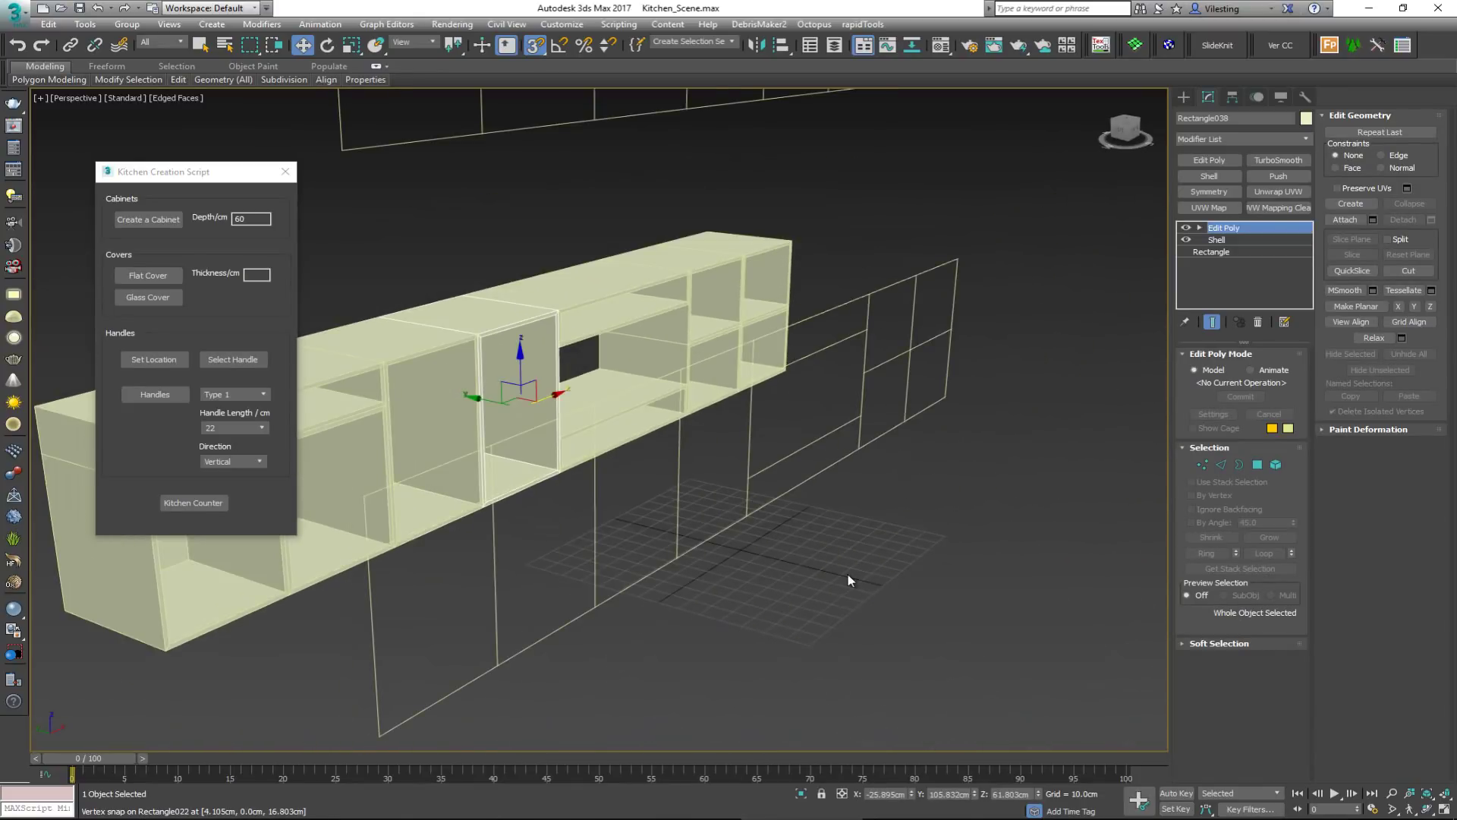
{"action": "left_click", "coordinate": [850, 579]}
{"action": "scroll", "coordinate": [762, 469], "scroll_direction": "down", "scroll_amount": 5}
{"action": "middle_click_drag", "start_coordinate": [766, 460], "coordinate": [766, 447], "text": "alt"}
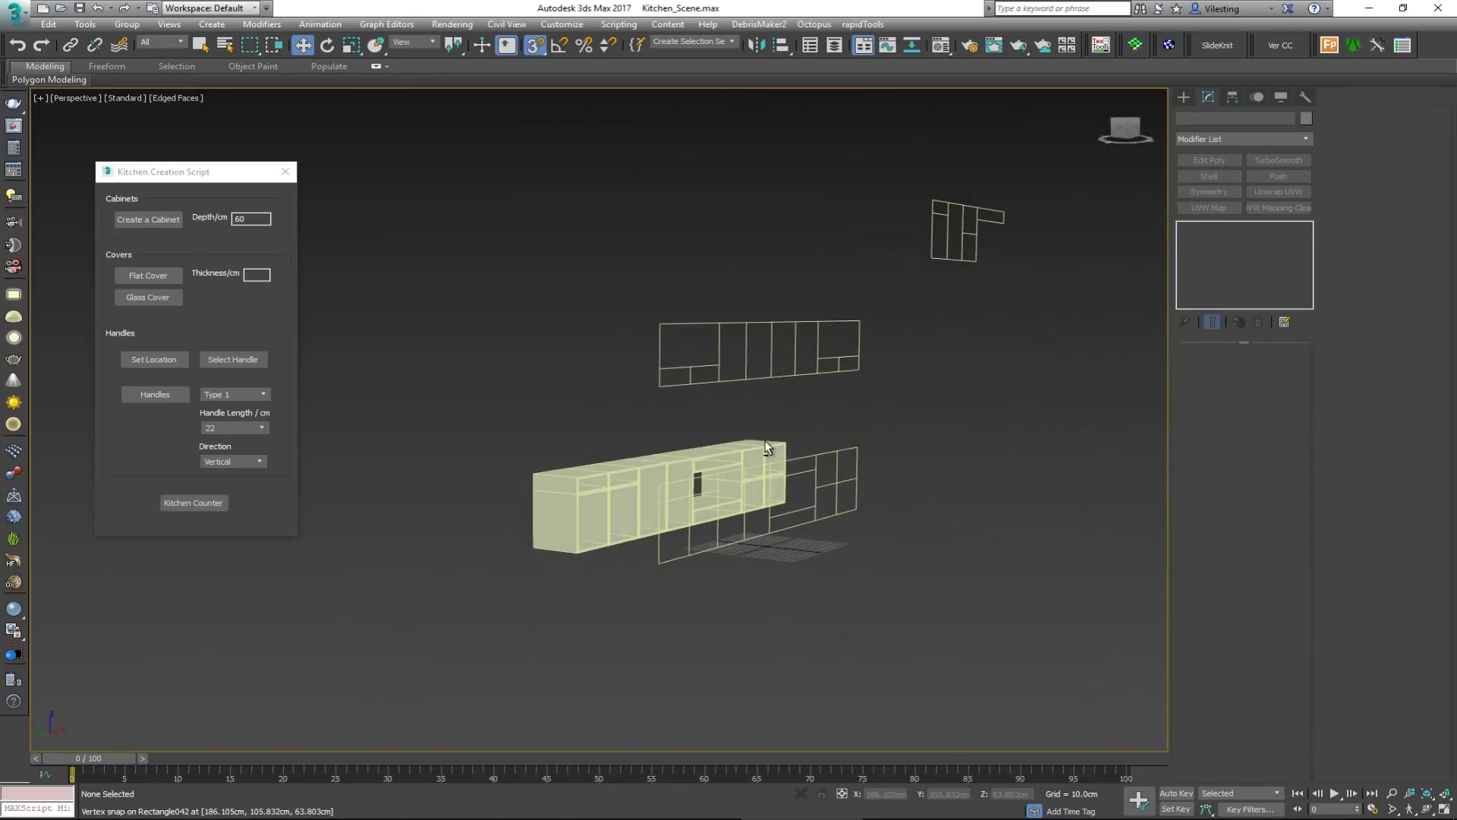
Step: Set depth to 40 cm and generate cabinets from the ten wall-cabinet outlines
{"action": "left_click", "coordinate": [258, 218]}
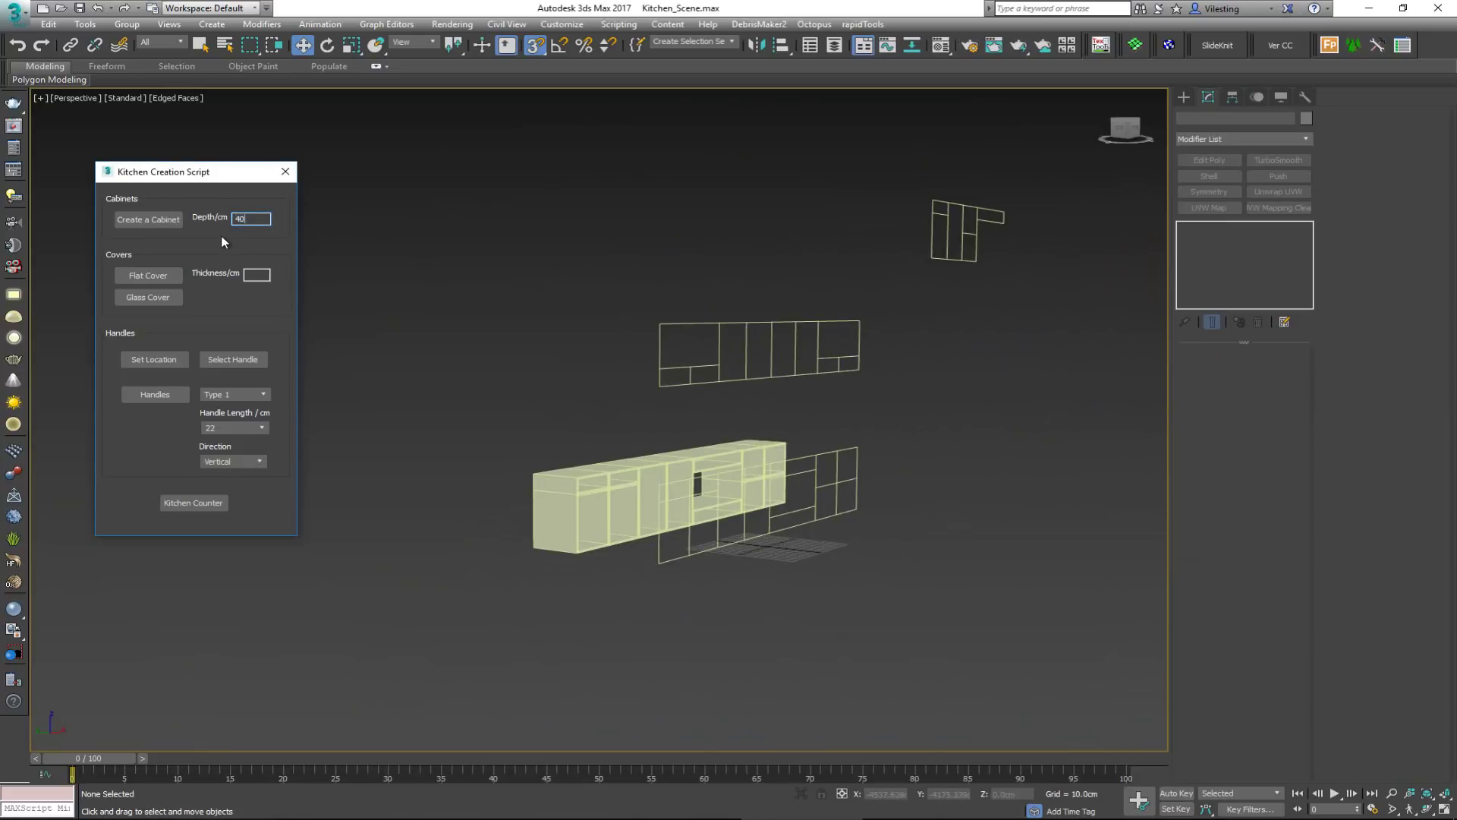
{"action": "left_click_drag", "start_coordinate": [606, 265], "coordinate": [793, 374]}
{"action": "left_click_drag", "start_coordinate": [876, 390], "coordinate": [876, 390]}
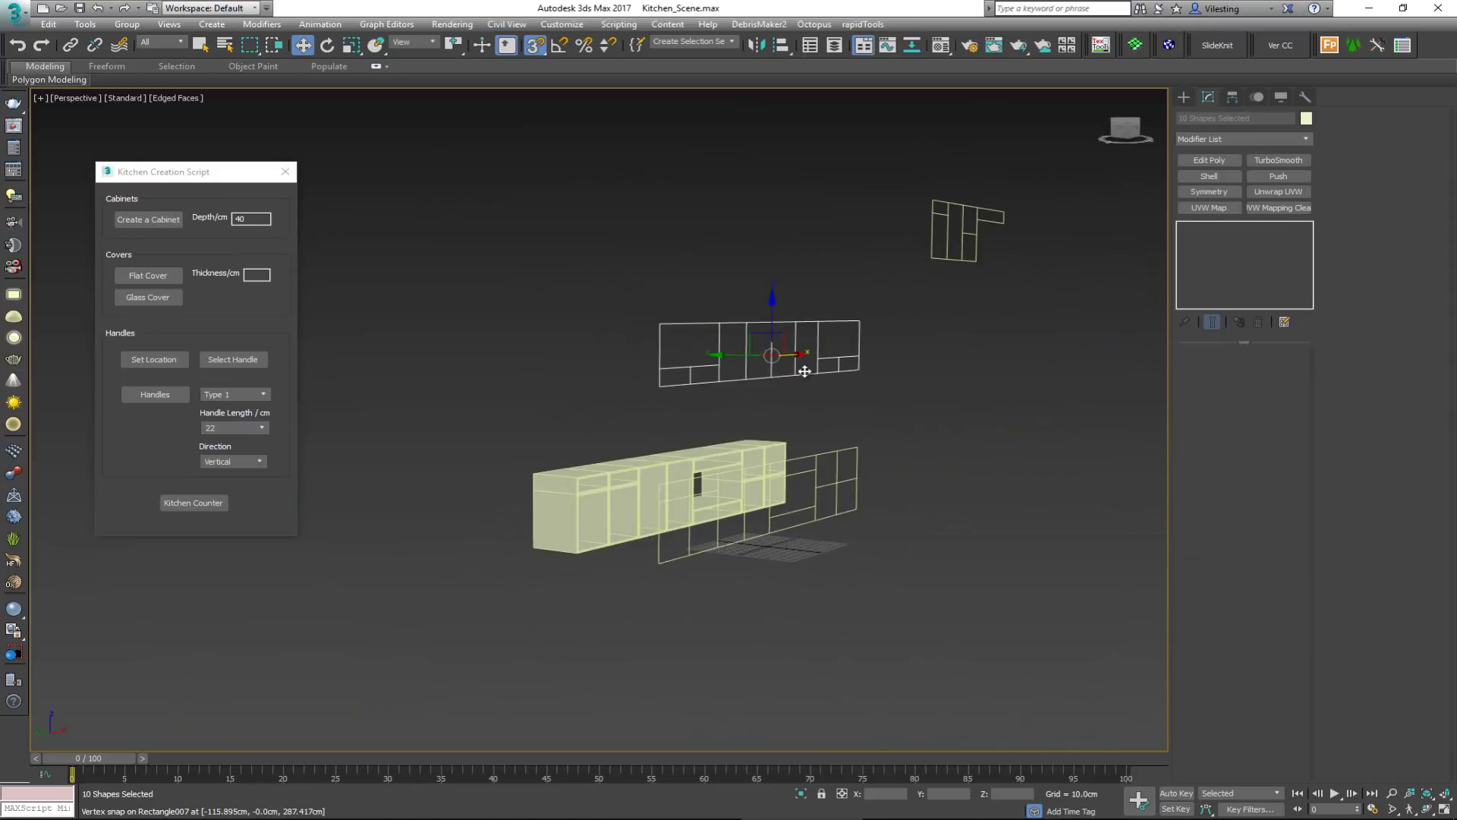
{"action": "left_click", "coordinate": [163, 220]}
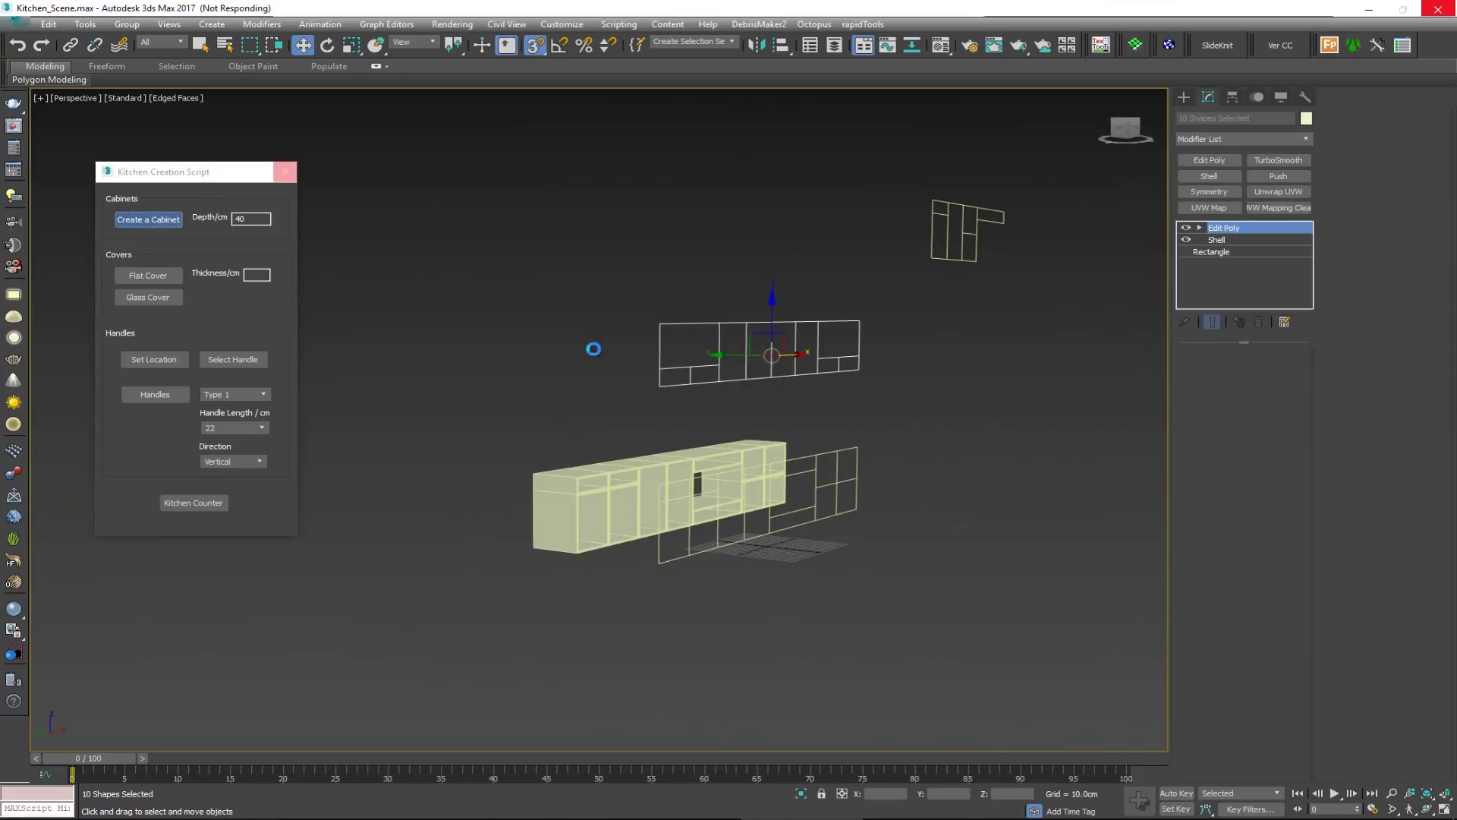
Step: Check the new upper cabinets in the four-view layout, then in a maximized Perspective view
{"action": "middle_click_drag", "start_coordinate": [534, 327], "coordinate": [619, 340], "text": "alt"}
{"action": "key", "text": "alt+w"}
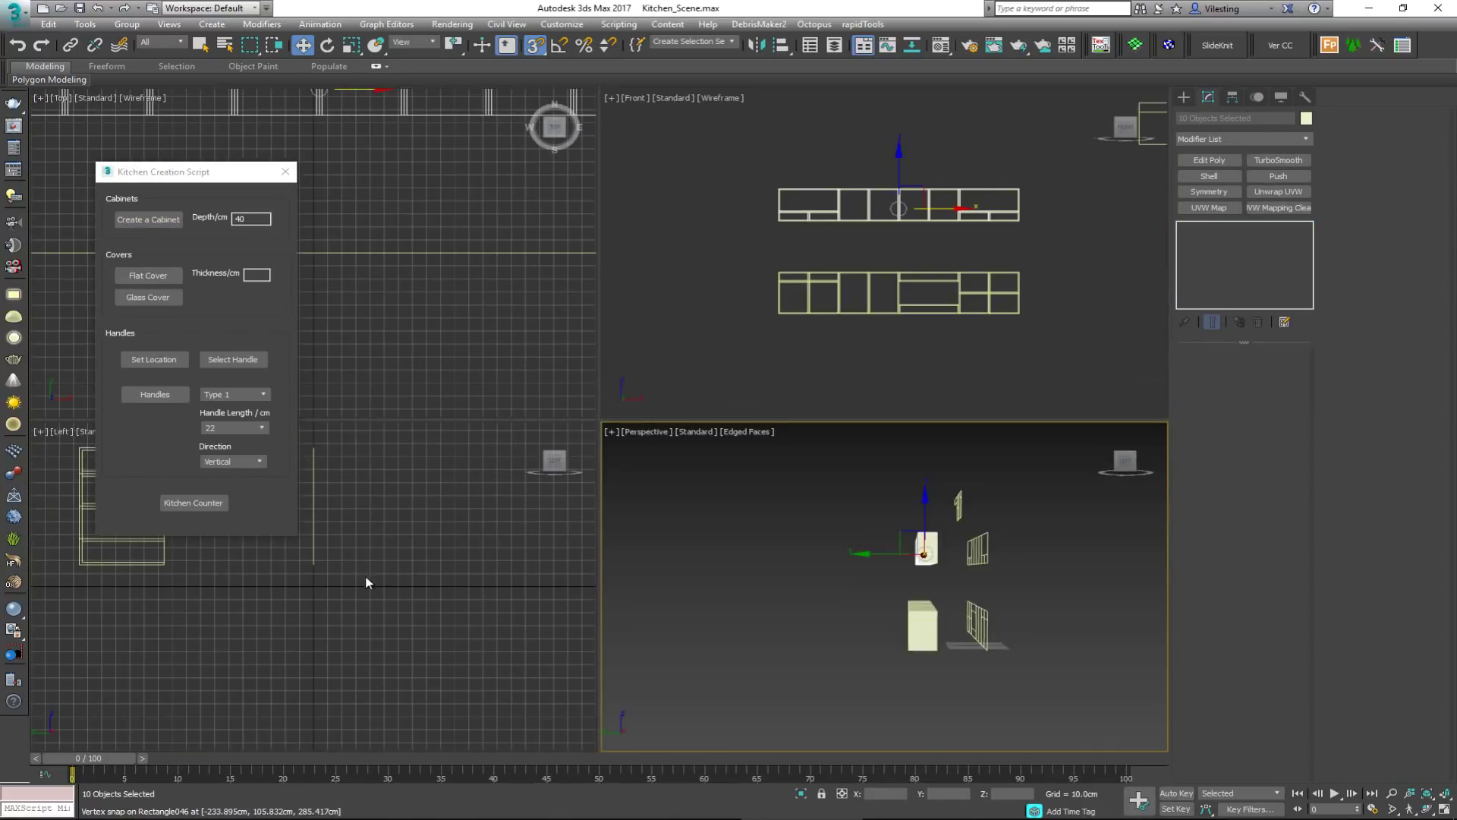
{"action": "middle_click_drag", "start_coordinate": [366, 576], "coordinate": [560, 692]}
{"action": "scroll", "coordinate": [508, 657], "scroll_direction": "down", "scroll_amount": 2}
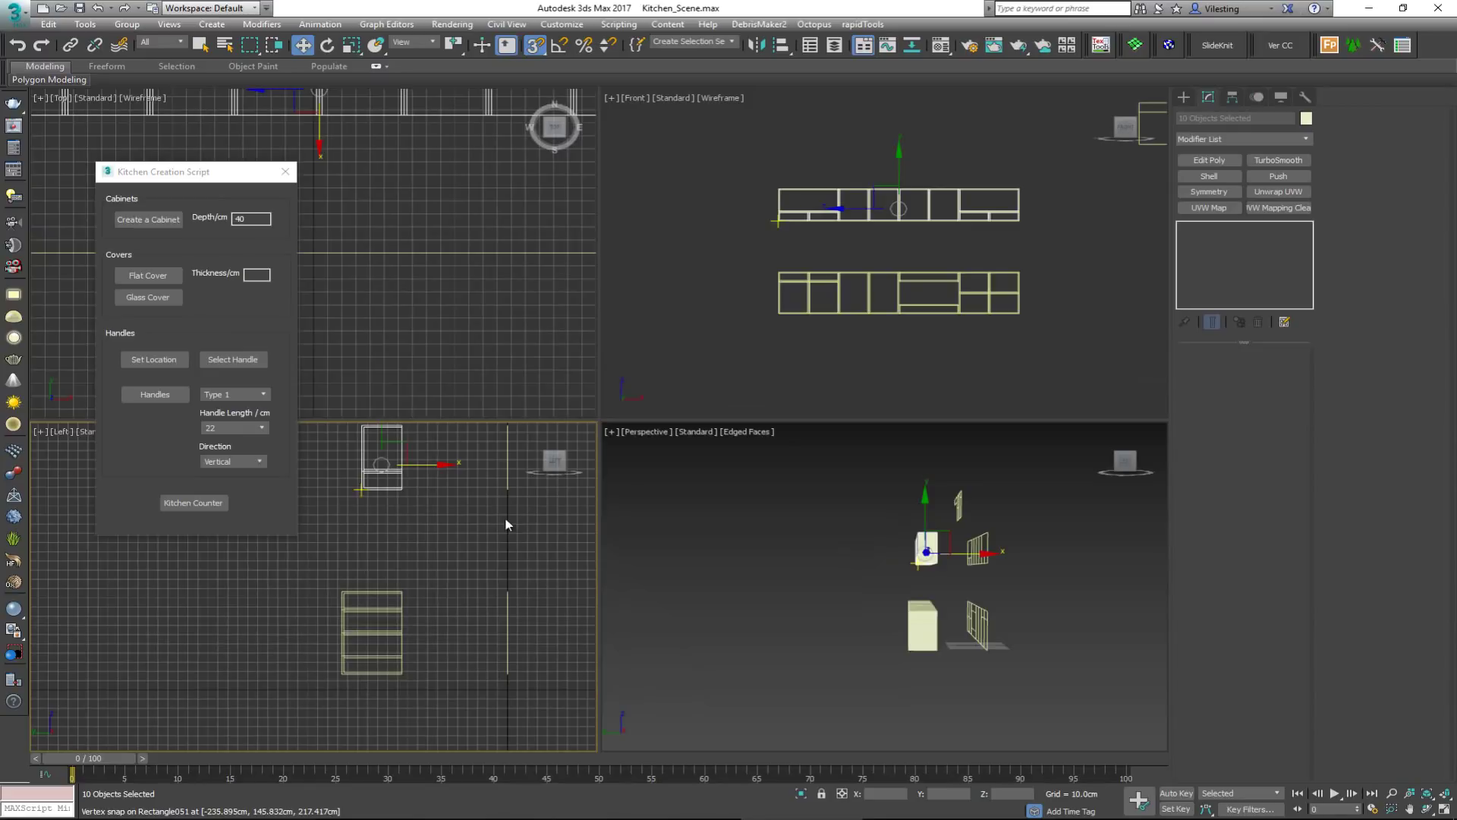
{"action": "middle_click", "coordinate": [885, 544]}
{"action": "key", "text": "alt+w"}
{"action": "scroll", "coordinate": [617, 446], "scroll_direction": "up", "scroll_amount": 5}
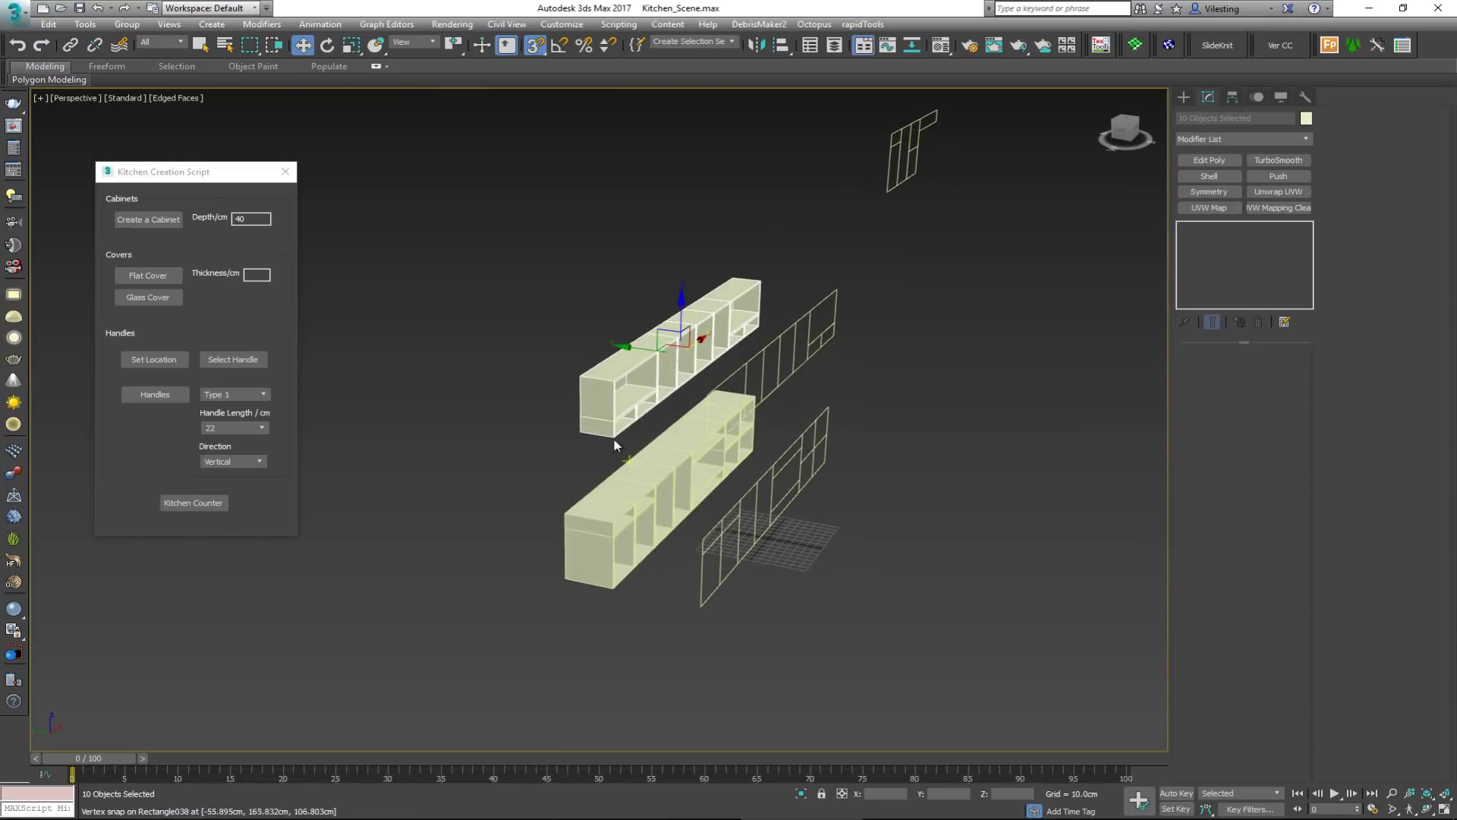
{"action": "scroll", "coordinate": [589, 383], "scroll_direction": "up", "scroll_amount": 3}
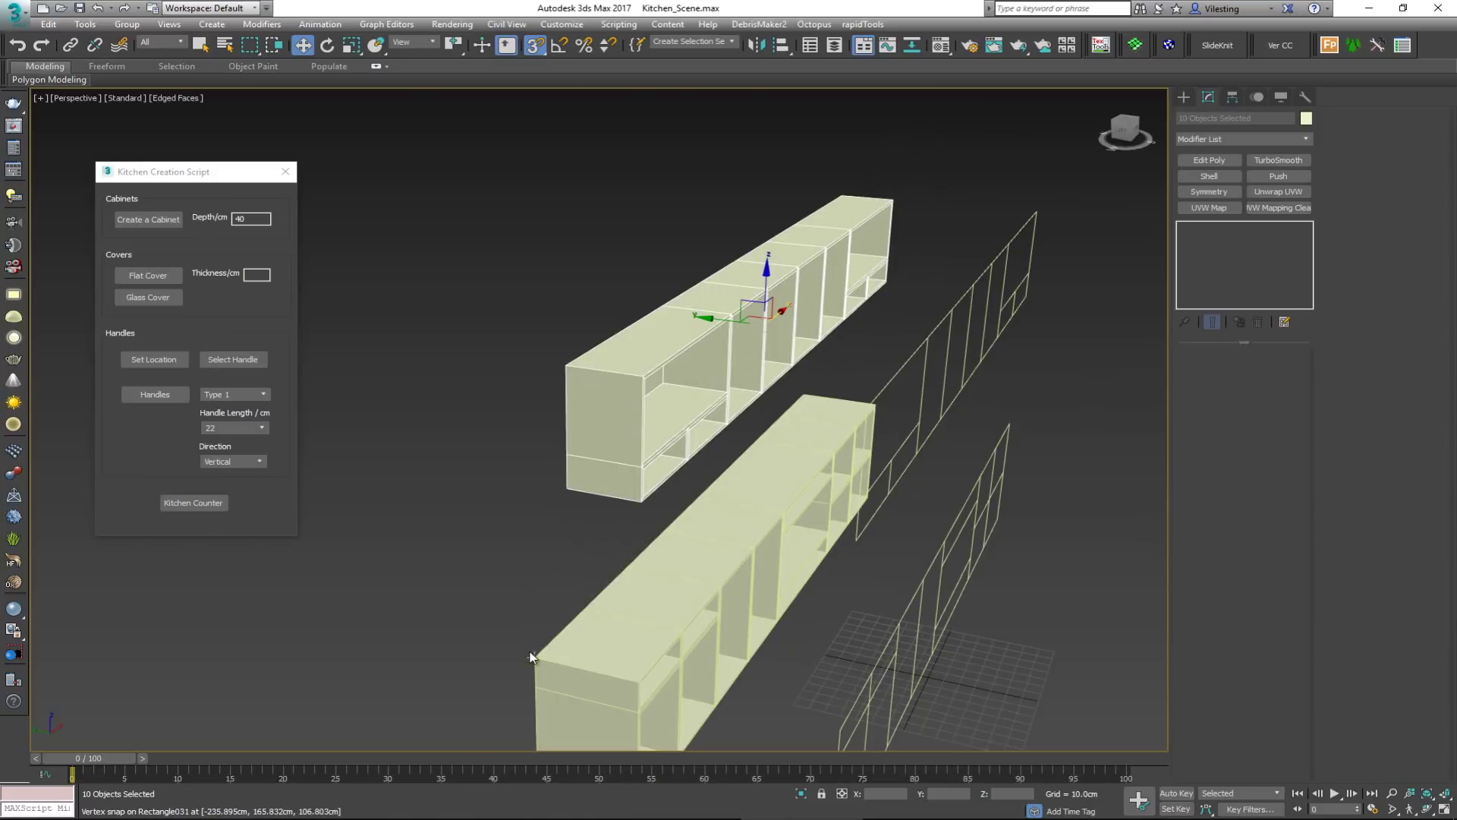
{"action": "middle_click_drag", "start_coordinate": [643, 551], "coordinate": [594, 520], "text": "alt"}
{"action": "scroll", "coordinate": [646, 480], "scroll_direction": "down", "scroll_amount": 3}
{"action": "scroll", "coordinate": [647, 480], "scroll_direction": "up", "scroll_amount": 2}
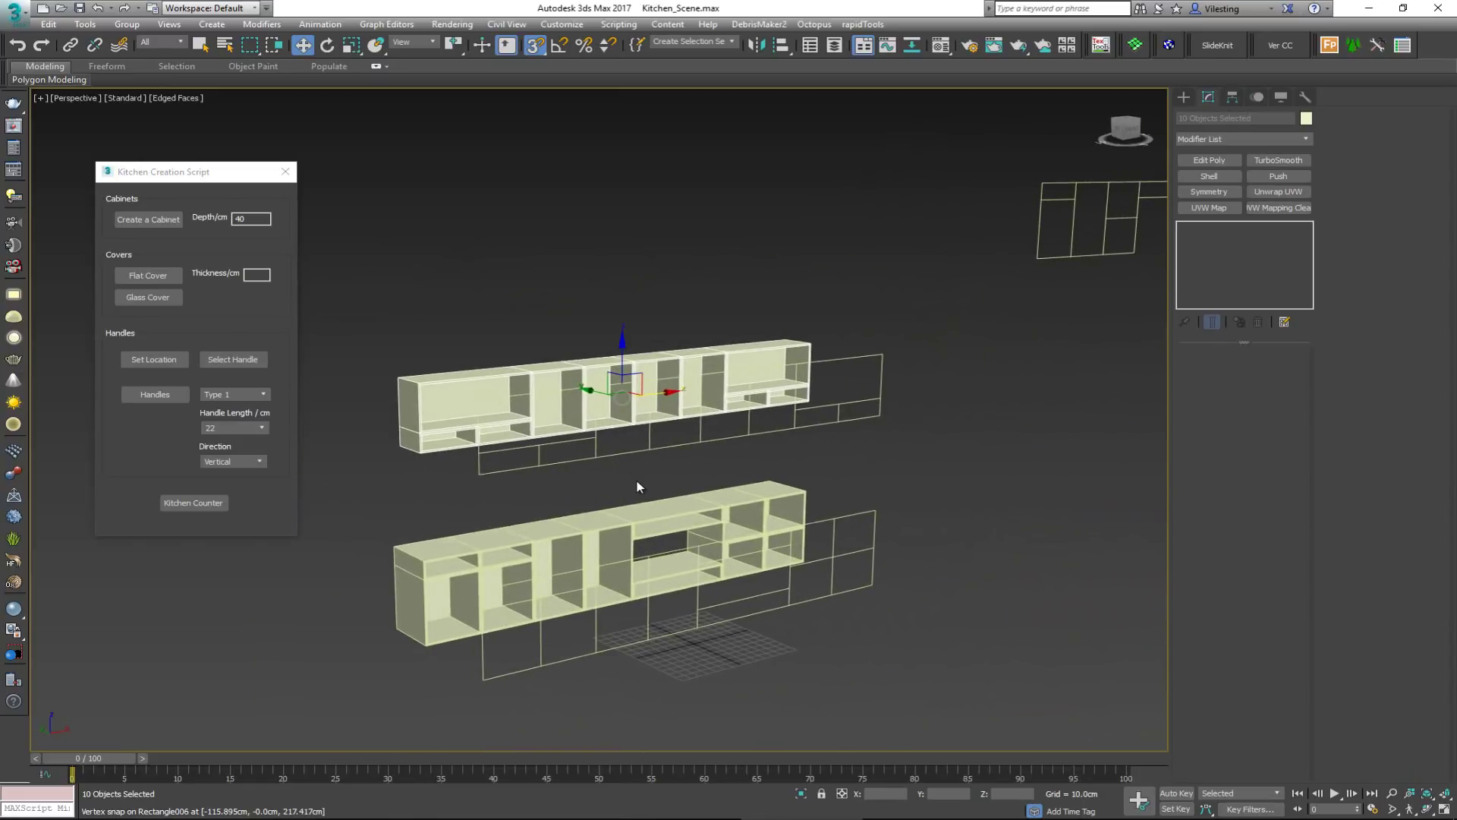
Step: Reselect the ten upper cabinets and enter 2 cm as the cover thickness
{"action": "left_click", "coordinate": [209, 273]}
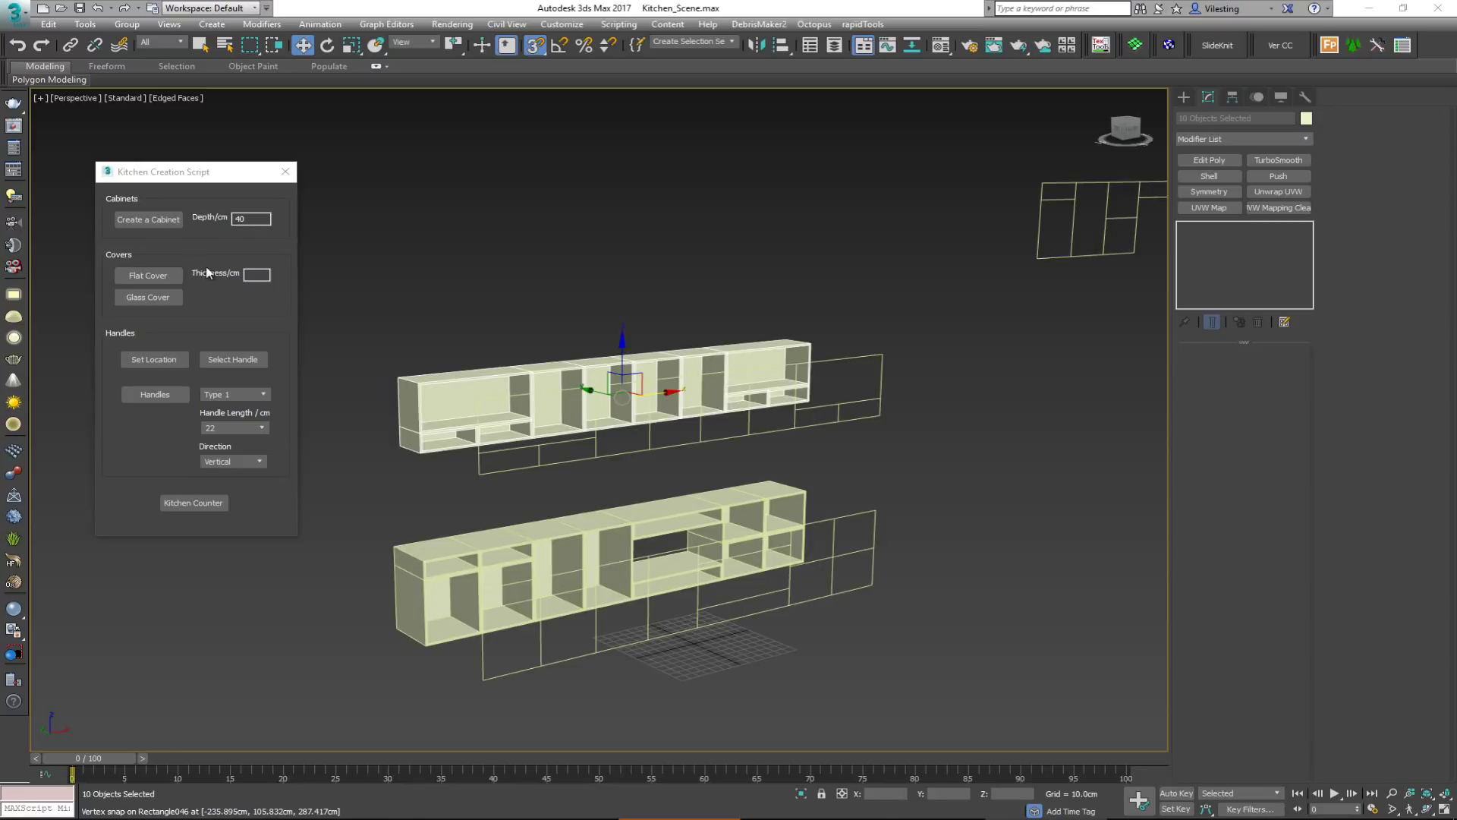
{"action": "left_click", "coordinate": [135, 247]}
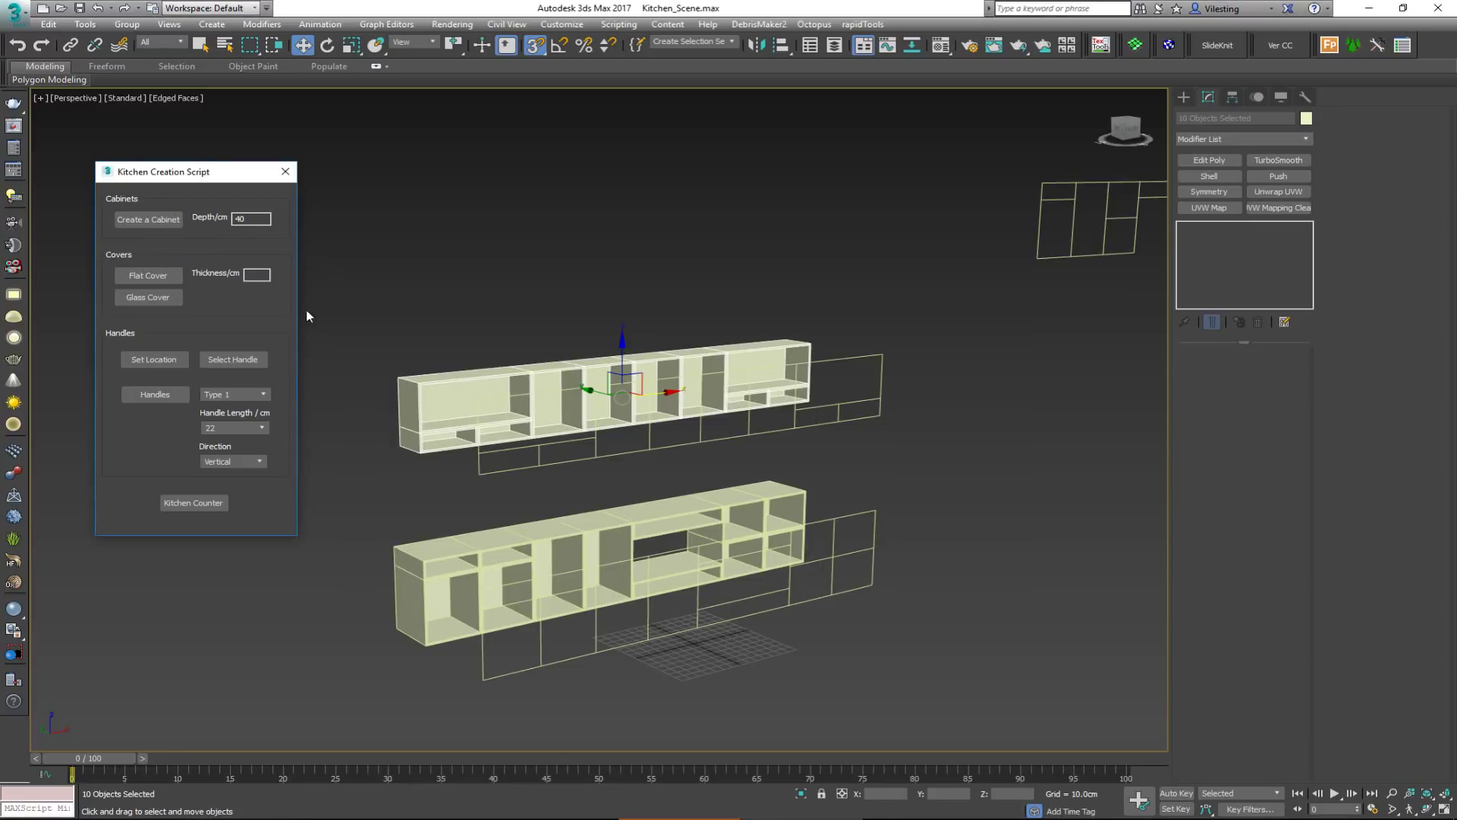
{"action": "scroll", "coordinate": [611, 385], "scroll_direction": "up", "scroll_amount": 3}
{"action": "middle_click_drag", "start_coordinate": [568, 366], "coordinate": [835, 384], "text": "alt"}
{"action": "left_click", "coordinate": [893, 348]}
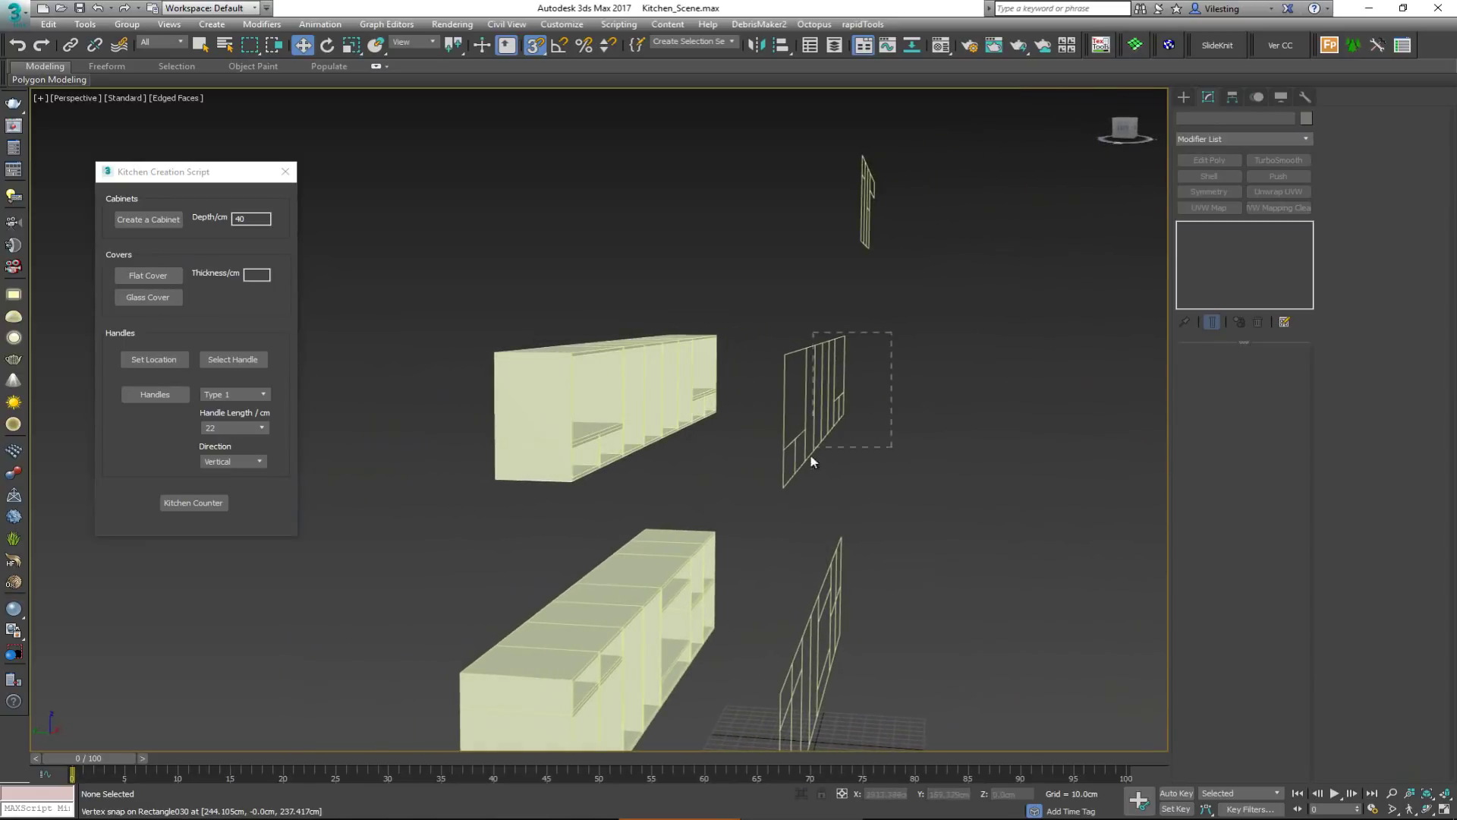
{"action": "left_click_drag", "start_coordinate": [811, 457], "coordinate": [778, 488]}
{"action": "middle_click_drag", "start_coordinate": [807, 449], "coordinate": [715, 478], "text": "alt"}
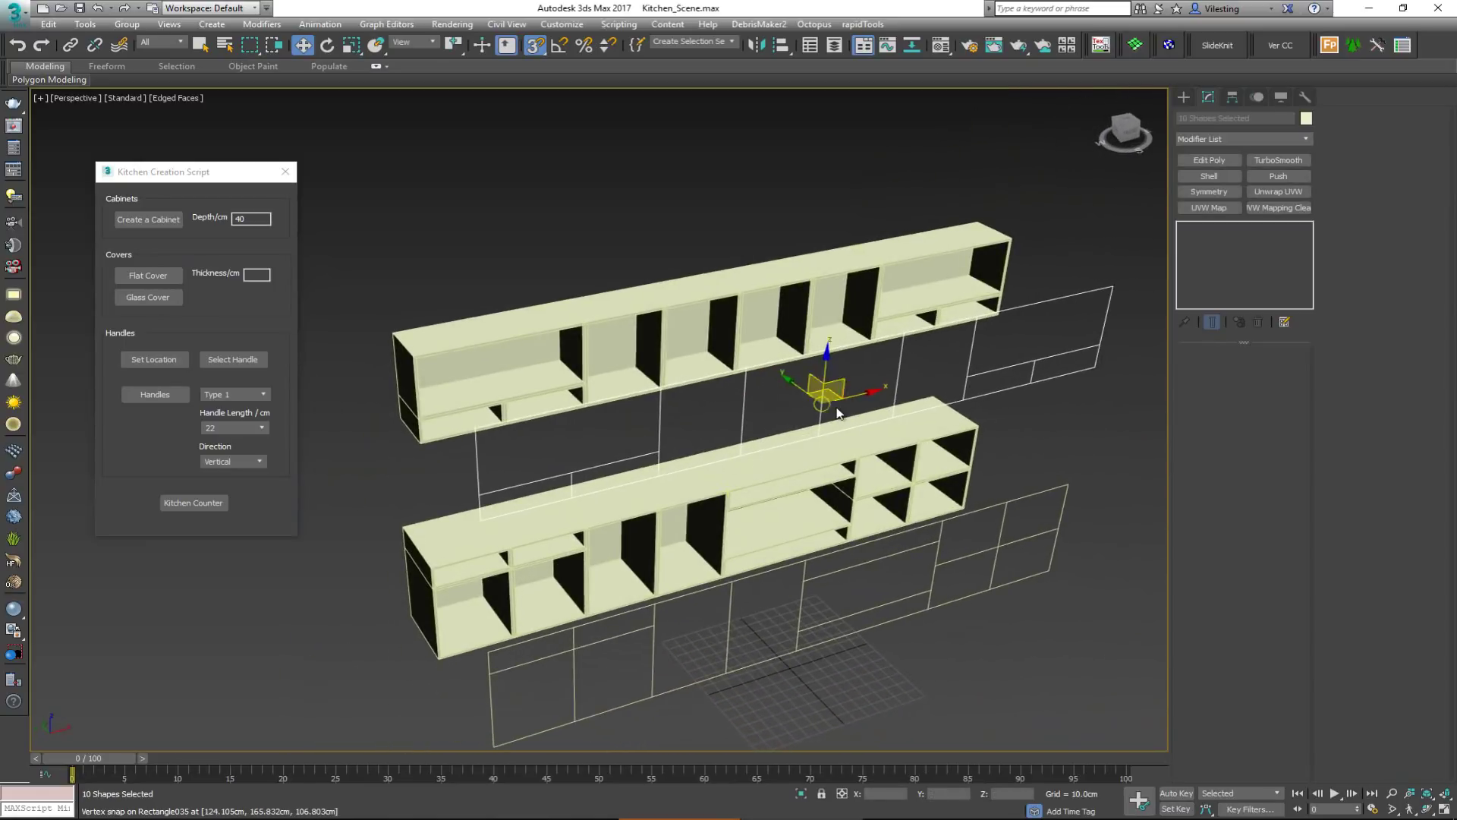
{"action": "middle_click_drag", "start_coordinate": [838, 412], "coordinate": [875, 393], "text": "alt"}
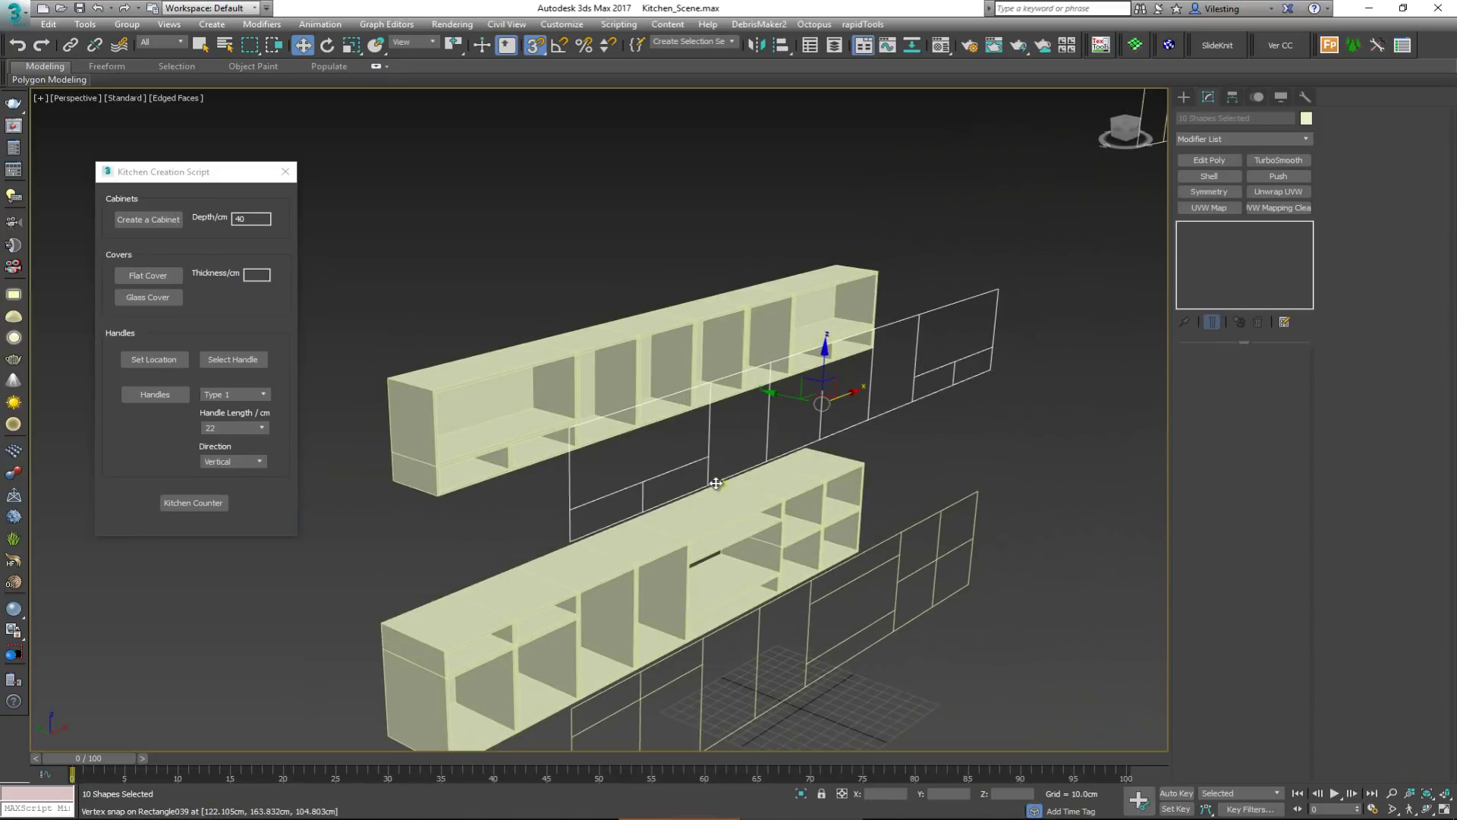
{"action": "left_click", "coordinate": [257, 275]}
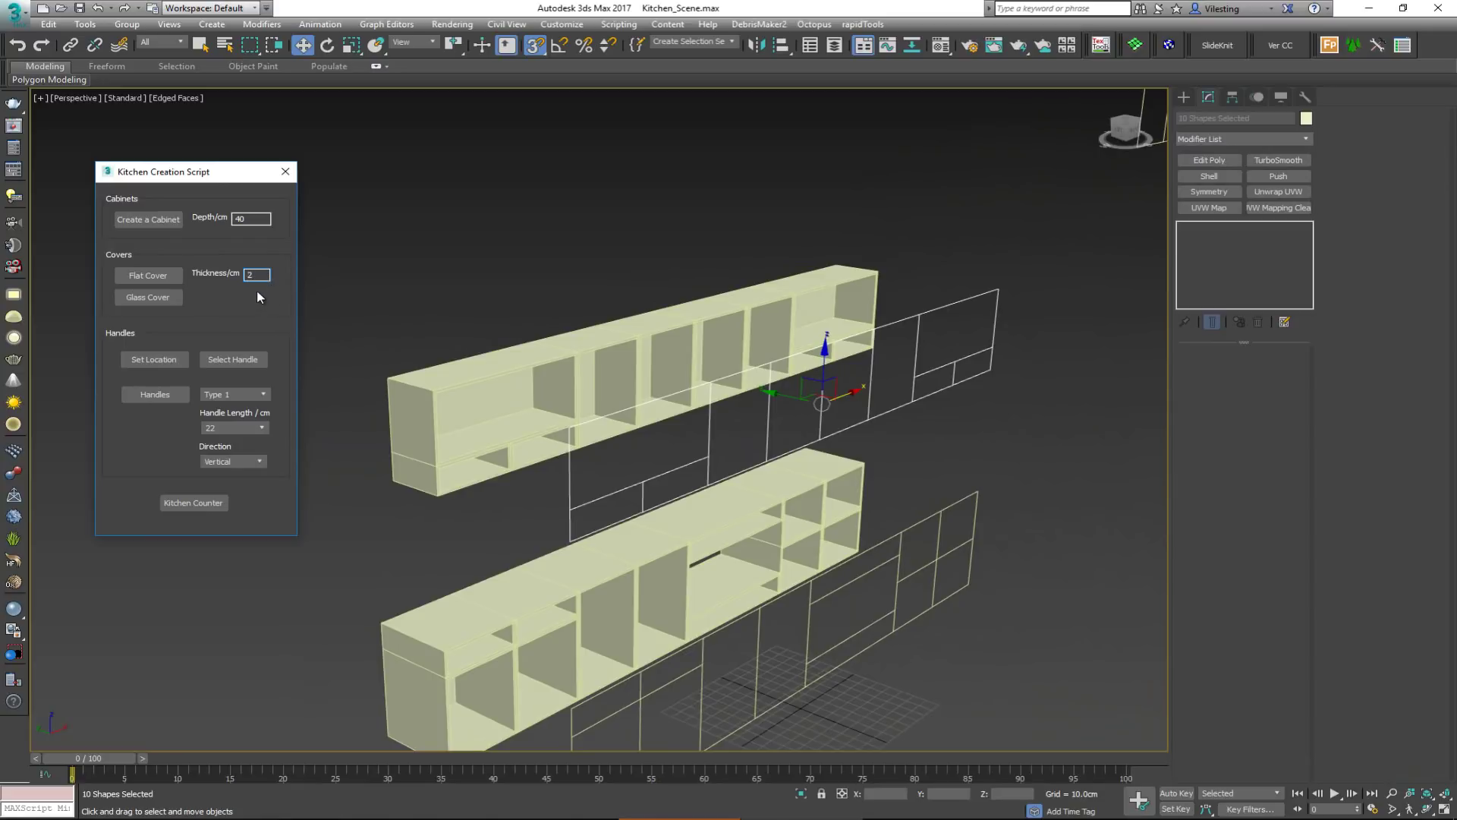
Step: Add flat 2 cm doors to the selected upper cabinets and orbit to view them
{"action": "left_click", "coordinate": [169, 280]}
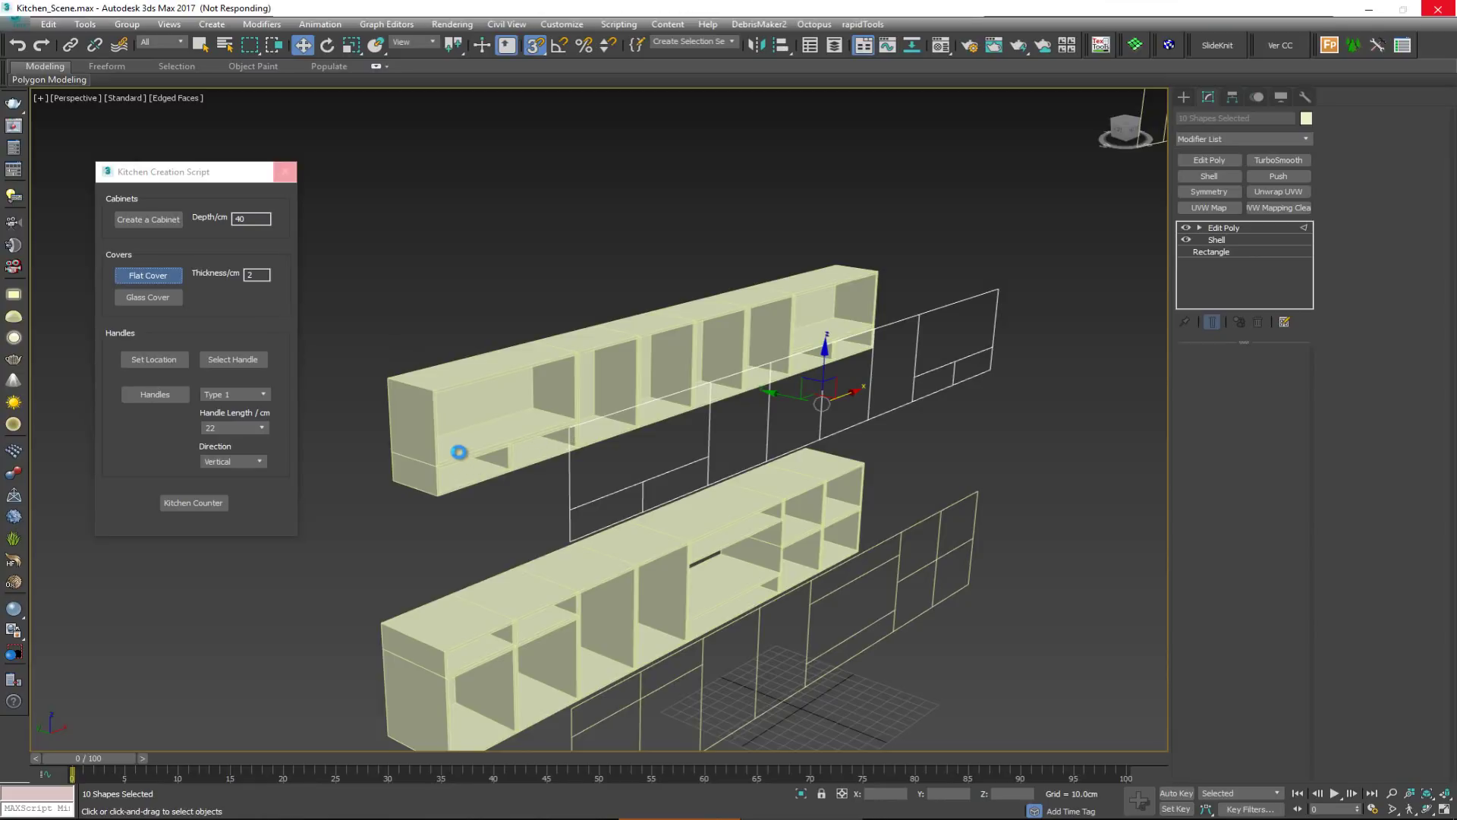
{"action": "mouse_move", "coordinate": [666, 428]}
{"action": "middle_mouse_down", "text": "alt"}
{"action": "mouse_move", "coordinate": [562, 430]}
{"action": "mouse_move", "coordinate": [620, 443]}
{"action": "mouse_move", "coordinate": [647, 426]}
{"action": "middle_mouse_up", "text": "alt"}
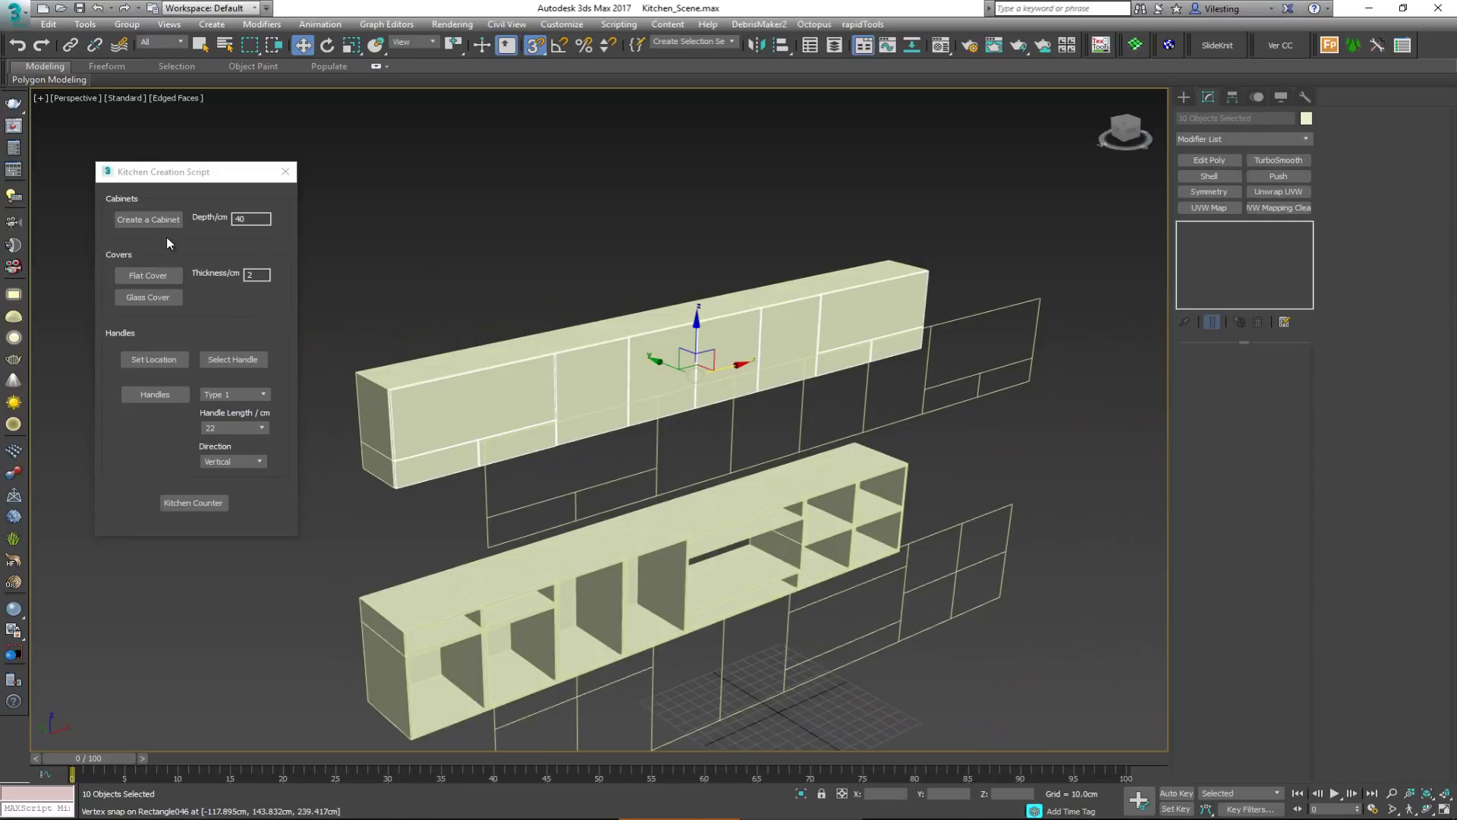
{"action": "middle_click_drag", "start_coordinate": [369, 327], "coordinate": [274, 342], "text": "alt"}
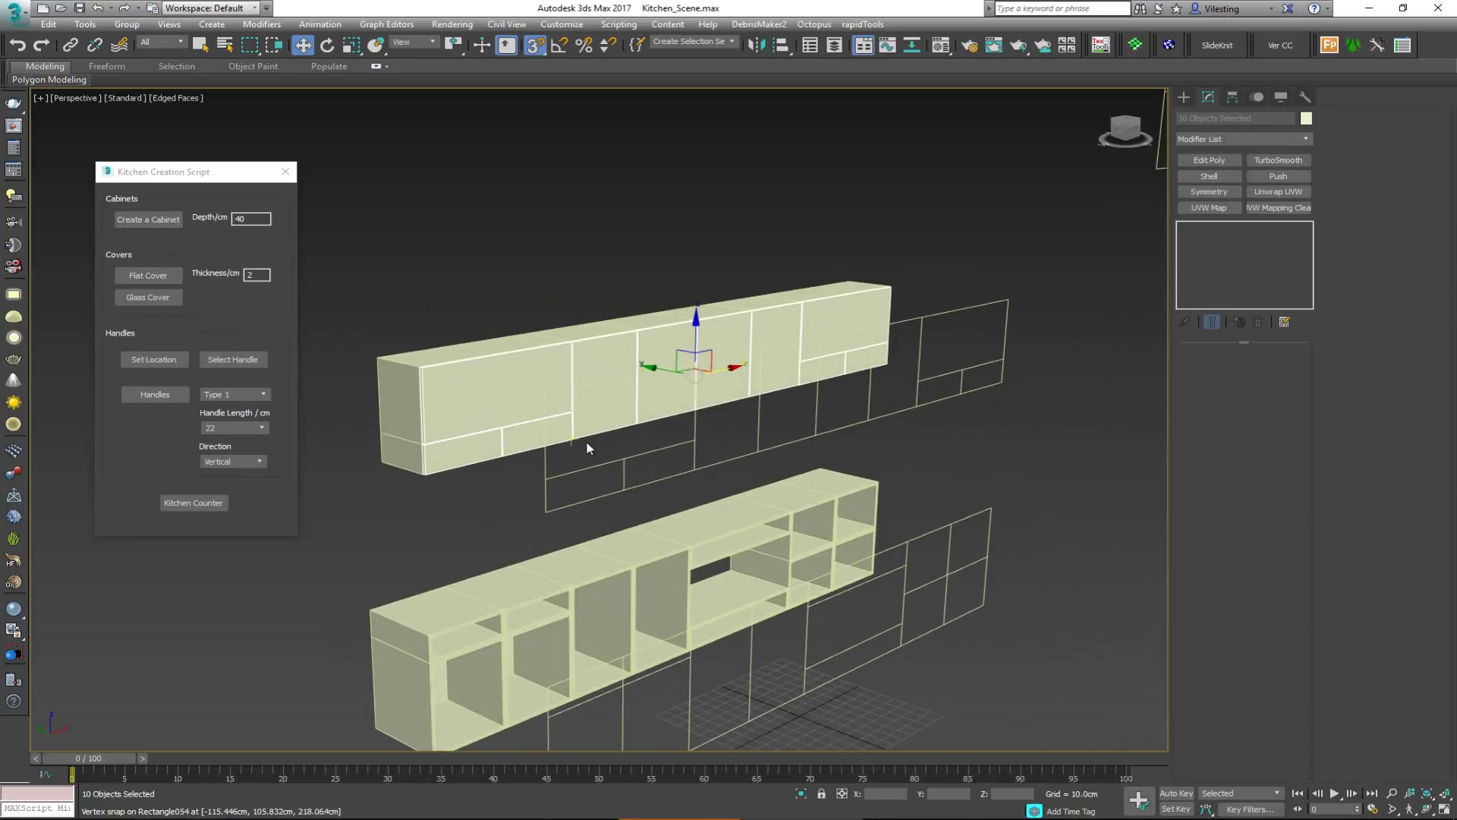
{"action": "middle_click_drag", "start_coordinate": [586, 447], "coordinate": [649, 425]}
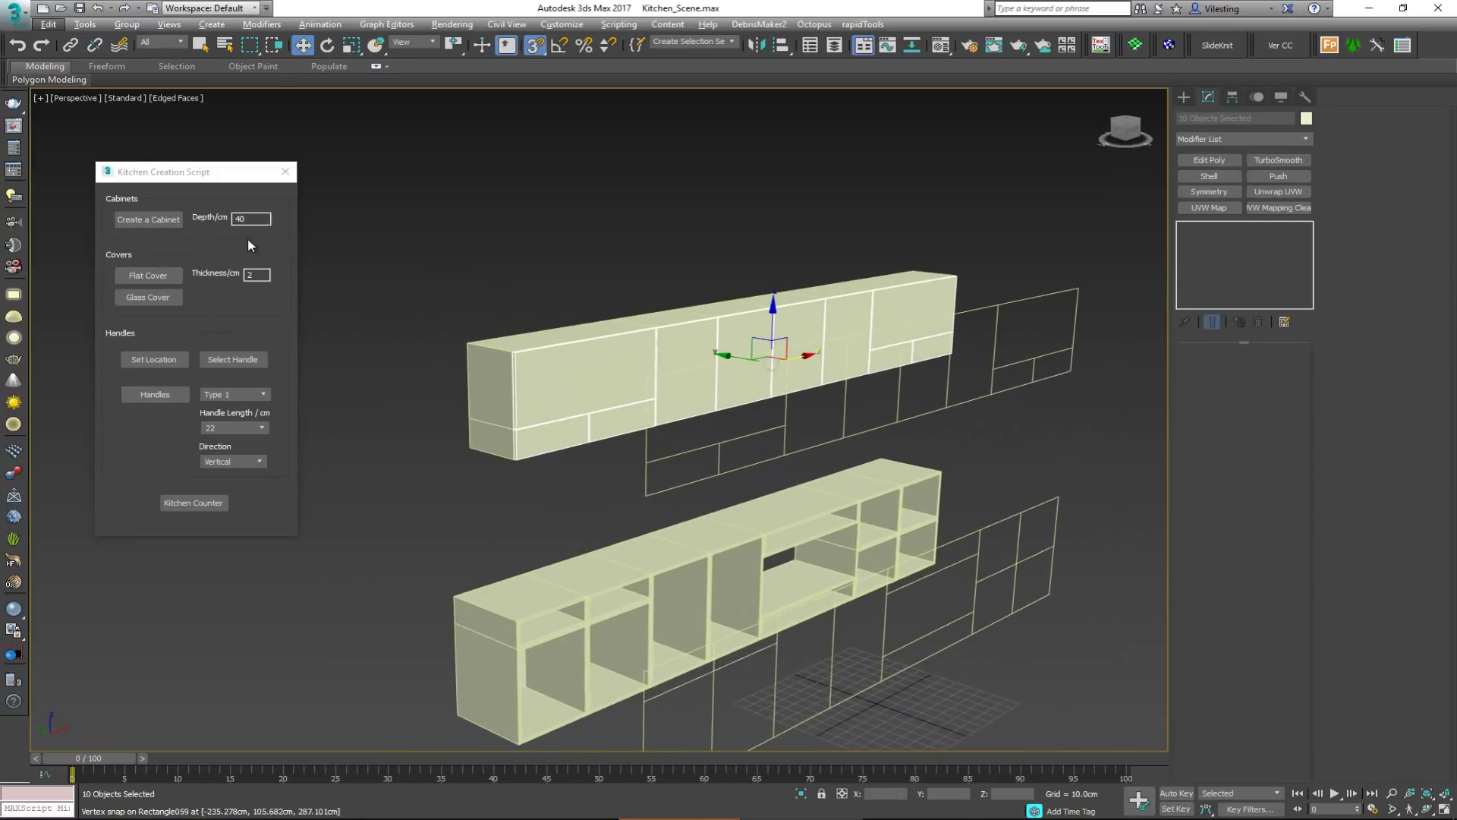
{"action": "left_click_drag", "start_coordinate": [169, 182], "coordinate": [161, 172]}
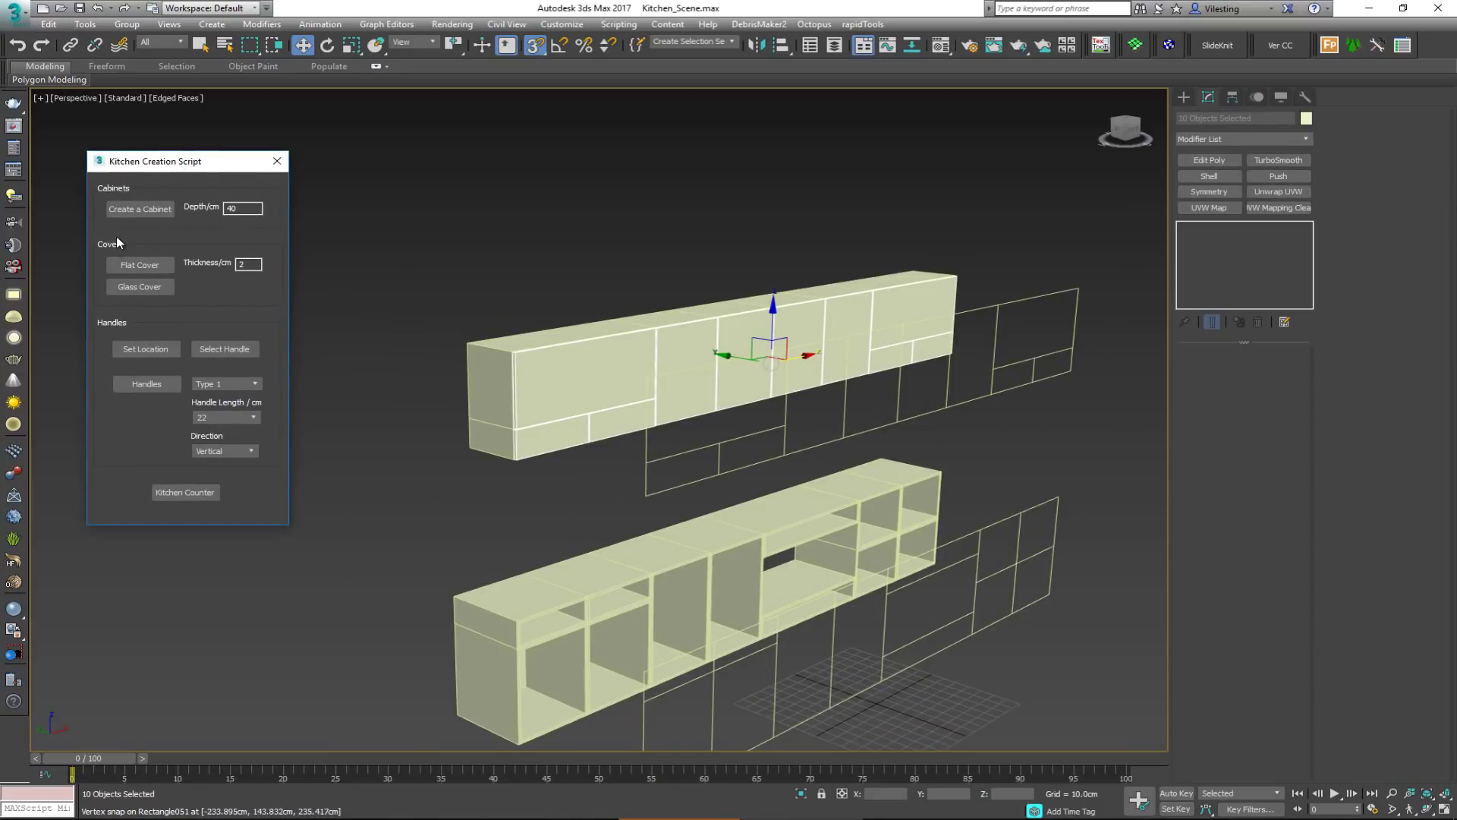
{"action": "middle_click_drag", "start_coordinate": [605, 498], "coordinate": [699, 447], "text": "alt"}
{"action": "scroll", "coordinate": [559, 427], "scroll_direction": "up", "scroll_amount": 6}
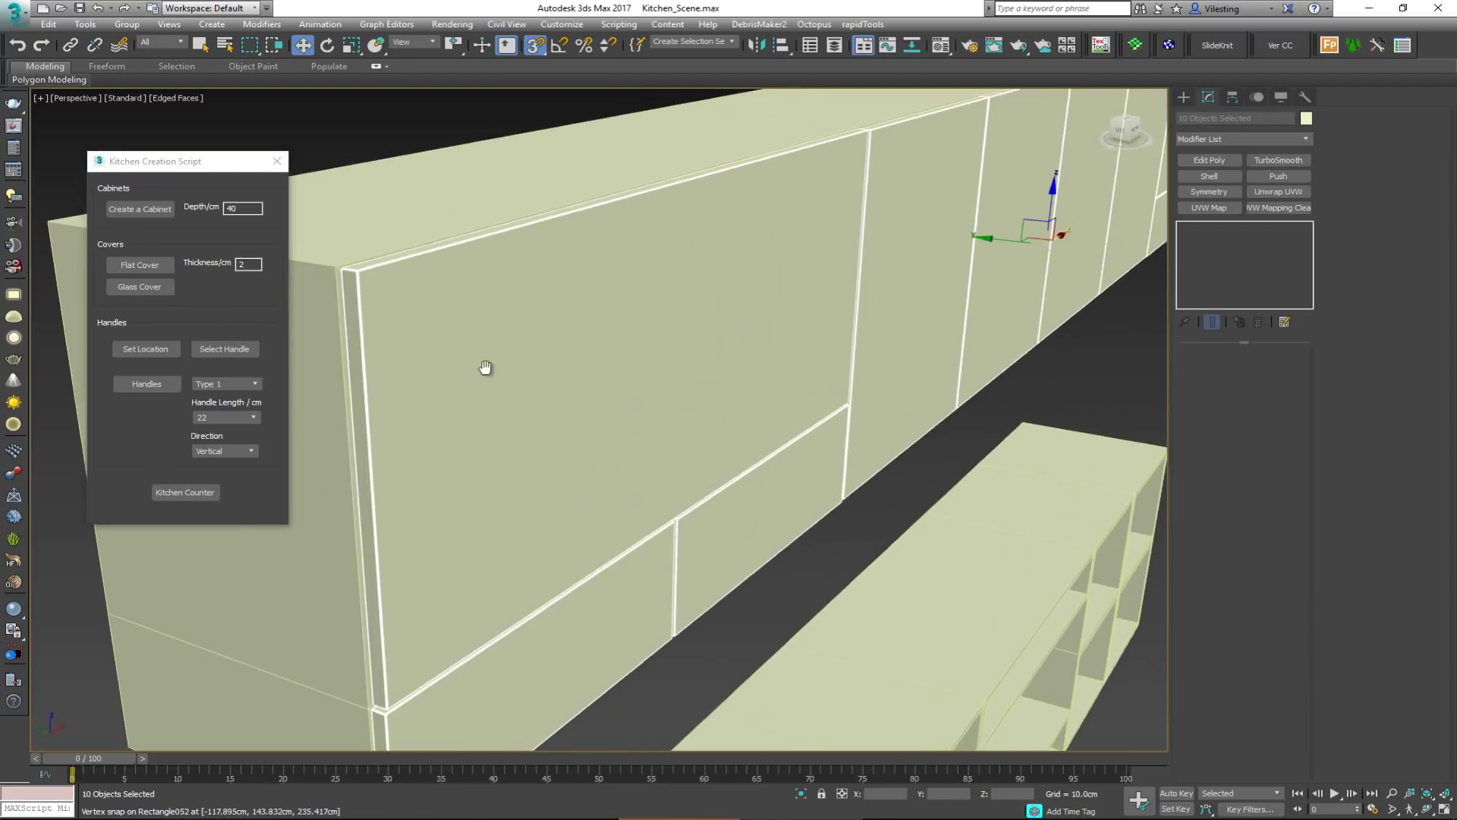
Step: Inspect a door panel close up with Edged Faces toggled, then view both cabinet rows
{"action": "key", "text": "F4"}
{"action": "middle_click_drag", "start_coordinate": [465, 380], "coordinate": [517, 328], "text": "alt"}
{"action": "scroll", "coordinate": [491, 286], "scroll_direction": "up", "scroll_amount": 4}
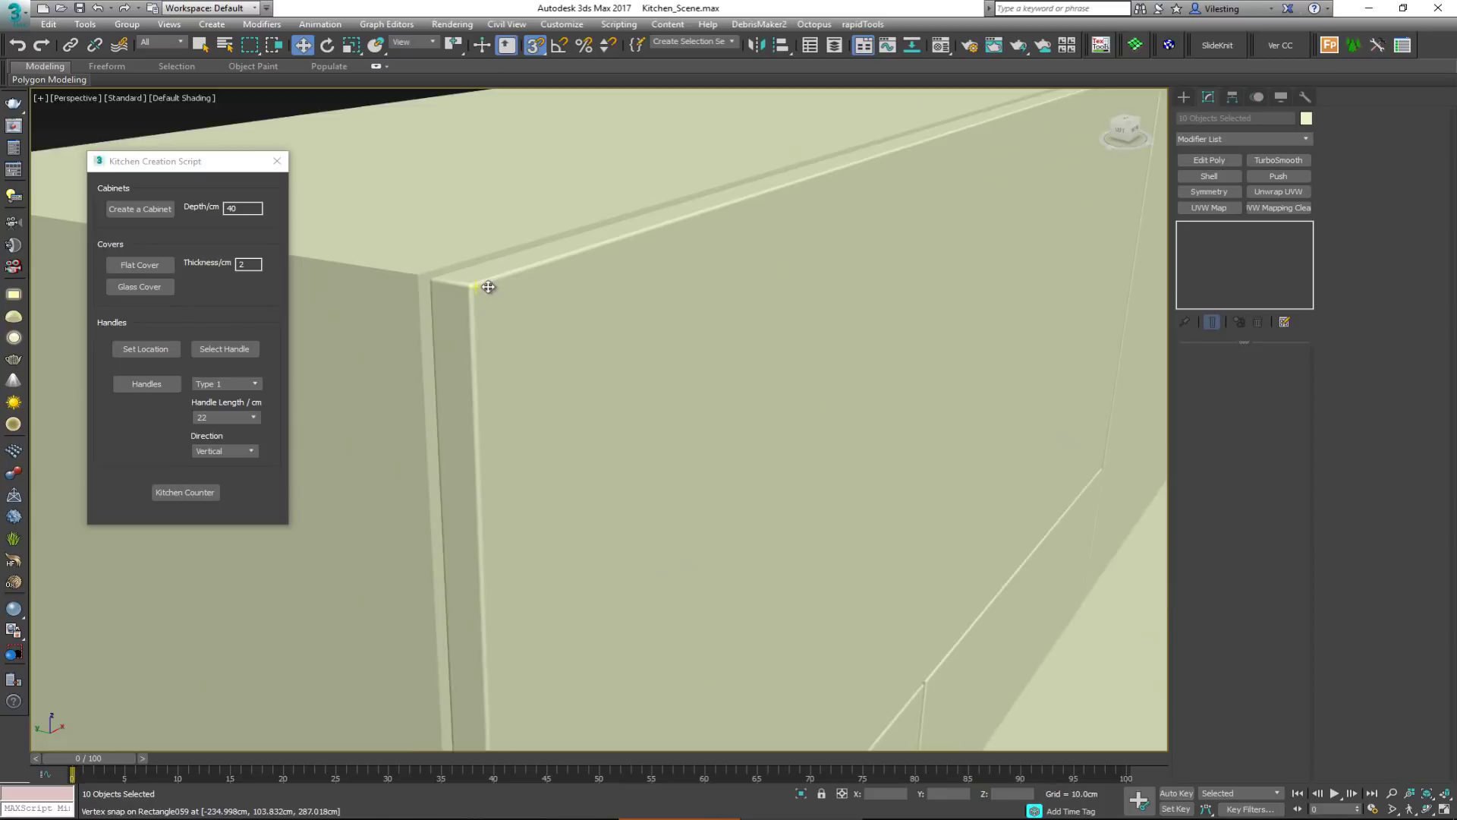
{"action": "left_click", "coordinate": [499, 346]}
{"action": "key", "text": "F4"}
{"action": "scroll", "coordinate": [579, 367], "scroll_direction": "down", "scroll_amount": 3}
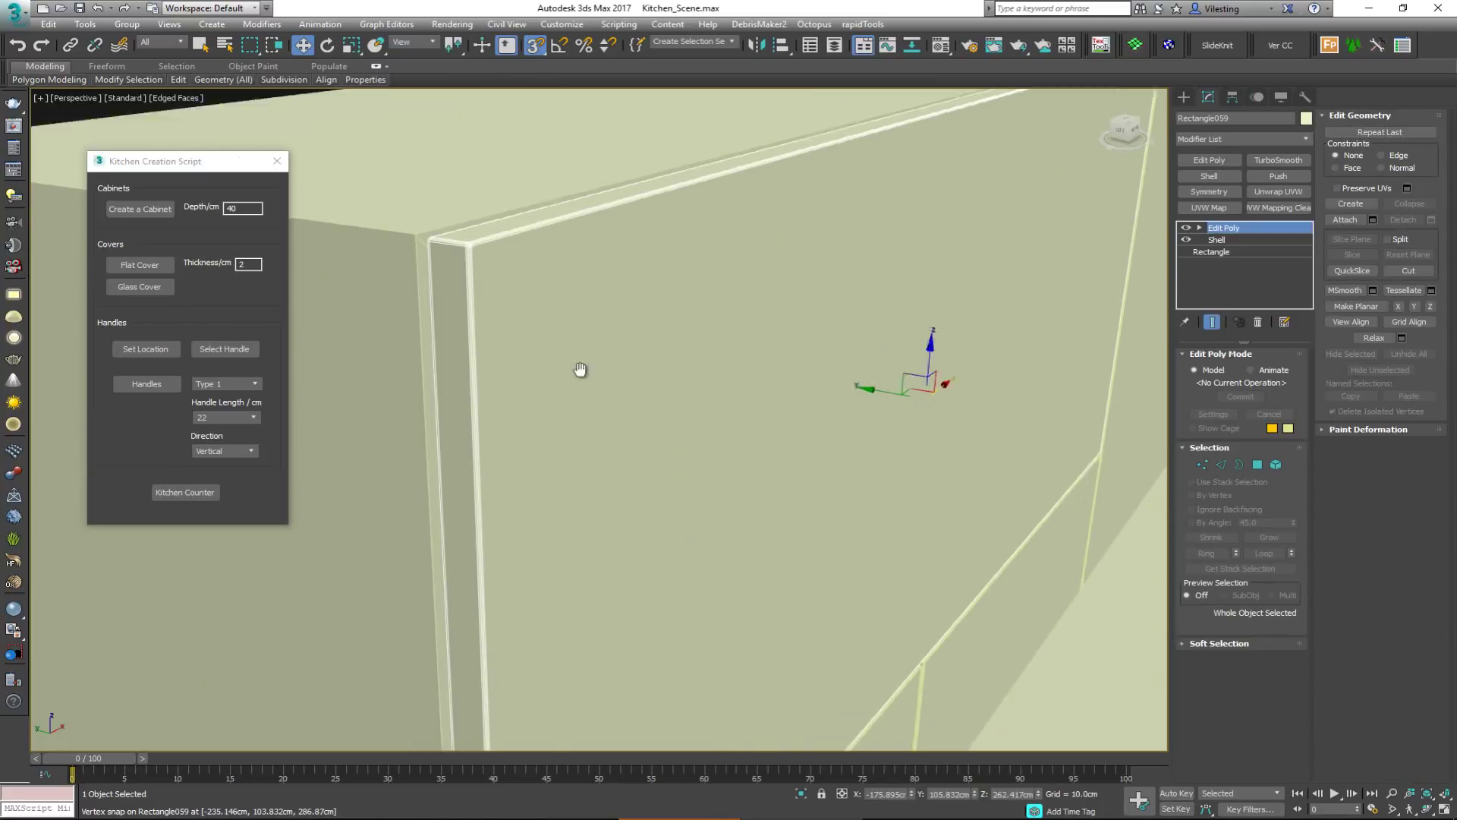
{"action": "scroll", "coordinate": [516, 337], "scroll_direction": "down", "scroll_amount": 3}
{"action": "scroll", "coordinate": [523, 340], "scroll_direction": "up", "scroll_amount": 4}
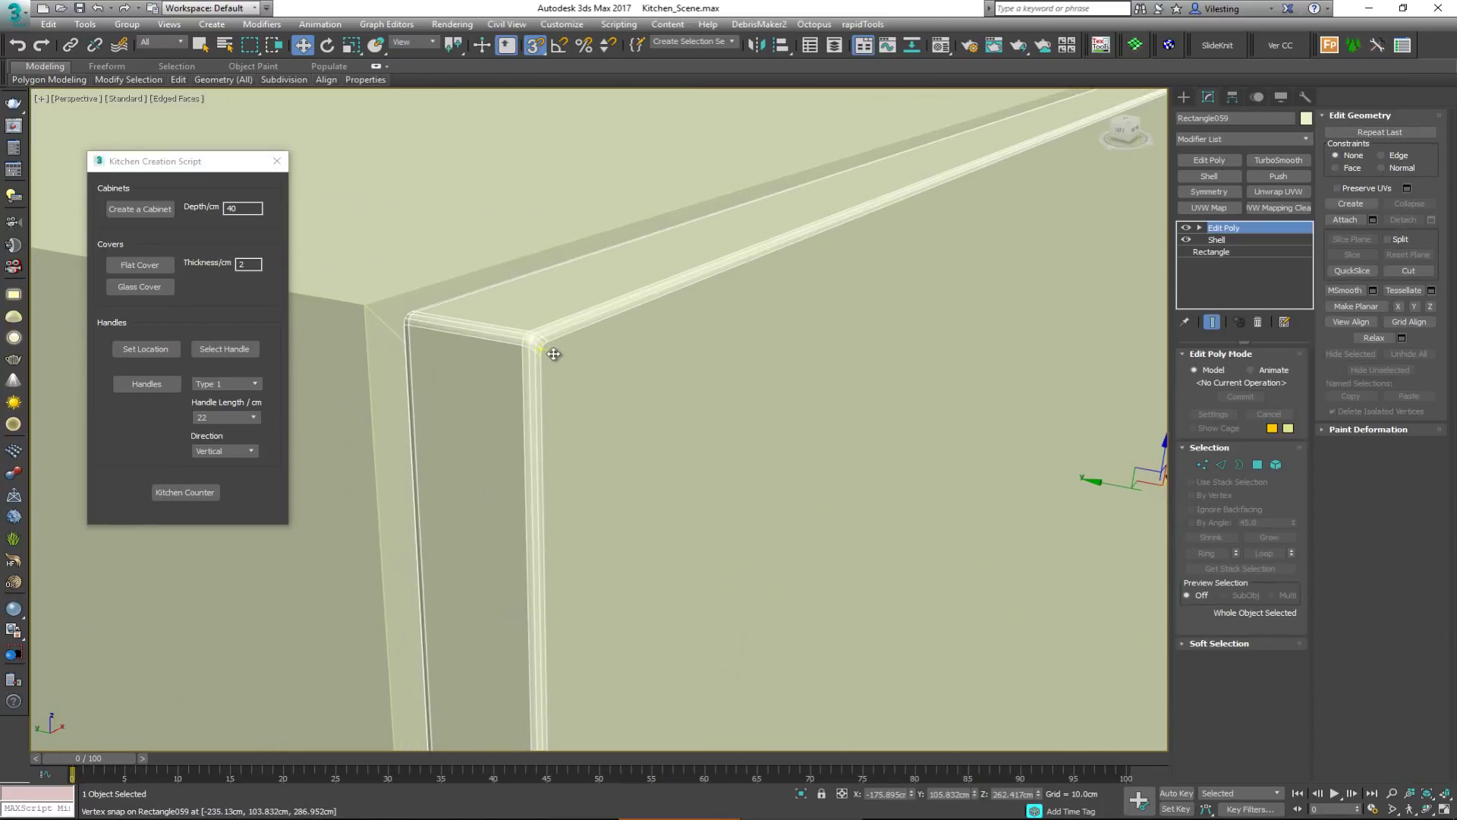
{"action": "scroll", "coordinate": [553, 354], "scroll_direction": "up", "scroll_amount": 2}
{"action": "scroll", "coordinate": [553, 355], "scroll_direction": "down", "scroll_amount": 10}
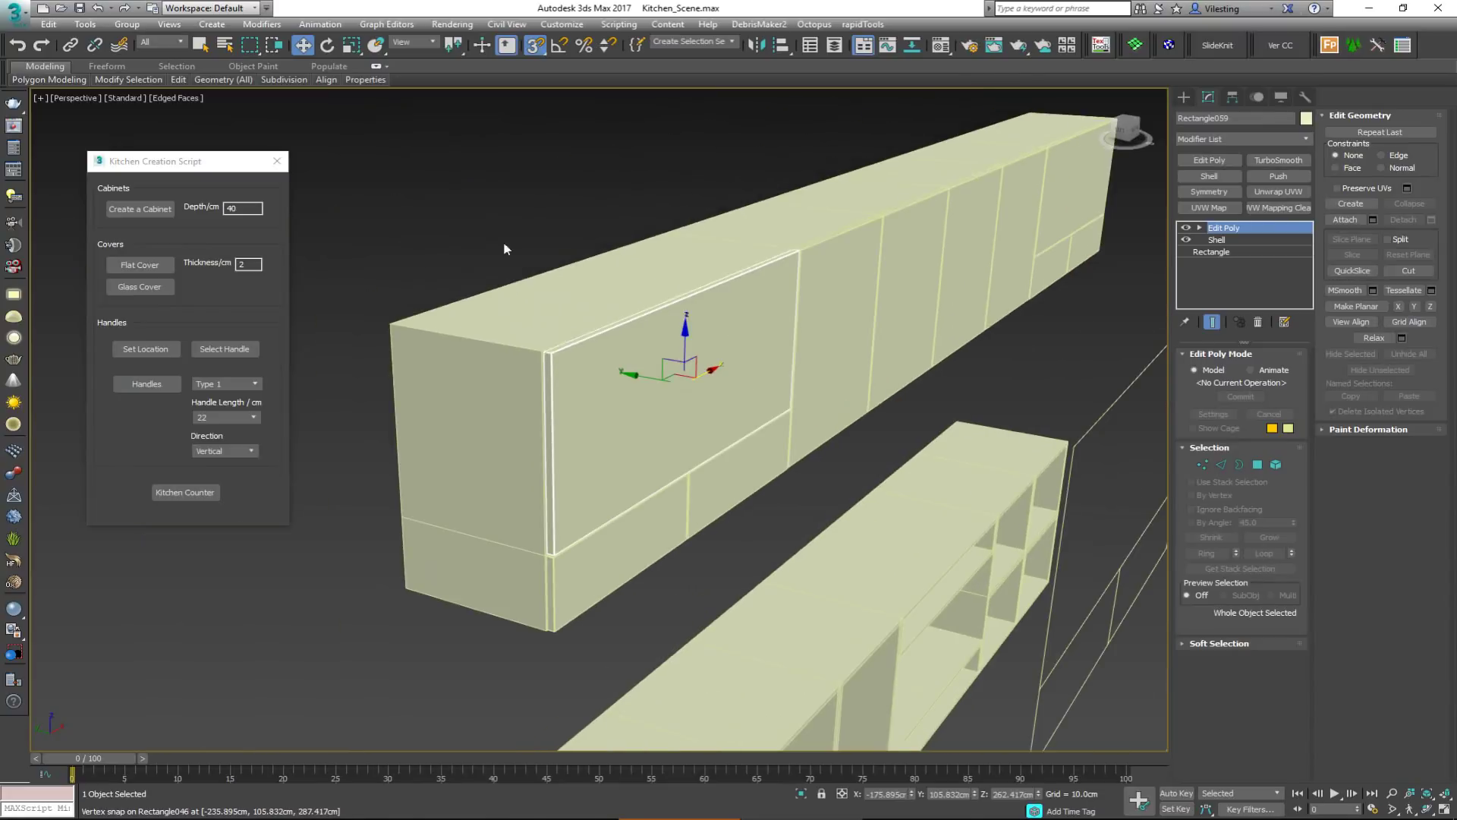
{"action": "left_click", "coordinate": [504, 241]}
{"action": "key", "text": "F4"}
{"action": "scroll", "coordinate": [676, 402], "scroll_direction": "up", "scroll_amount": 5}
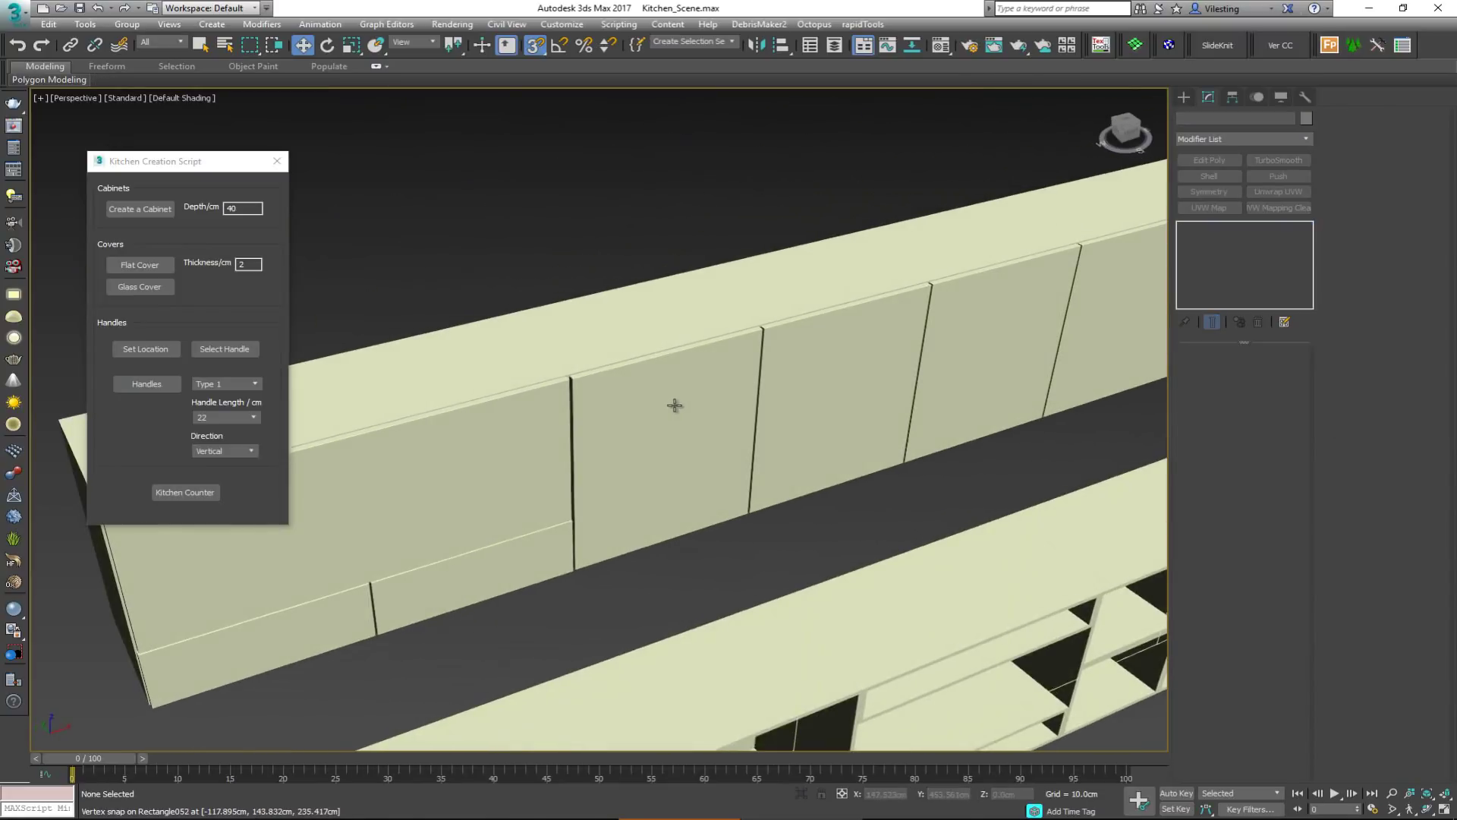
{"action": "middle_click_drag", "start_coordinate": [676, 395], "coordinate": [702, 458], "text": "alt"}
{"action": "scroll", "coordinate": [686, 444], "scroll_direction": "down", "scroll_amount": 5}
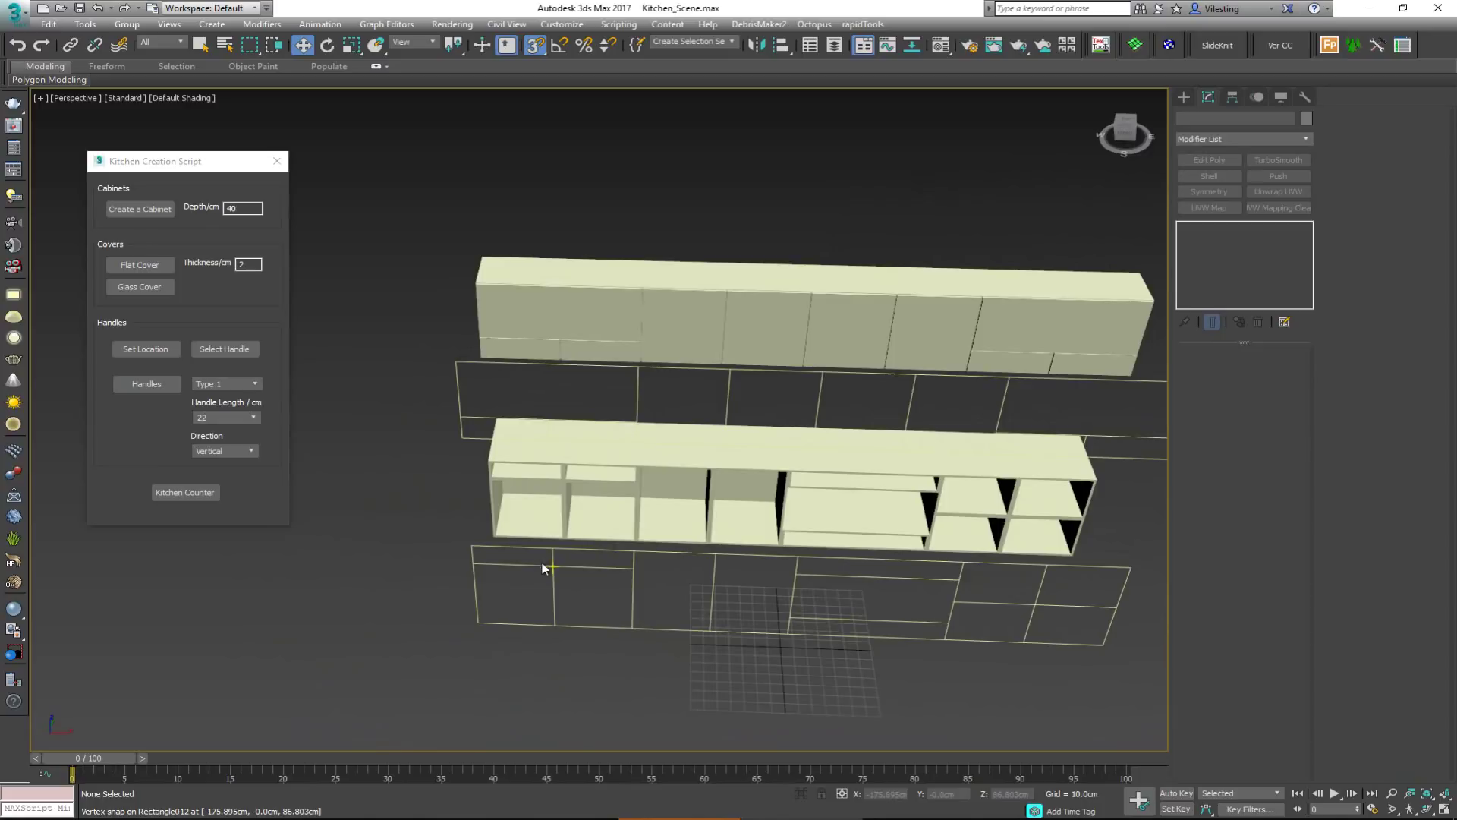
{"action": "middle_click_drag", "start_coordinate": [541, 563], "coordinate": [544, 566], "text": "alt"}
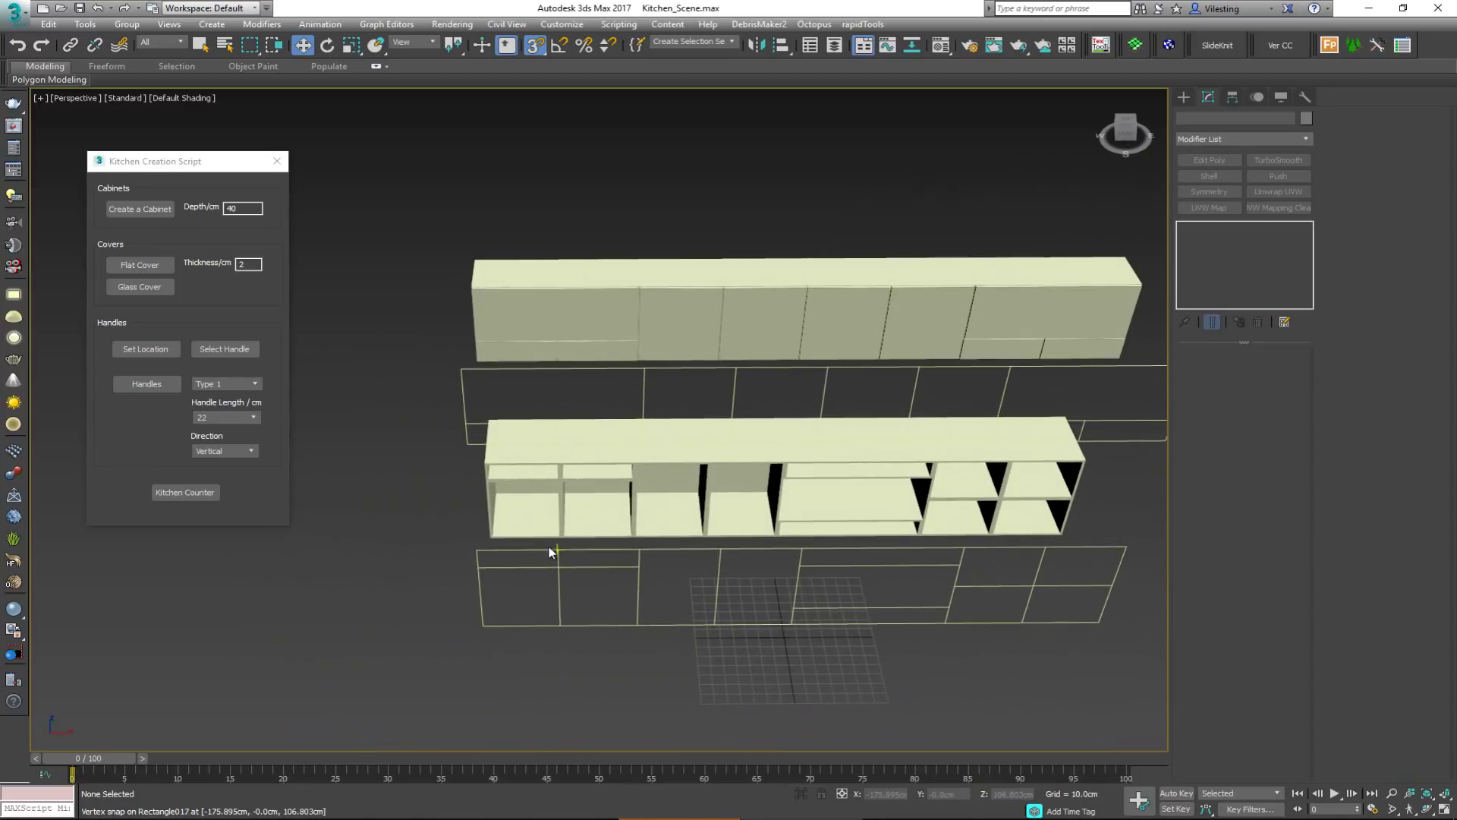
Step: Select four drawer outlines and build flat covers on them
{"action": "left_click_drag", "start_coordinate": [554, 554], "coordinate": [574, 560]}
{"action": "middle_click_drag", "start_coordinate": [611, 557], "coordinate": [562, 559]}
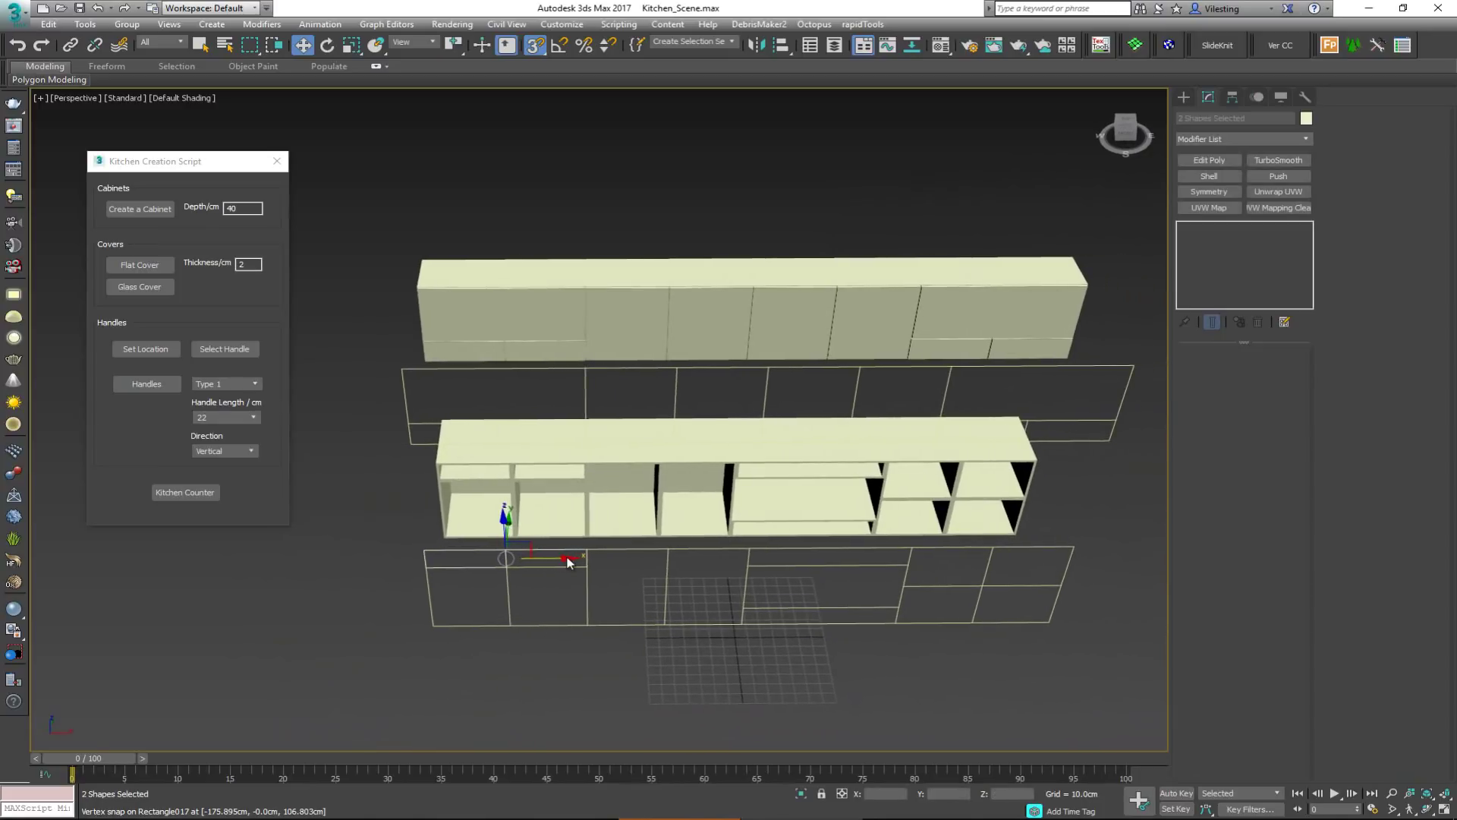
{"action": "left_click", "coordinate": [819, 549], "text": "ctrl"}
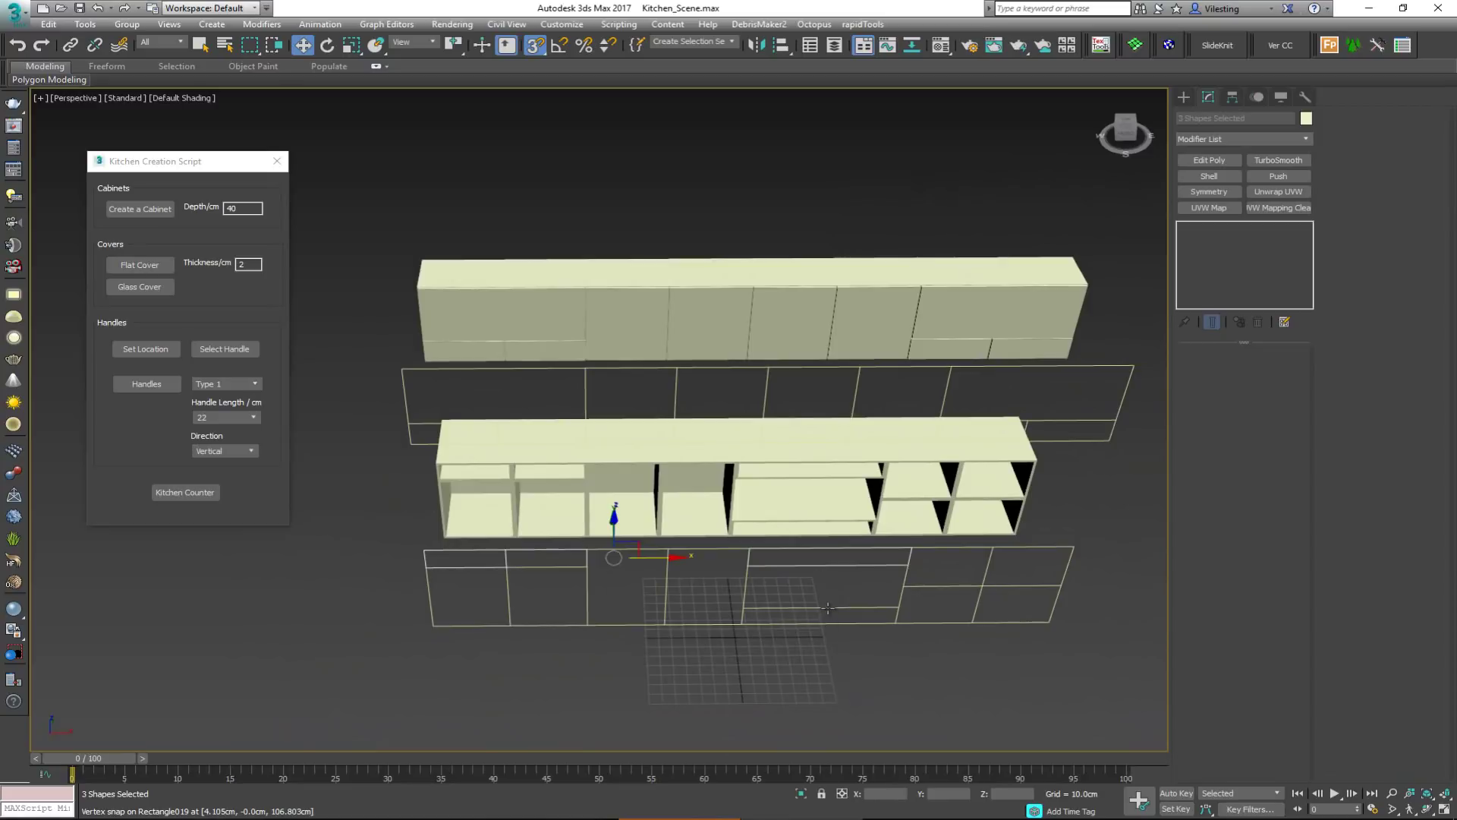
{"action": "left_click", "coordinate": [828, 608], "text": "ctrl"}
{"action": "middle_click_drag", "start_coordinate": [839, 605], "coordinate": [741, 566], "text": "alt"}
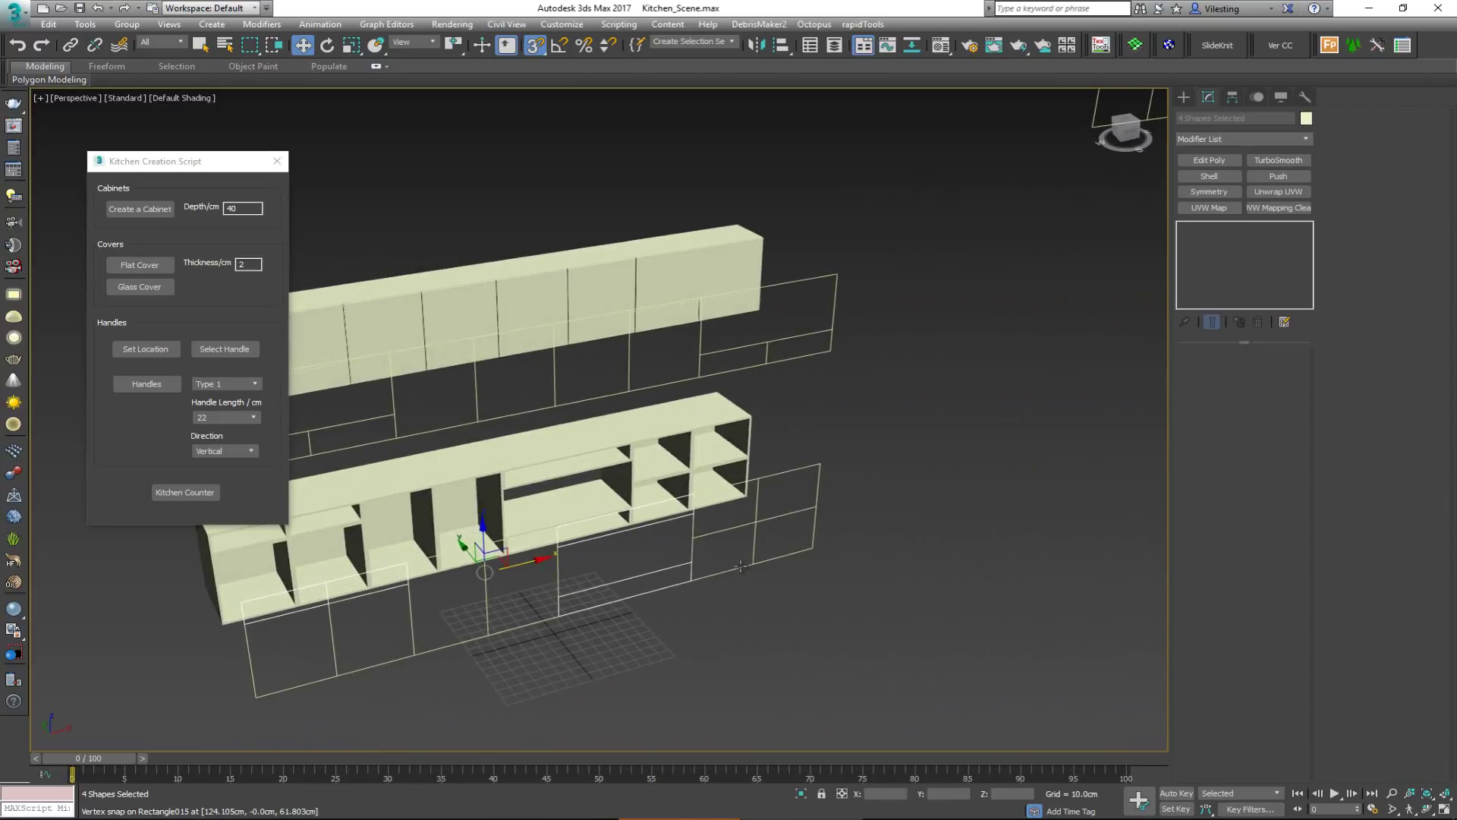
{"action": "middle_click_drag", "start_coordinate": [472, 534], "coordinate": [674, 517]}
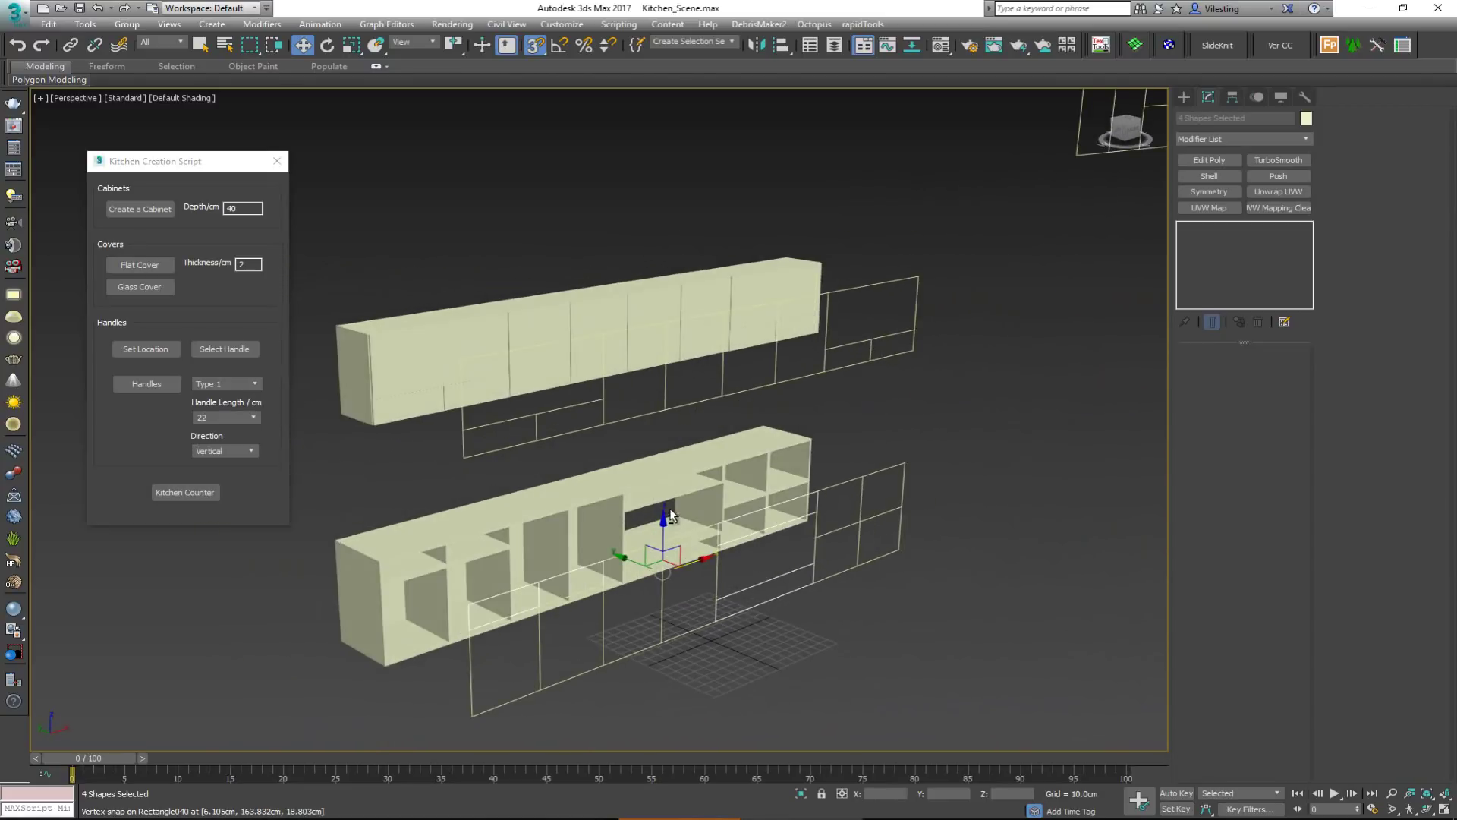
{"action": "left_click", "coordinate": [163, 265]}
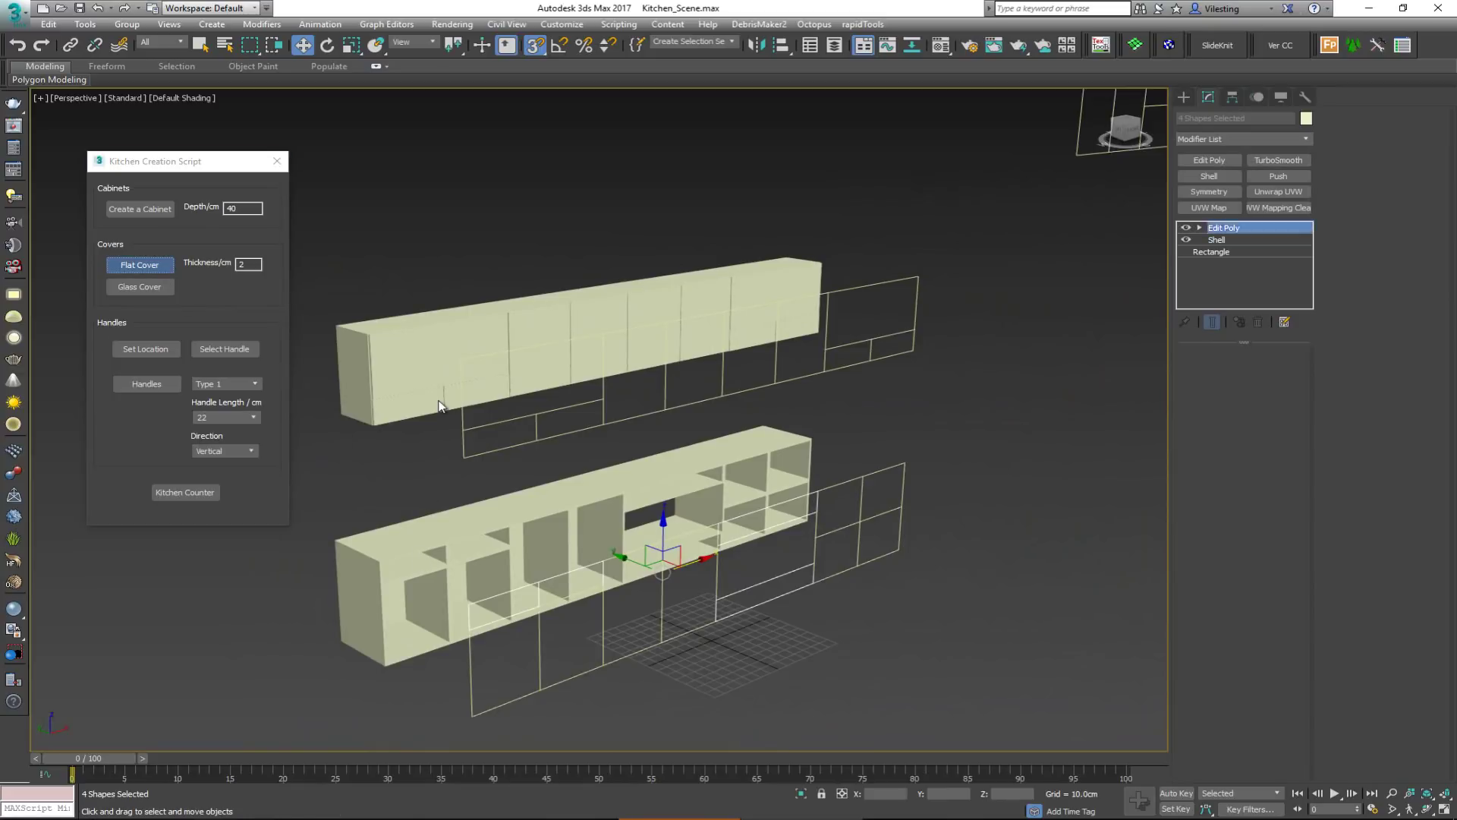
{"action": "left_click", "coordinate": [685, 322]}
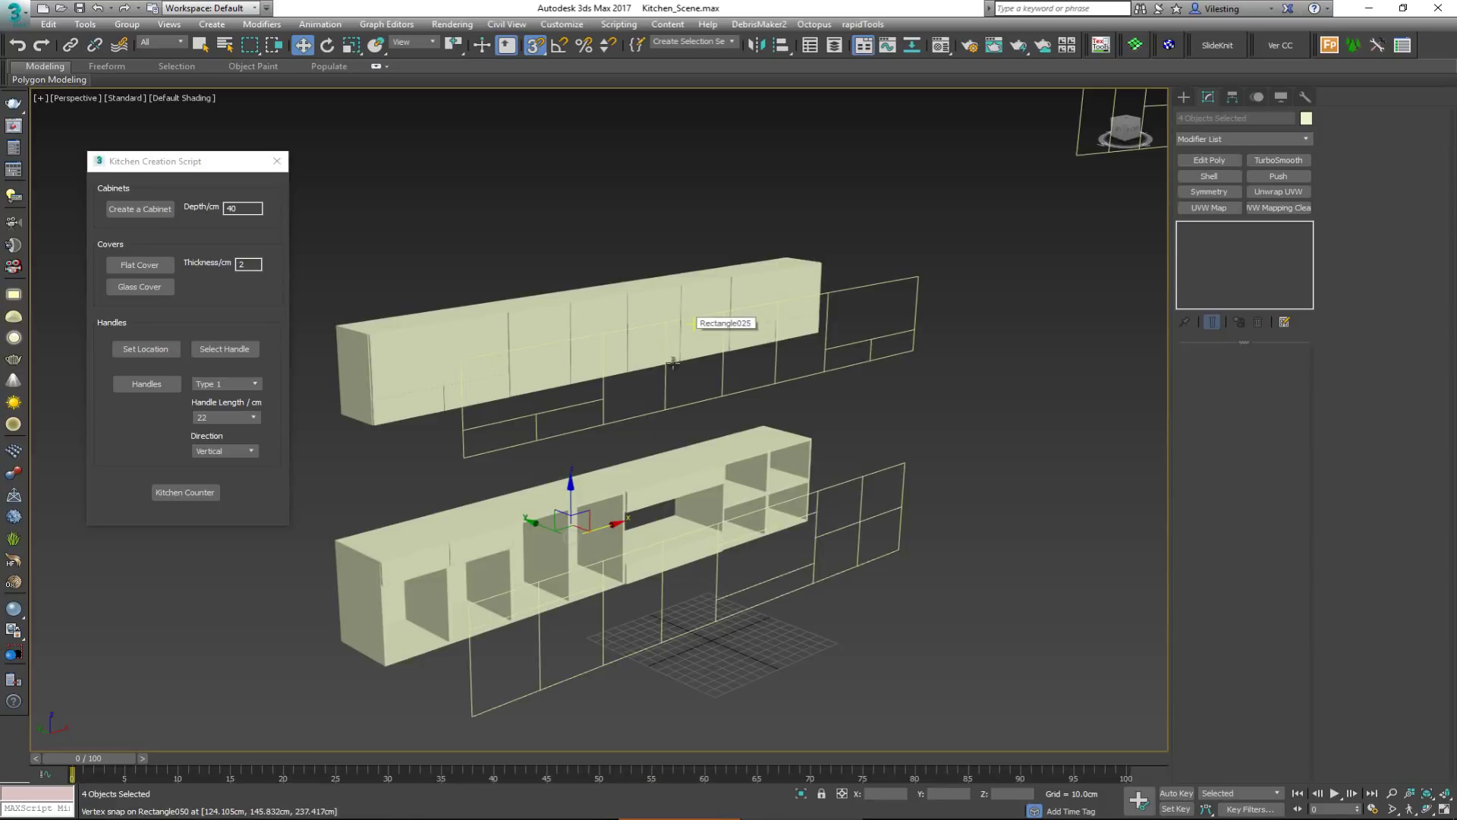
Step: Select the eight door outlines beneath the lower cabinets
{"action": "middle_click_drag", "start_coordinate": [615, 675], "coordinate": [447, 662], "text": "alt"}
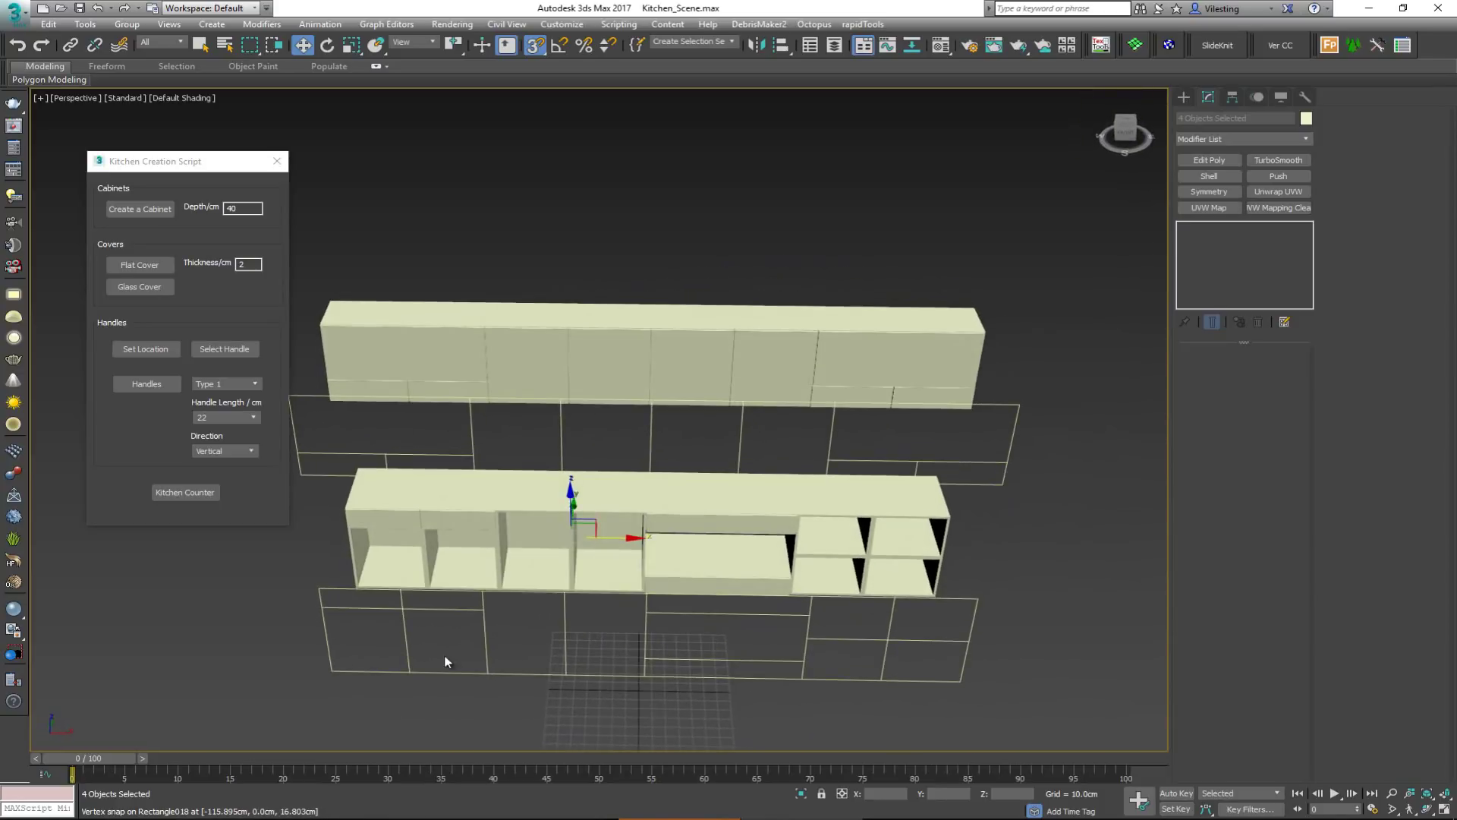
{"action": "left_click_drag", "start_coordinate": [599, 693], "coordinate": [600, 692]}
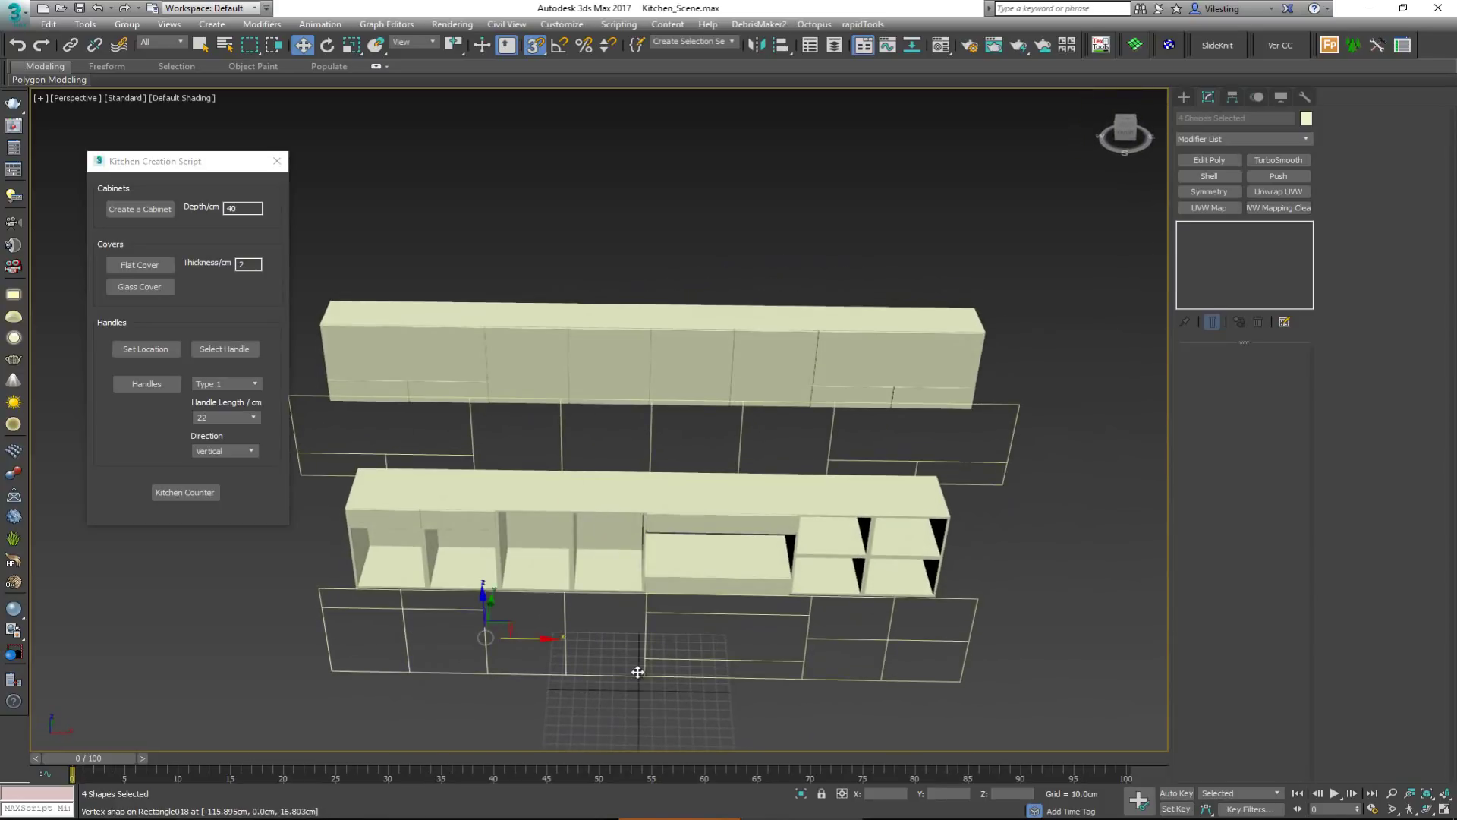
{"action": "middle_click_drag", "start_coordinate": [658, 642], "coordinate": [511, 634]}
{"action": "left_click_drag", "start_coordinate": [768, 650], "coordinate": [731, 625], "text": "ctrl"}
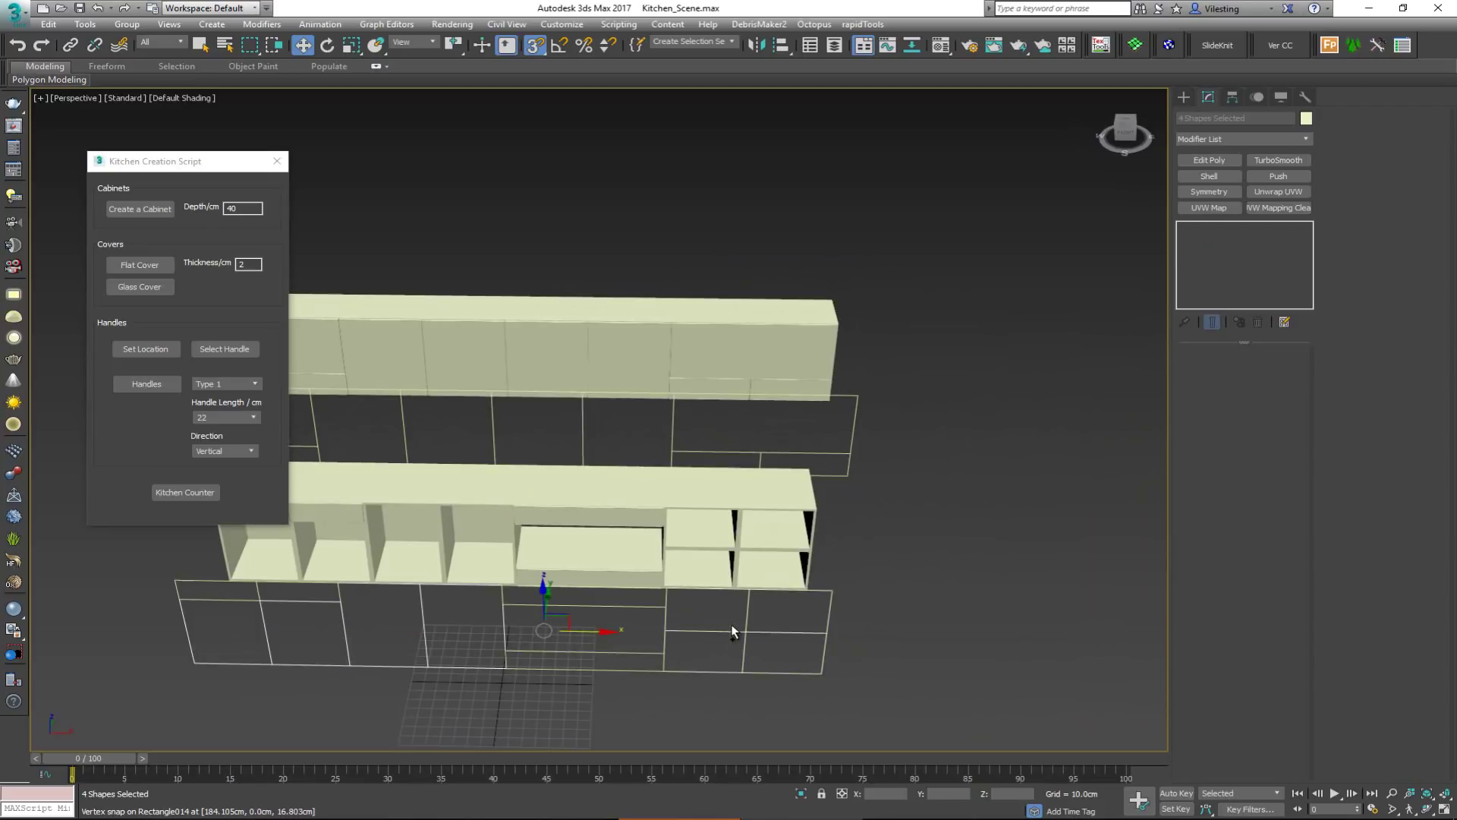
{"action": "middle_click_drag", "start_coordinate": [709, 635], "coordinate": [770, 628], "text": "alt"}
{"action": "middle_click_drag", "start_coordinate": [581, 640], "coordinate": [719, 551]}
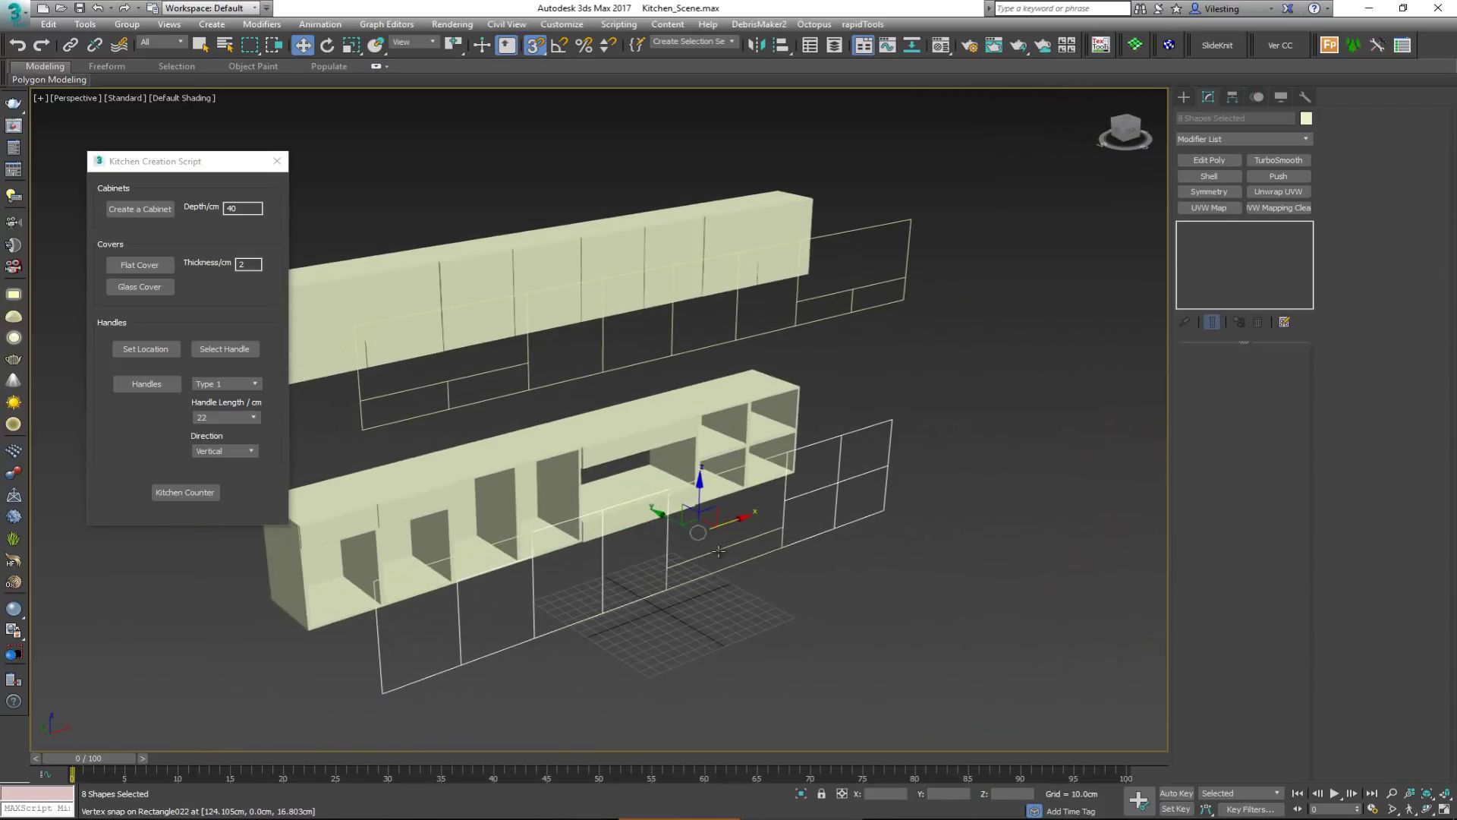
{"action": "scroll", "coordinate": [581, 575], "scroll_direction": "up", "scroll_amount": 2}
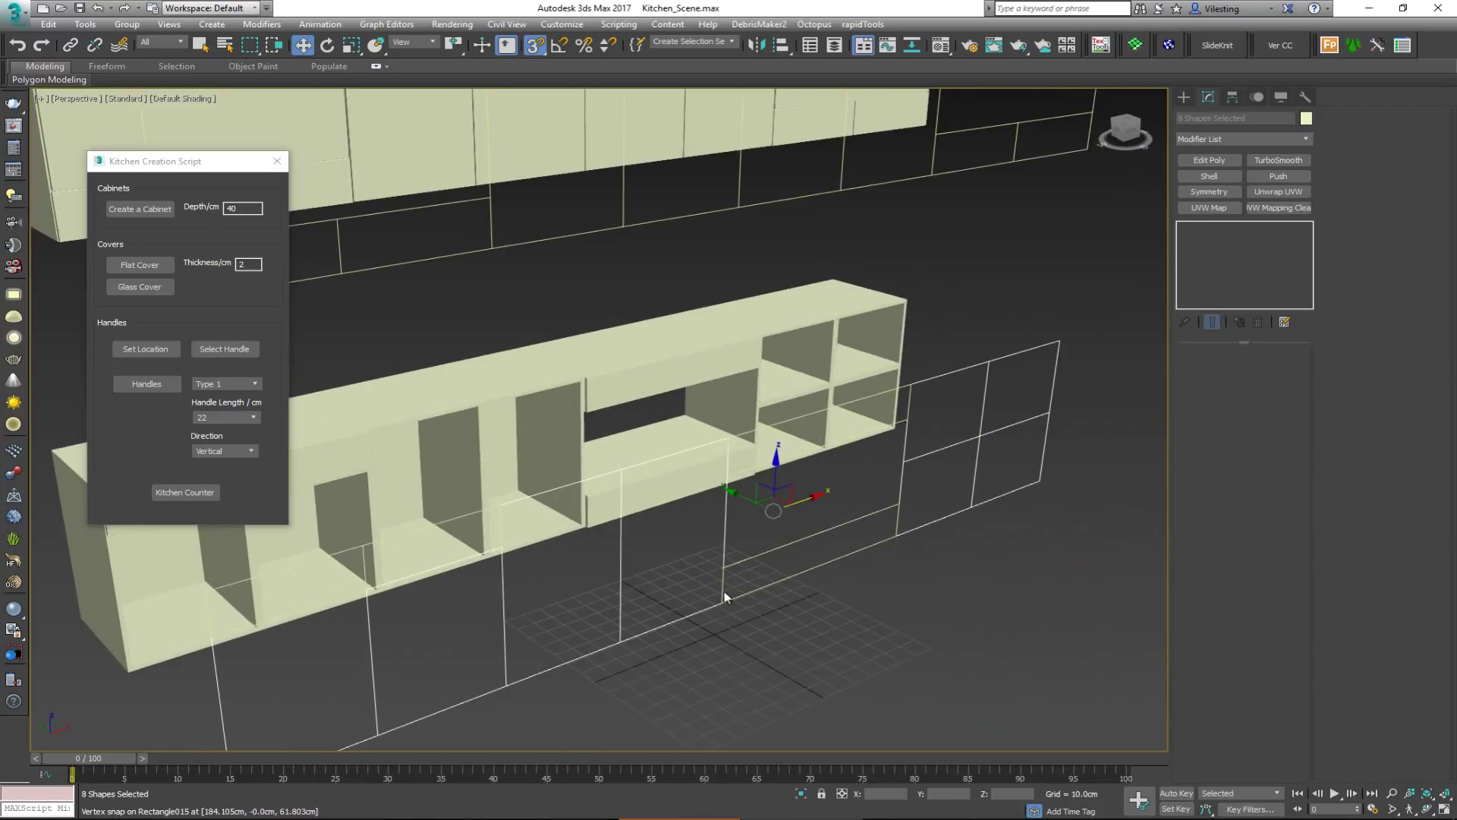
{"action": "middle_click_drag", "start_coordinate": [725, 597], "coordinate": [667, 595], "text": "alt"}
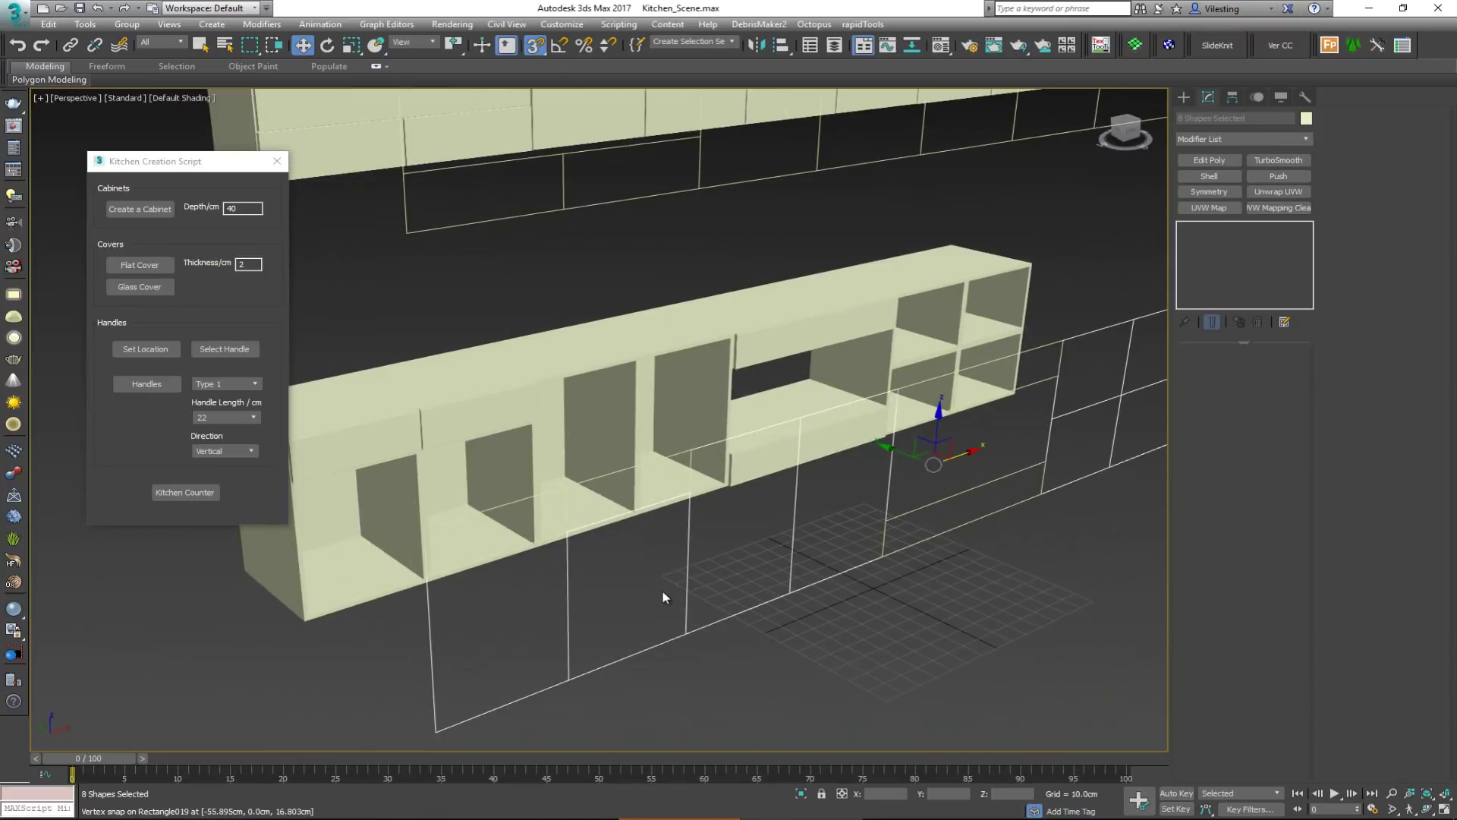
Step: Generate framed glass covers on the eight selected door outlines
{"action": "left_click", "coordinate": [148, 293]}
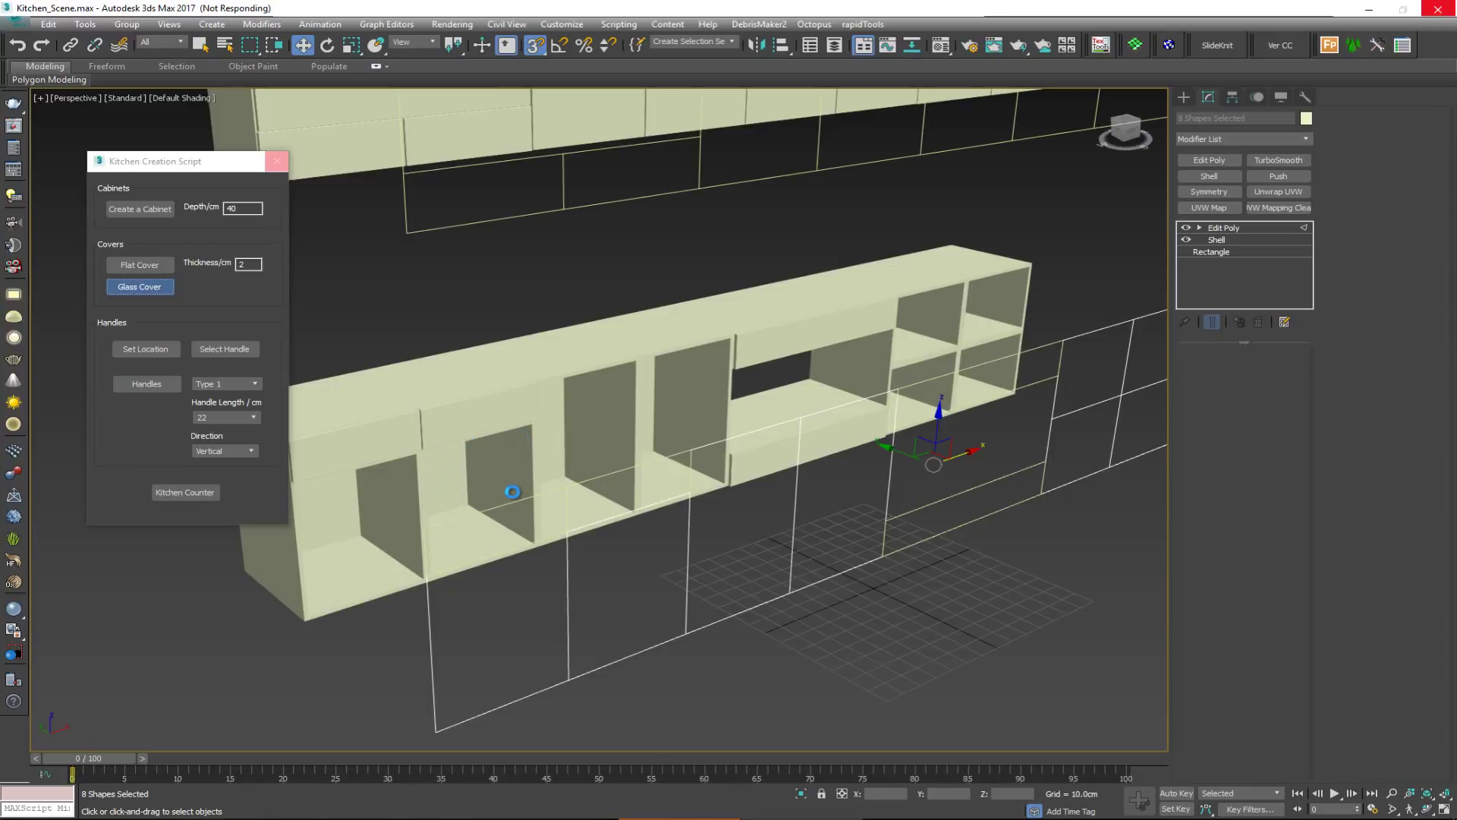
{"action": "scroll", "coordinate": [511, 485], "scroll_direction": "up", "scroll_amount": 4}
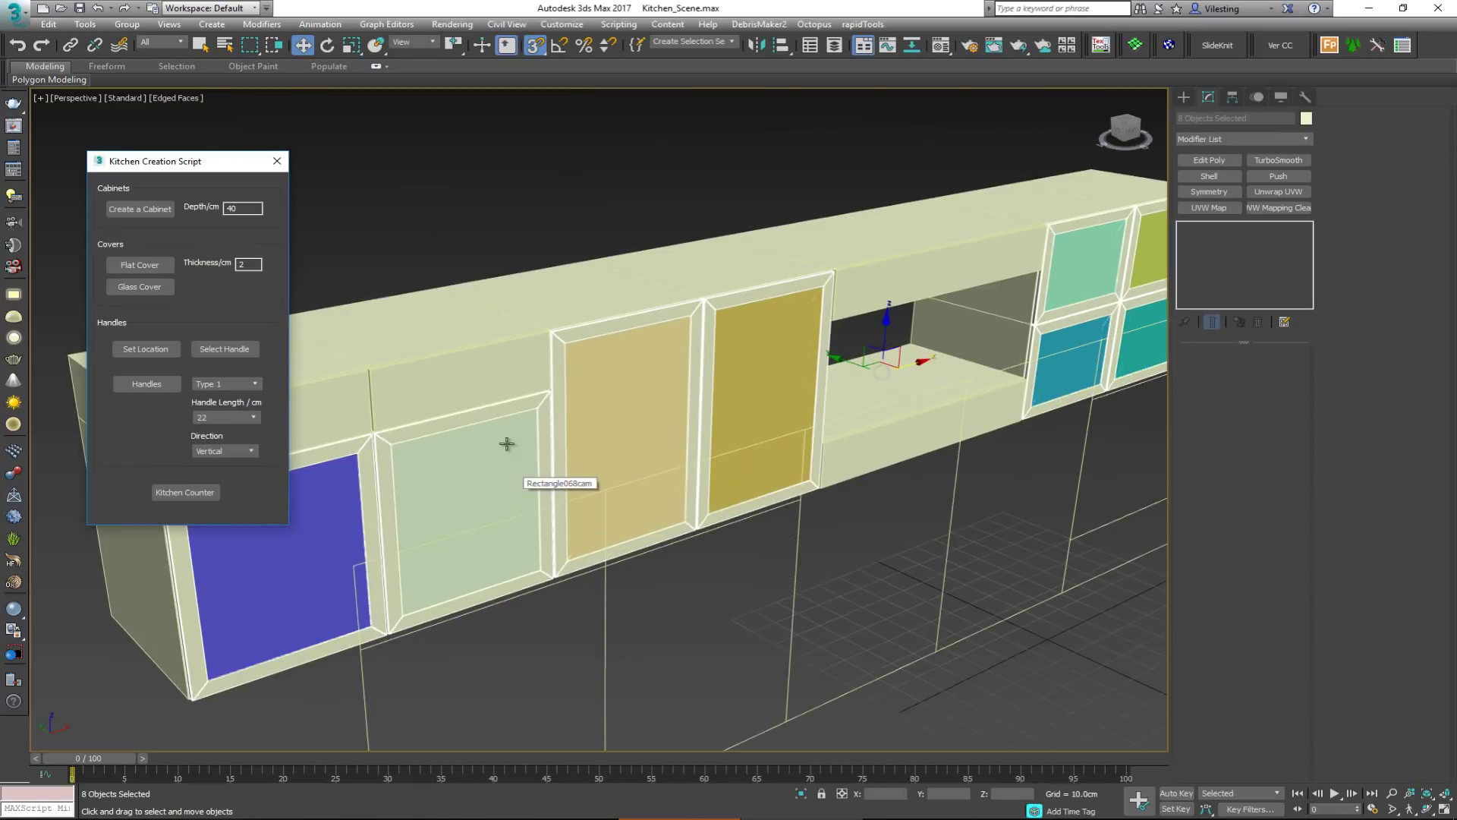
{"action": "middle_click_drag", "start_coordinate": [507, 443], "coordinate": [725, 391]}
Step: Turn on See-Through and check each glass cover in the left group
{"action": "left_click", "coordinate": [562, 639]}
{"action": "left_click", "coordinate": [513, 530]}
{"action": "key", "text": "alt+x"}
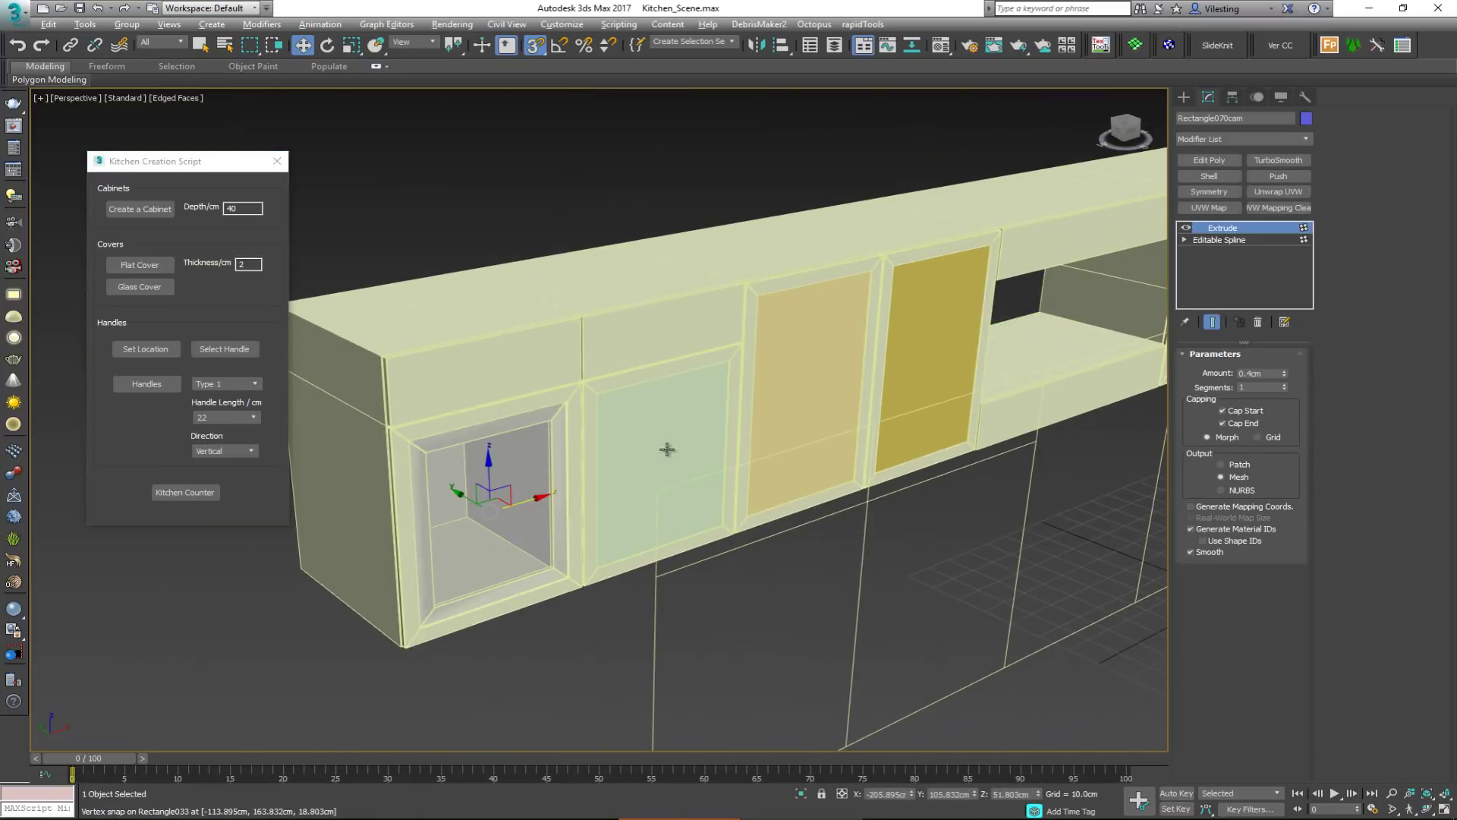
{"action": "left_click", "coordinate": [666, 450]}
{"action": "left_click", "coordinate": [805, 410]}
{"action": "left_click", "coordinate": [922, 356]}
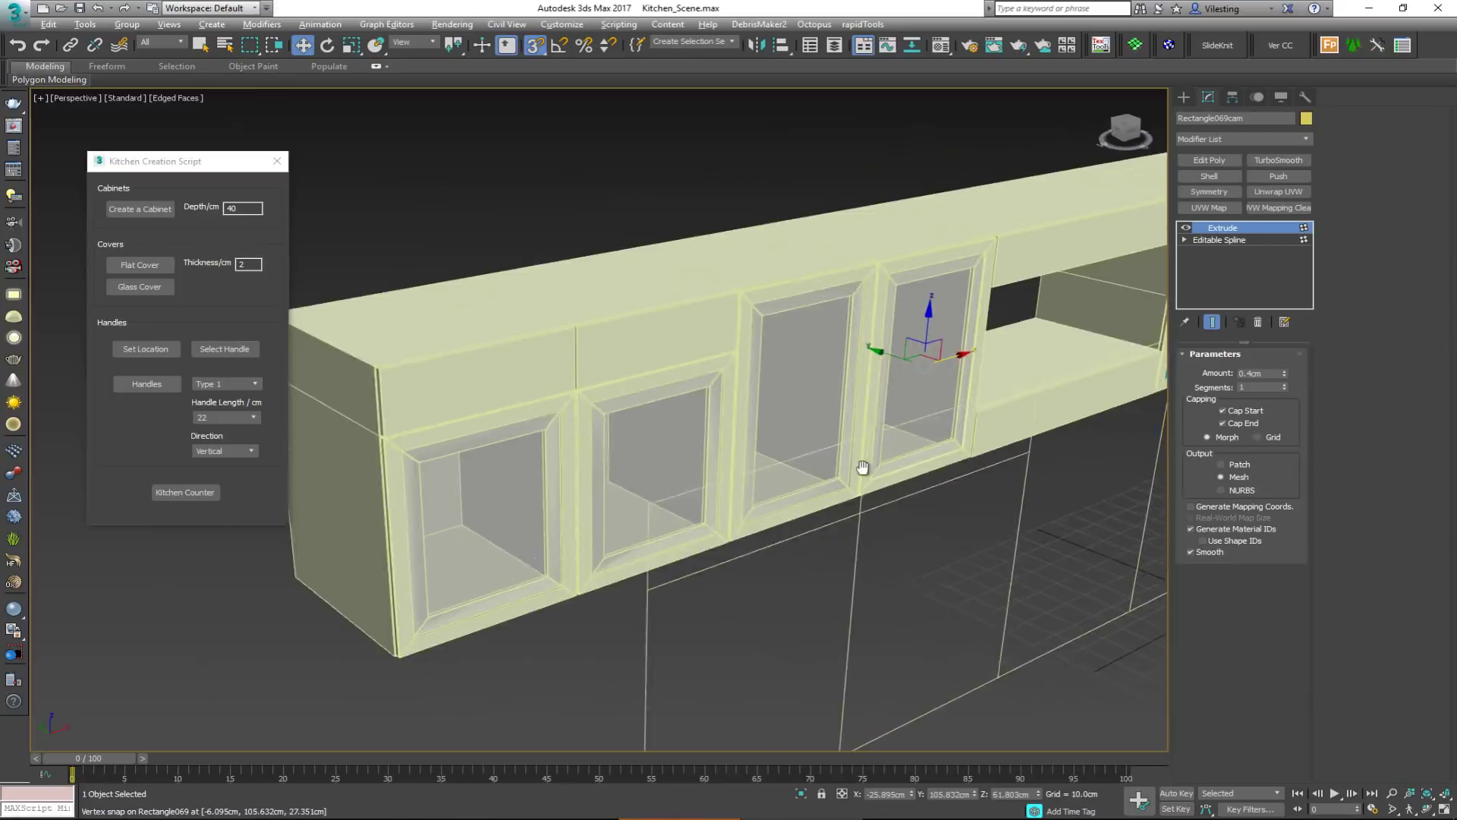
Step: Check the four covers of the right-hand group, then deselect and turn off Edged Faces
{"action": "middle_click_drag", "start_coordinate": [863, 466], "coordinate": [686, 497]}
{"action": "left_click", "coordinate": [717, 423]}
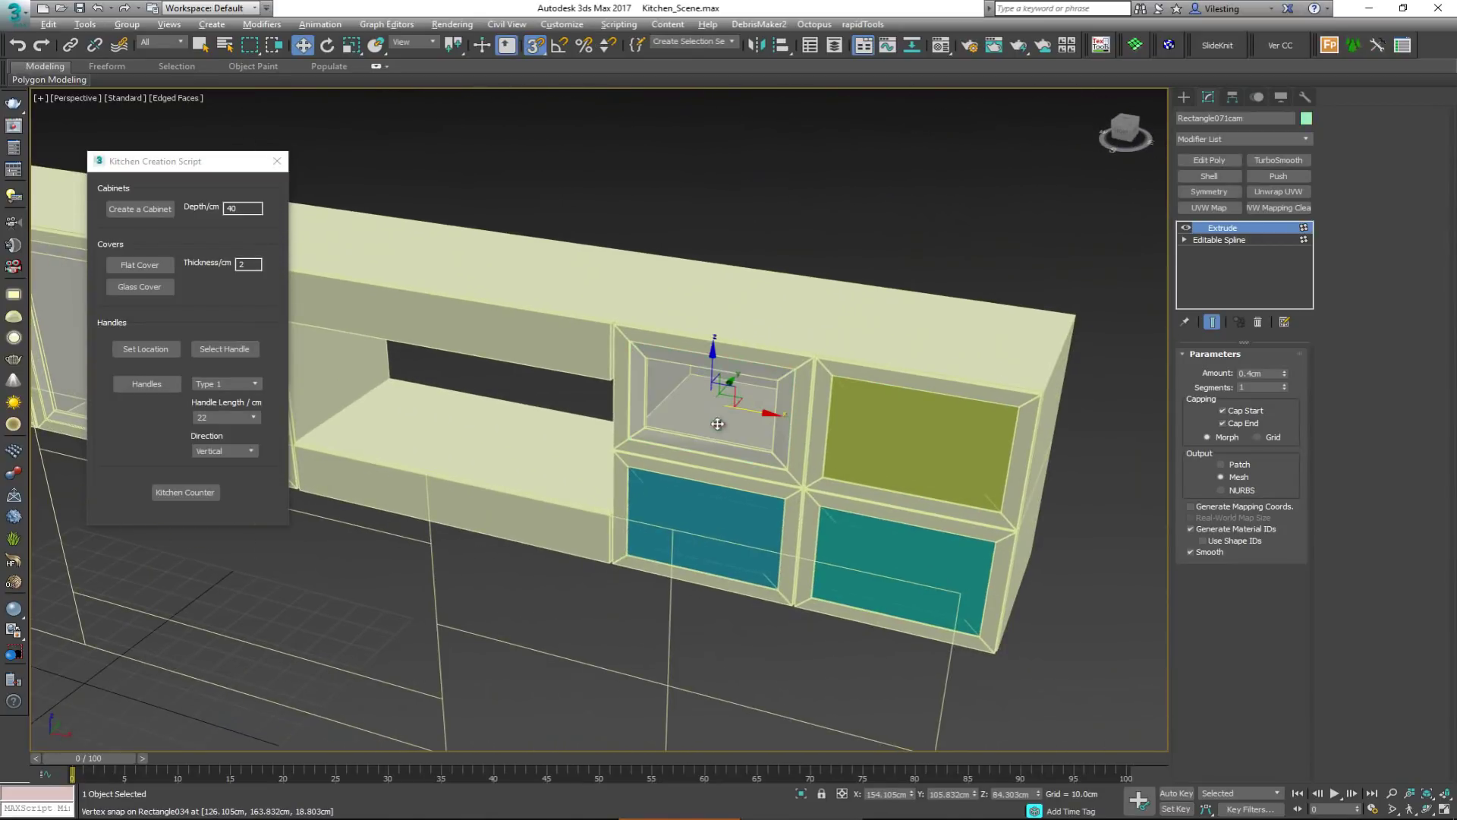
{"action": "left_click", "coordinate": [721, 518]}
{"action": "left_click", "coordinate": [907, 535]}
{"action": "left_click", "coordinate": [938, 497]}
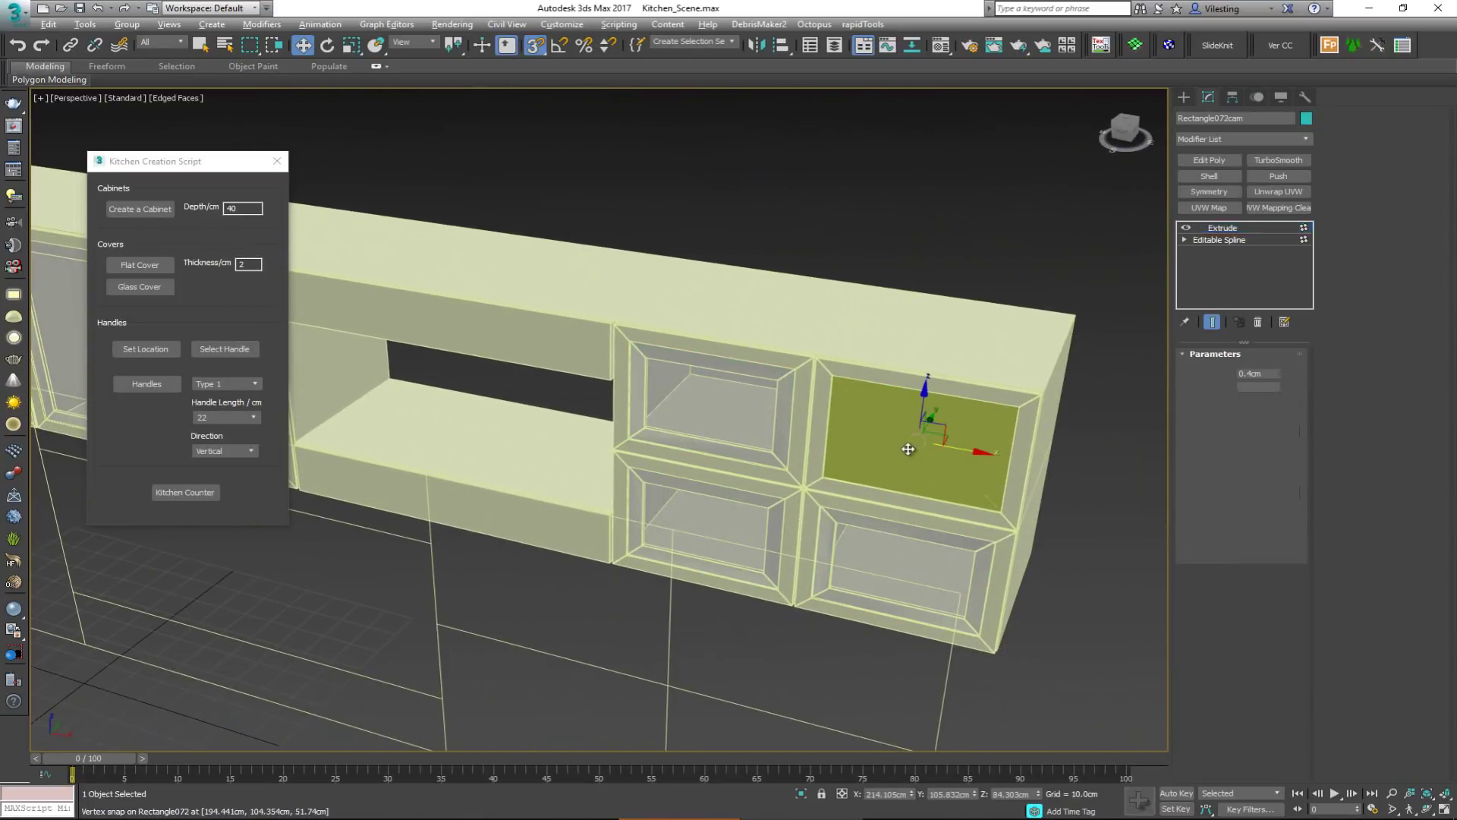
{"action": "left_click", "coordinate": [1061, 618]}
{"action": "scroll", "coordinate": [575, 498], "scroll_direction": "down", "scroll_amount": 5}
{"action": "middle_click_drag", "start_coordinate": [575, 498], "coordinate": [793, 482]}
{"action": "scroll", "coordinate": [518, 508], "scroll_direction": "up", "scroll_amount": 8}
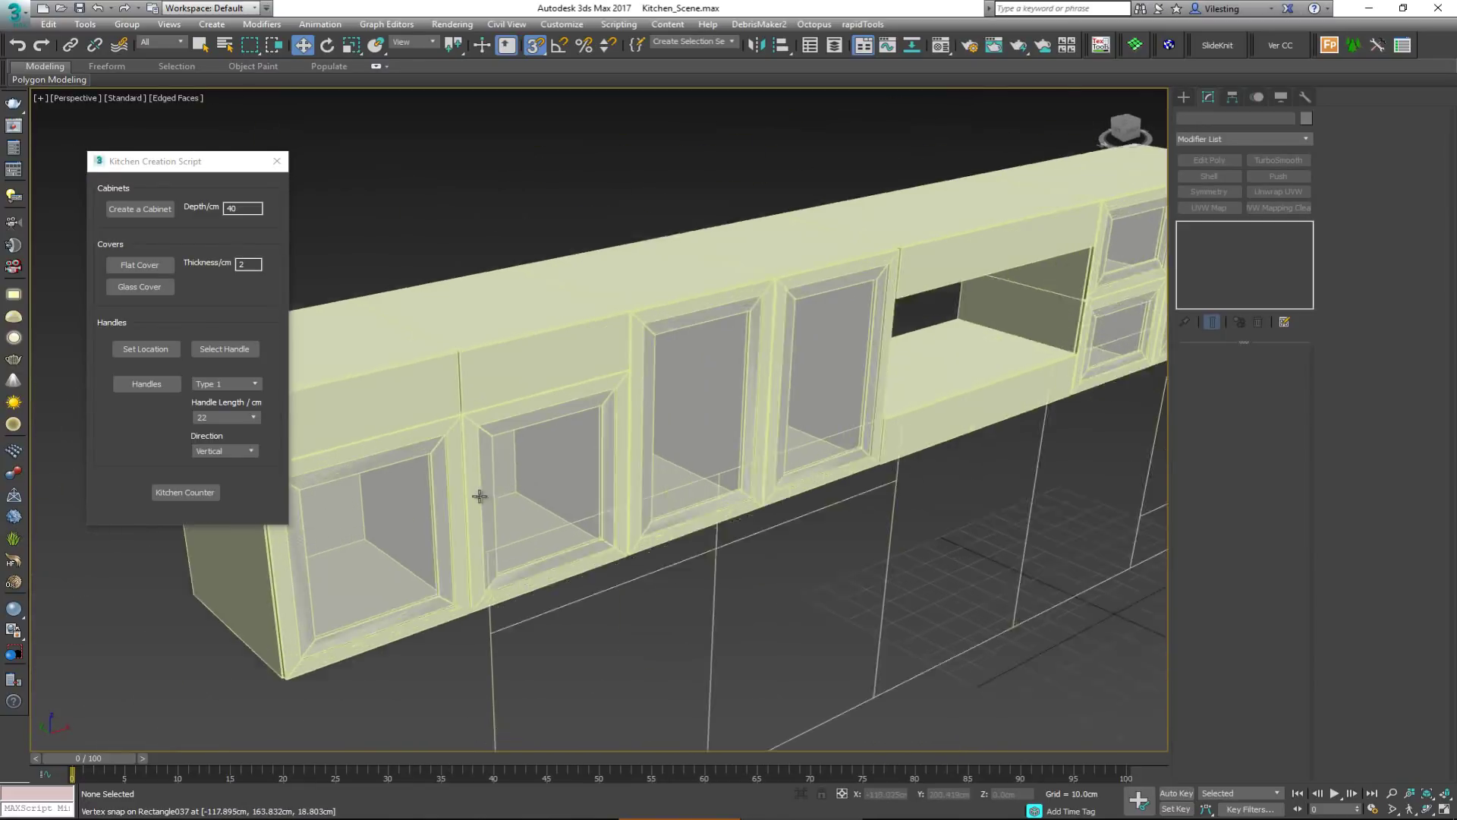
{"action": "key", "text": "F4"}
Step: Isolate the left glass-cover frame and show its edged faces
{"action": "left_click", "coordinate": [436, 431]}
{"action": "middle_click_drag", "start_coordinate": [423, 456], "coordinate": [507, 421], "text": "alt"}
{"action": "key", "text": "alt+q"}
{"action": "scroll", "coordinate": [505, 458], "scroll_direction": "up", "scroll_amount": 10}
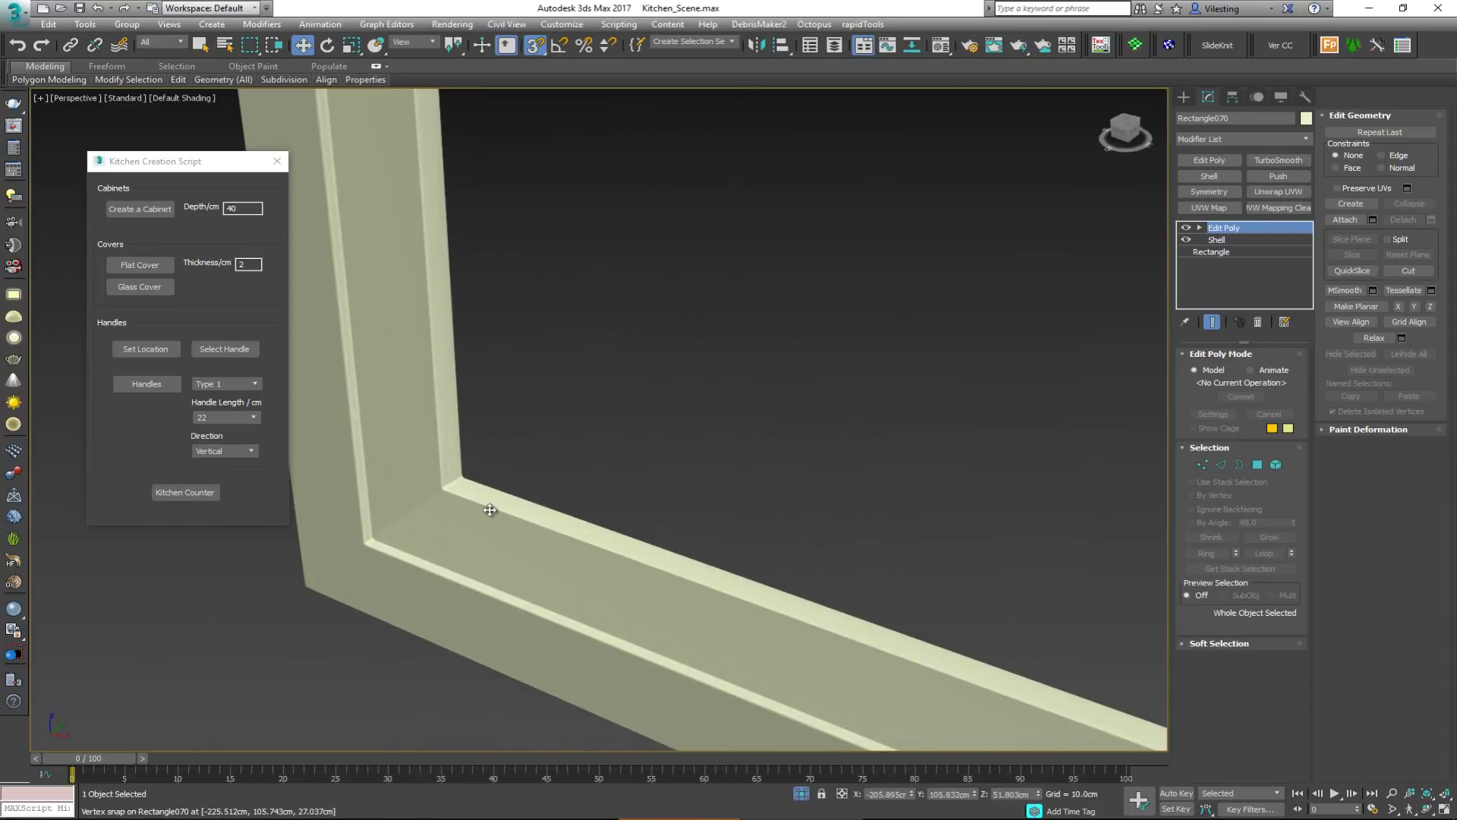
{"action": "key", "text": "F4"}
{"action": "scroll", "coordinate": [451, 481], "scroll_direction": "down", "scroll_amount": 2}
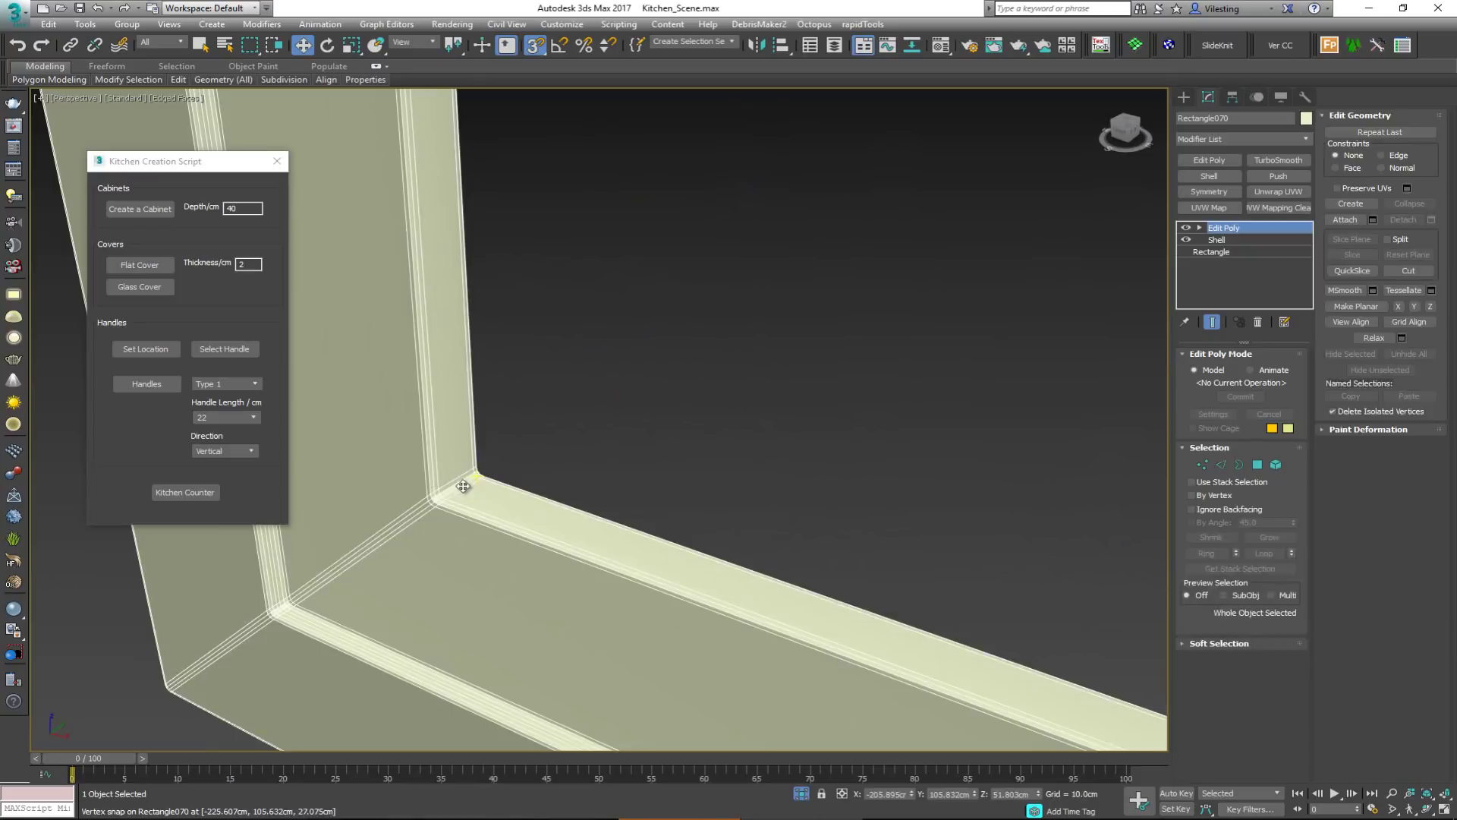
Step: Select the frame's inner-corner edge loop, convert it to polygons and grow it four times
{"action": "key", "text": "2"}
{"action": "double_click", "coordinate": [459, 484]}
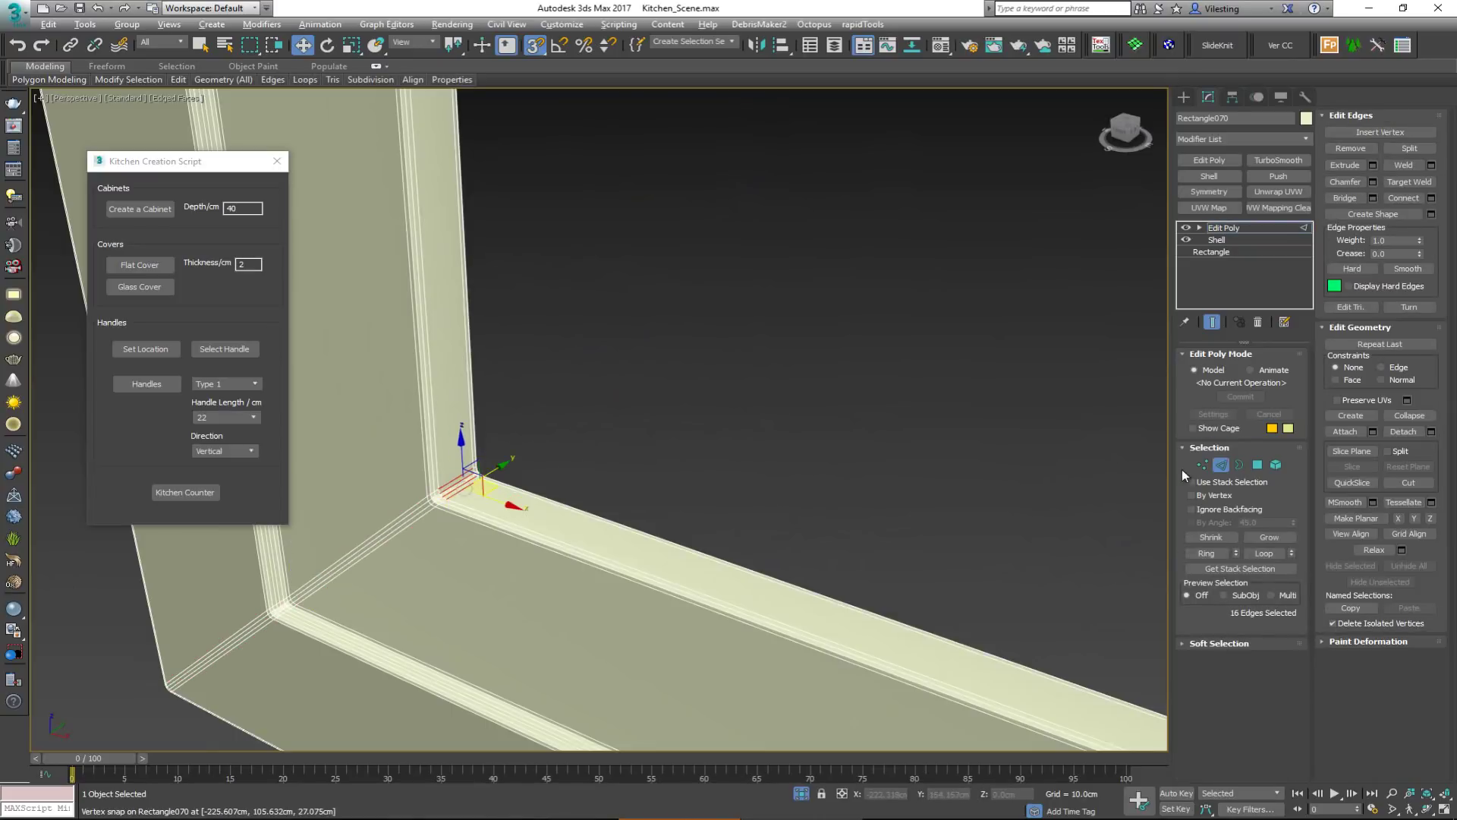
{"action": "left_click", "coordinate": [1257, 465], "text": "ctrl"}
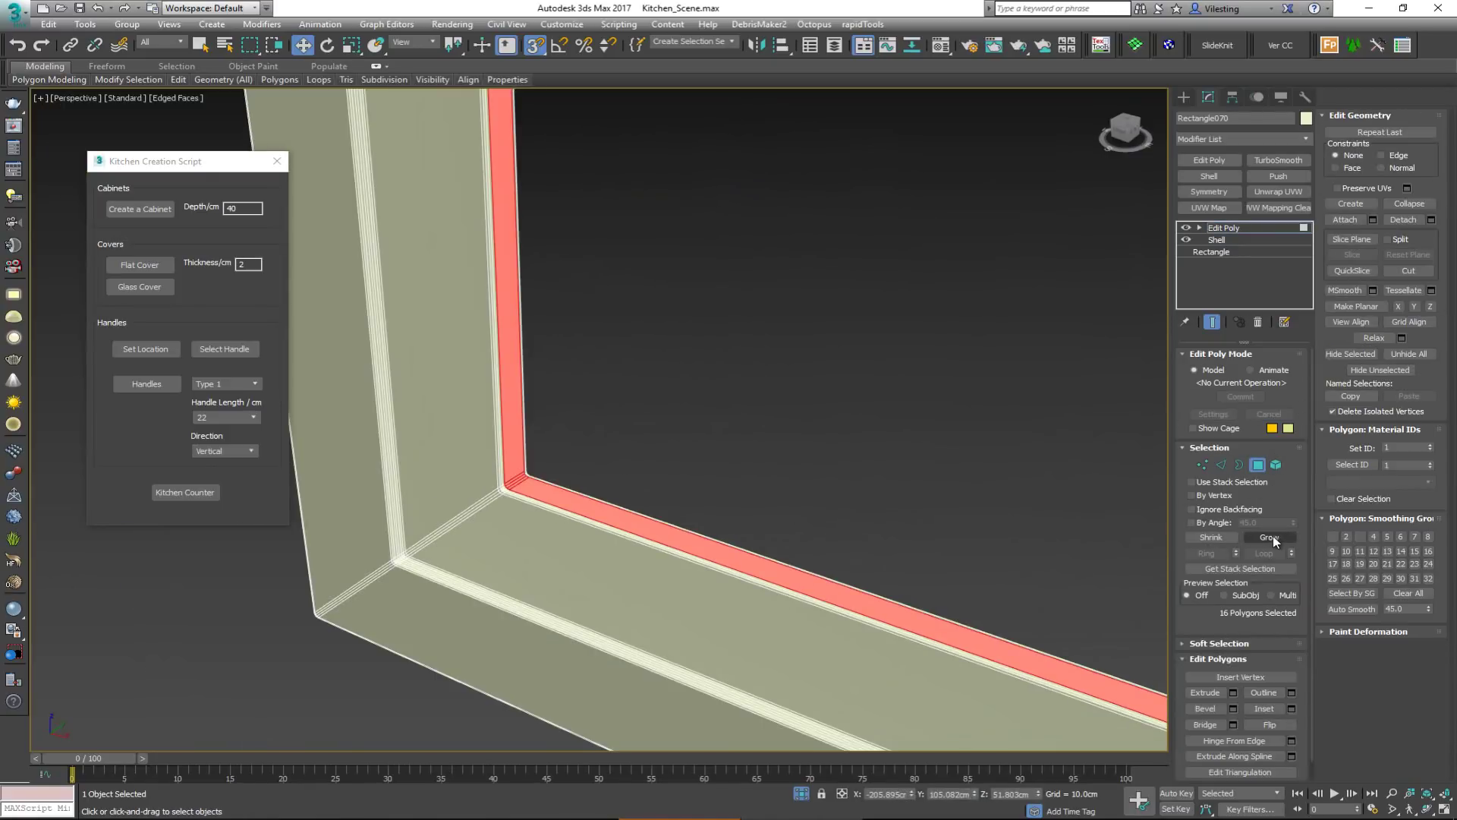
{"action": "left_click", "coordinate": [1273, 536]}
{"action": "left_click", "coordinate": [1273, 536]}
{"action": "left_click", "coordinate": [1273, 535]}
{"action": "left_click", "coordinate": [1273, 536]}
{"action": "left_click", "coordinate": [1273, 535]}
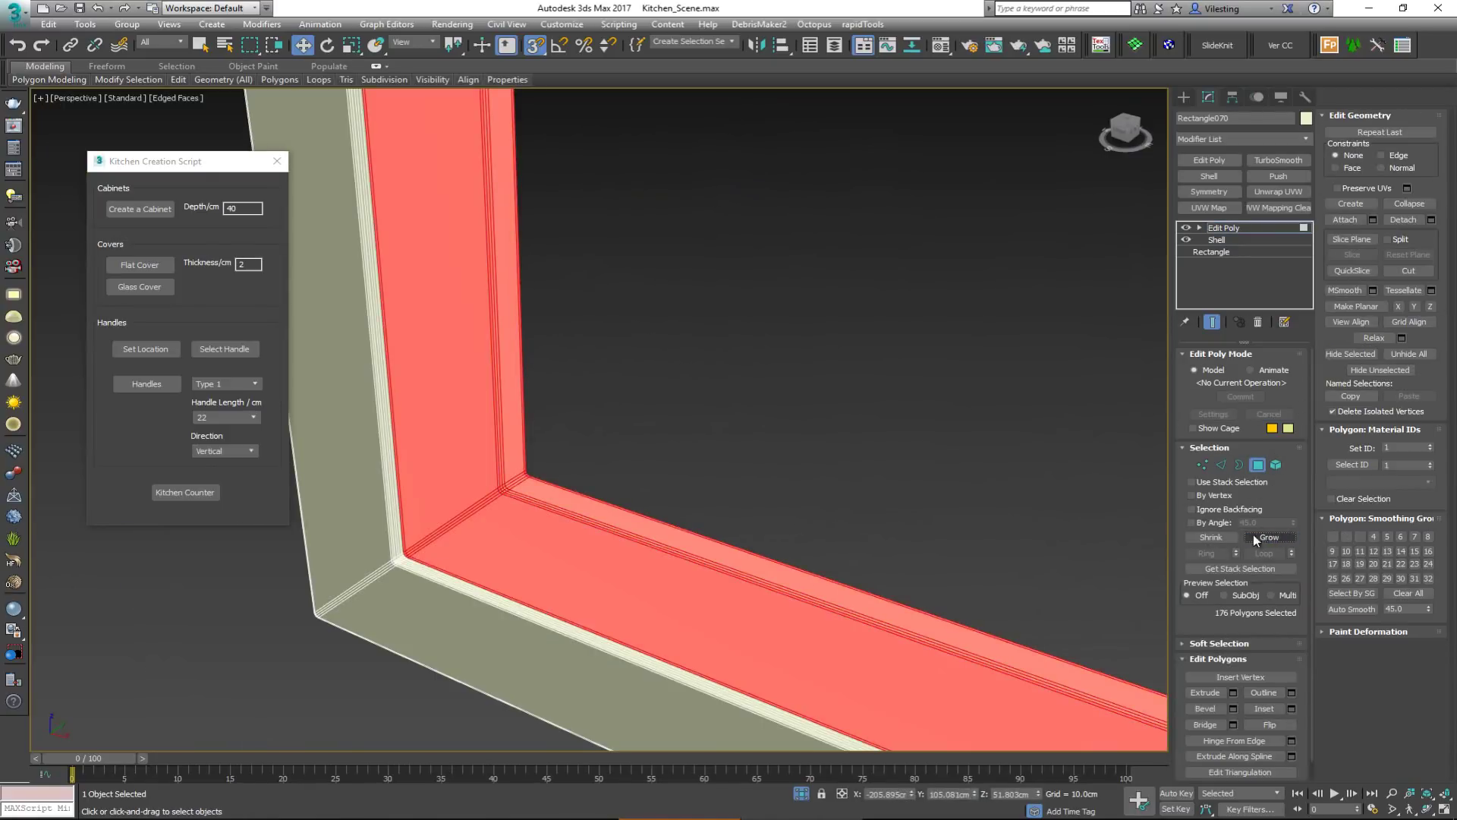
{"action": "left_click", "coordinate": [707, 511]}
Step: Return to object level and review the frame in border and polygon modes
{"action": "scroll", "coordinate": [865, 494], "scroll_direction": "down", "scroll_amount": 2}
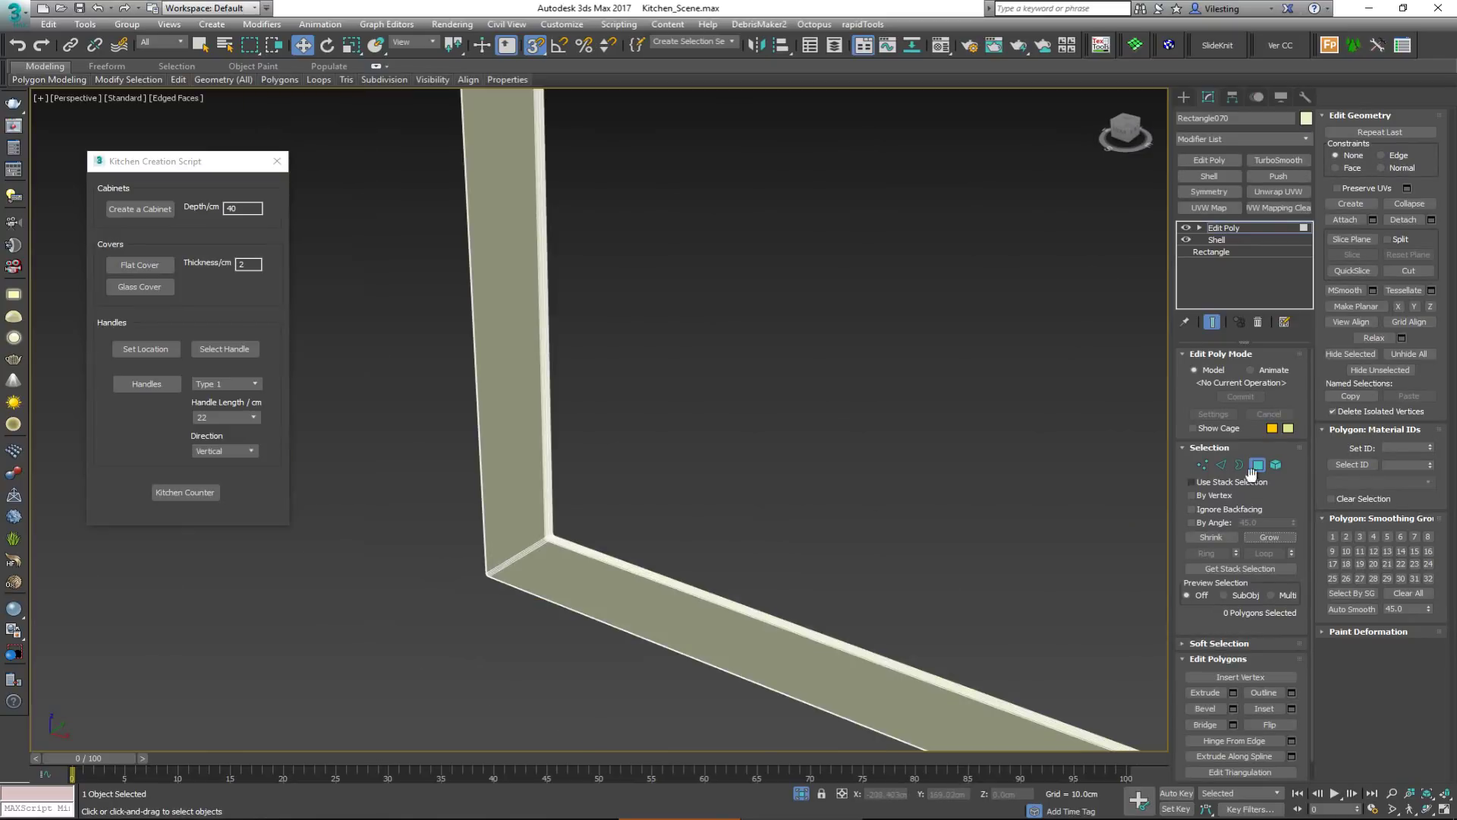
{"action": "left_click", "coordinate": [1256, 464]}
{"action": "scroll", "coordinate": [867, 485], "scroll_direction": "up", "scroll_amount": 5}
{"action": "scroll", "coordinate": [892, 471], "scroll_direction": "down", "scroll_amount": 3}
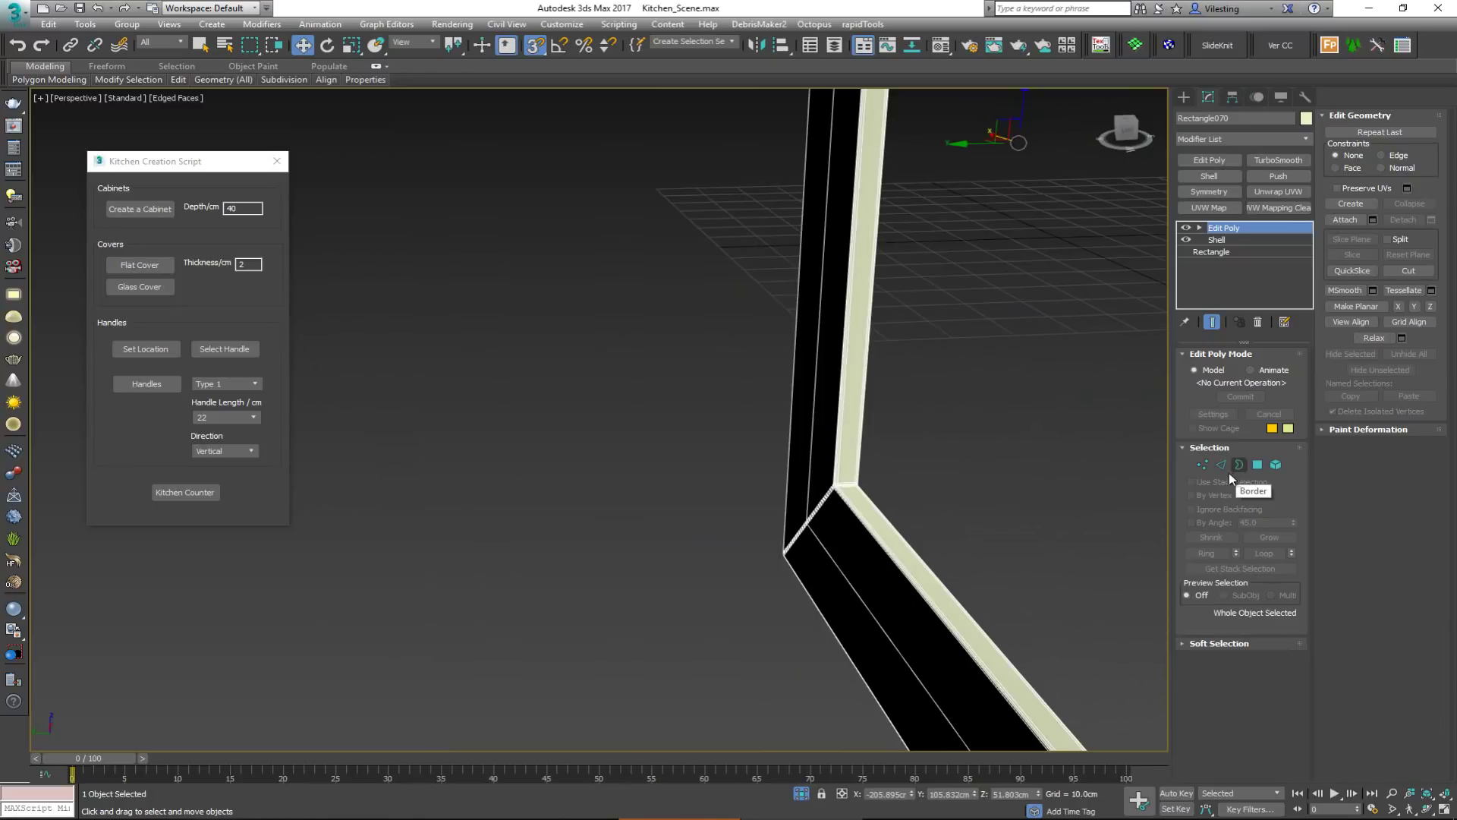
{"action": "scroll", "coordinate": [774, 384], "scroll_direction": "up", "scroll_amount": 5}
{"action": "middle_click_drag", "start_coordinate": [812, 406], "coordinate": [744, 404], "text": "alt"}
{"action": "key", "text": "3"}
{"action": "key", "text": "4"}
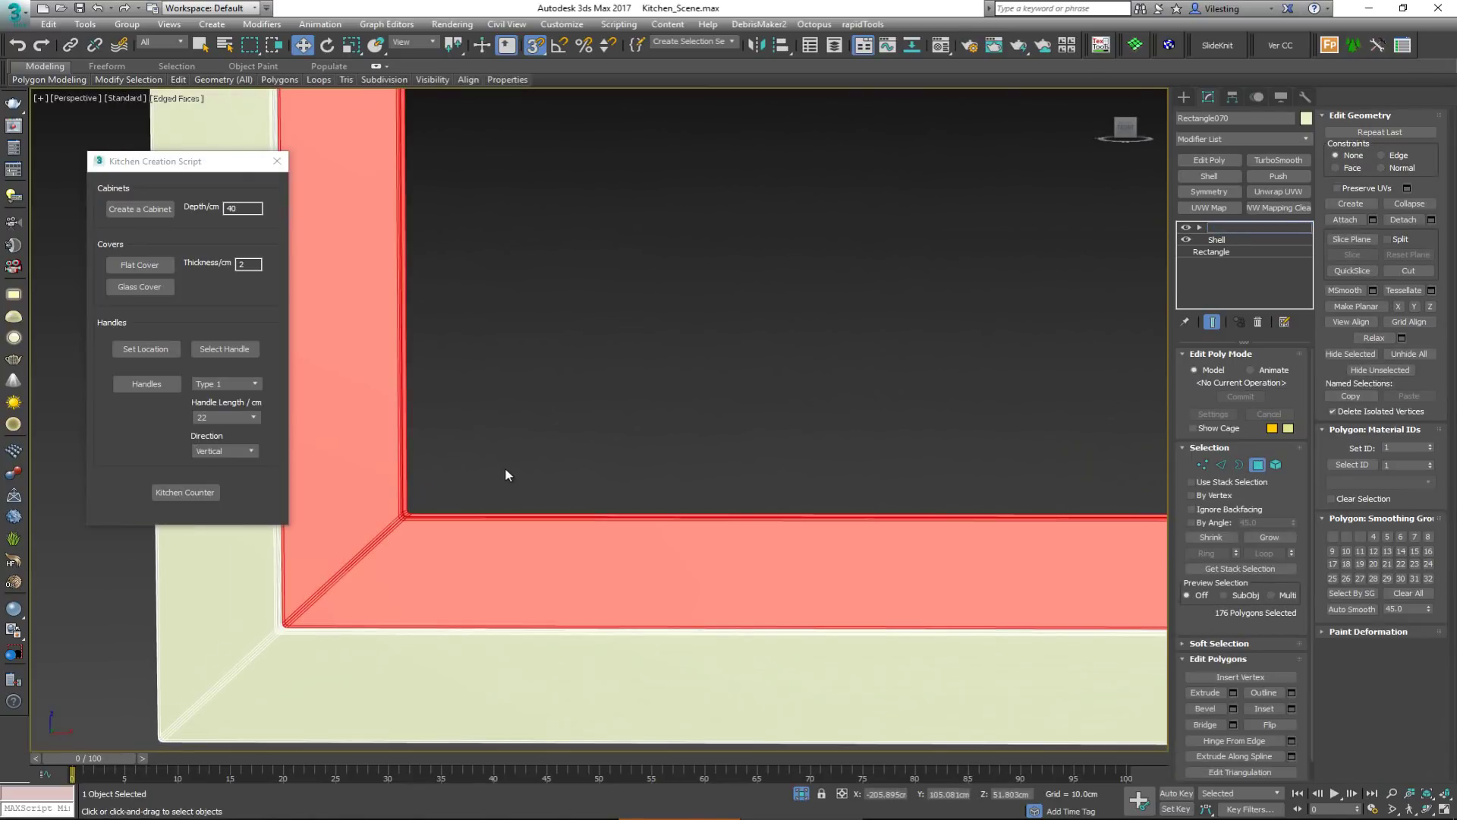
{"action": "left_click", "coordinate": [635, 390]}
{"action": "scroll", "coordinate": [630, 409], "scroll_direction": "down", "scroll_amount": 6}
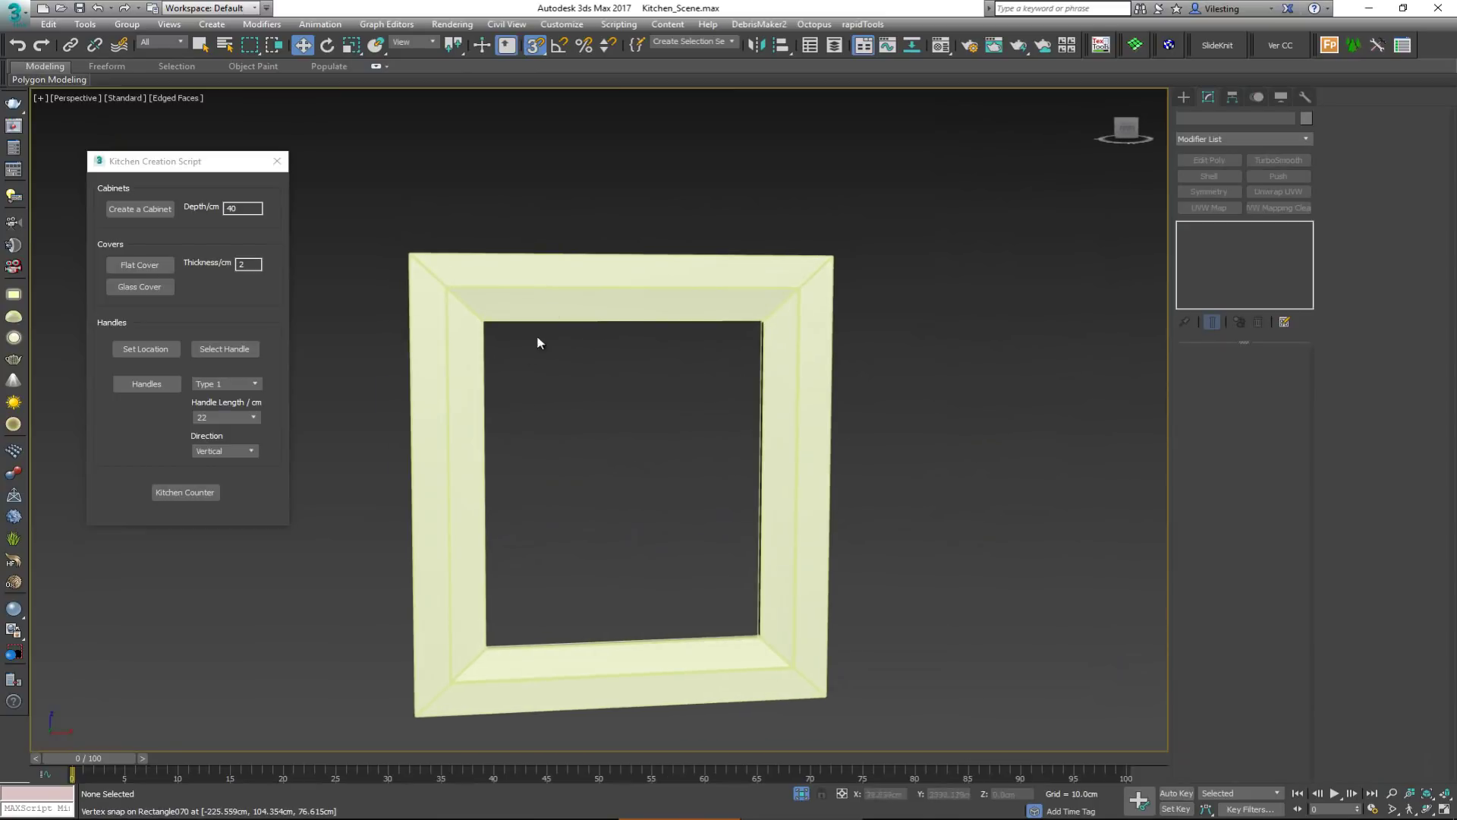
Step: End isolation from the quad menu and orbit to a higher frontal view of all cabinets
{"action": "right_click", "coordinate": [728, 410]}
{"action": "left_click", "coordinate": [772, 294]}
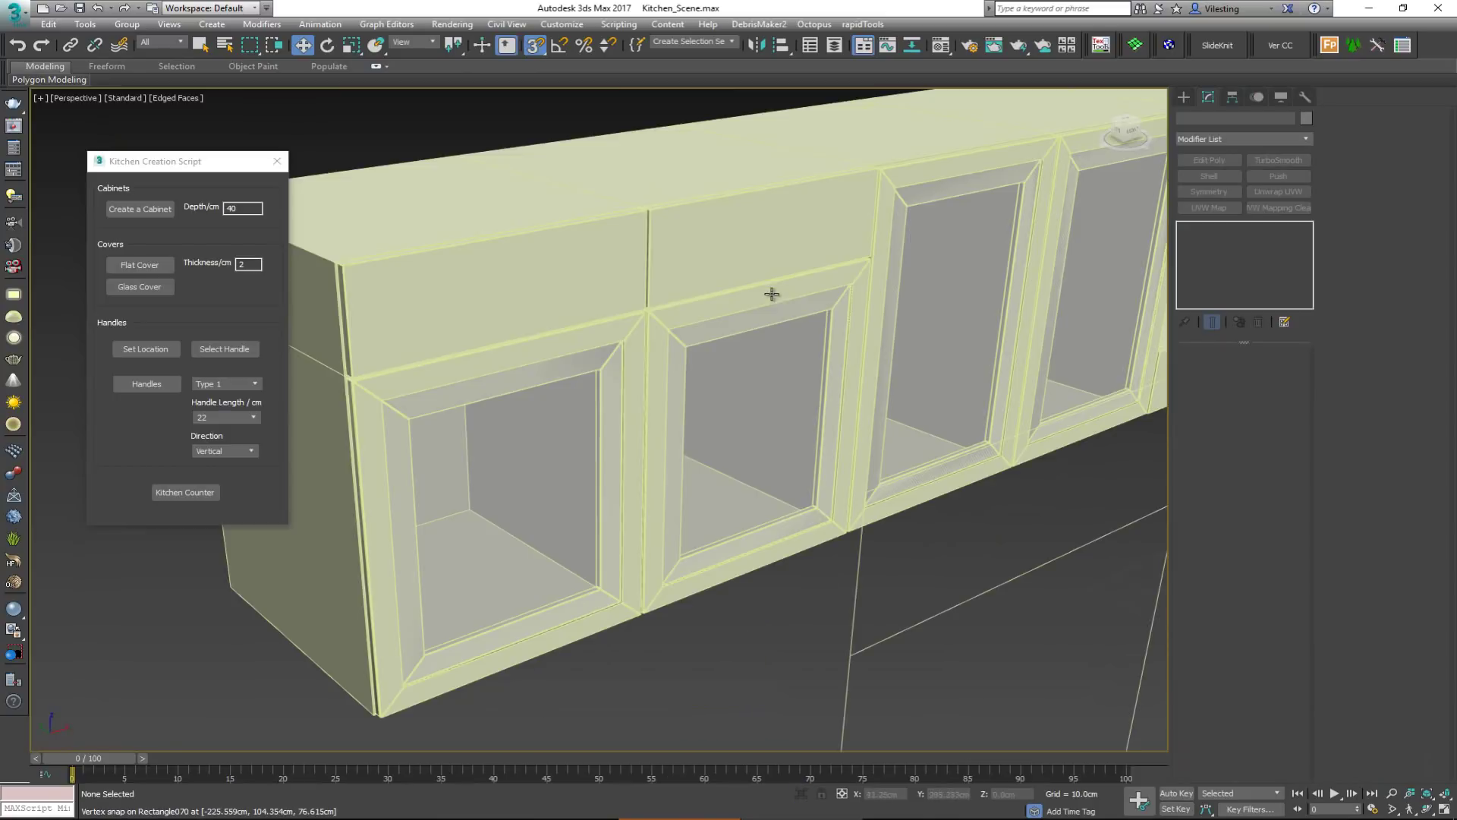
{"action": "middle_click_drag", "start_coordinate": [761, 413], "coordinate": [690, 476], "text": "alt"}
{"action": "middle_click_drag", "start_coordinate": [810, 443], "coordinate": [598, 480]}
{"action": "scroll", "coordinate": [653, 493], "scroll_direction": "down", "scroll_amount": 4}
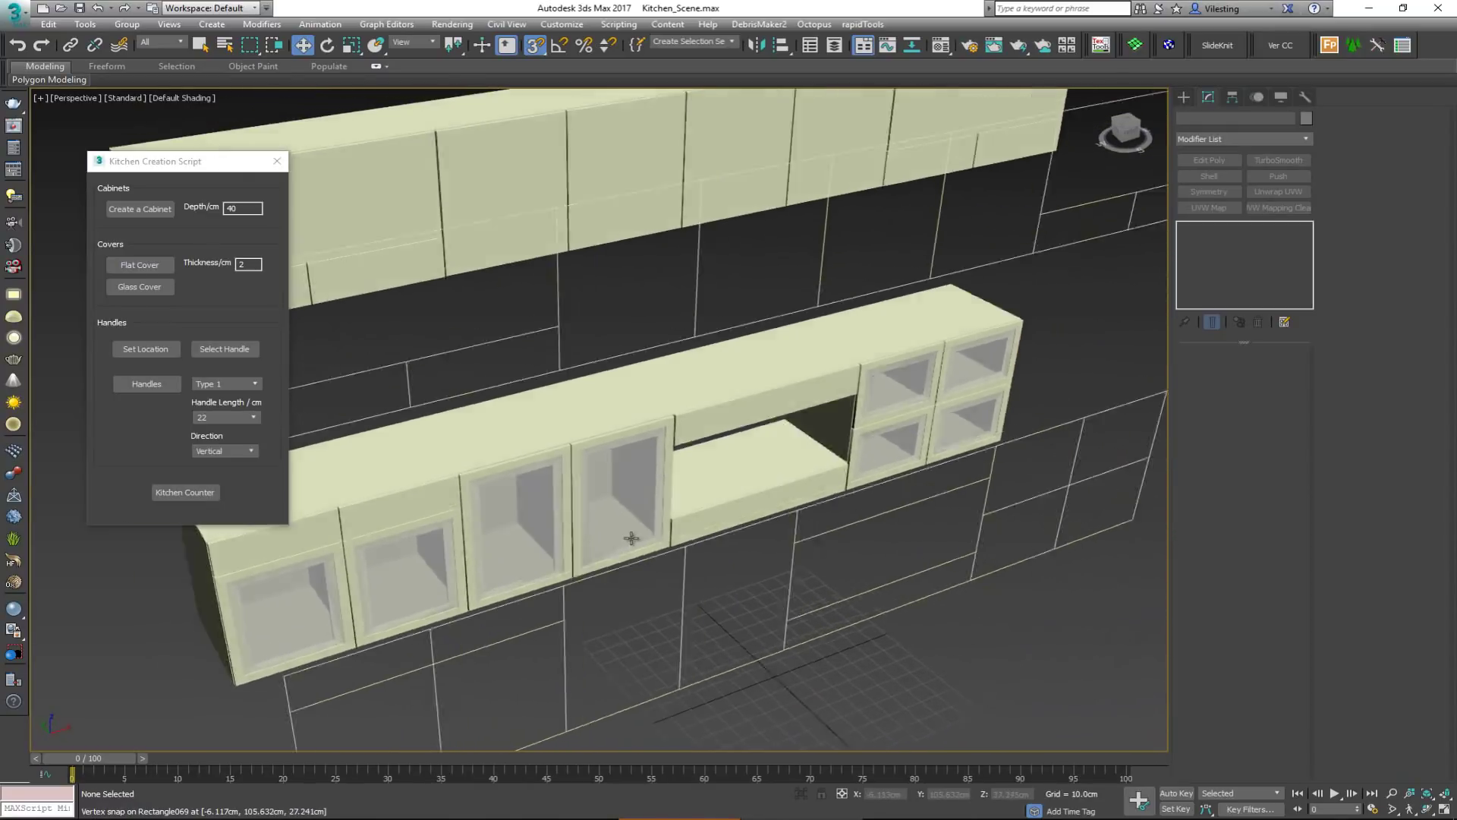
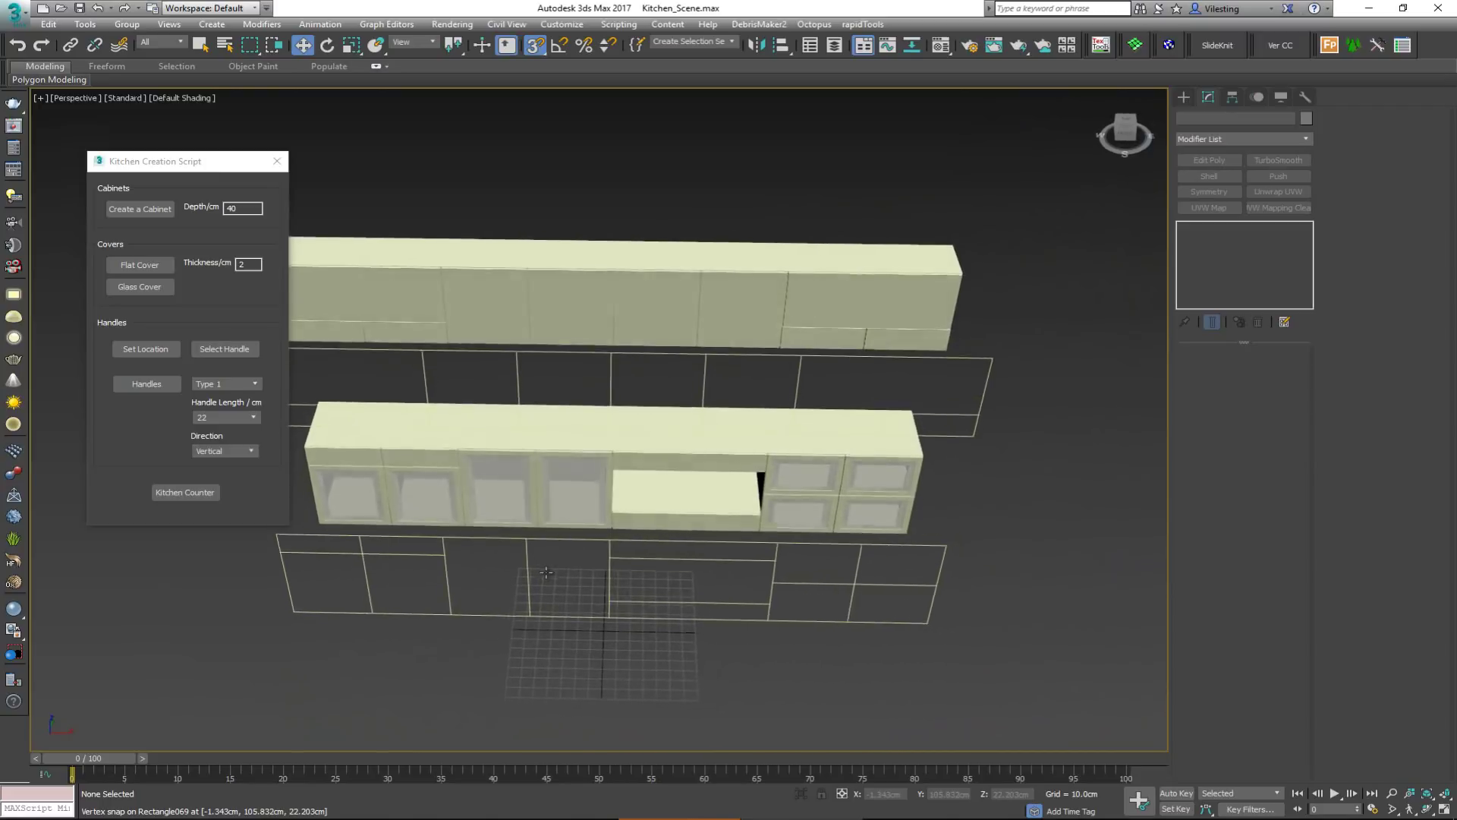
Step: Turn off snapping and select the twelve upper door outlines
{"action": "key", "text": "s"}
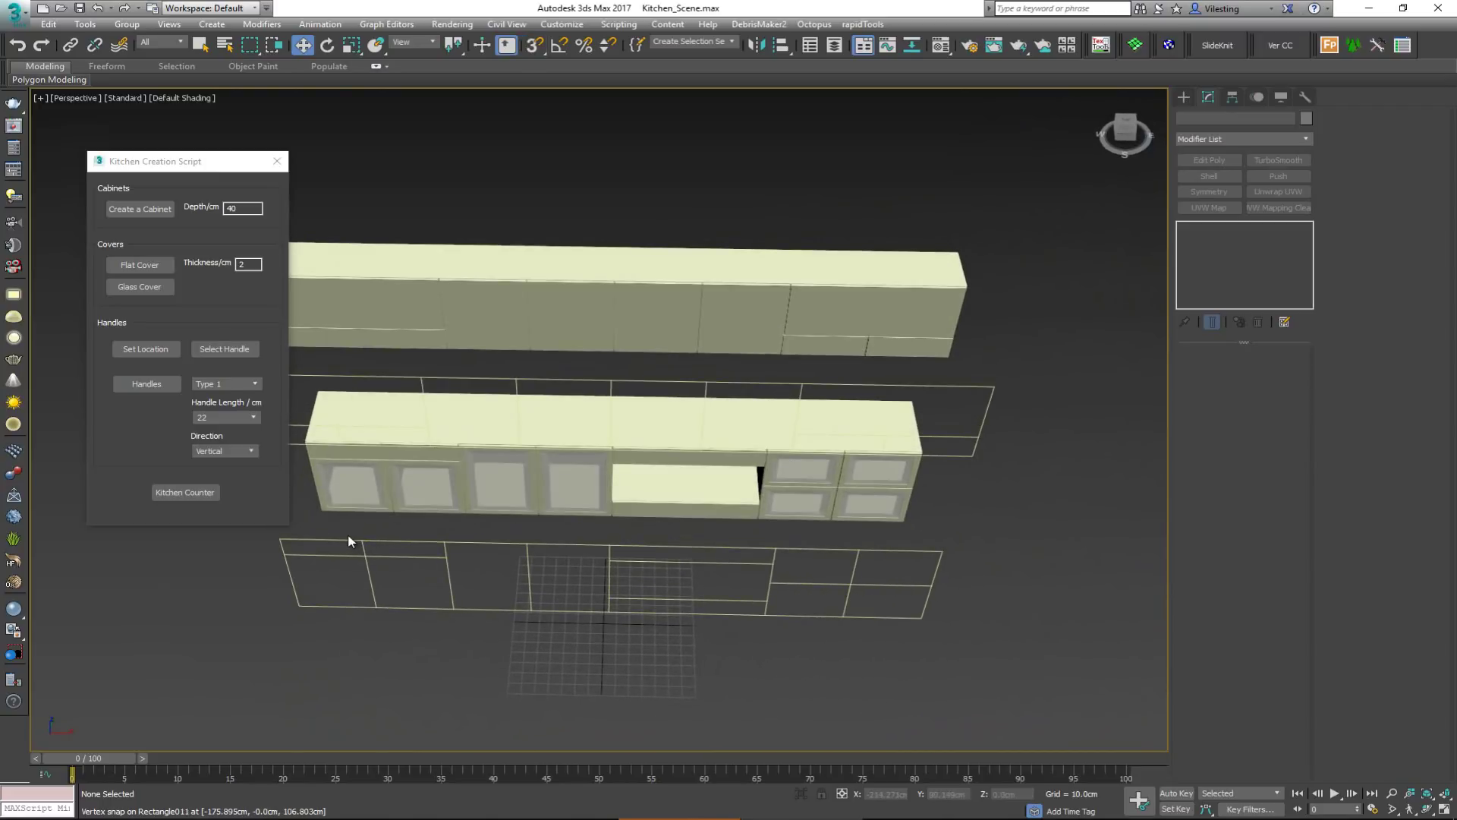
{"action": "left_click_drag", "start_coordinate": [390, 556], "coordinate": [390, 556]}
{"action": "middle_click_drag", "start_coordinate": [408, 541], "coordinate": [583, 451], "text": "alt"}
{"action": "left_click_drag", "start_coordinate": [428, 399], "coordinate": [419, 427]}
{"action": "middle_click_drag", "start_coordinate": [476, 442], "coordinate": [337, 472], "text": "alt"}
{"action": "key", "text": "shift+z"}
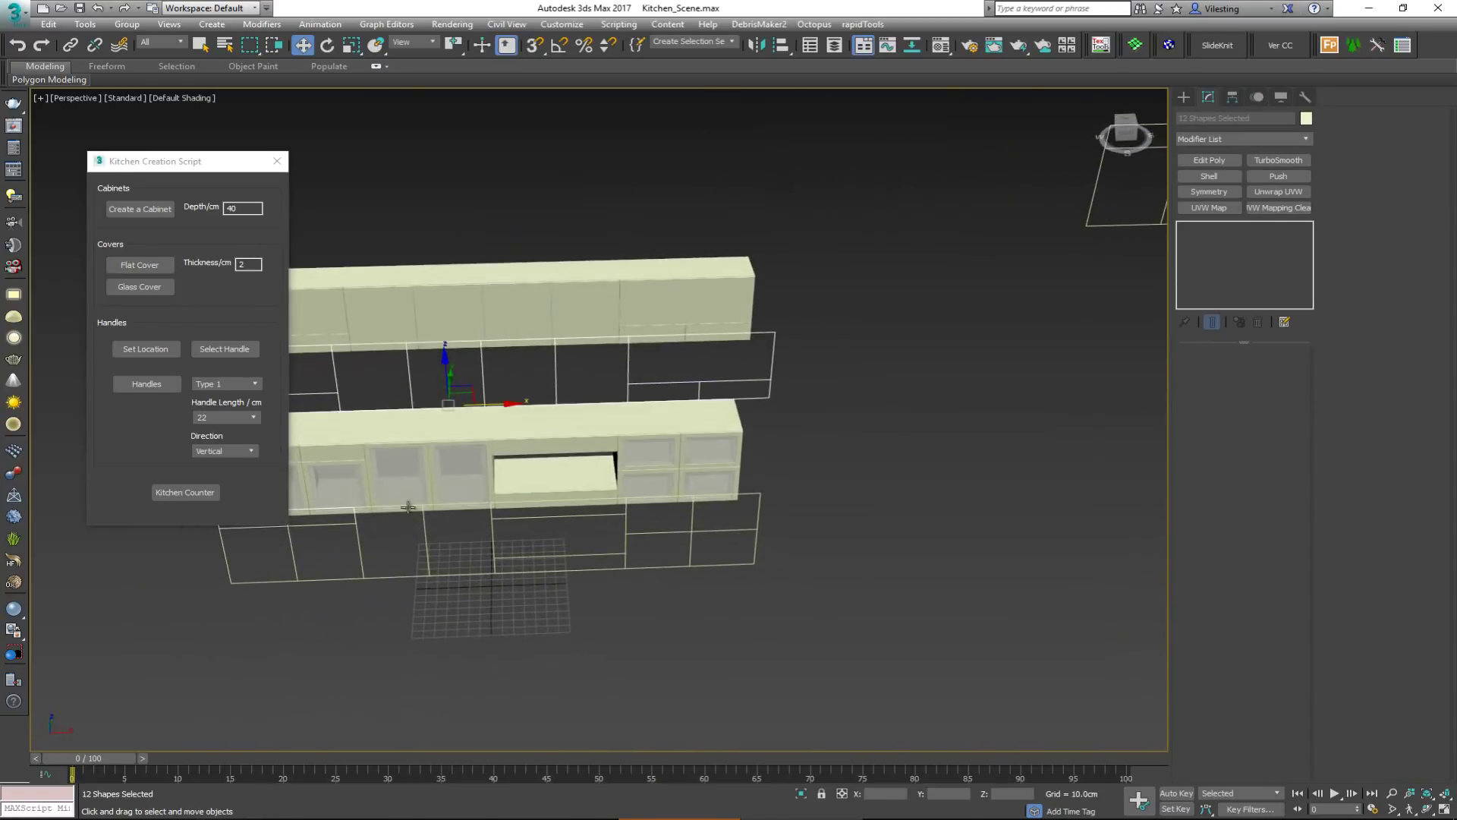
{"action": "key", "text": "shift+z"}
{"action": "left_click_drag", "start_coordinate": [543, 466], "coordinate": [542, 464], "text": "ctrl"}
Step: Orbit and zoom around the cabinets to check the upper outline selection
{"action": "middle_click_drag", "start_coordinate": [533, 479], "coordinate": [647, 494], "text": "alt"}
{"action": "middle_click_drag", "start_coordinate": [608, 510], "coordinate": [601, 485], "text": "alt"}
{"action": "key", "text": "shift+z"}
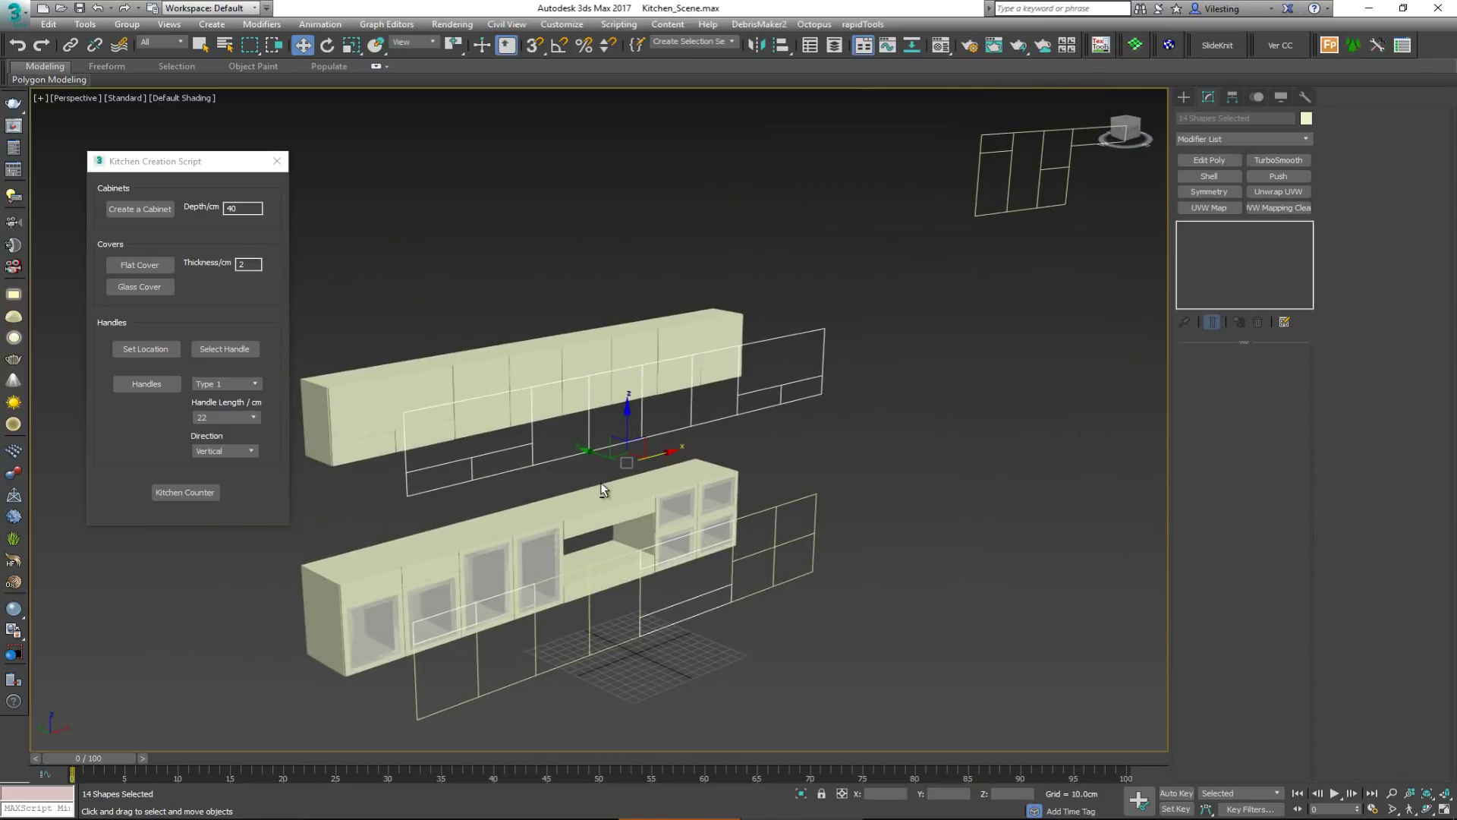
{"action": "key", "text": "shift+z"}
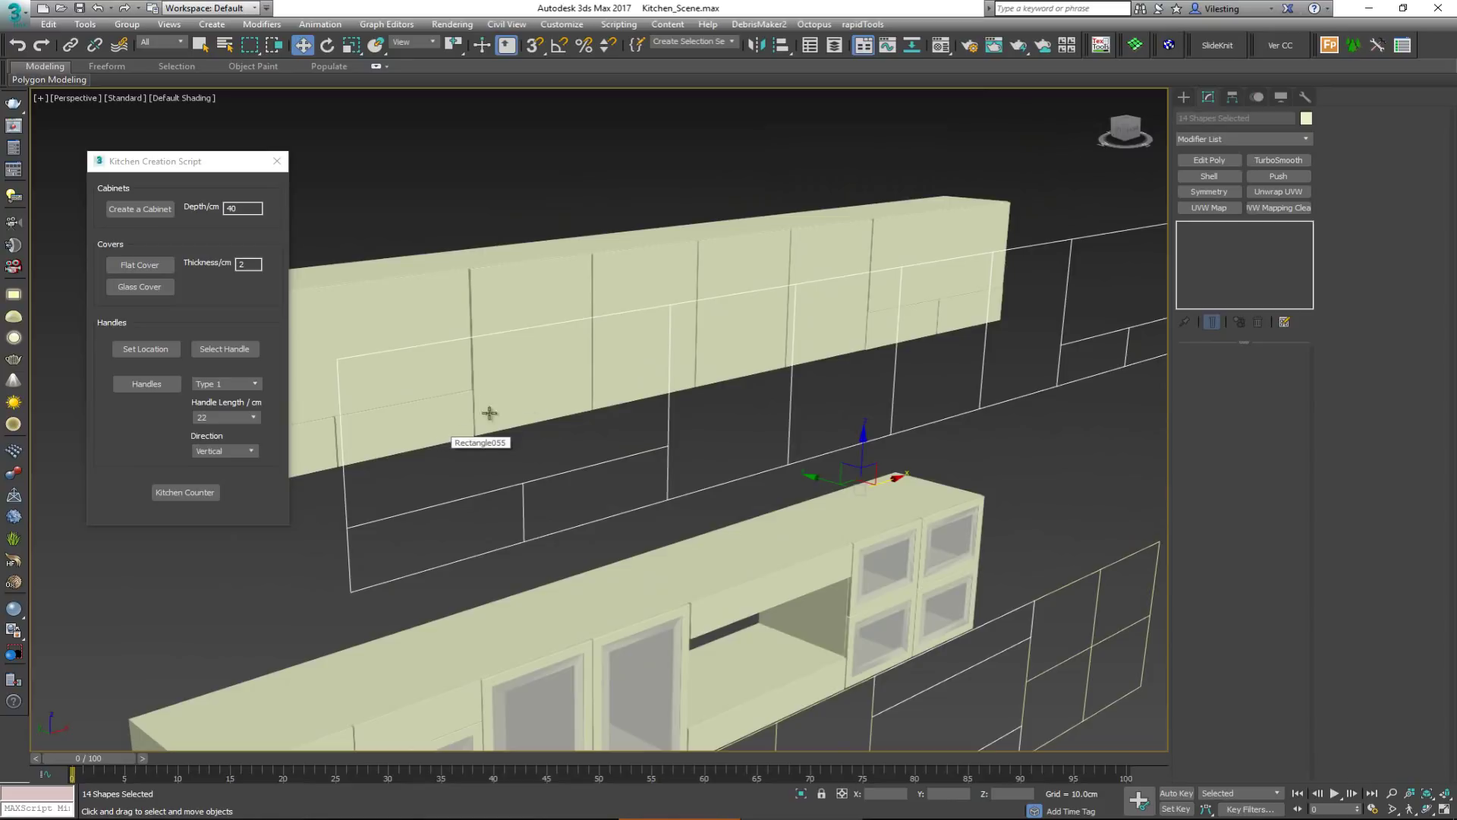
{"action": "key", "text": "shift+z"}
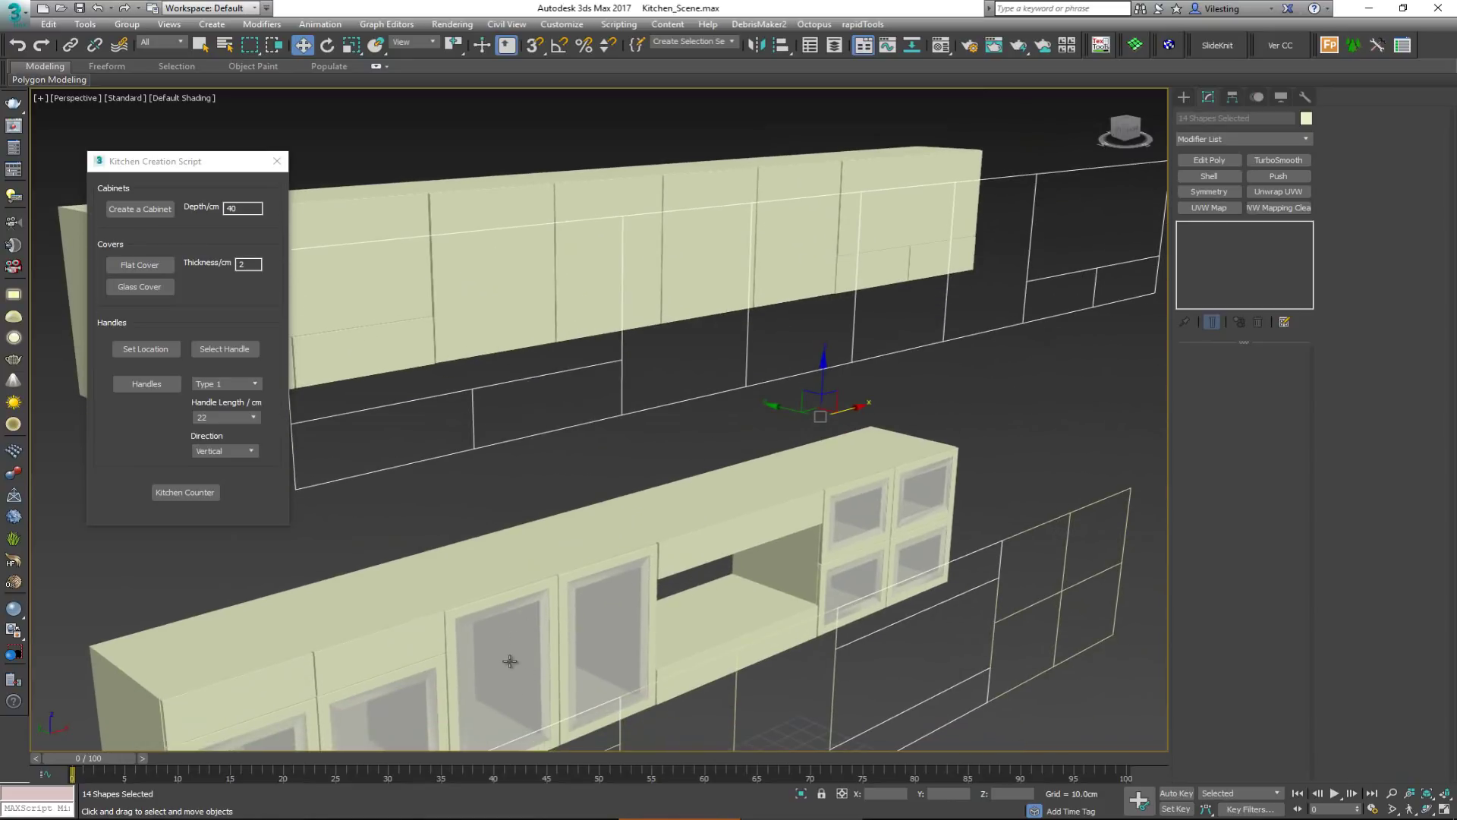
{"action": "key", "text": "shift+z"}
{"action": "key", "text": "shift+z"}
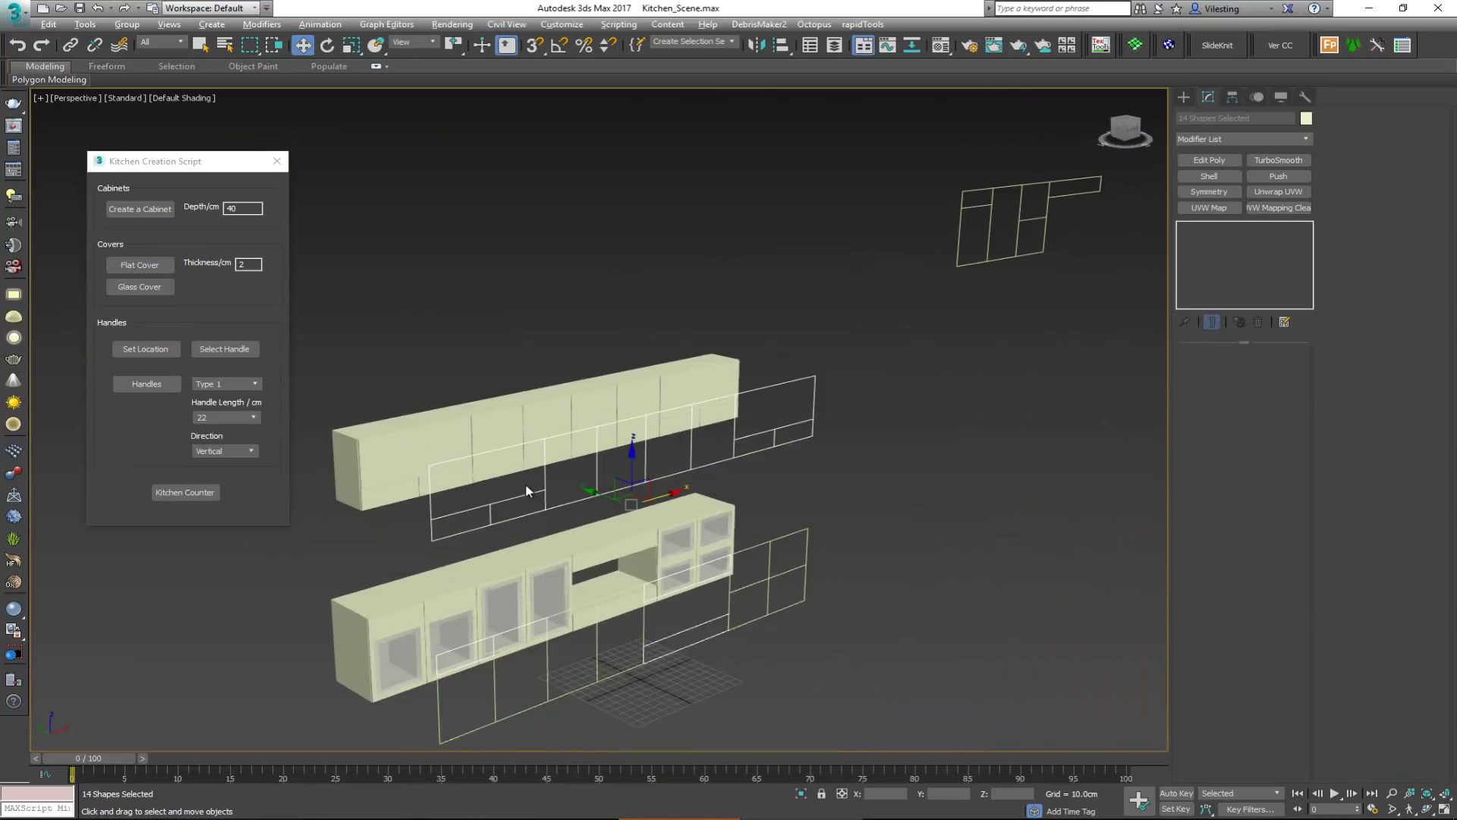
{"action": "key", "text": "shift+z"}
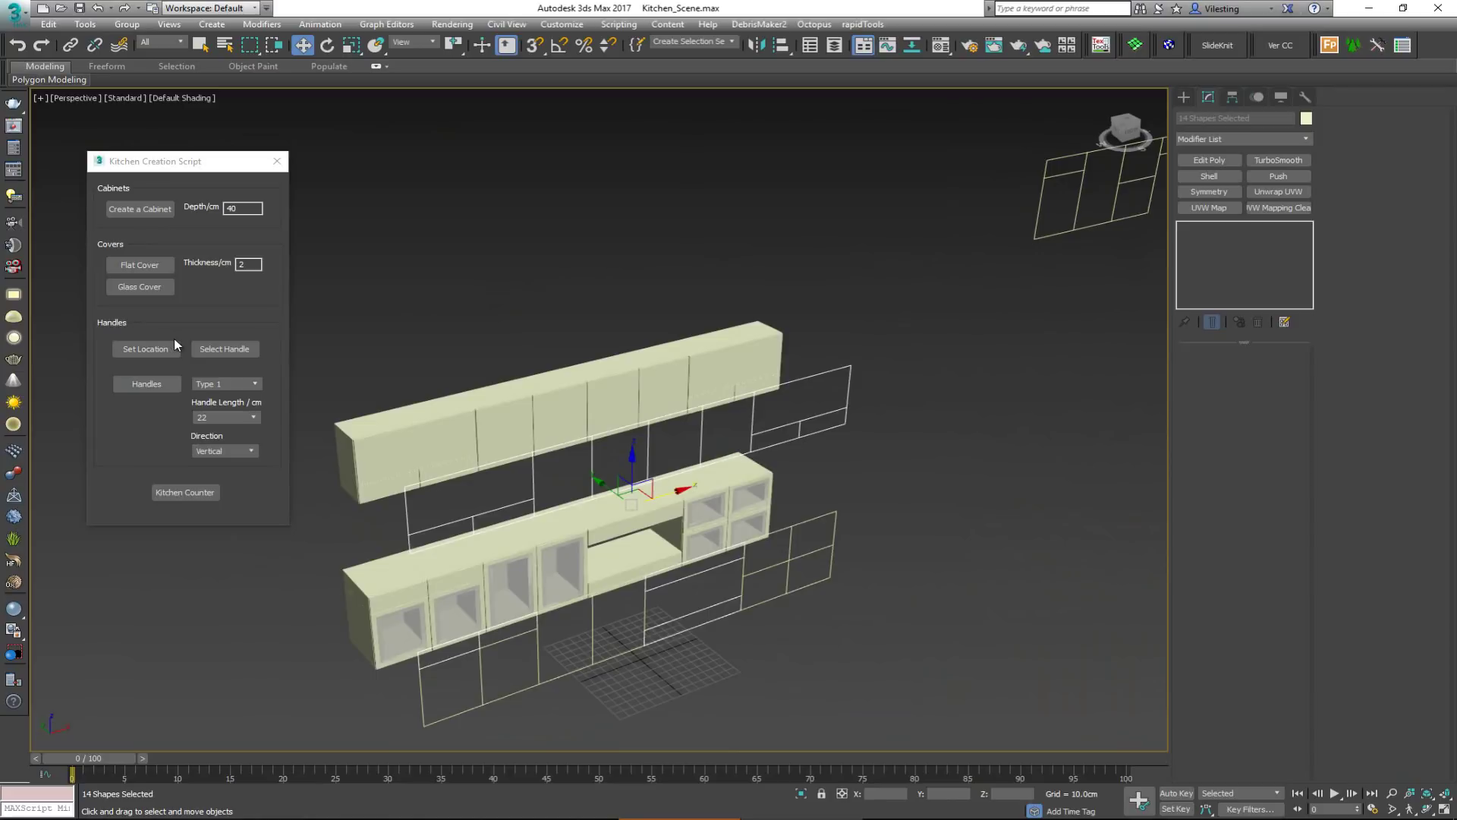
Step: Generate 22 cm horizontal Type 2 handles on the selected upper door outlines
{"action": "left_click", "coordinate": [167, 387]}
{"action": "left_click", "coordinate": [248, 384]}
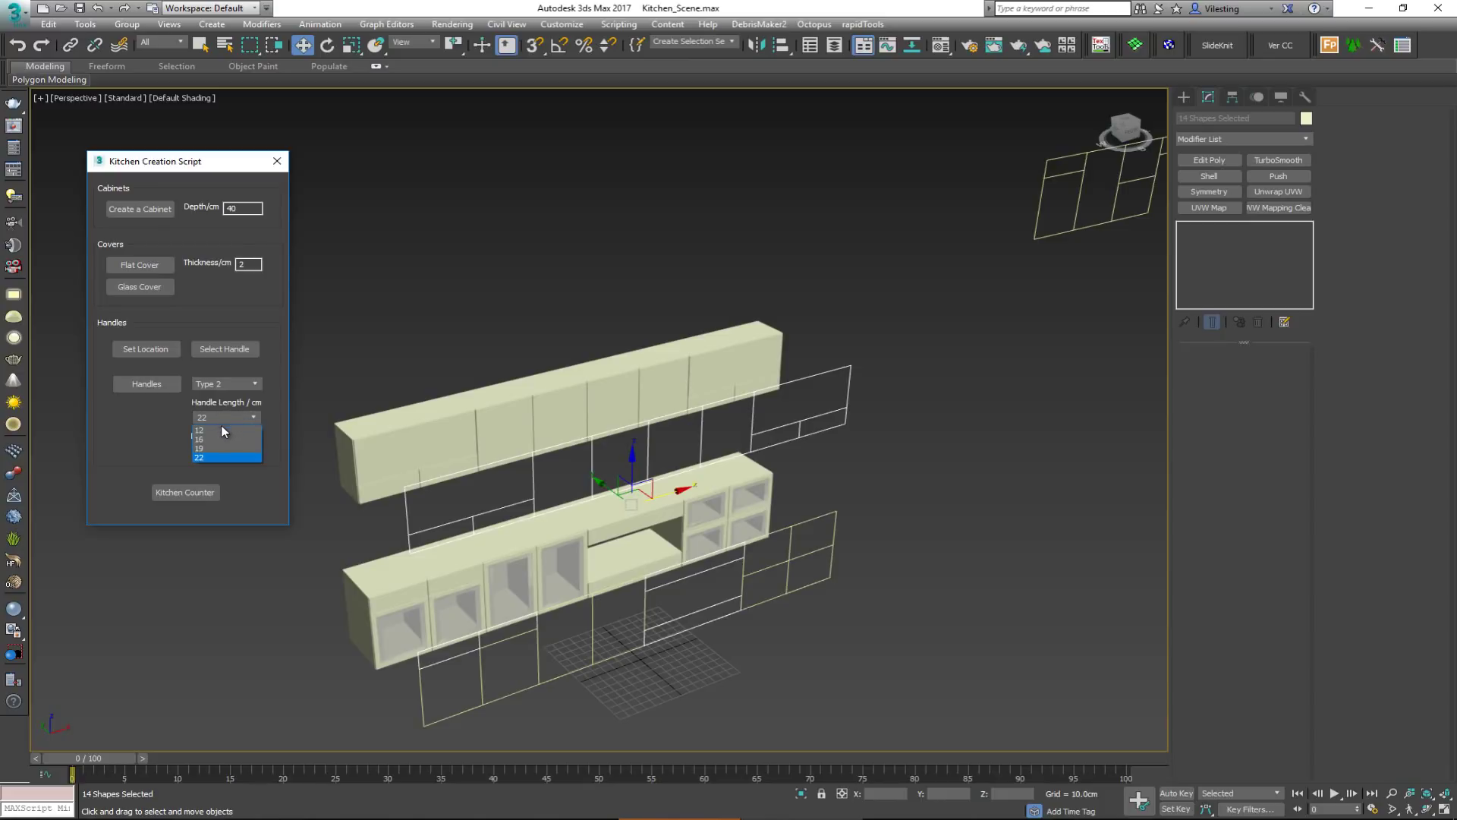
{"action": "left_click", "coordinate": [160, 439]}
{"action": "left_click", "coordinate": [211, 452]}
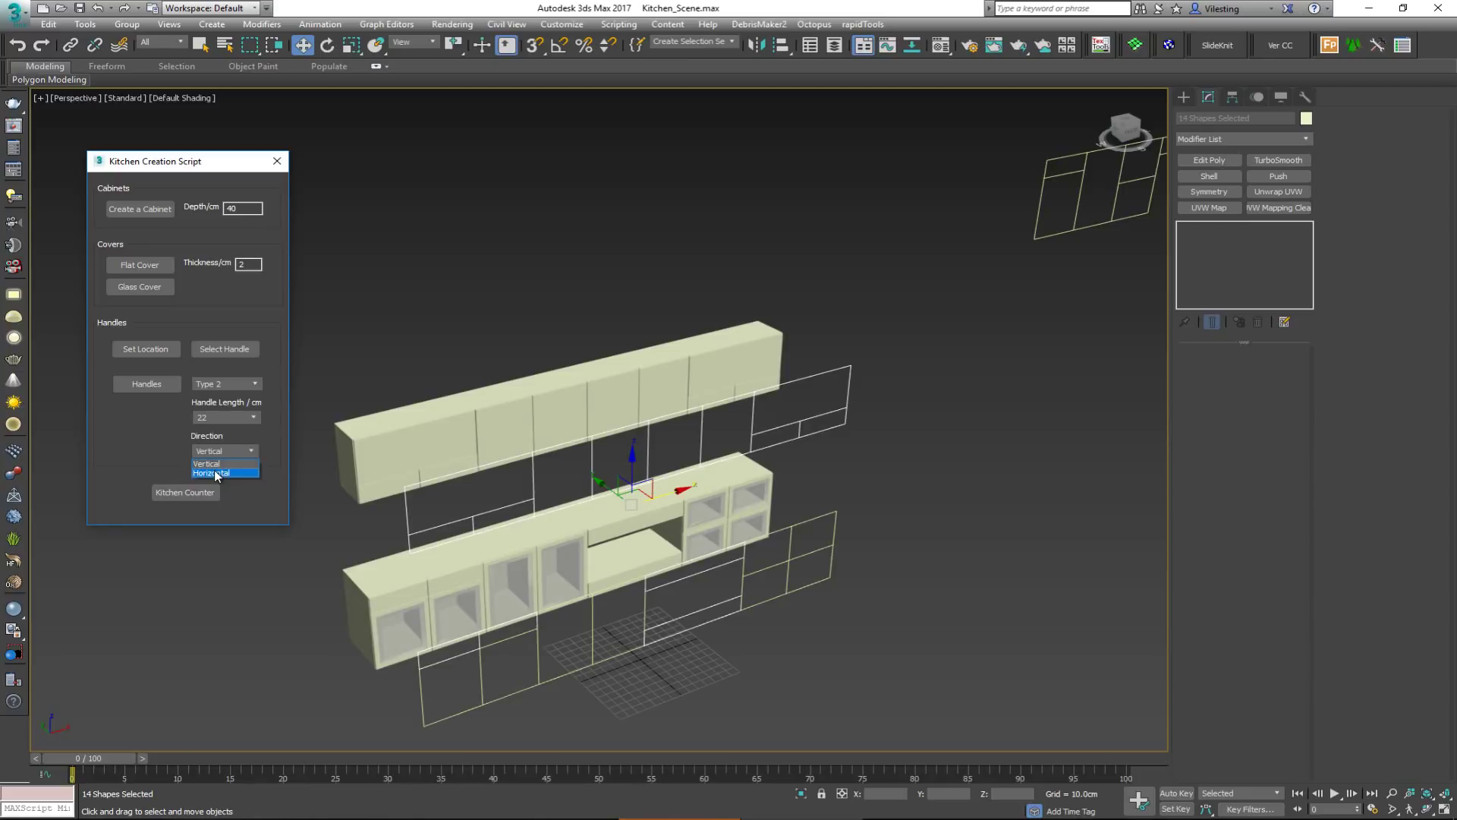
{"action": "left_click", "coordinate": [214, 470]}
{"action": "left_click", "coordinate": [155, 386]}
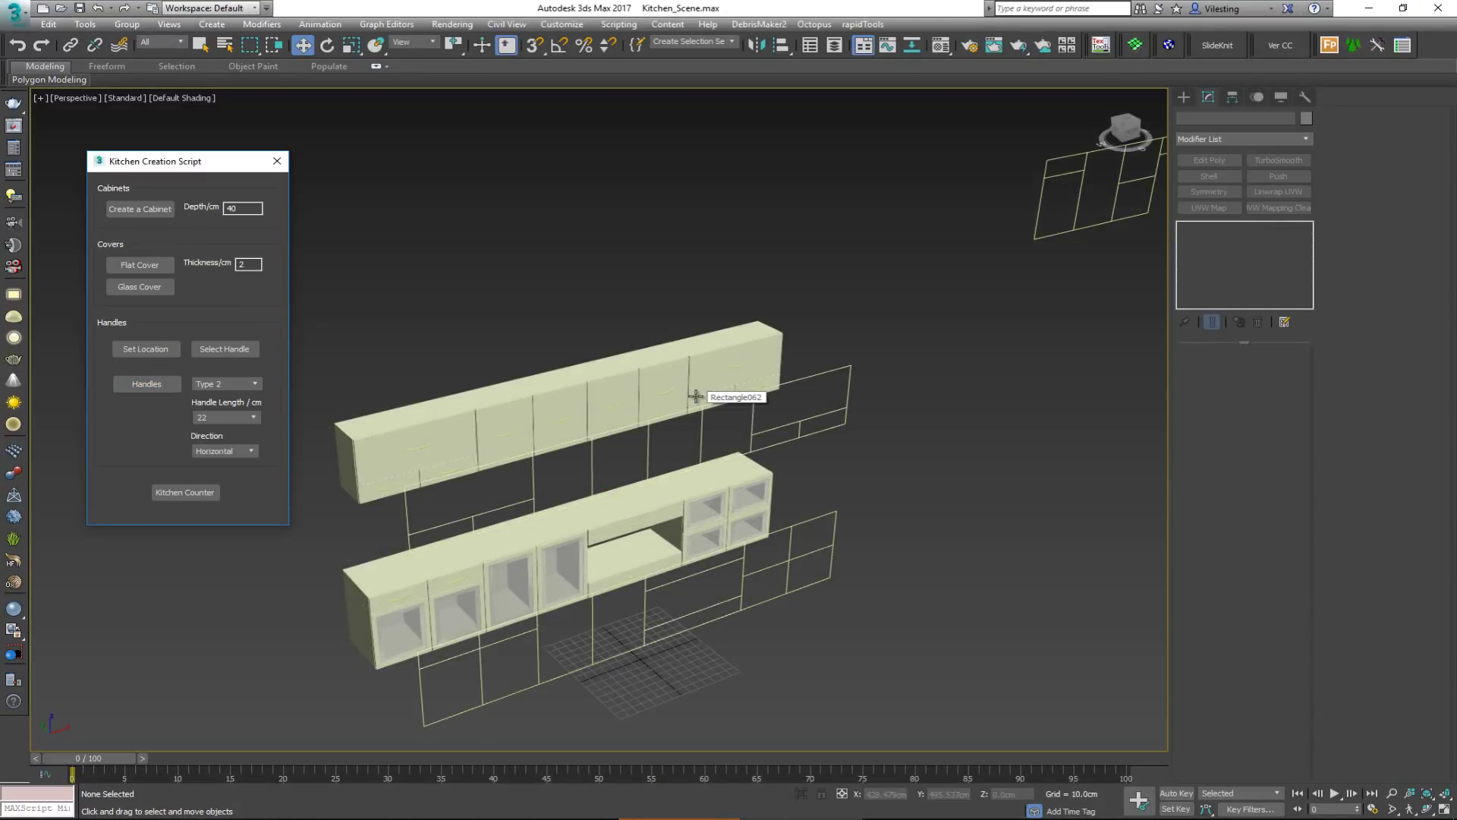
{"action": "scroll", "coordinate": [695, 396], "scroll_direction": "up", "scroll_amount": 10}
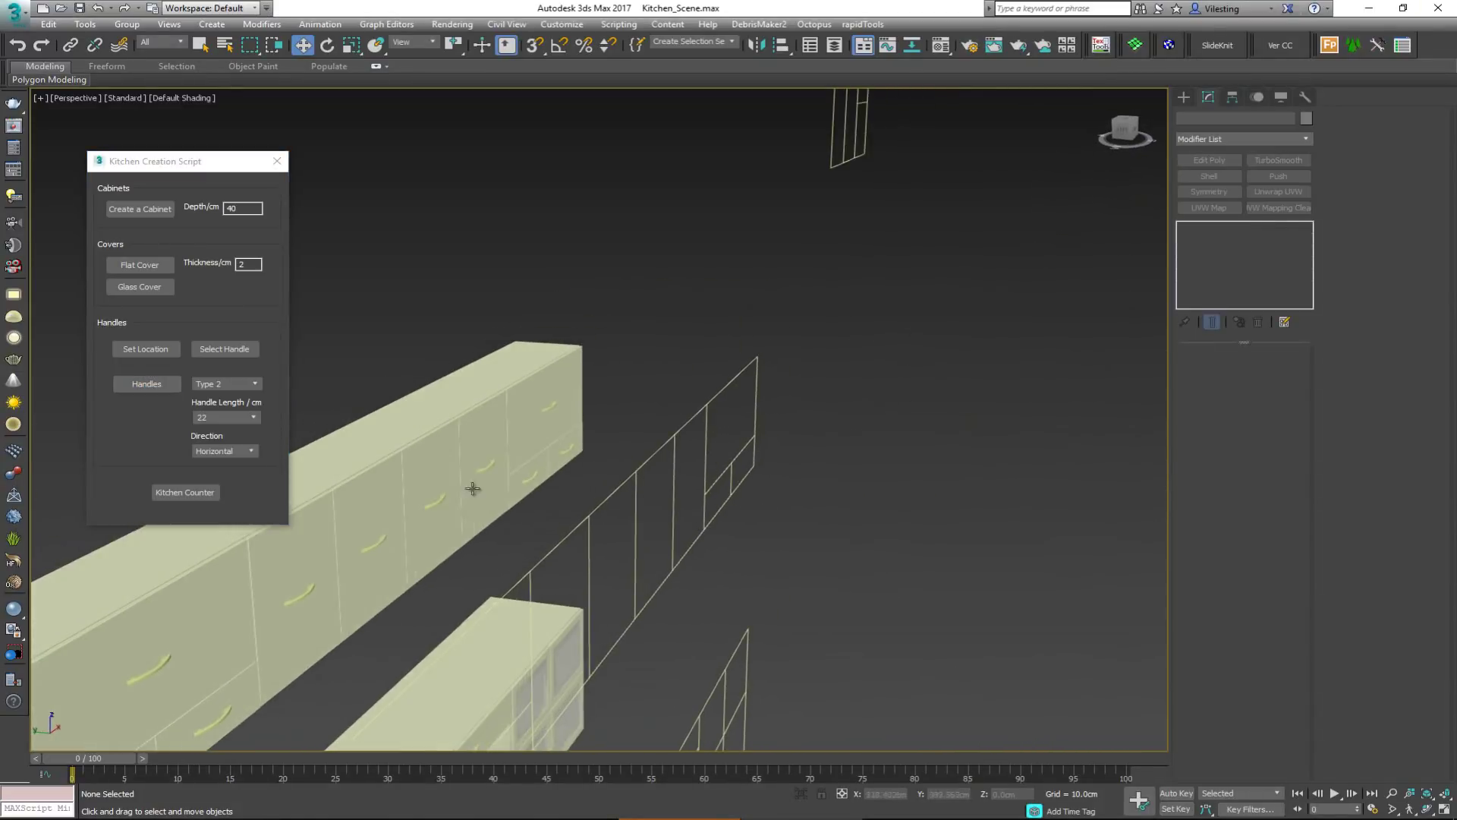
Step: Orbit to face the upper cabinet fronts and inspect the new handles
{"action": "middle_click_drag", "start_coordinate": [795, 342], "coordinate": [692, 351], "text": "alt"}
{"action": "scroll", "coordinate": [595, 365], "scroll_direction": "up", "scroll_amount": 6}
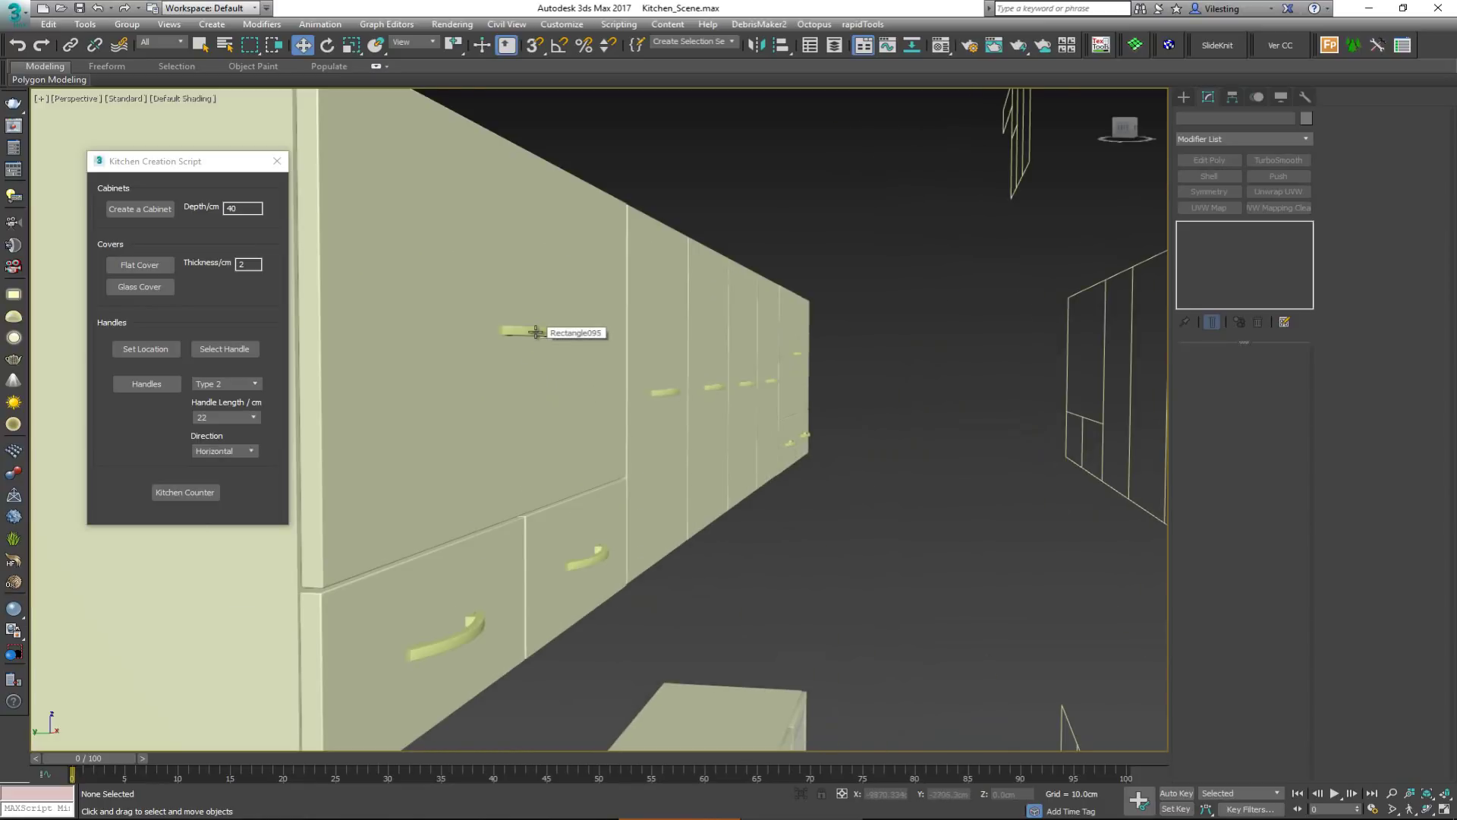
{"action": "left_click", "coordinate": [536, 331]}
{"action": "middle_click_drag", "start_coordinate": [607, 368], "coordinate": [595, 390], "text": "alt"}
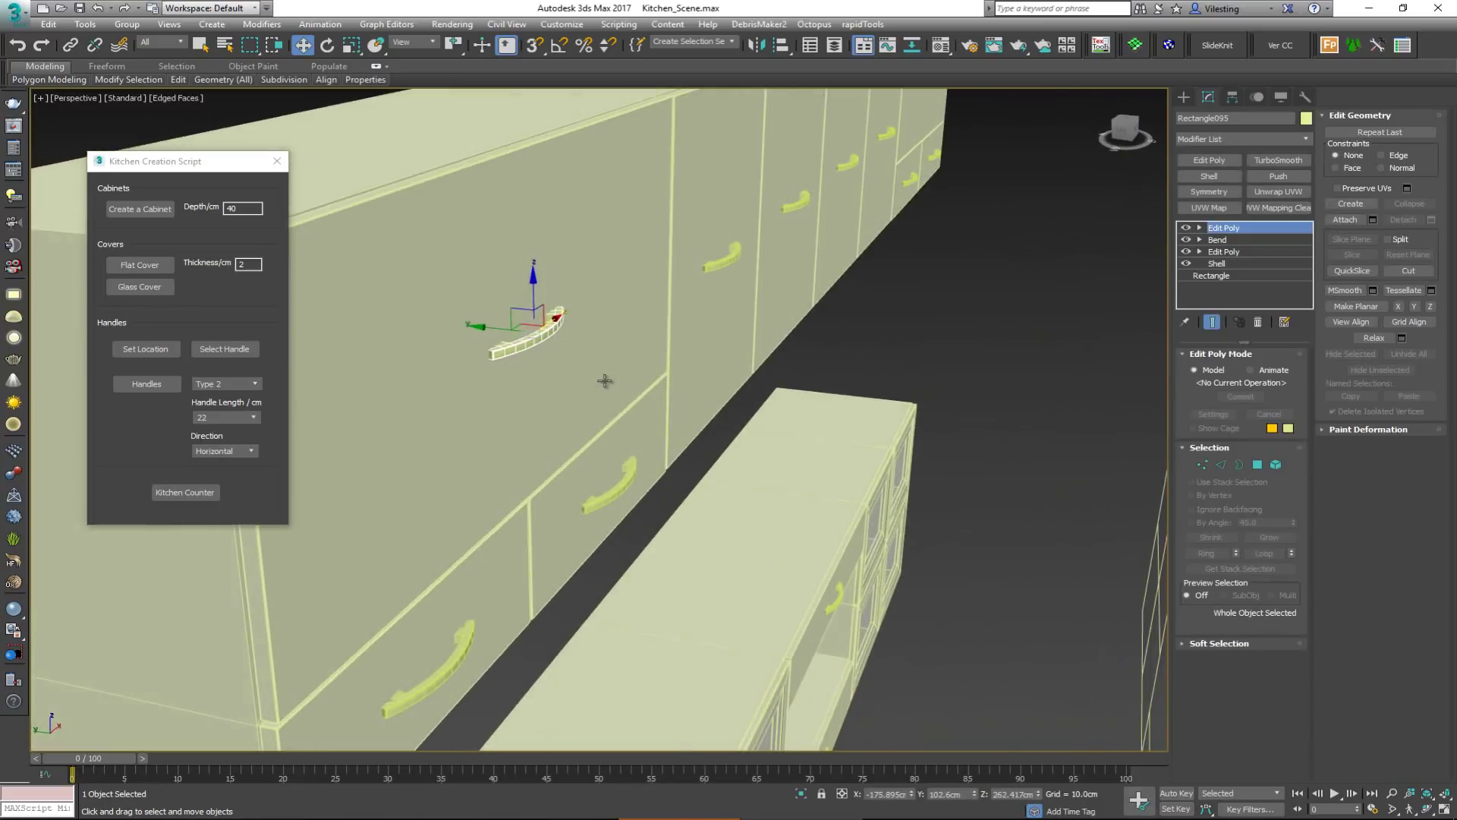
{"action": "scroll", "coordinate": [735, 299], "scroll_direction": "down", "scroll_amount": 5}
{"action": "middle_click_drag", "start_coordinate": [750, 260], "coordinate": [645, 302]}
{"action": "middle_click_drag", "start_coordinate": [797, 322], "coordinate": [470, 353]}
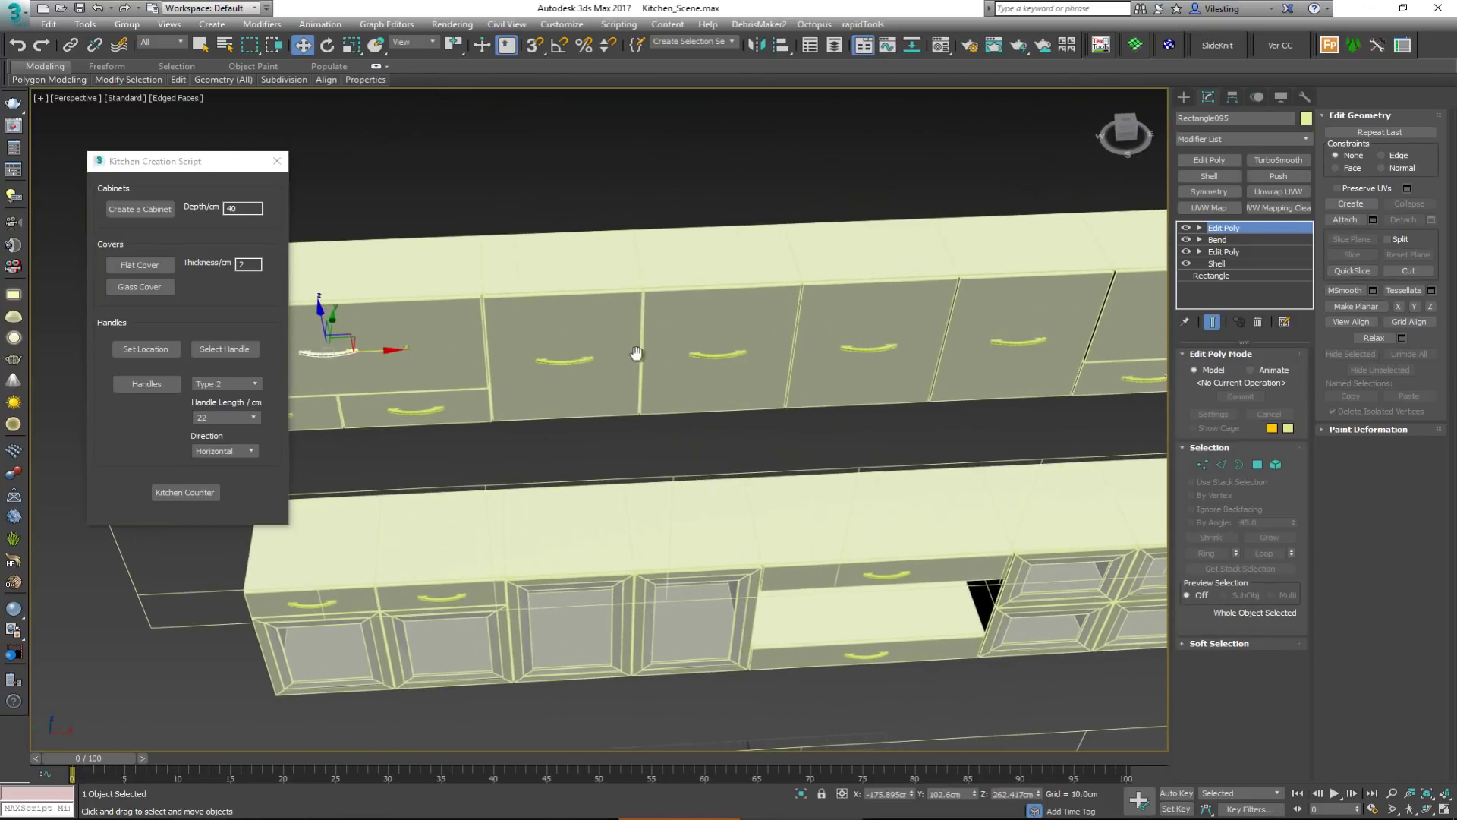
{"action": "scroll", "coordinate": [637, 354], "scroll_direction": "down", "scroll_amount": 4}
{"action": "middle_click_drag", "start_coordinate": [363, 385], "coordinate": [434, 363]}
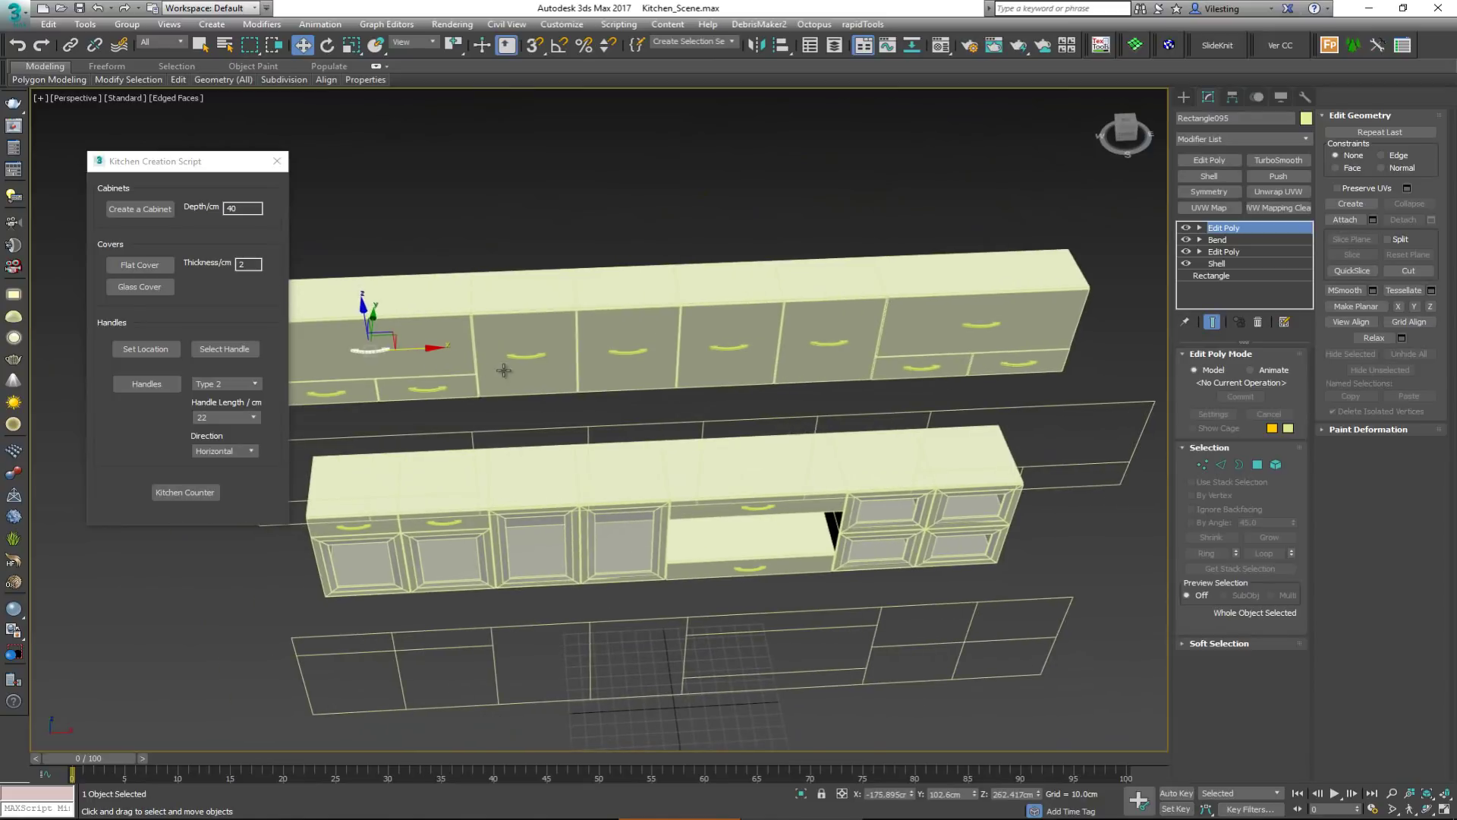
Step: Delete the five horizontal handles from the tall upper doors
{"action": "left_click", "coordinate": [532, 357]}
{"action": "key", "text": "Delete"}
{"action": "left_click", "coordinate": [635, 351]}
{"action": "key", "text": "Delete"}
{"action": "left_click", "coordinate": [732, 348]}
{"action": "key", "text": "Delete"}
{"action": "left_click", "coordinate": [834, 346]}
{"action": "key", "text": "Delete"}
{"action": "left_click", "coordinate": [981, 327]}
{"action": "key", "text": "Delete"}
Step: Select the six tall upper door outlines and set handle direction to Vertical
{"action": "mouse_move", "coordinate": [792, 374]}
{"action": "middle_mouse_down"}
{"action": "mouse_move", "coordinate": [777, 406]}
{"action": "mouse_move", "coordinate": [772, 388]}
{"action": "middle_mouse_up"}
{"action": "left_click_drag", "start_coordinate": [522, 479], "coordinate": [825, 477]}
{"action": "left_click", "coordinate": [1124, 469], "text": "ctrl"}
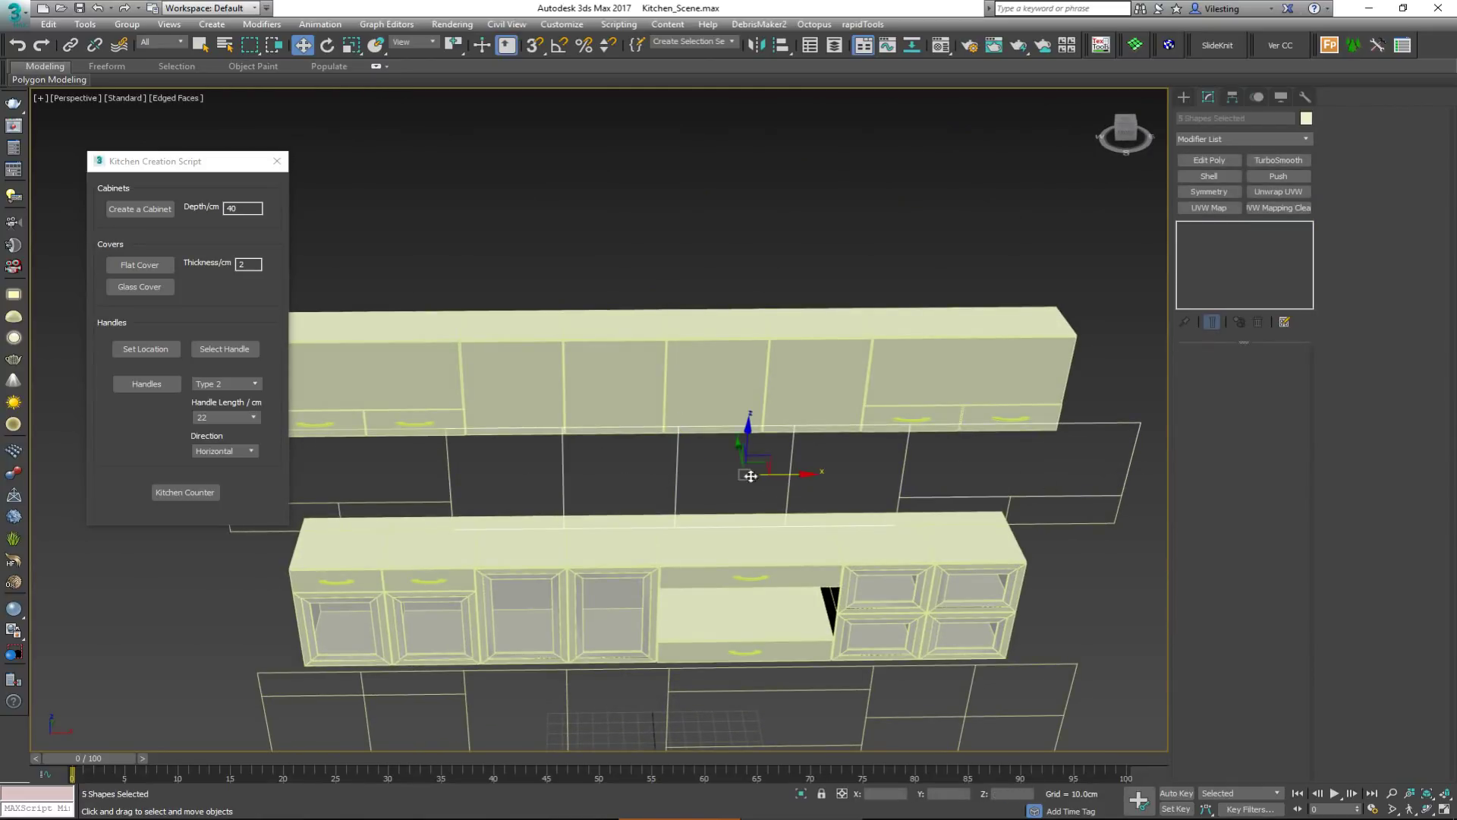
{"action": "middle_click_drag", "start_coordinate": [663, 474], "coordinate": [813, 479]}
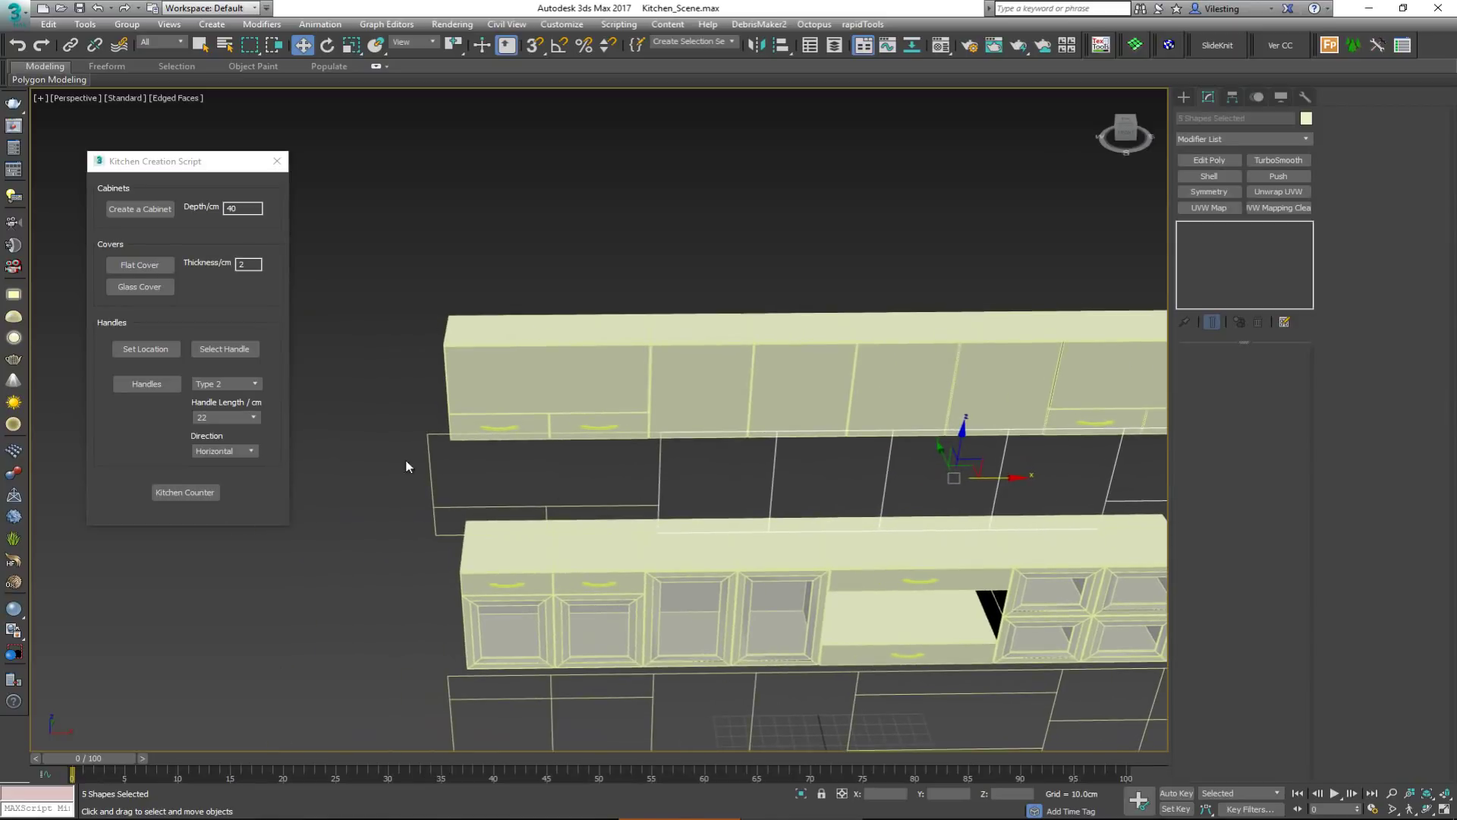
{"action": "left_click", "coordinate": [430, 483], "text": "ctrl"}
{"action": "left_click", "coordinate": [244, 449]}
{"action": "left_click", "coordinate": [236, 471]}
Step: Generate vertical Type 2 handles on the selected tall upper doors
{"action": "scroll", "coordinate": [530, 458], "scroll_direction": "down", "scroll_amount": 3}
{"action": "middle_click_drag", "start_coordinate": [736, 463], "coordinate": [618, 428]}
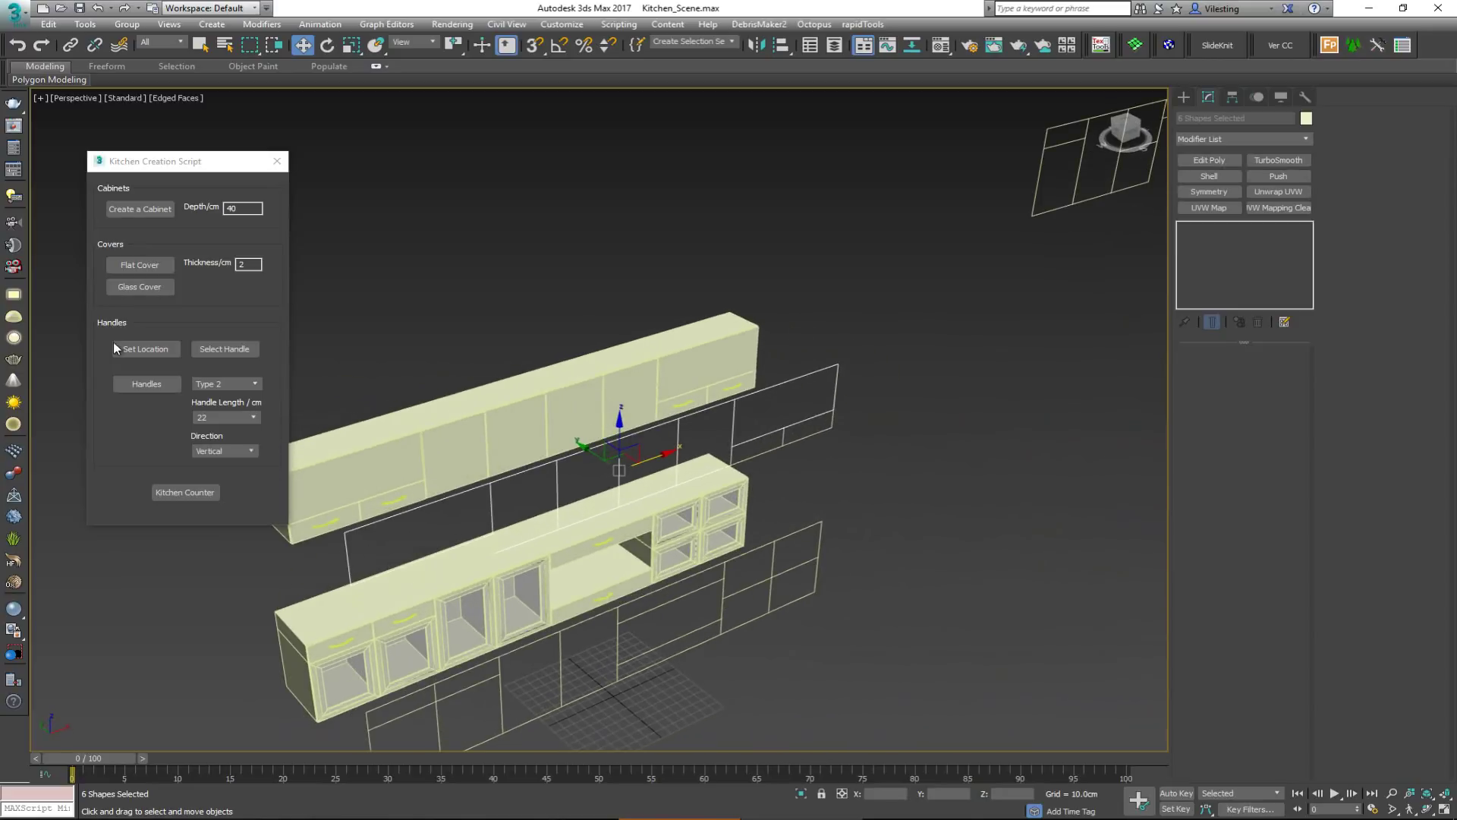
{"action": "left_click", "coordinate": [138, 385]}
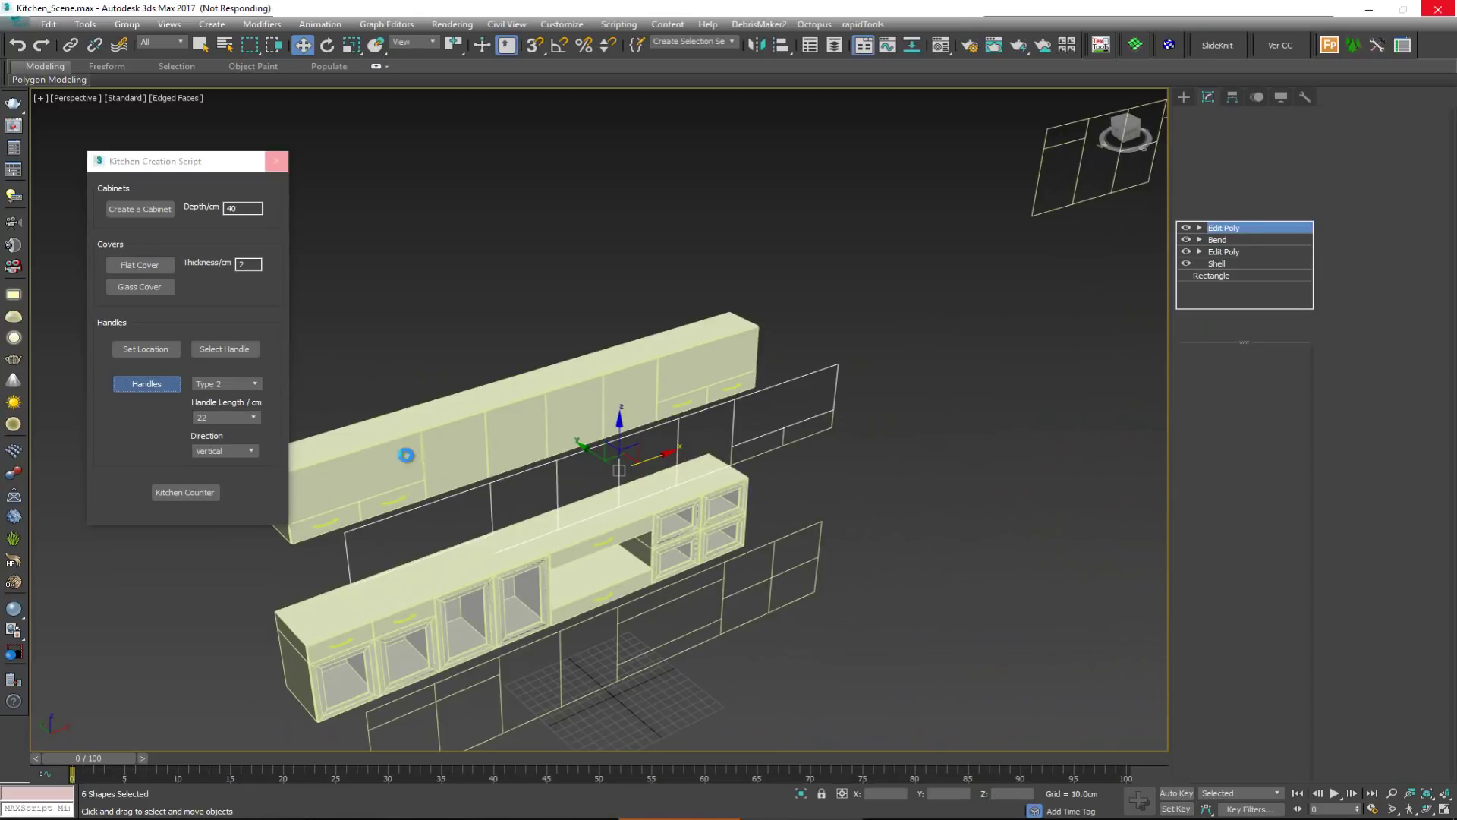
{"action": "scroll", "coordinate": [456, 460], "scroll_direction": "up", "scroll_amount": 5}
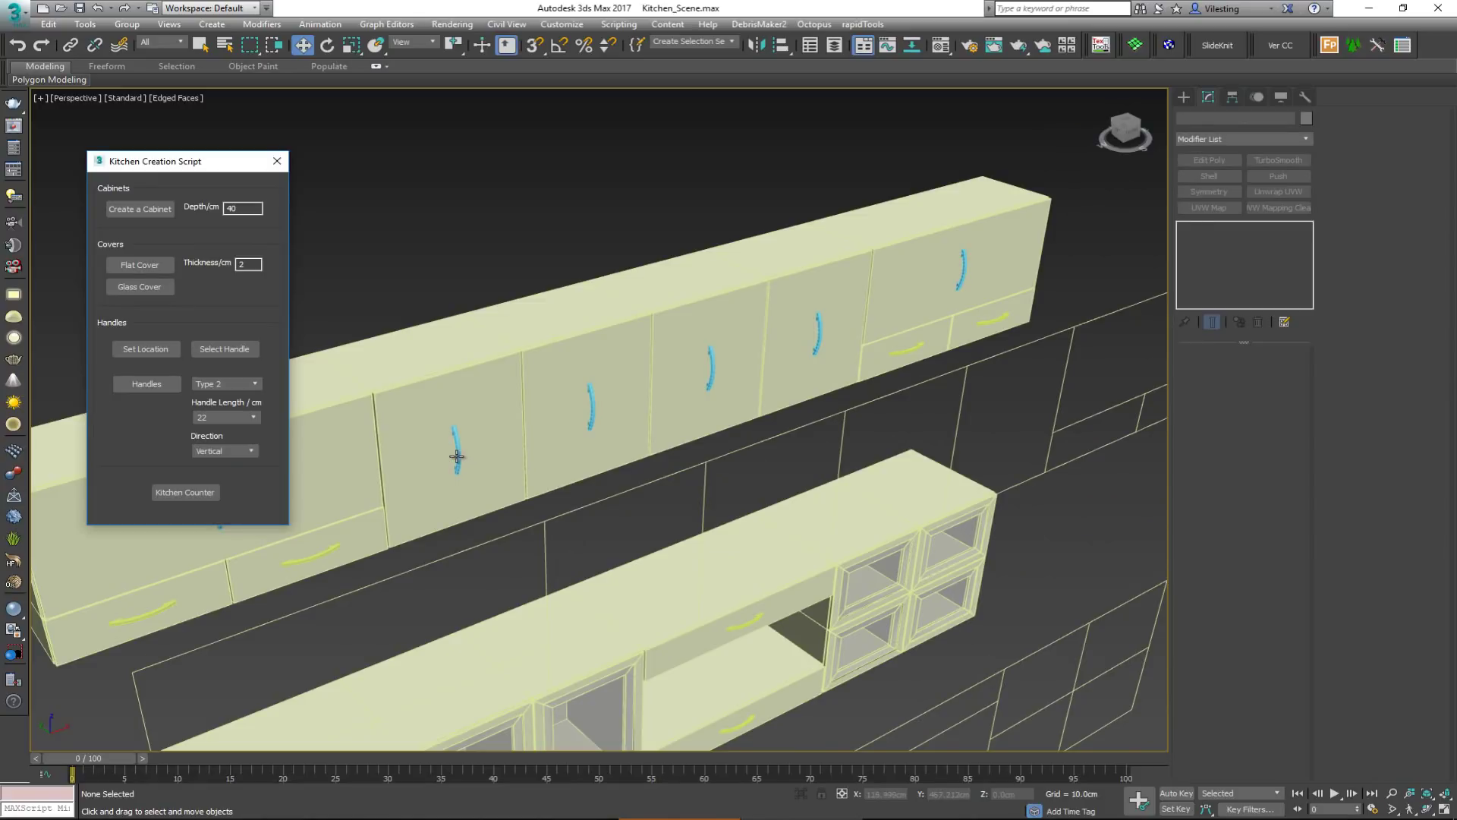
Step: Slide four of the new vertical handles to the left
{"action": "left_click", "coordinate": [456, 456]}
{"action": "left_click", "coordinate": [590, 407], "text": "ctrl"}
{"action": "left_click", "coordinate": [712, 368], "text": "ctrl"}
{"action": "left_click", "coordinate": [816, 333], "text": "ctrl"}
{"action": "left_click_drag", "start_coordinate": [687, 370], "coordinate": [638, 383]}
{"action": "middle_click_drag", "start_coordinate": [414, 448], "coordinate": [502, 405]}
Step: Rotate the far-right and left end handles 90° with angle snap so they lie horizontal
{"action": "left_click", "coordinate": [530, 426]}
{"action": "left_click", "coordinate": [1044, 269], "text": "ctrl"}
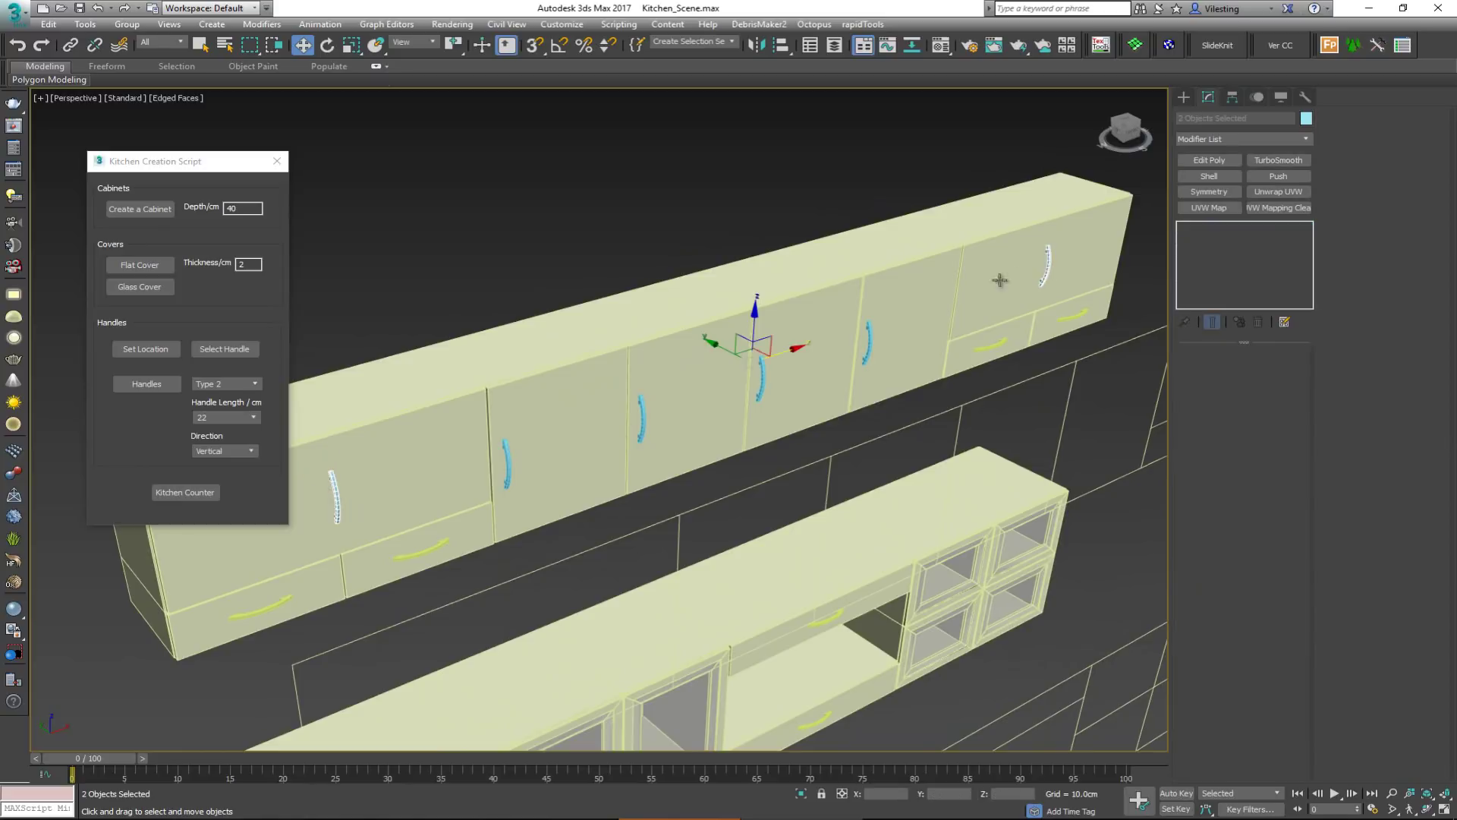
{"action": "left_click", "coordinate": [1046, 265]}
{"action": "key", "text": "e"}
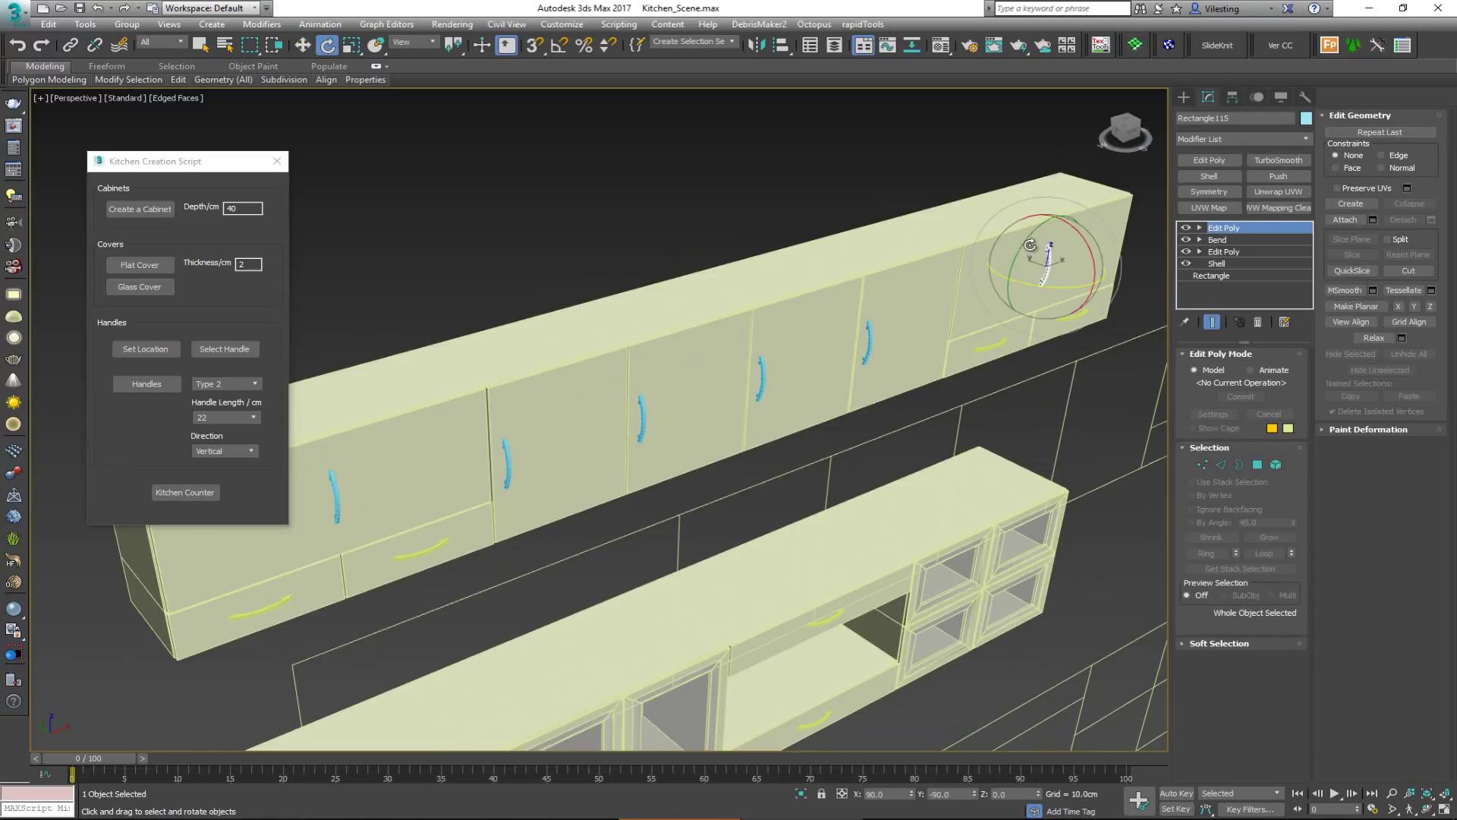
{"action": "key", "text": "a"}
{"action": "left_click_drag", "start_coordinate": [1021, 245], "coordinate": [1015, 314]}
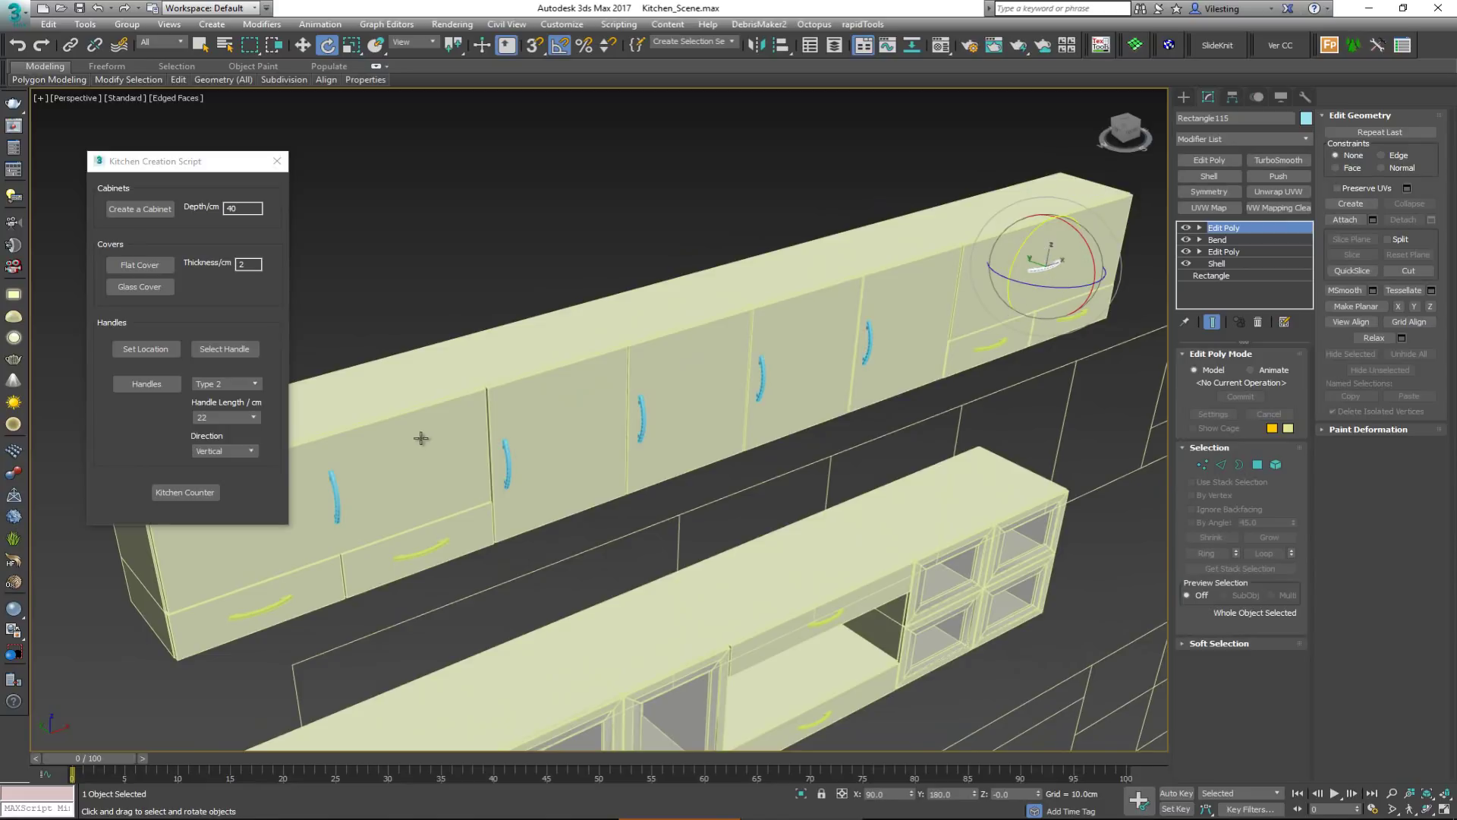
{"action": "left_click", "coordinate": [339, 505]}
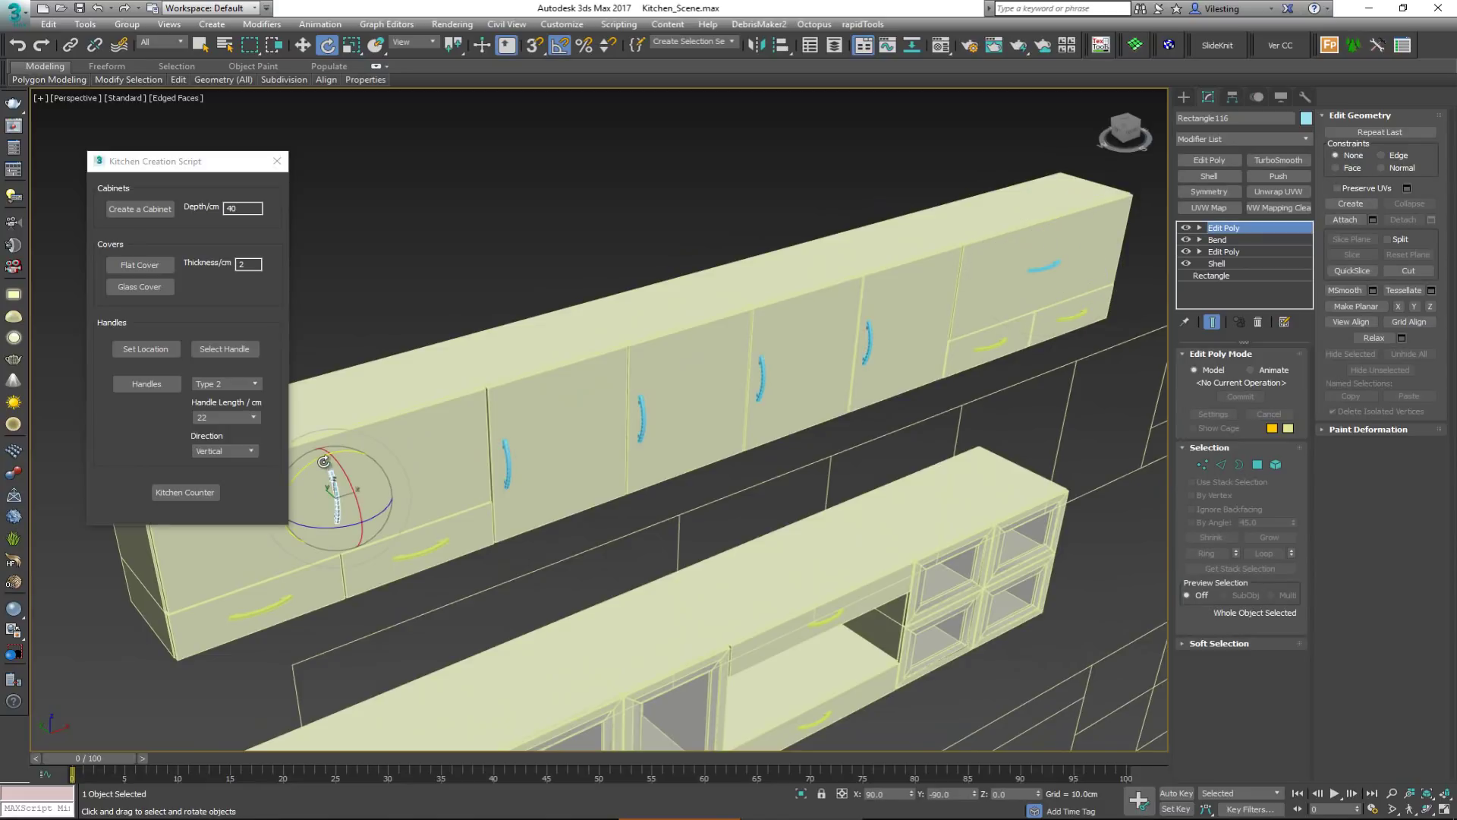
{"action": "left_click_drag", "start_coordinate": [311, 475], "coordinate": [291, 562]}
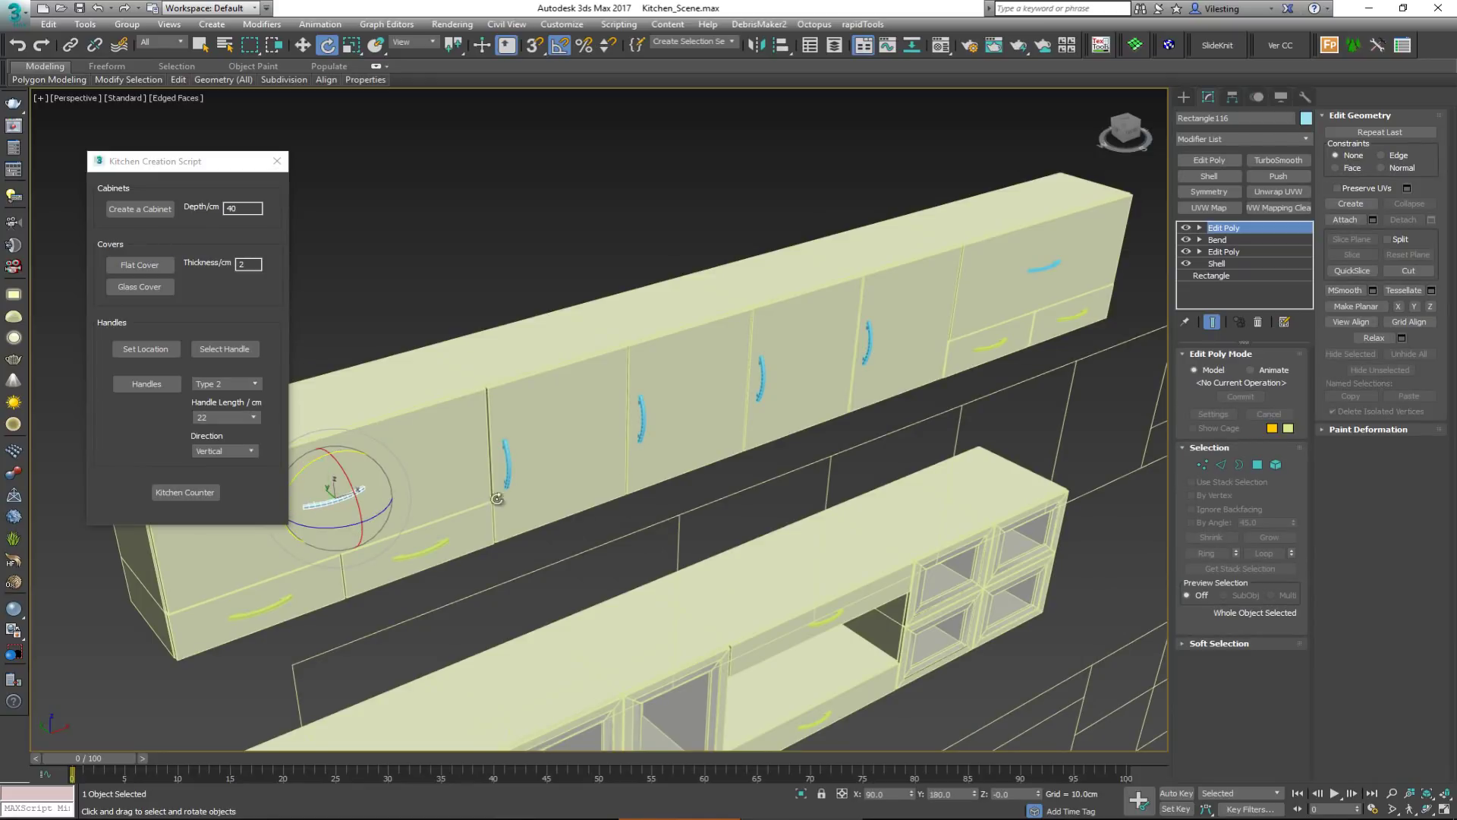
{"action": "left_click", "coordinate": [1046, 269], "text": "ctrl"}
Step: Return to Move, clear the selection and turn off edged-faces display
{"action": "key", "text": "w"}
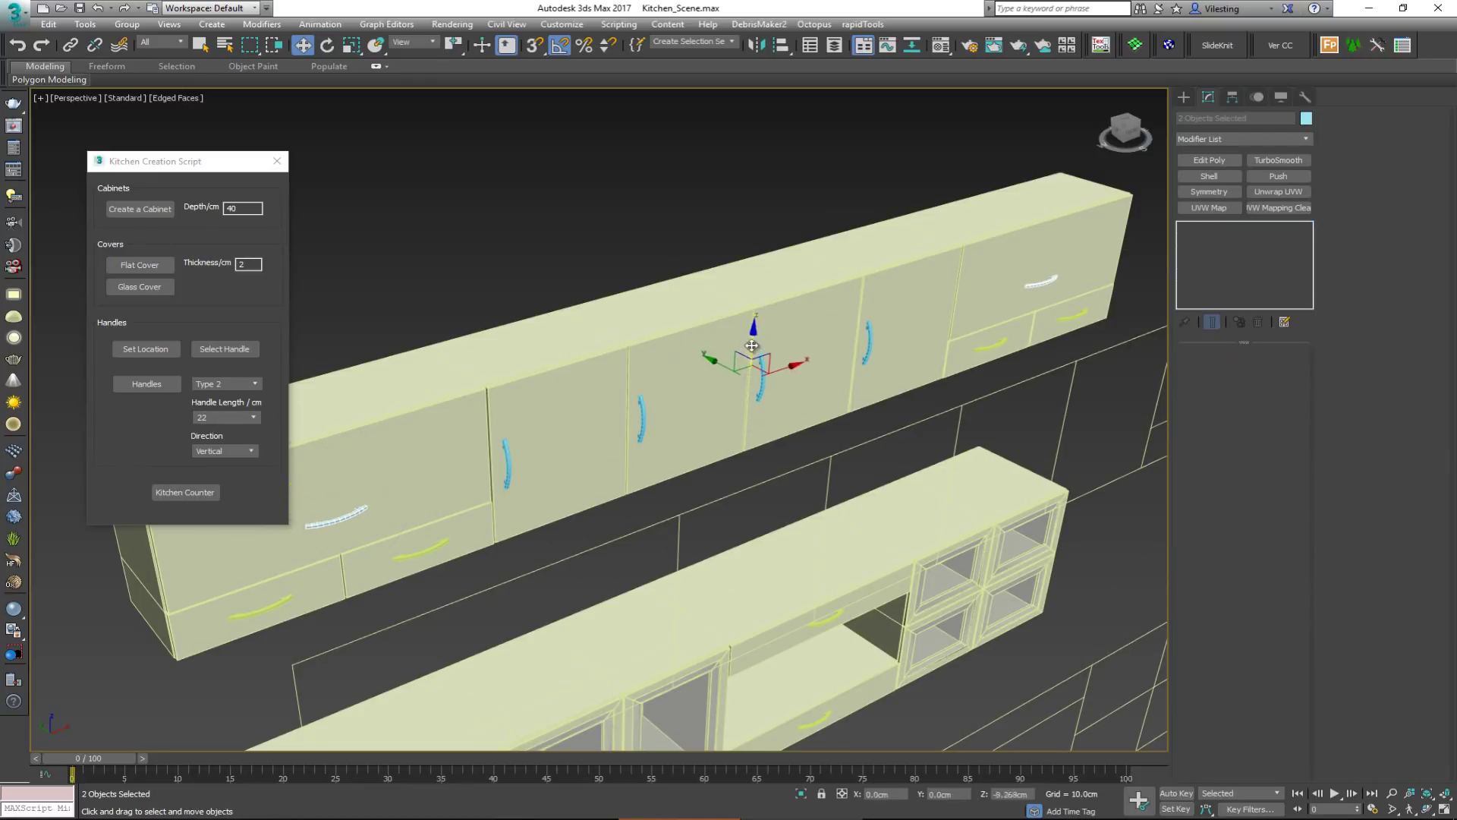
{"action": "left_click", "coordinate": [567, 226]}
{"action": "middle_click_drag", "start_coordinate": [742, 366], "coordinate": [738, 335], "text": "alt"}
{"action": "key", "text": "F4"}
{"action": "middle_click_drag", "start_coordinate": [766, 562], "coordinate": [609, 499]}
Step: Select the lower door outlines and generate vertical Type 3 handles on them
{"action": "left_click", "coordinate": [239, 389]}
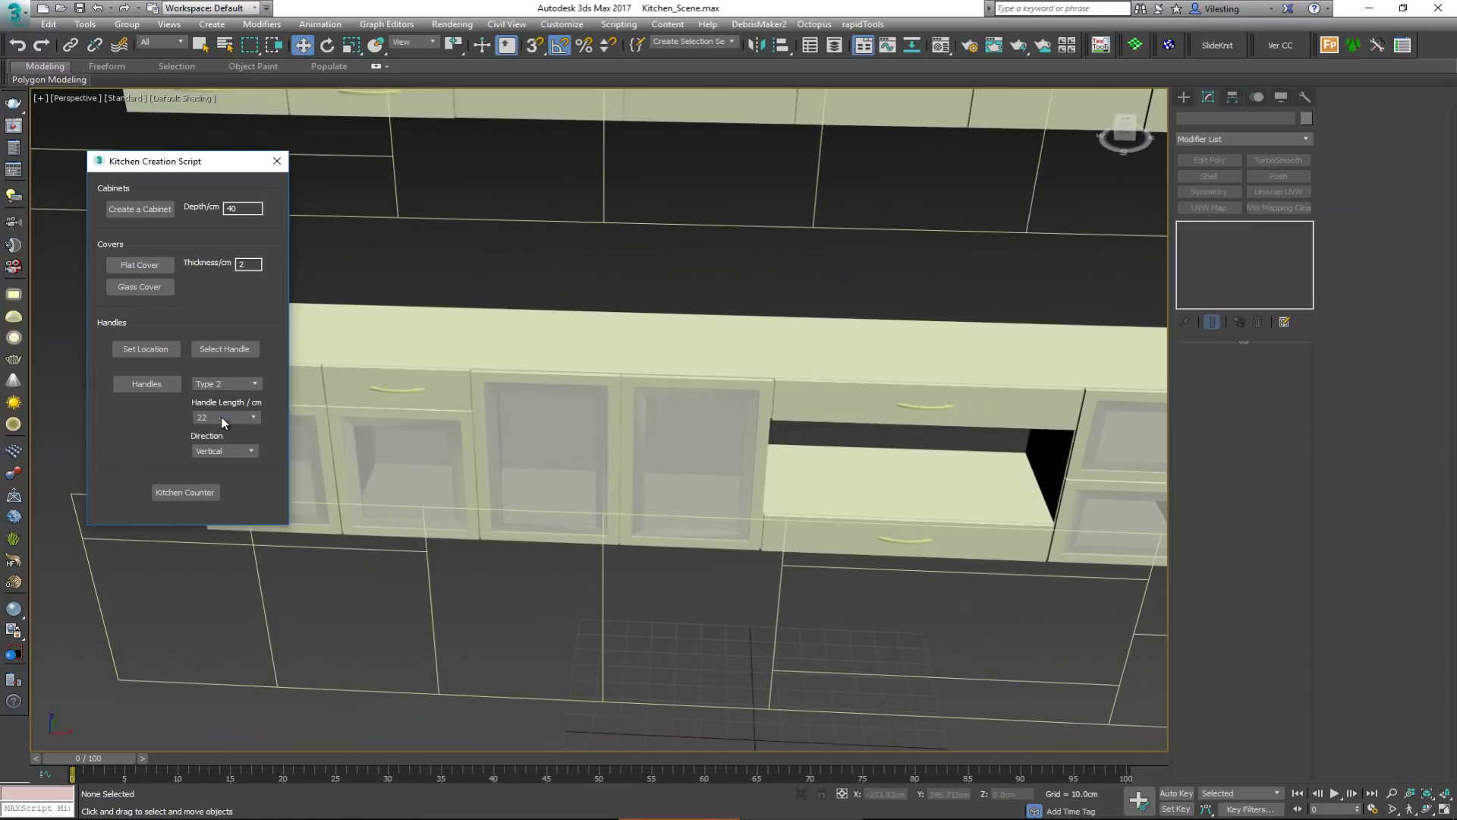
{"action": "left_click_drag", "start_coordinate": [642, 630], "coordinate": [557, 671]}
{"action": "middle_click_drag", "start_coordinate": [558, 623], "coordinate": [736, 614]}
{"action": "left_click_drag", "start_coordinate": [472, 605], "coordinate": [401, 622], "text": "ctrl"}
{"action": "middle_click_drag", "start_coordinate": [629, 611], "coordinate": [484, 614]}
{"action": "scroll", "coordinate": [484, 613], "scroll_direction": "down", "scroll_amount": 3}
{"action": "middle_click_drag", "start_coordinate": [747, 596], "coordinate": [525, 579]}
{"action": "left_click_drag", "start_coordinate": [849, 592], "coordinate": [770, 642], "text": "ctrl"}
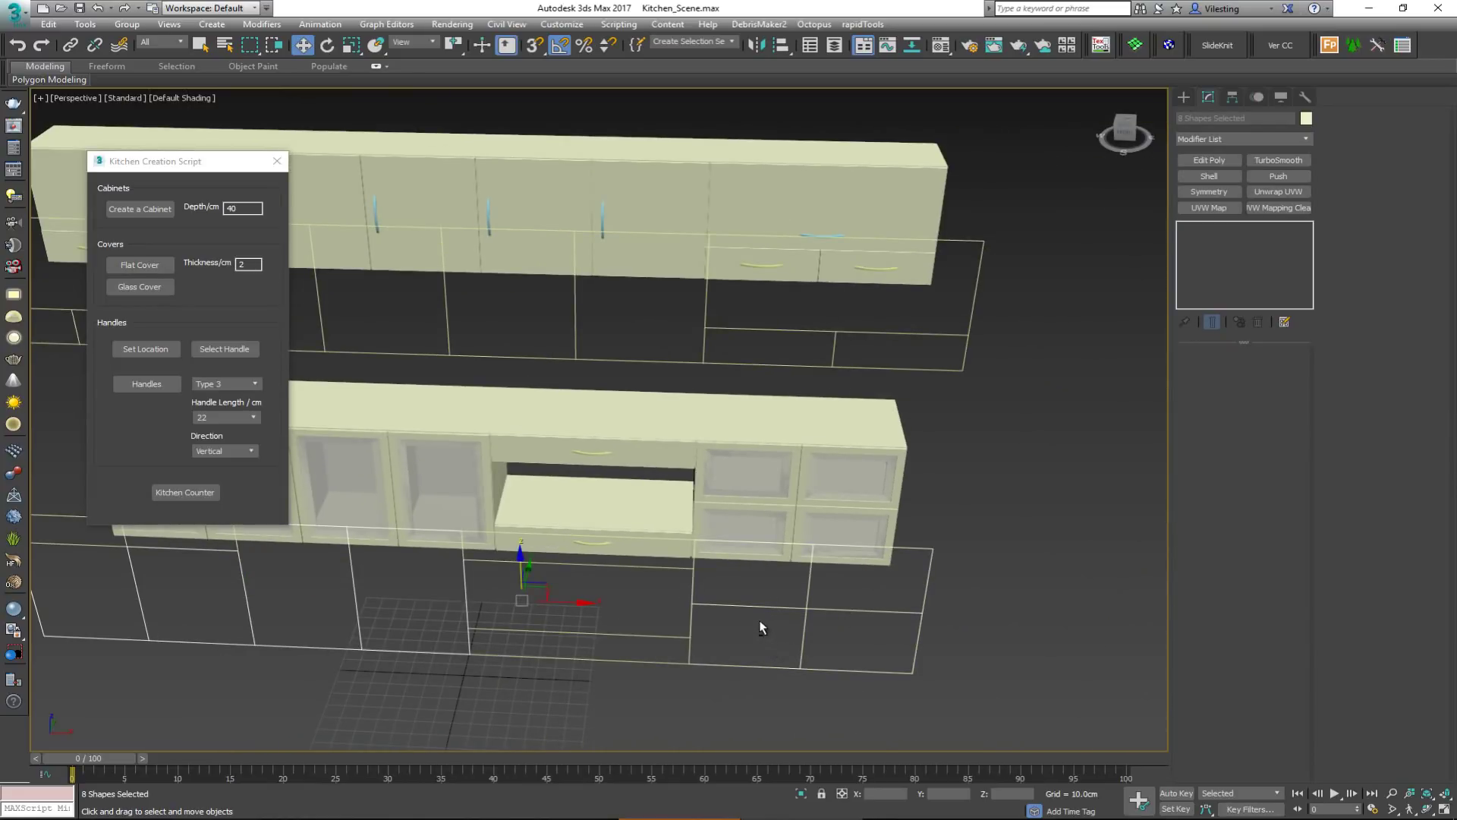
{"action": "middle_click_drag", "start_coordinate": [760, 622], "coordinate": [765, 623], "text": "alt"}
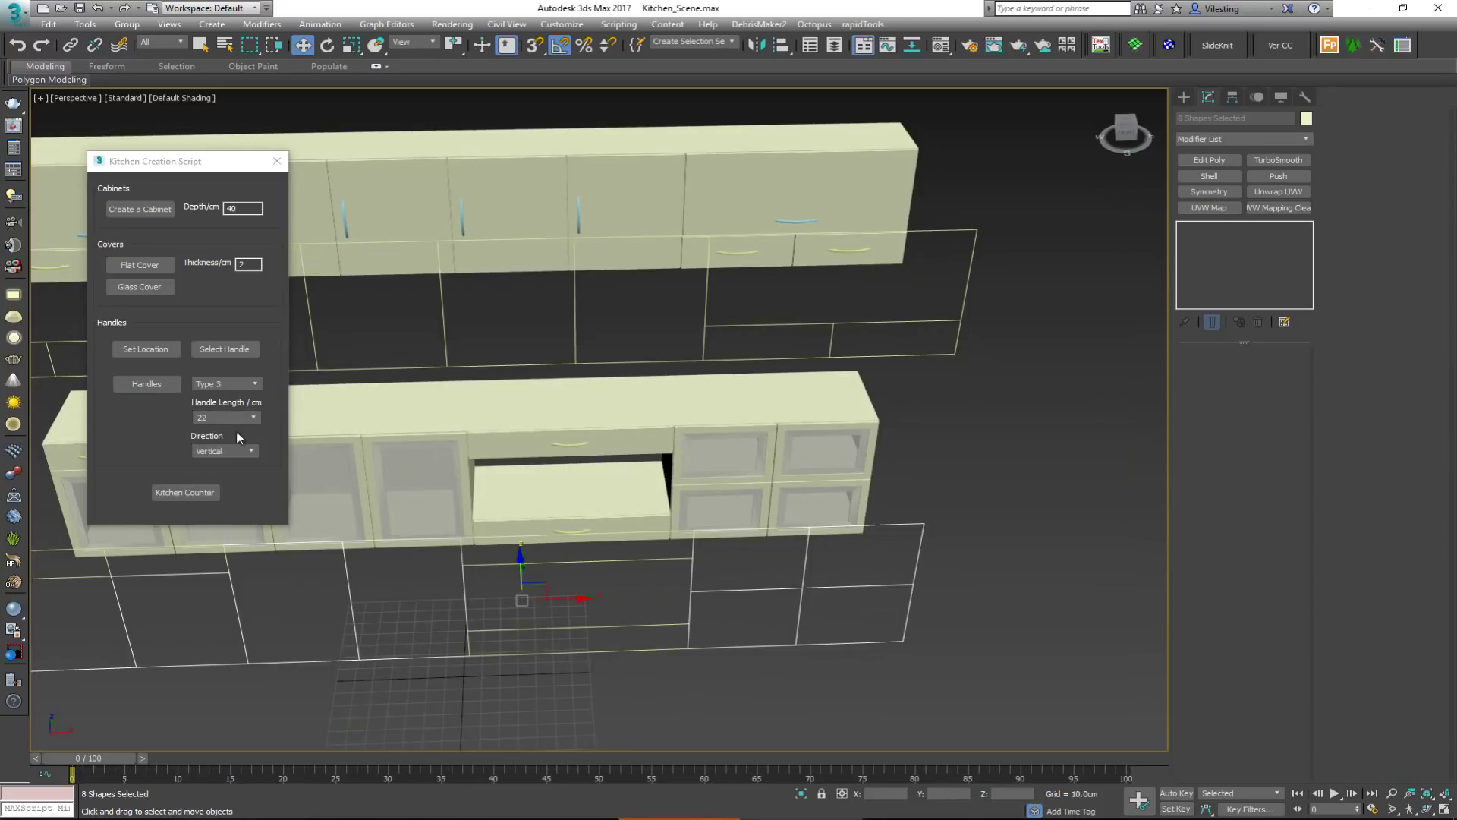
{"action": "left_click", "coordinate": [162, 384]}
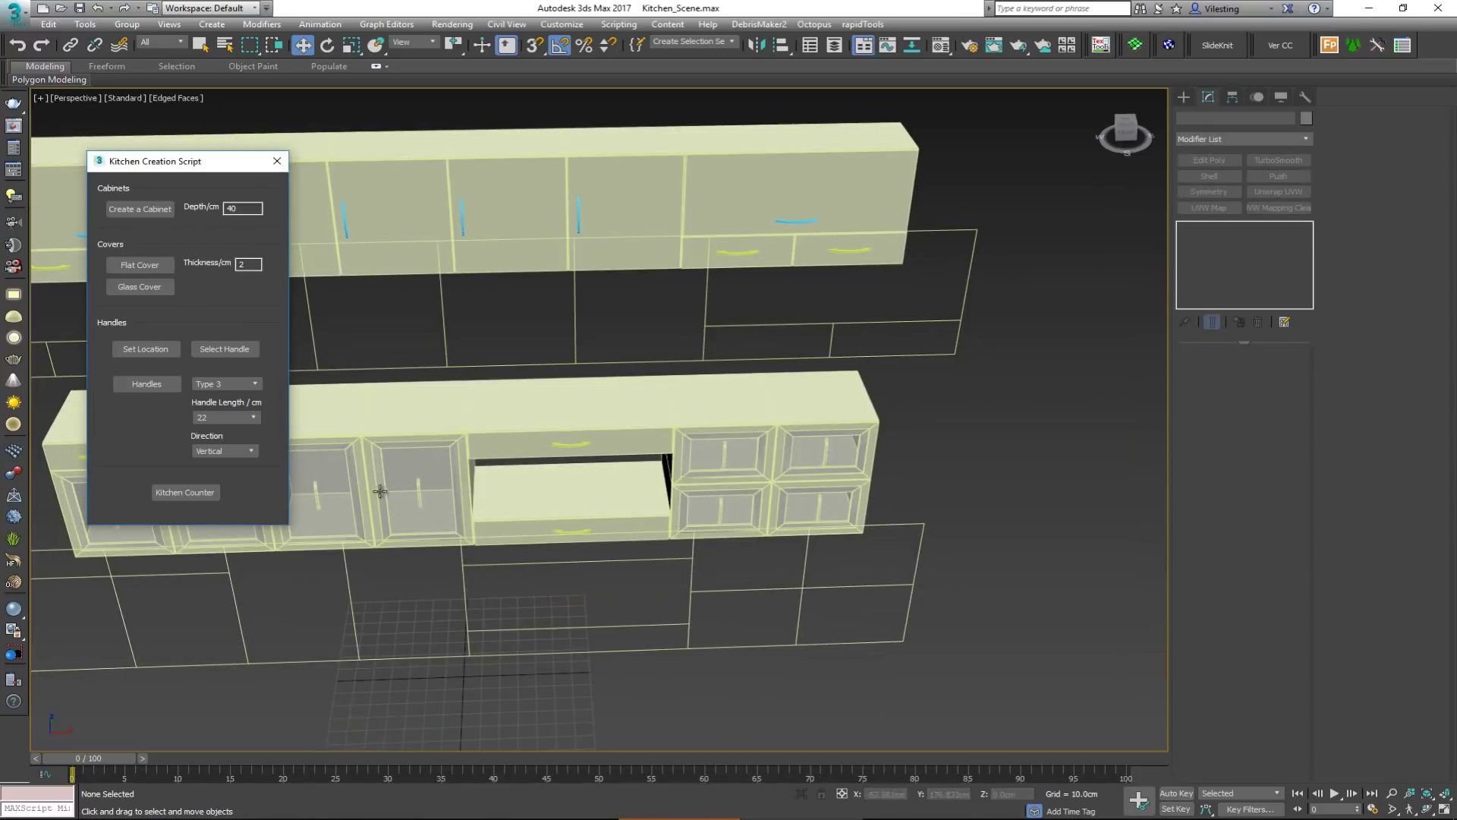
Step: Select the first four lower door handles
{"action": "middle_click_drag", "start_coordinate": [413, 491], "coordinate": [546, 490], "text": "alt"}
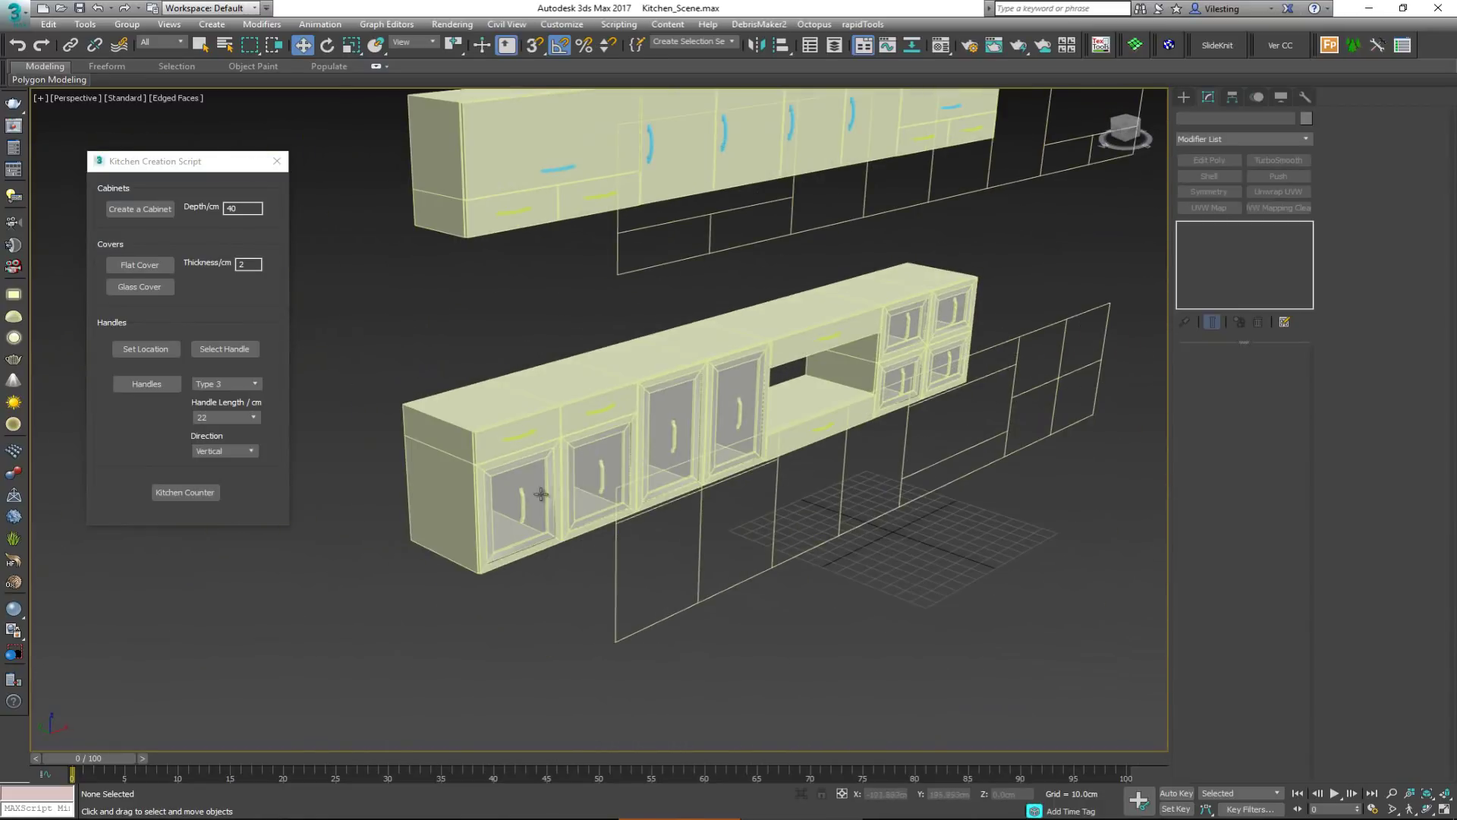
{"action": "scroll", "coordinate": [505, 512], "scroll_direction": "up", "scroll_amount": 5}
{"action": "left_click", "coordinate": [504, 513]}
{"action": "left_click", "coordinate": [672, 455], "text": "ctrl"}
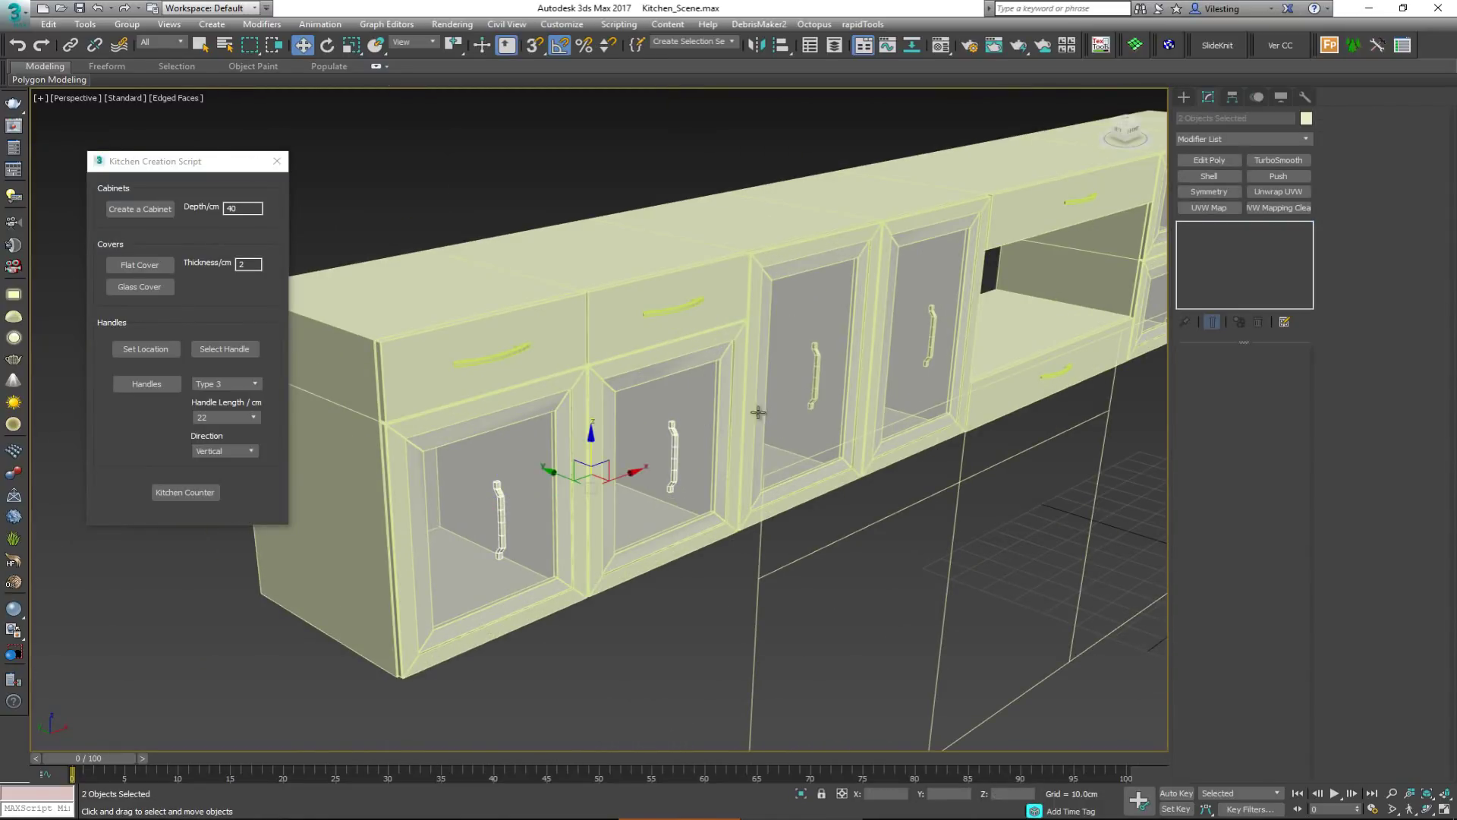
{"action": "left_click", "coordinate": [814, 378], "text": "ctrl"}
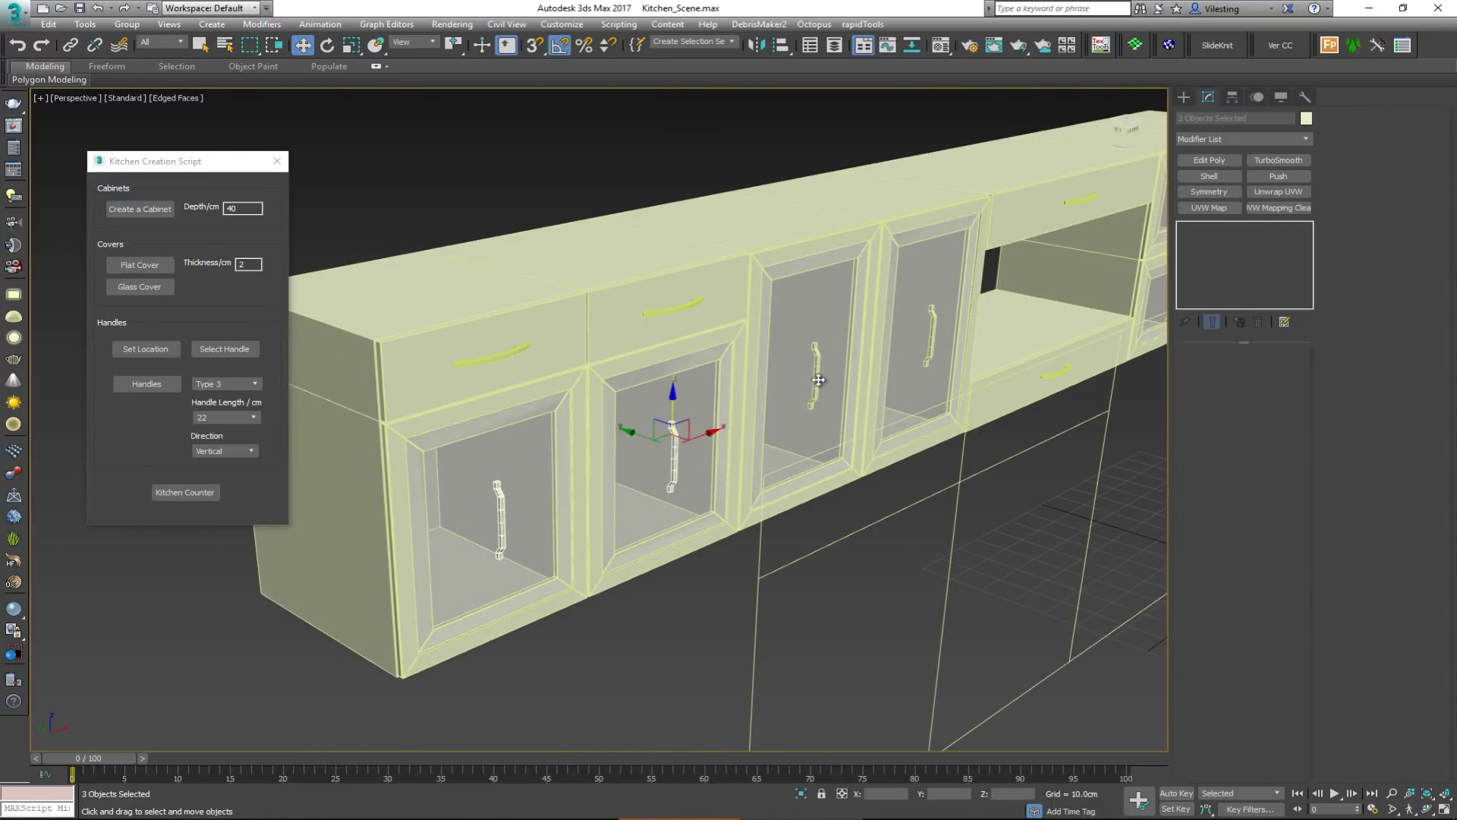
{"action": "left_click", "coordinate": [816, 373], "text": "ctrl"}
{"action": "middle_click_drag", "start_coordinate": [816, 373], "coordinate": [763, 406], "text": "alt"}
{"action": "middle_click_drag", "start_coordinate": [763, 406], "coordinate": [465, 403]}
{"action": "scroll", "coordinate": [466, 403], "scroll_direction": "down", "scroll_amount": 2}
{"action": "middle_click_drag", "start_coordinate": [987, 413], "coordinate": [696, 417]}
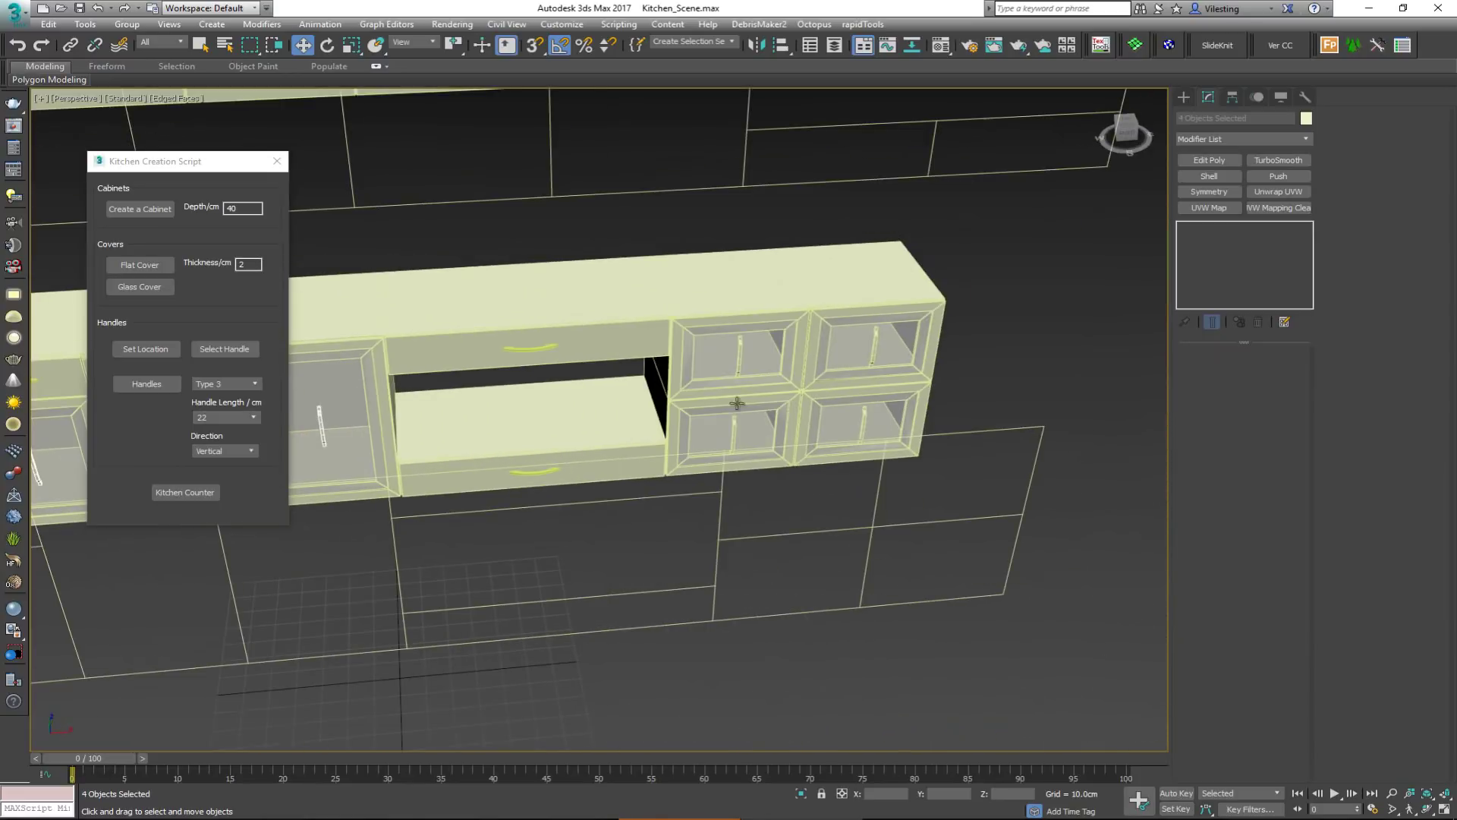
{"action": "scroll", "coordinate": [738, 366], "scroll_direction": "up", "scroll_amount": 5}
Step: Add four more glass-door handles and slide all eight left along X
{"action": "left_click", "coordinate": [740, 355], "text": "ctrl"}
{"action": "left_click", "coordinate": [1045, 327], "text": "ctrl"}
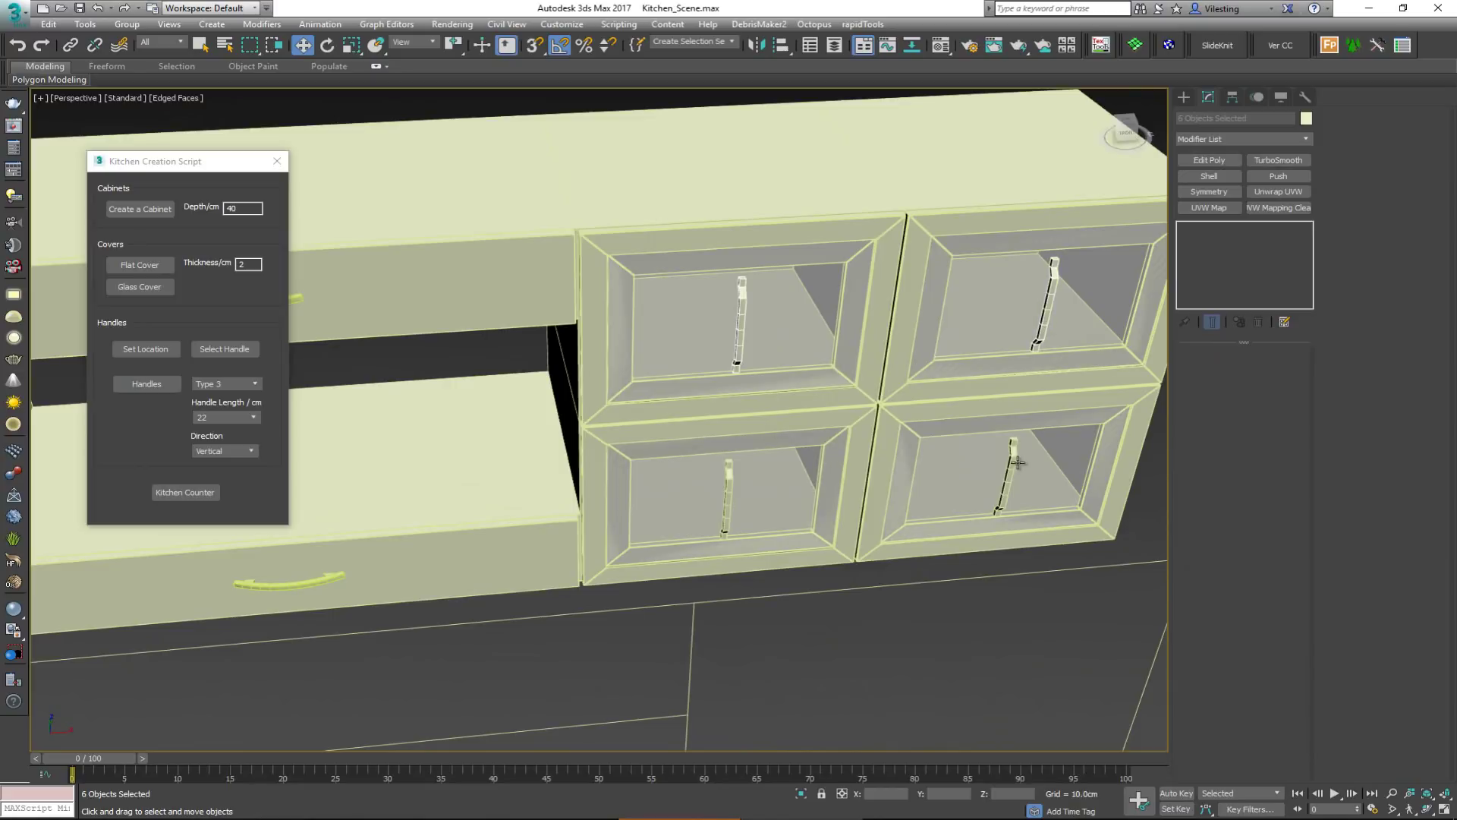
{"action": "left_click", "coordinate": [1011, 475], "text": "ctrl"}
{"action": "left_click", "coordinate": [727, 514], "text": "ctrl"}
{"action": "scroll", "coordinate": [644, 488], "scroll_direction": "down", "scroll_amount": 4}
{"action": "middle_click_drag", "start_coordinate": [618, 495], "coordinate": [789, 454]}
{"action": "left_click_drag", "start_coordinate": [635, 438], "coordinate": [576, 458]}
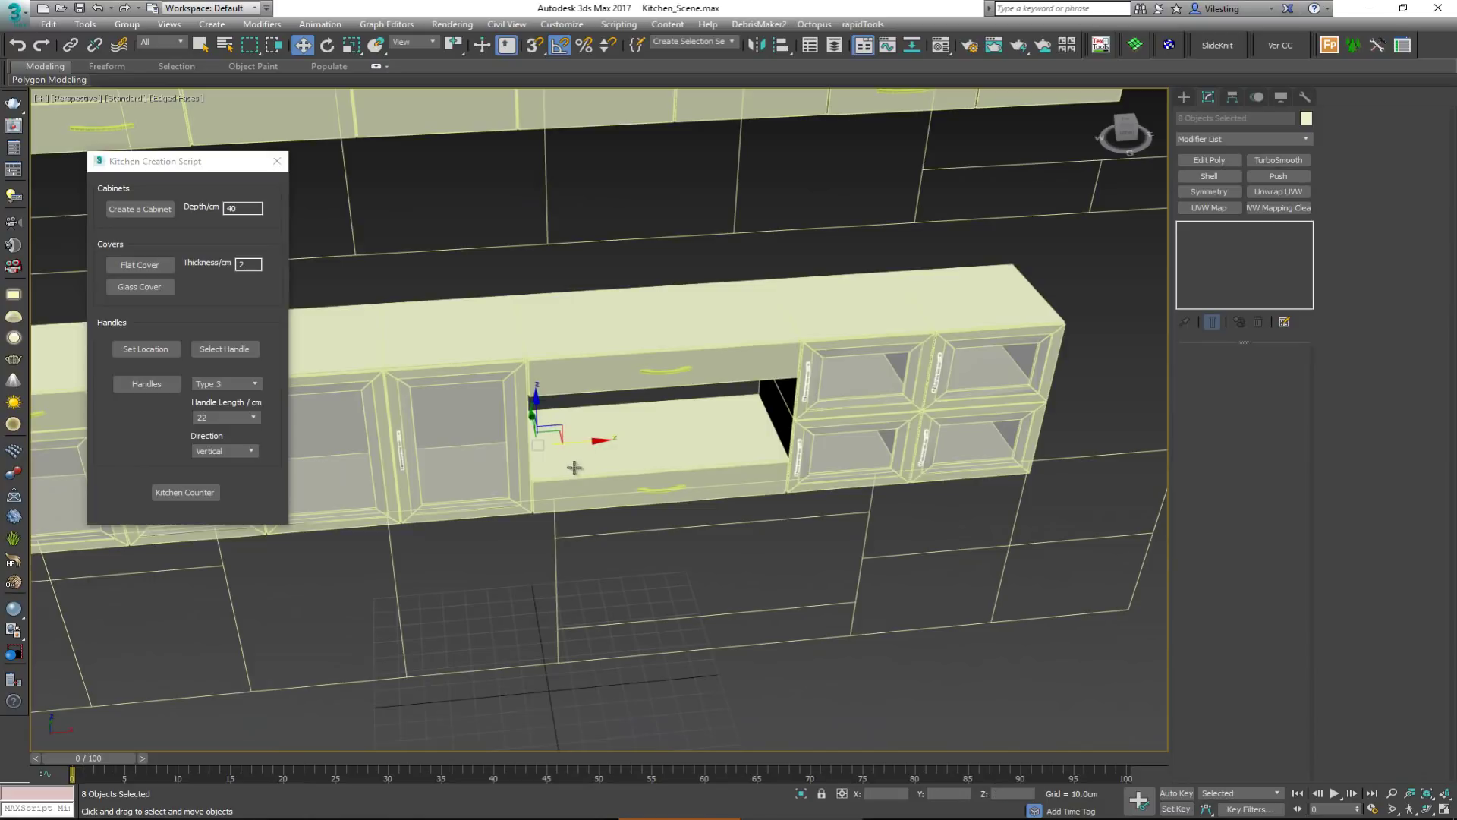
Step: Clear the handle selection, turn off edged faces and orbit to an end-on view
{"action": "middle_click_drag", "start_coordinate": [517, 503], "coordinate": [831, 465]}
{"action": "middle_click_drag", "start_coordinate": [742, 472], "coordinate": [772, 462], "text": "alt"}
{"action": "left_click", "coordinate": [679, 646]}
{"action": "key", "text": "F4"}
{"action": "middle_click_drag", "start_coordinate": [692, 440], "coordinate": [644, 474]}
{"action": "scroll", "coordinate": [662, 475], "scroll_direction": "down", "scroll_amount": 3}
{"action": "middle_click_drag", "start_coordinate": [730, 452], "coordinate": [846, 207], "text": "alt"}
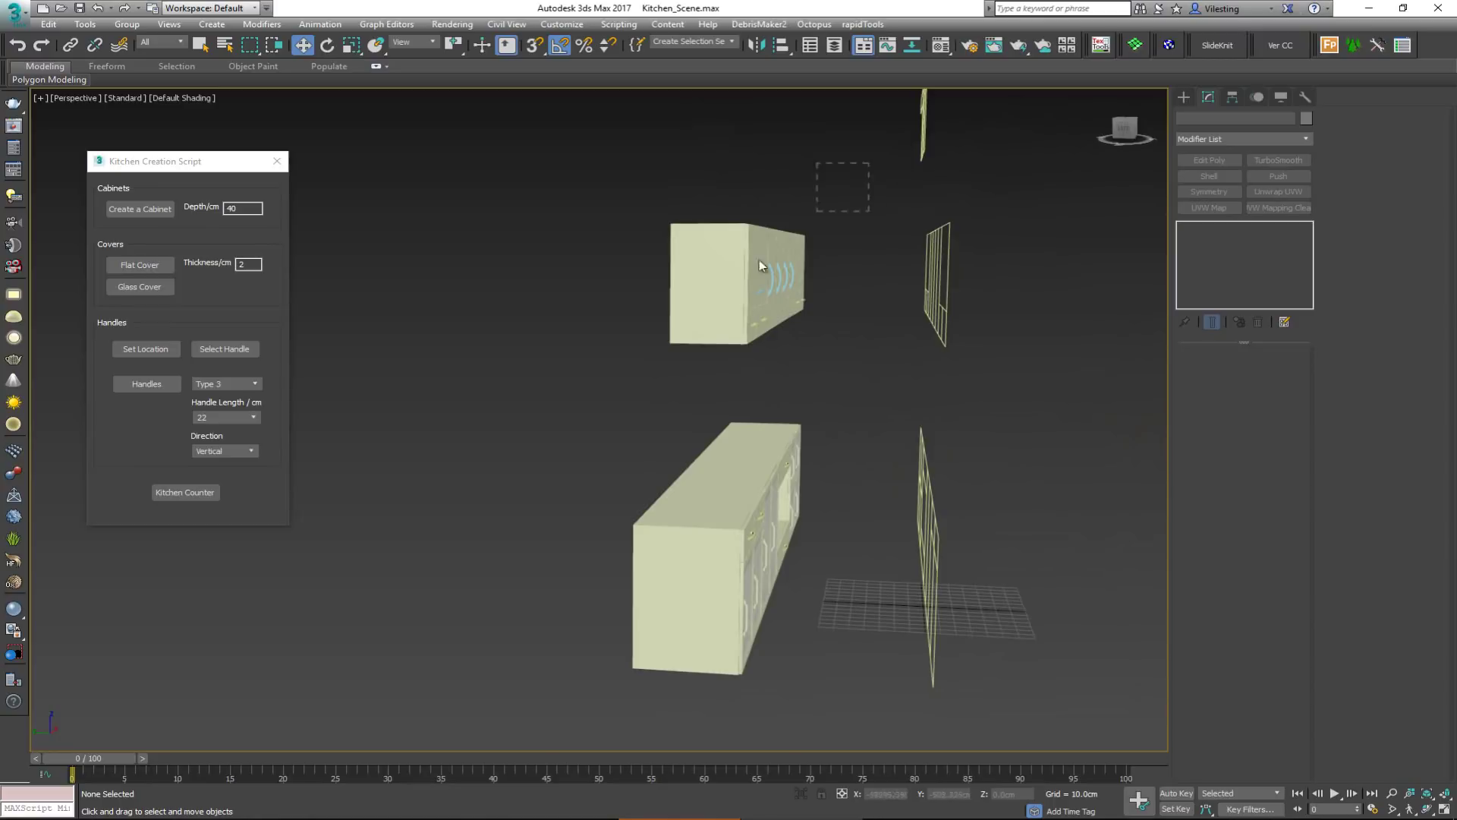
Step: Vertex-snap the upper cabinet run into line with the lower run
{"action": "left_click_drag", "start_coordinate": [588, 379], "coordinate": [588, 380]}
{"action": "middle_click_drag", "start_coordinate": [680, 365], "coordinate": [699, 351], "text": "alt"}
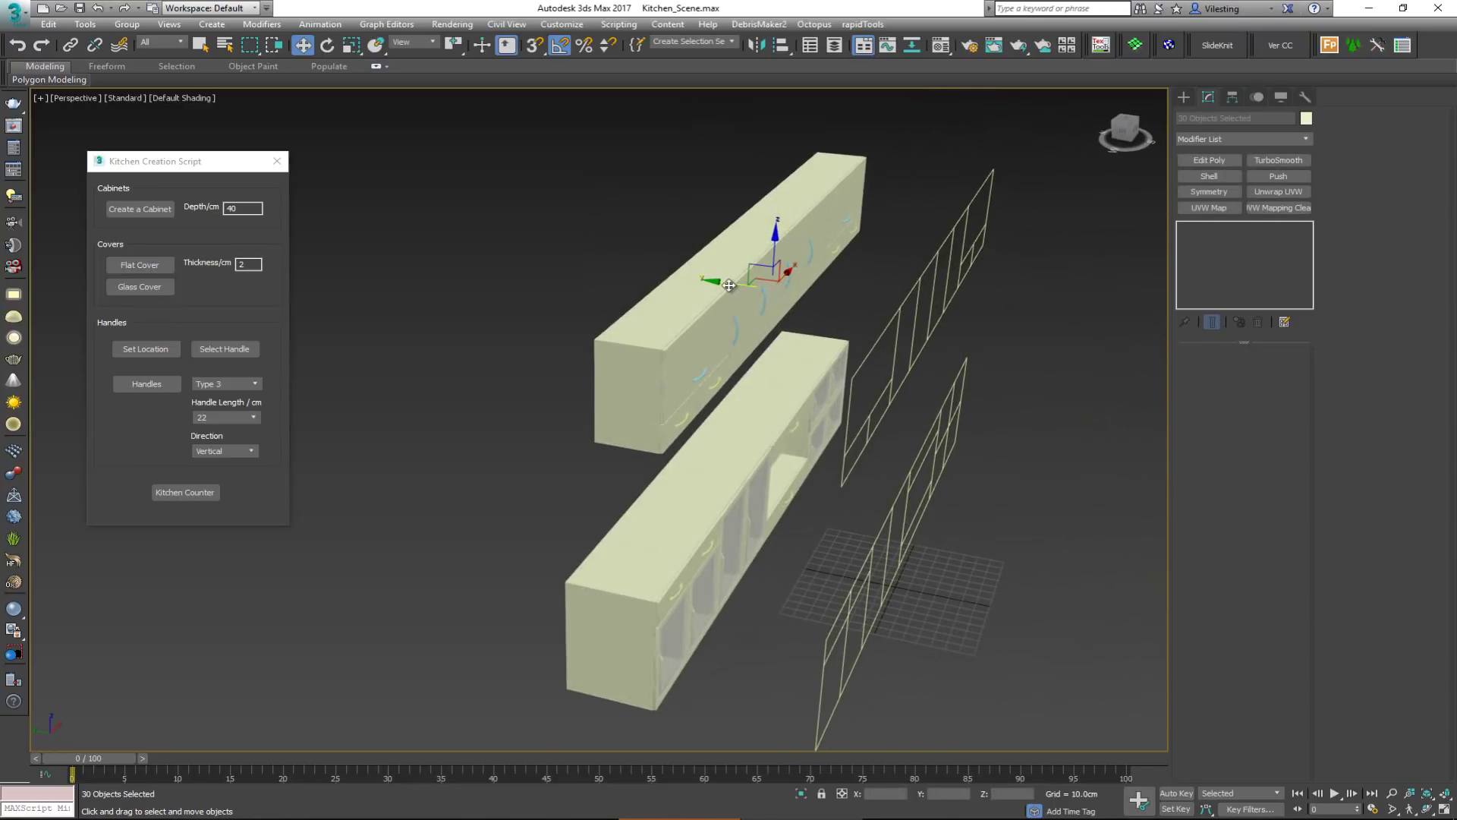
{"action": "key", "text": "s"}
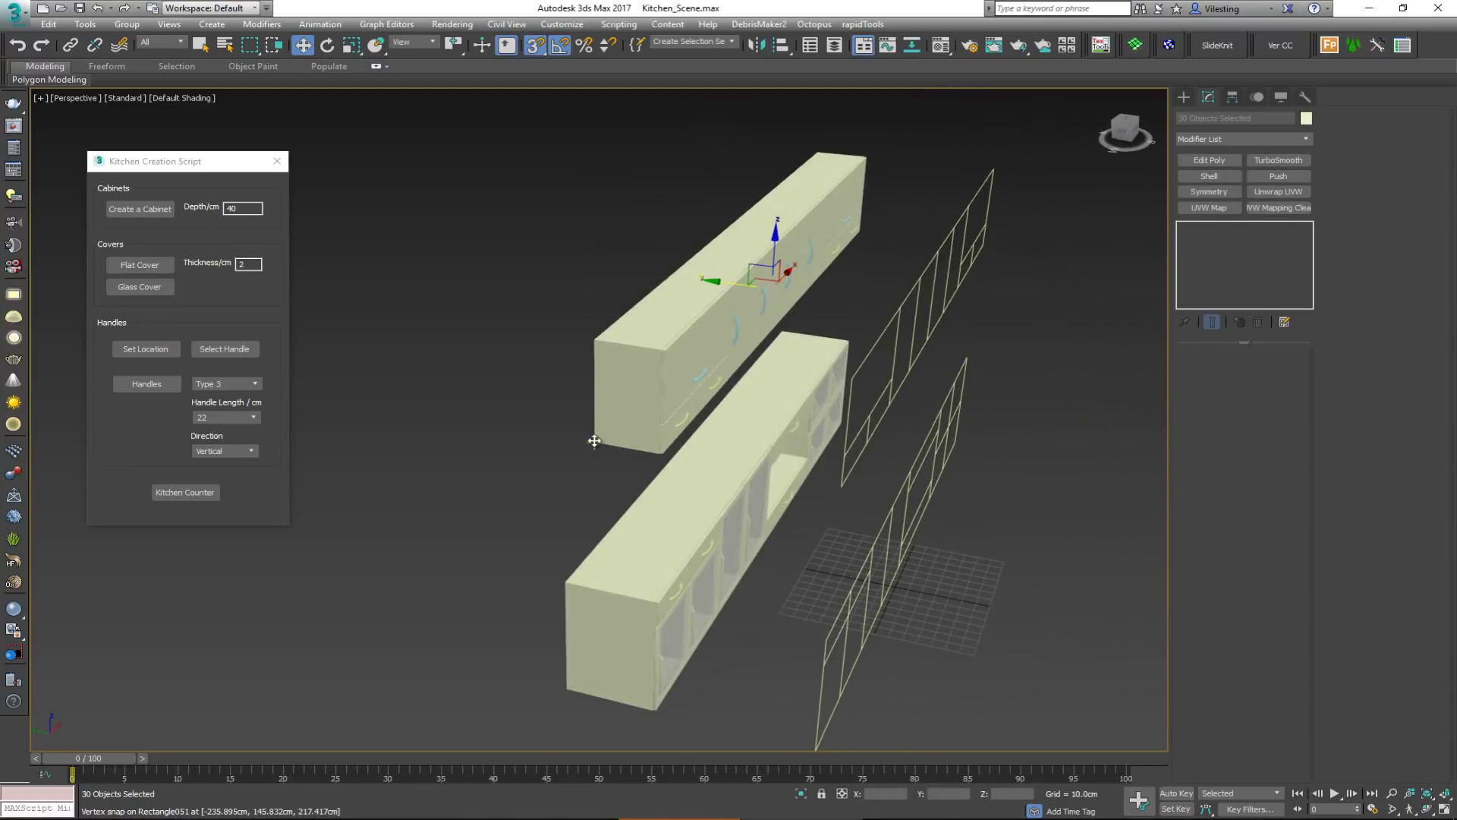
{"action": "left_click_drag", "start_coordinate": [592, 448], "coordinate": [562, 572]}
{"action": "middle_click_drag", "start_coordinate": [622, 536], "coordinate": [642, 502], "text": "alt"}
Step: Select the lower cabinets and their covers from several angles to check them
{"action": "left_click", "coordinate": [847, 442]}
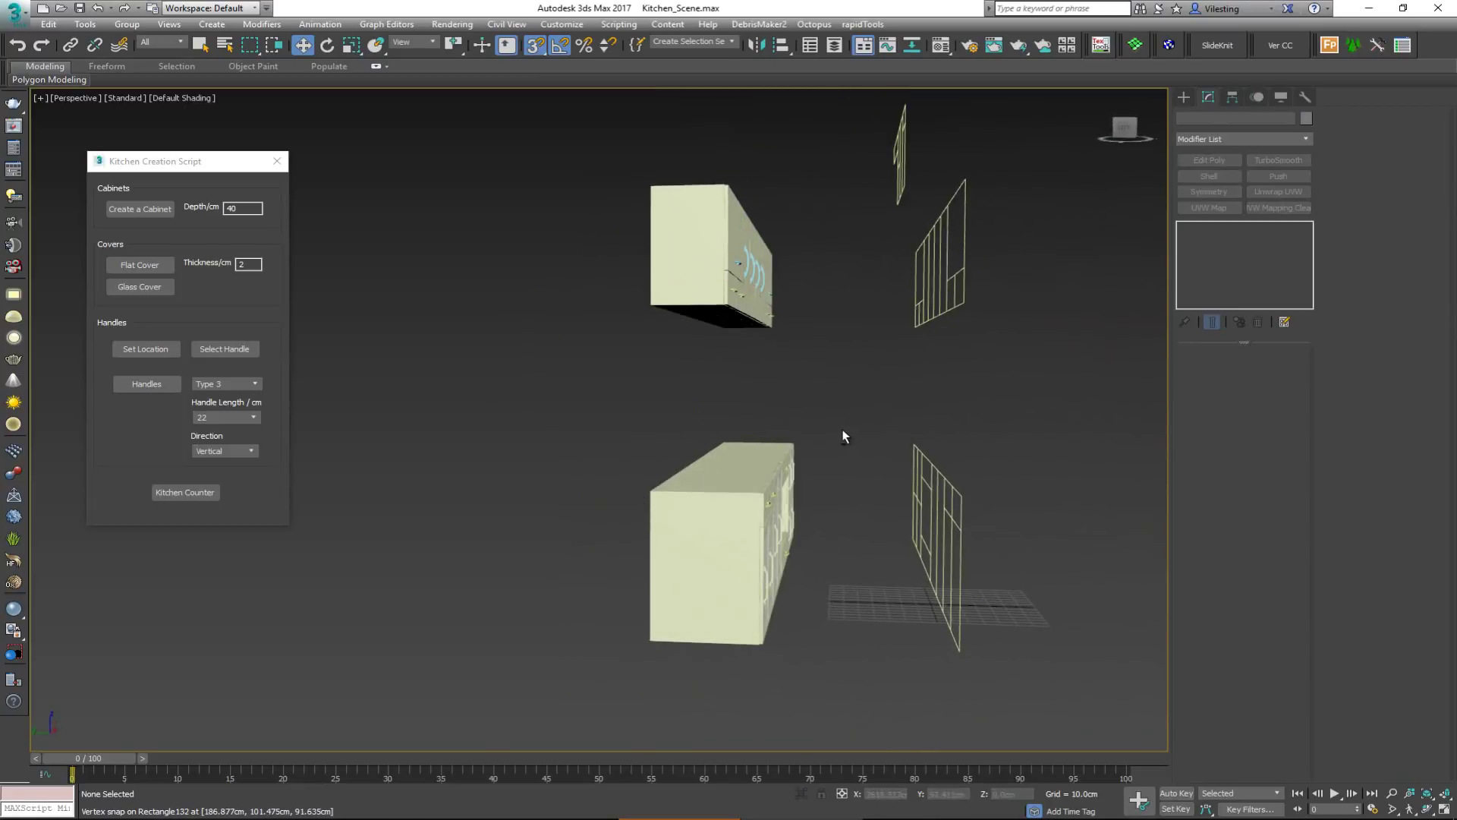
{"action": "middle_click_drag", "start_coordinate": [845, 432], "coordinate": [836, 430], "text": "alt"}
{"action": "left_click_drag", "start_coordinate": [618, 472], "coordinate": [617, 467]}
{"action": "middle_click_drag", "start_coordinate": [617, 468], "coordinate": [730, 541], "text": "alt"}
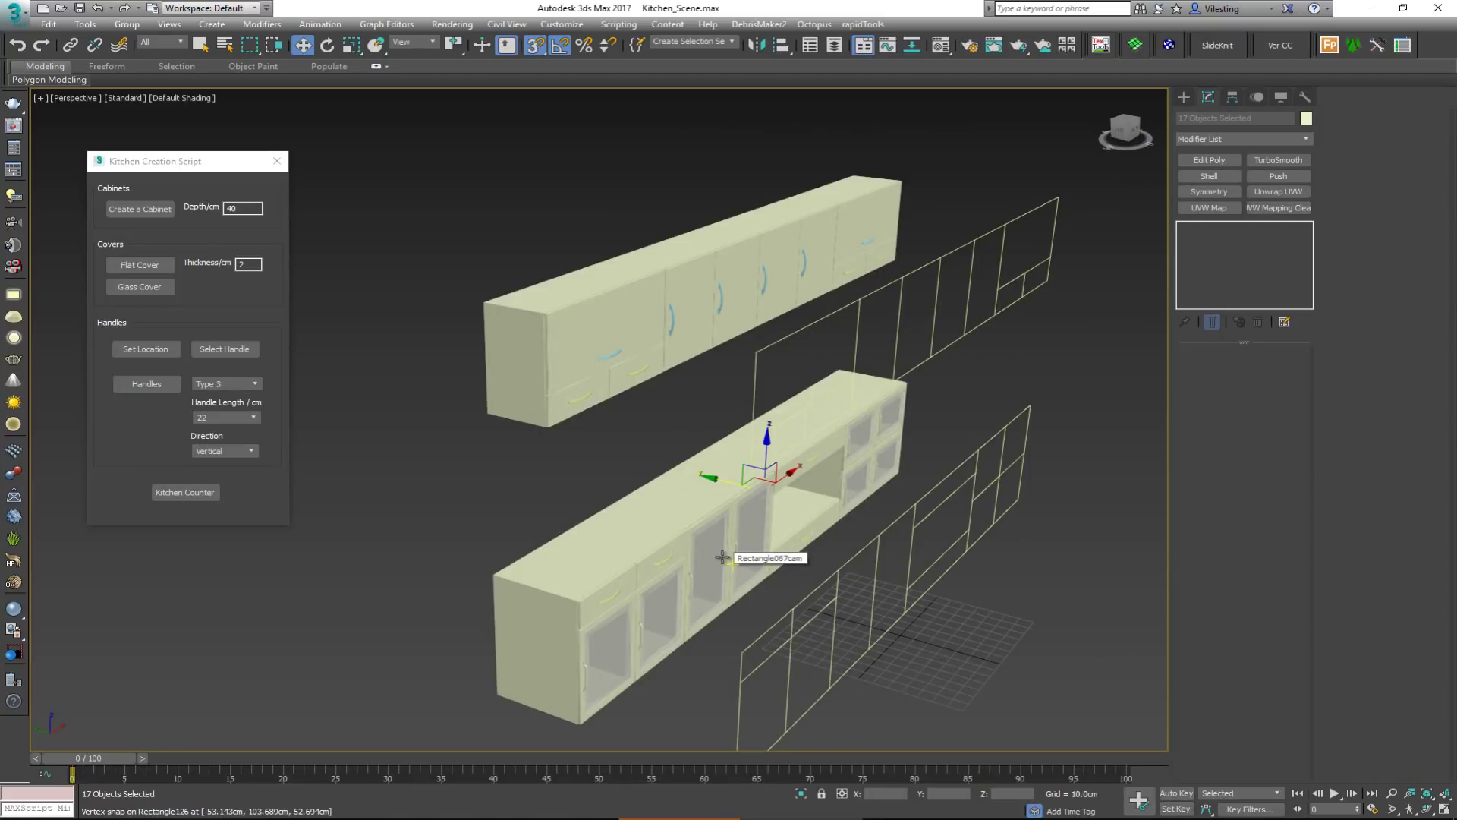
{"action": "key", "text": "ctrl+d"}
{"action": "scroll", "coordinate": [579, 559], "scroll_direction": "up", "scroll_amount": 5}
{"action": "left_click", "coordinate": [579, 559]}
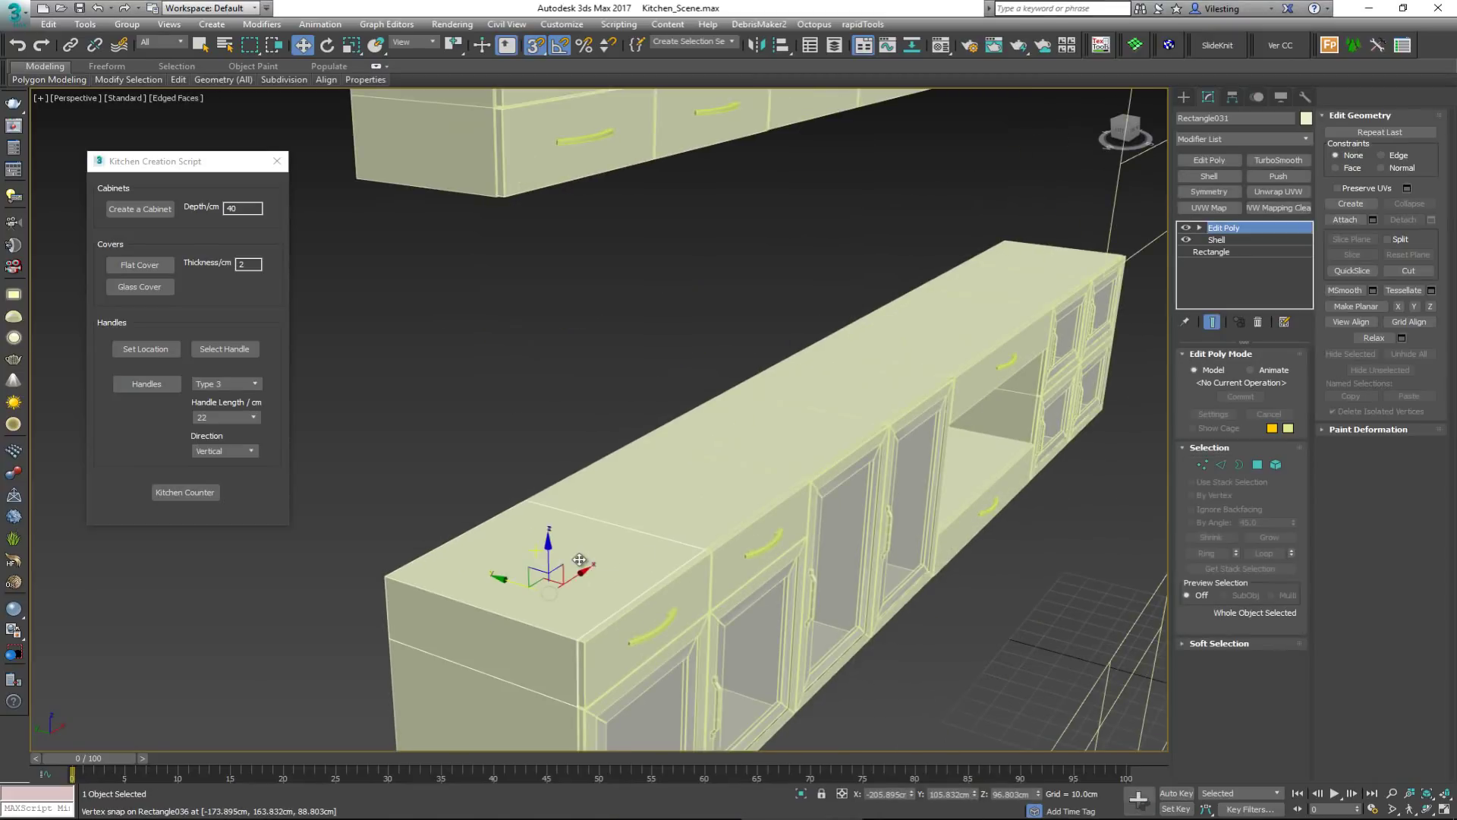
{"action": "middle_click_drag", "start_coordinate": [579, 560], "coordinate": [654, 521], "text": "alt"}
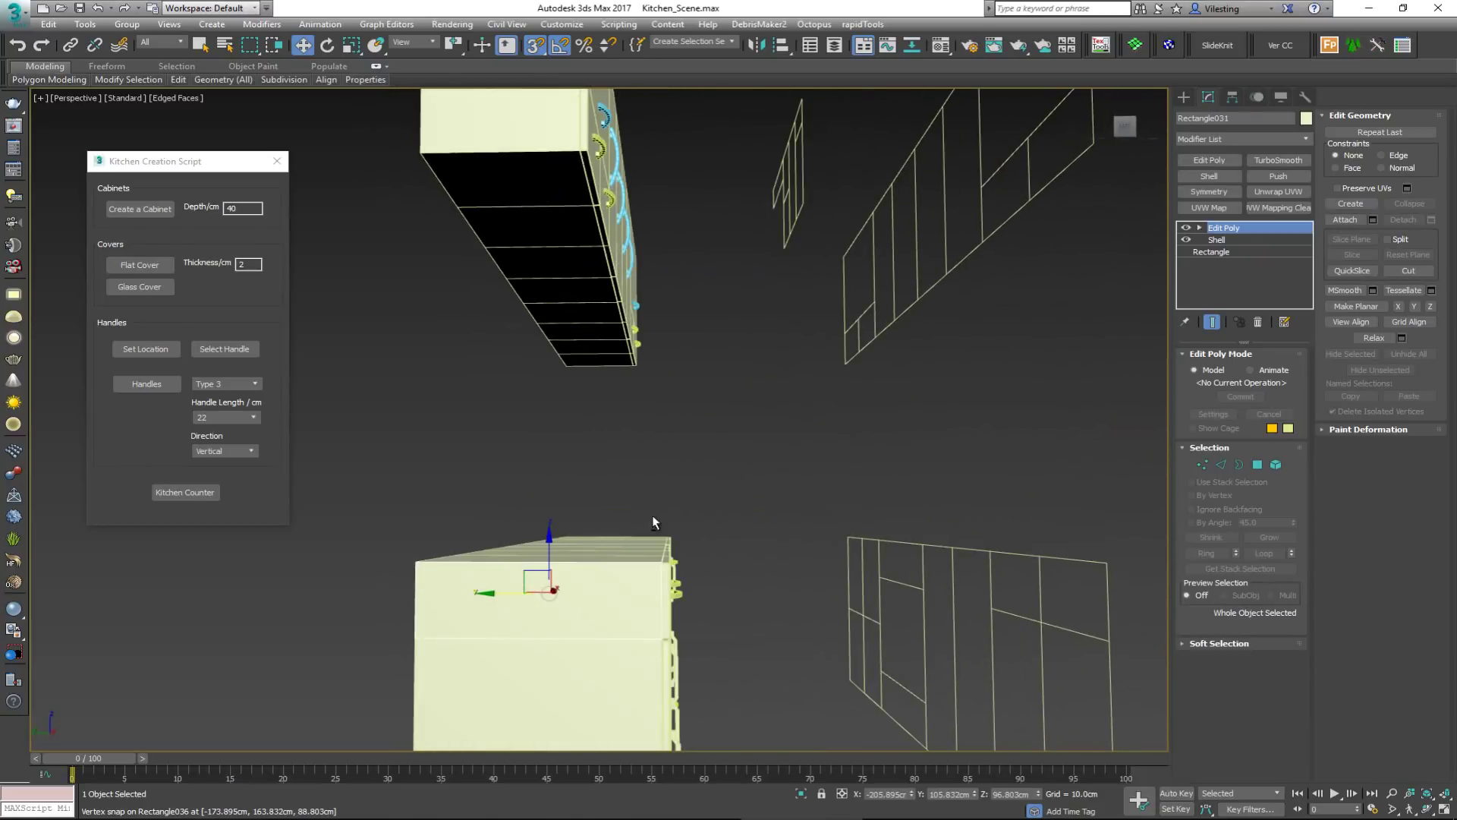
{"action": "left_click_drag", "start_coordinate": [405, 529], "coordinate": [696, 571]}
{"action": "middle_click_drag", "start_coordinate": [696, 571], "coordinate": [636, 588], "text": "alt"}
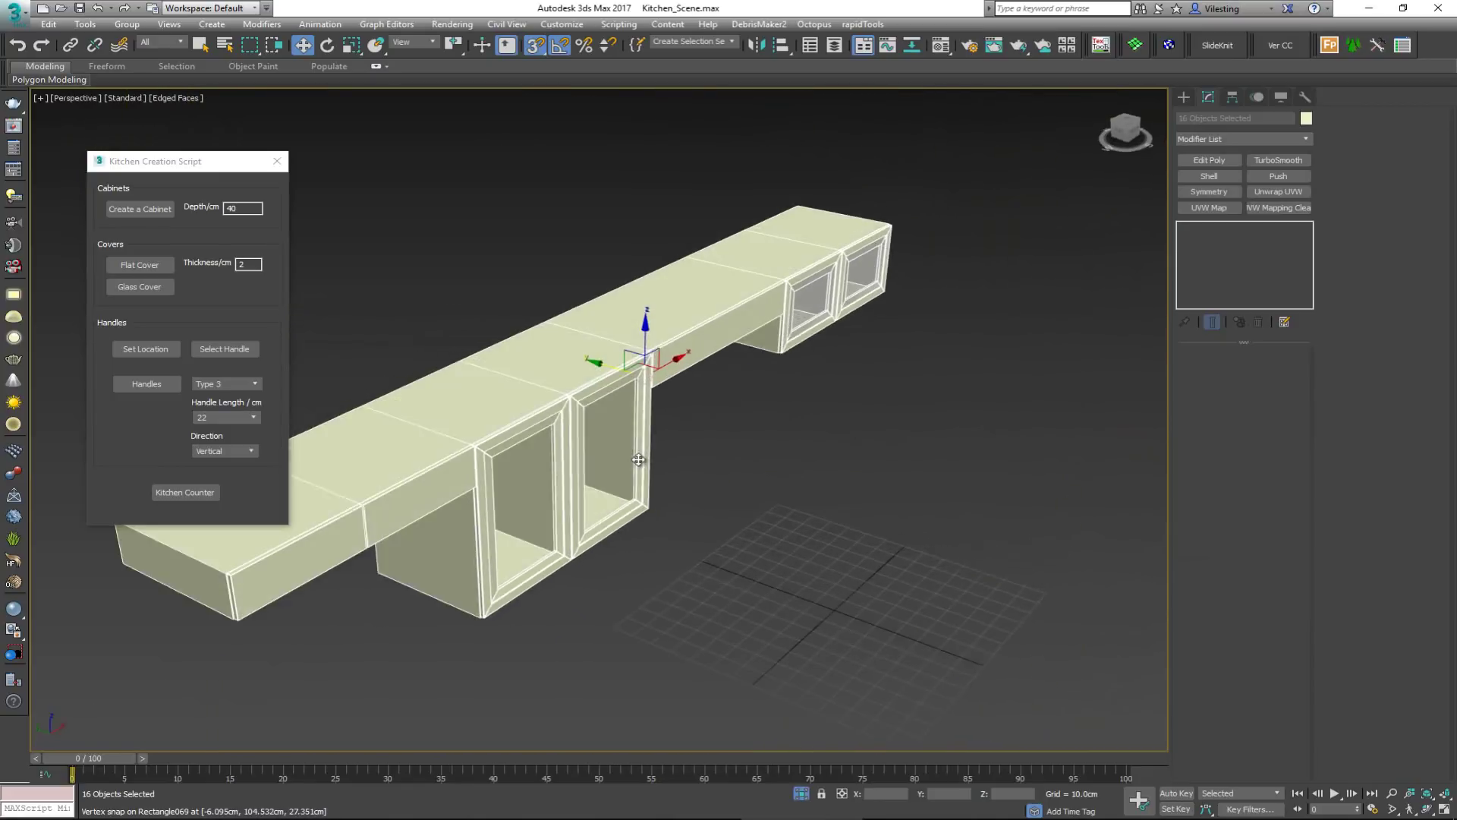
{"action": "left_click", "coordinate": [777, 478]}
Step: Maximize the Top view, fit the whole scene and centre the cabinets
{"action": "key", "text": "alt+w"}
{"action": "left_click", "coordinate": [511, 279]}
{"action": "key", "text": "z"}
{"action": "key", "text": "alt+w"}
{"action": "middle_click_drag", "start_coordinate": [496, 362], "coordinate": [655, 342]}
{"action": "scroll", "coordinate": [655, 346], "scroll_direction": "down", "scroll_amount": 2}
{"action": "left_click_drag", "start_coordinate": [217, 161], "coordinate": [170, 112]}
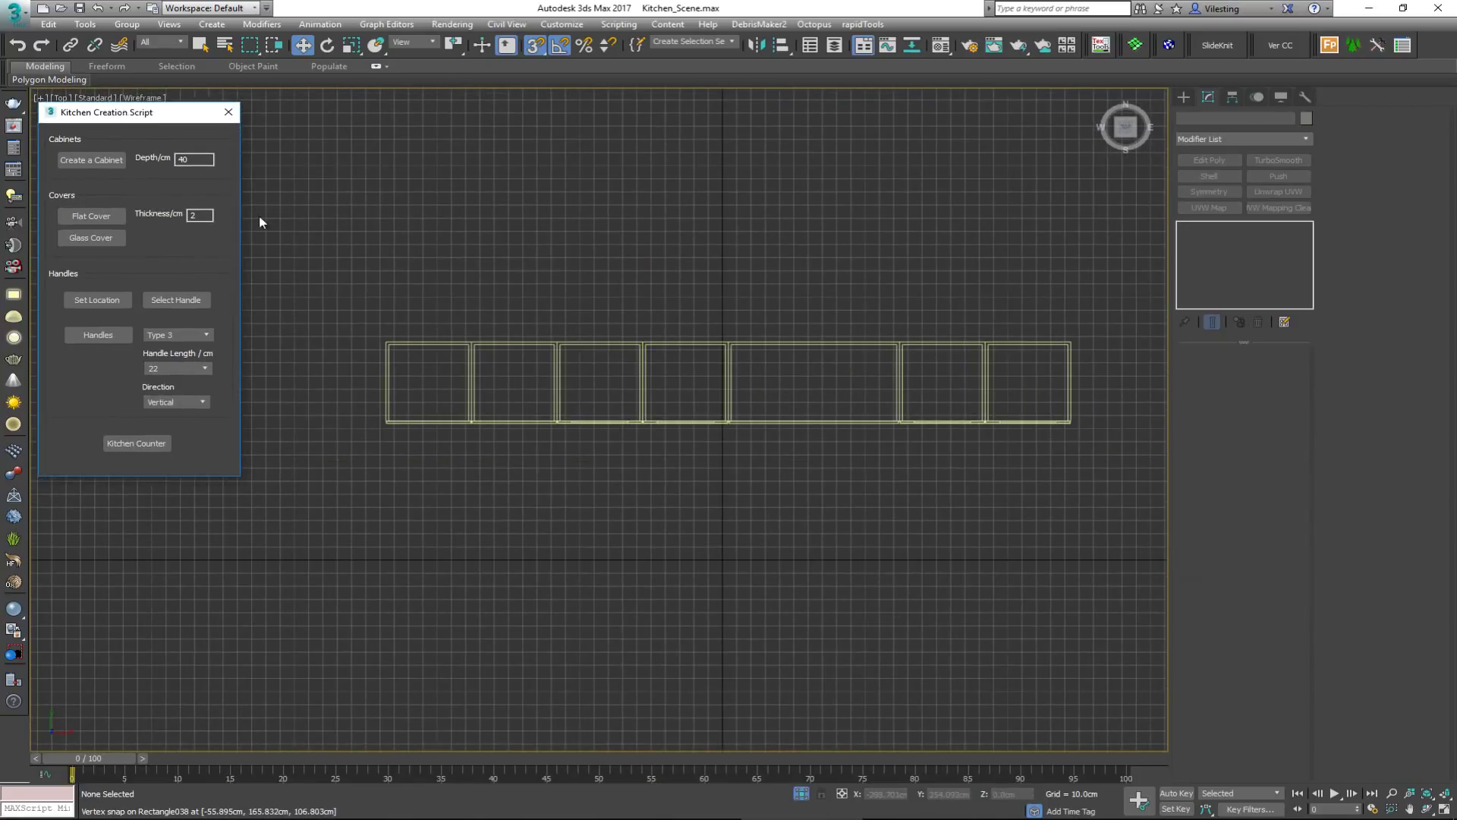
Step: Draw a rectangle snapped over the whole lower cabinet row, about 61.8 by 479.5 cm
{"action": "right_click", "coordinate": [453, 287]}
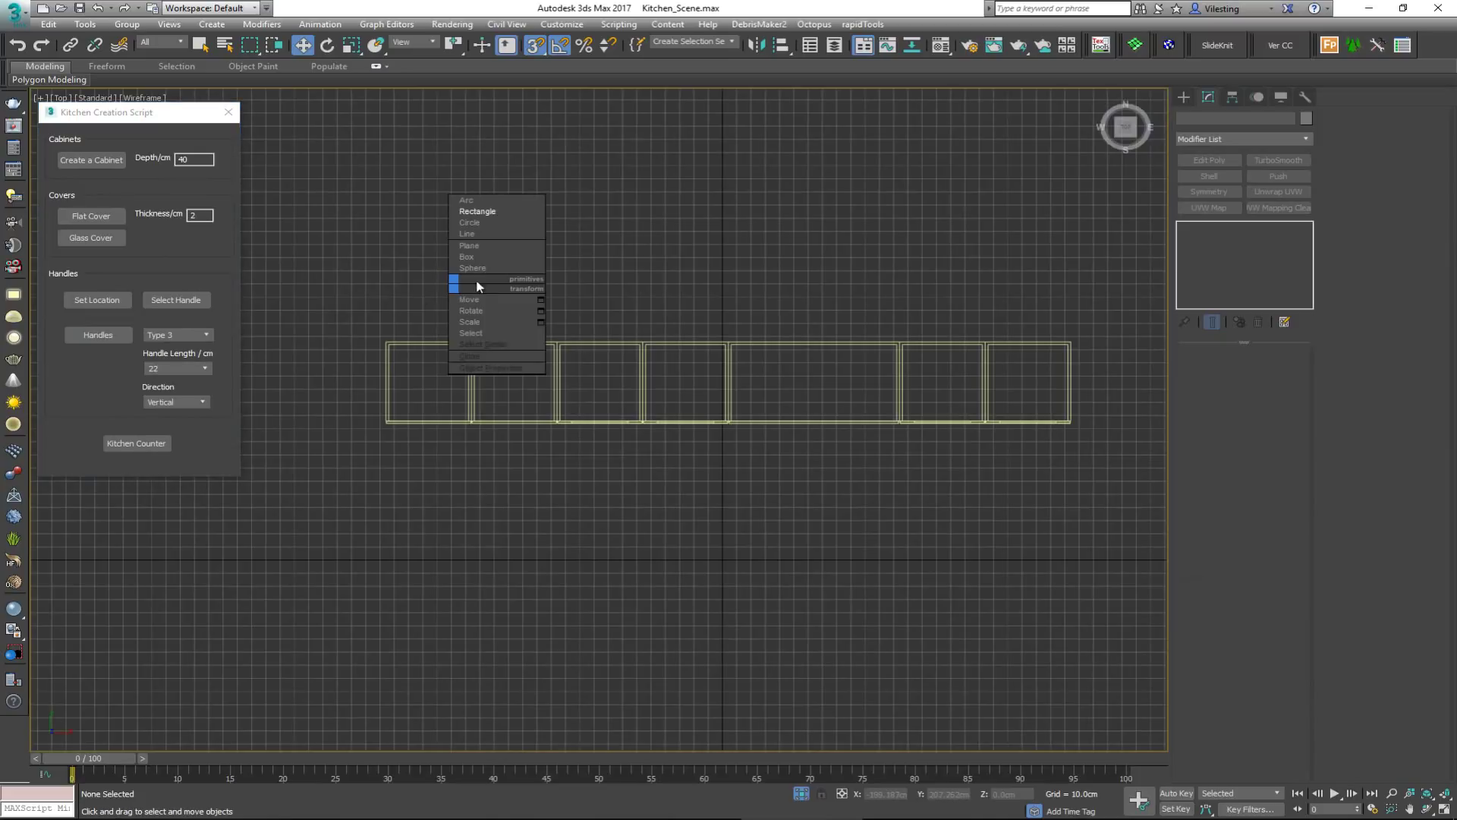
{"action": "left_click", "coordinate": [494, 212]}
{"action": "mouse_move", "coordinate": [386, 342]}
{"action": "left_mouse_down"}
{"action": "mouse_move", "coordinate": [416, 332]}
{"action": "mouse_move", "coordinate": [850, 367]}
{"action": "mouse_move", "coordinate": [1063, 407]}
{"action": "mouse_move", "coordinate": [1071, 422]}
{"action": "left_mouse_up"}
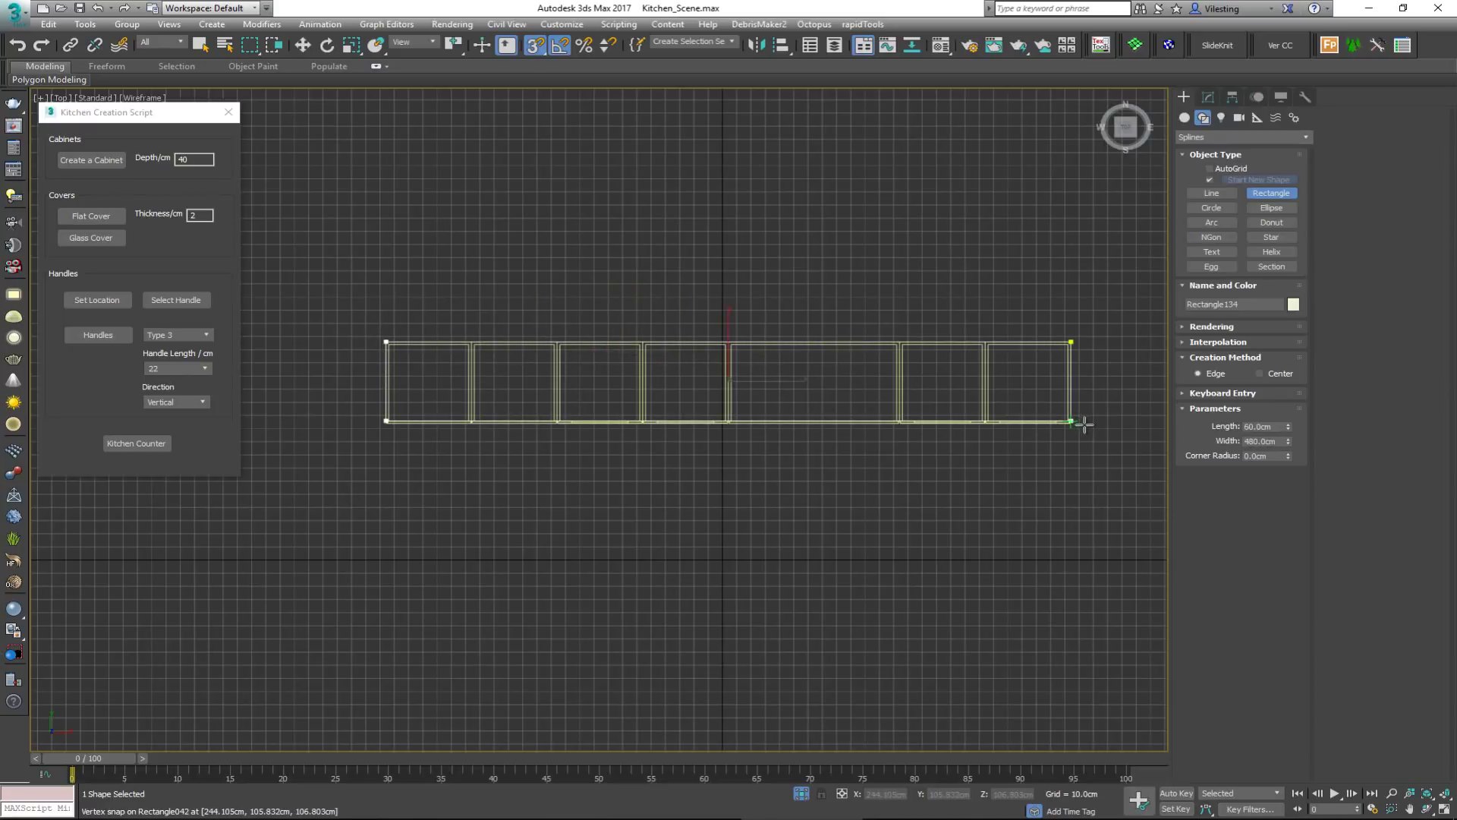
{"action": "left_click_drag", "start_coordinate": [1078, 428], "coordinate": [1076, 431]}
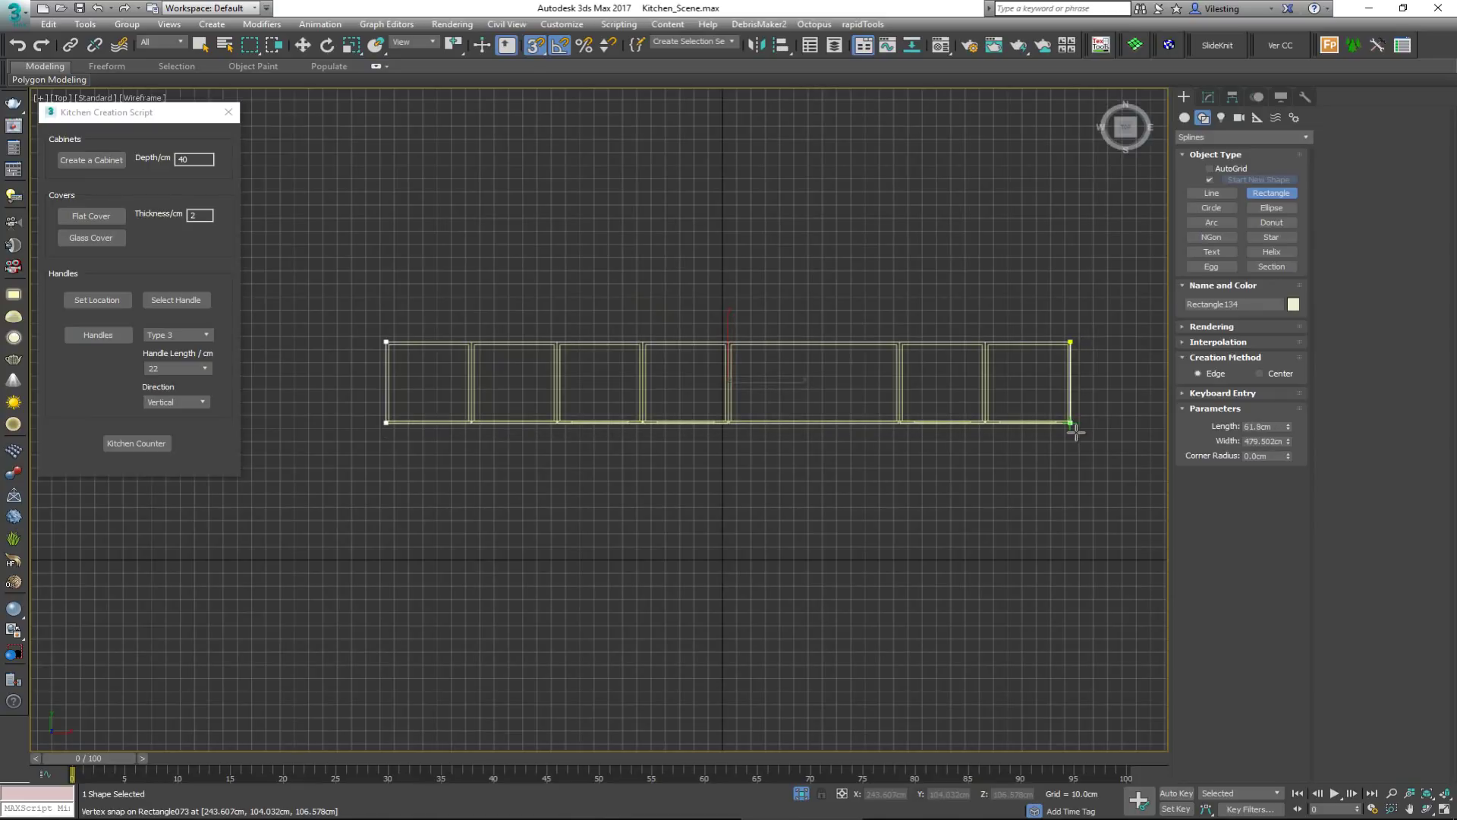
{"action": "scroll", "coordinate": [1101, 395], "scroll_direction": "down", "scroll_amount": 2}
{"action": "scroll", "coordinate": [1090, 387], "scroll_direction": "up", "scroll_amount": 10}
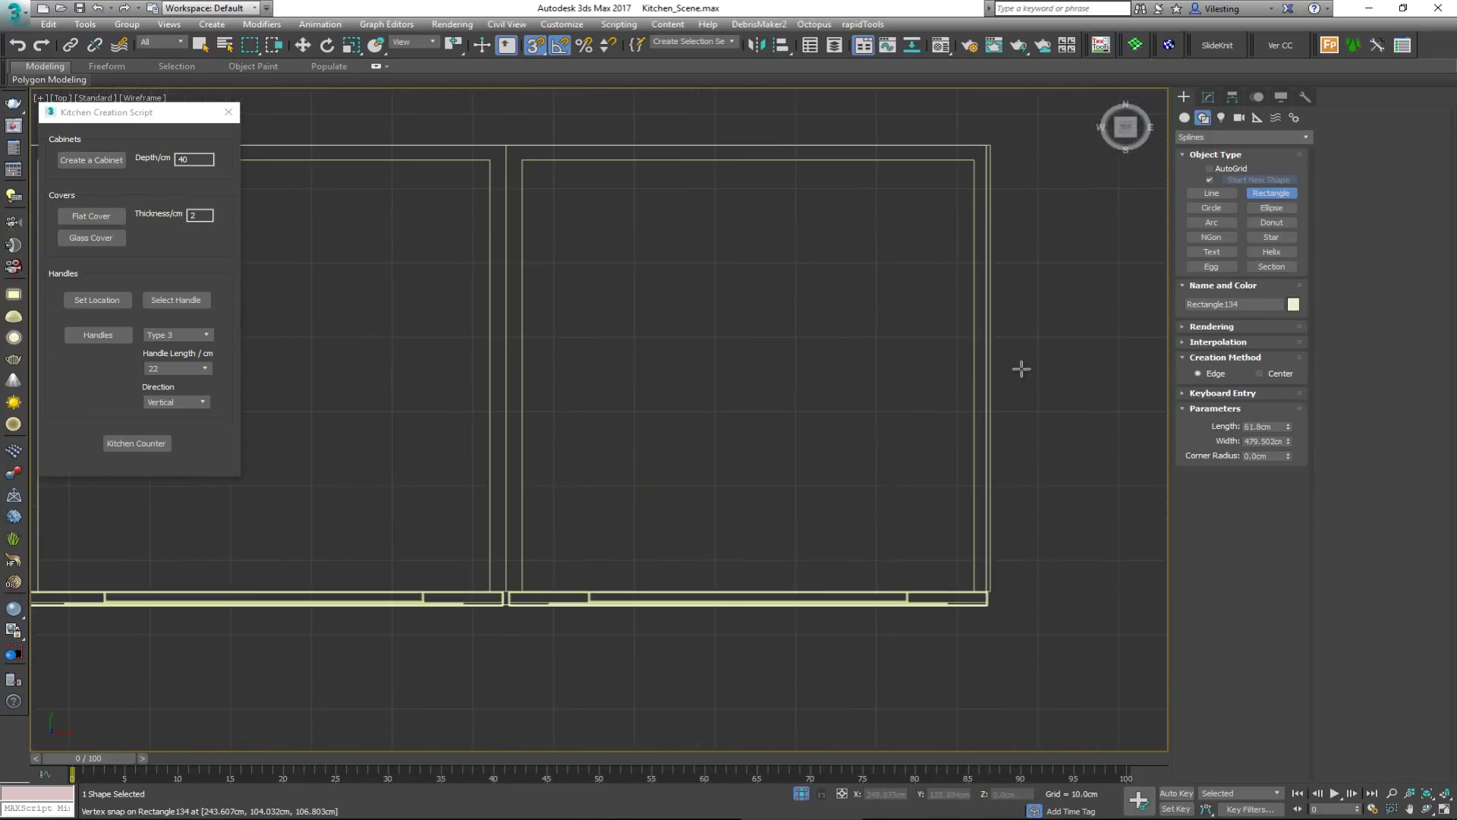
Step: Maximize the Perspective view on the cabinets and generate a countertop from the rectangle
{"action": "key", "text": "w"}
{"action": "key", "text": "alt+w"}
{"action": "right_click", "coordinate": [980, 590]}
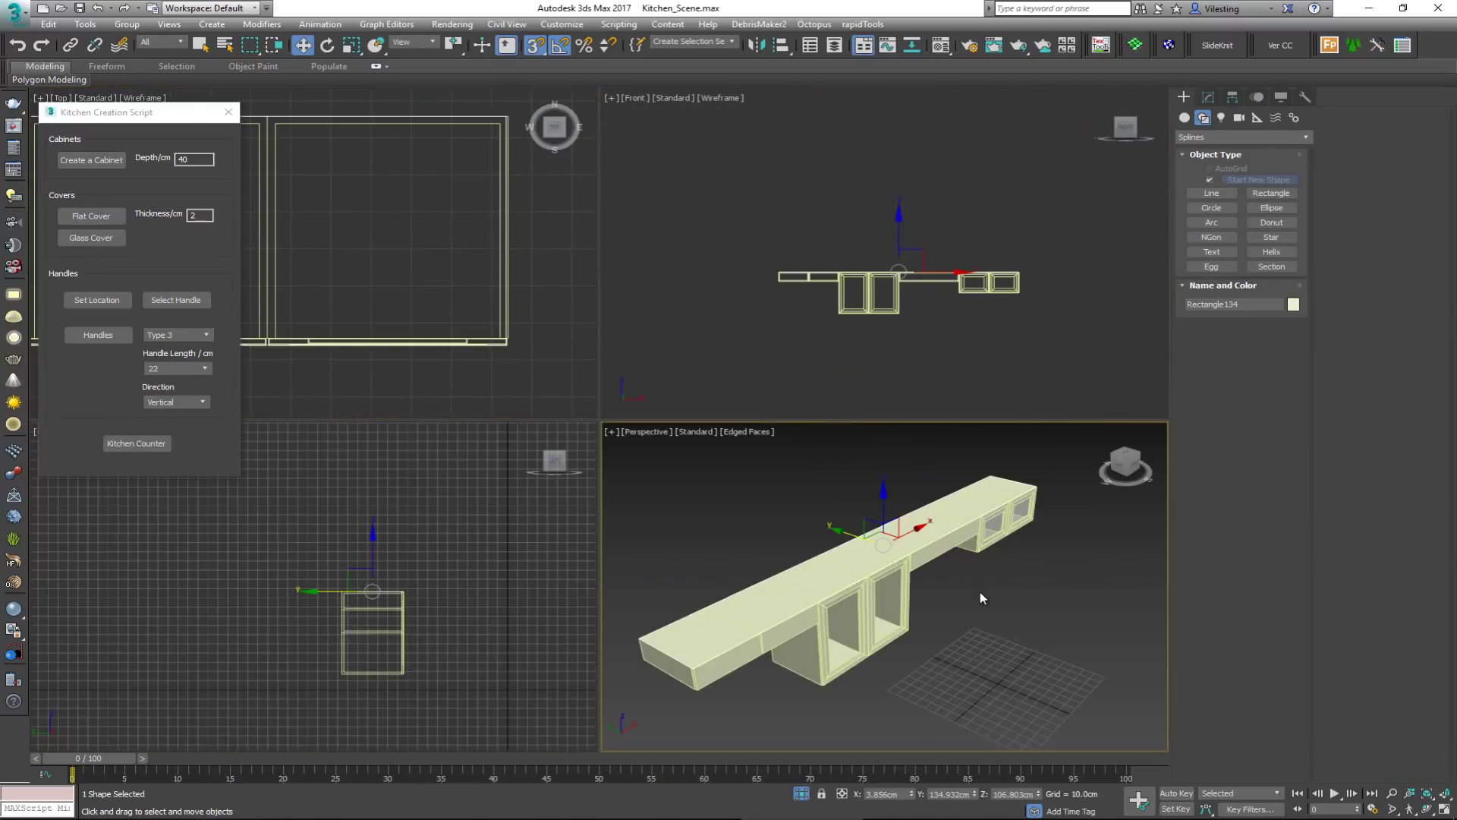
{"action": "key", "text": "alt+w"}
{"action": "middle_click_drag", "start_coordinate": [622, 416], "coordinate": [729, 441]}
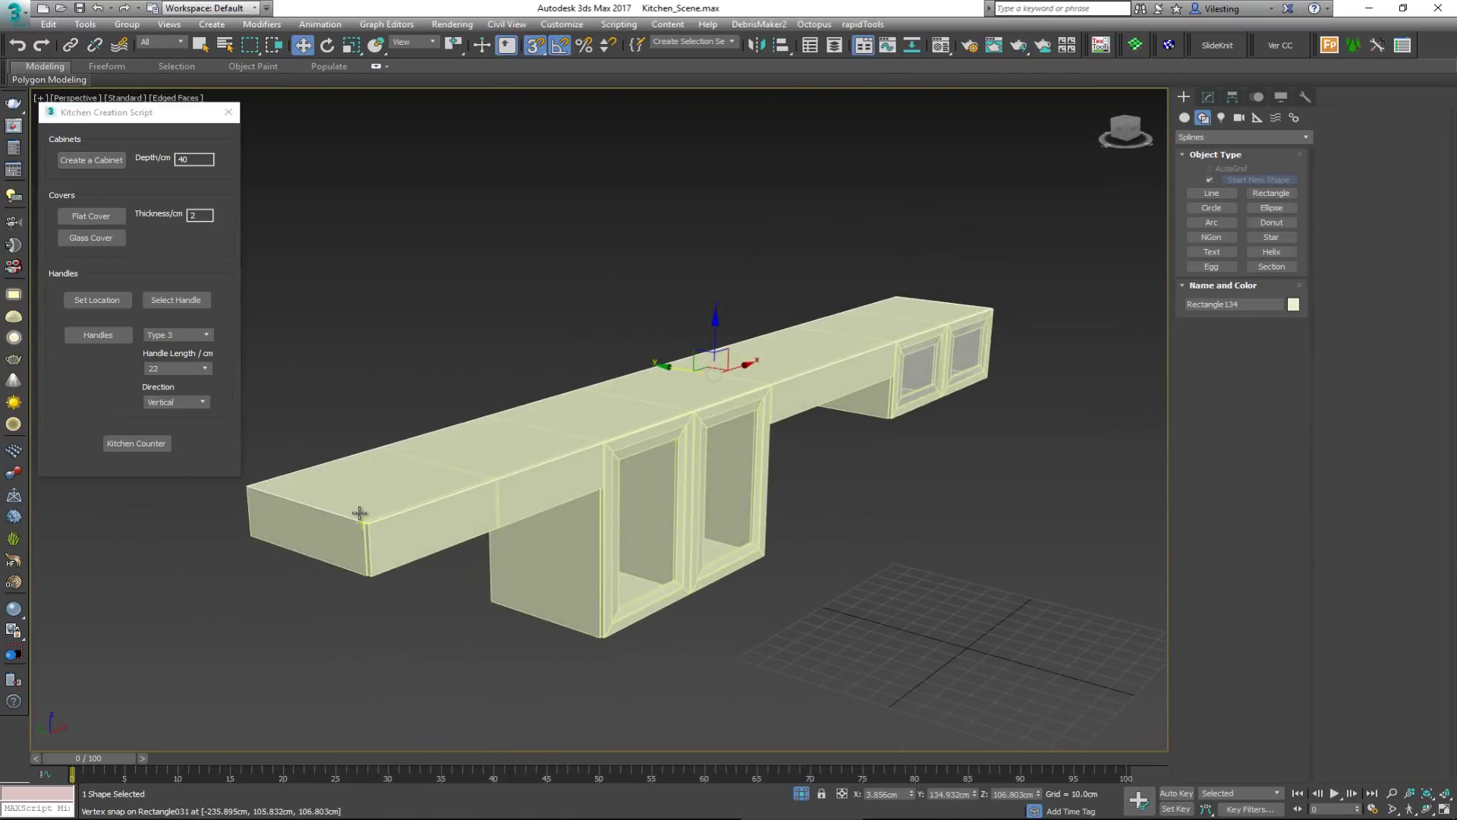
{"action": "middle_click_drag", "start_coordinate": [400, 482], "coordinate": [441, 482]}
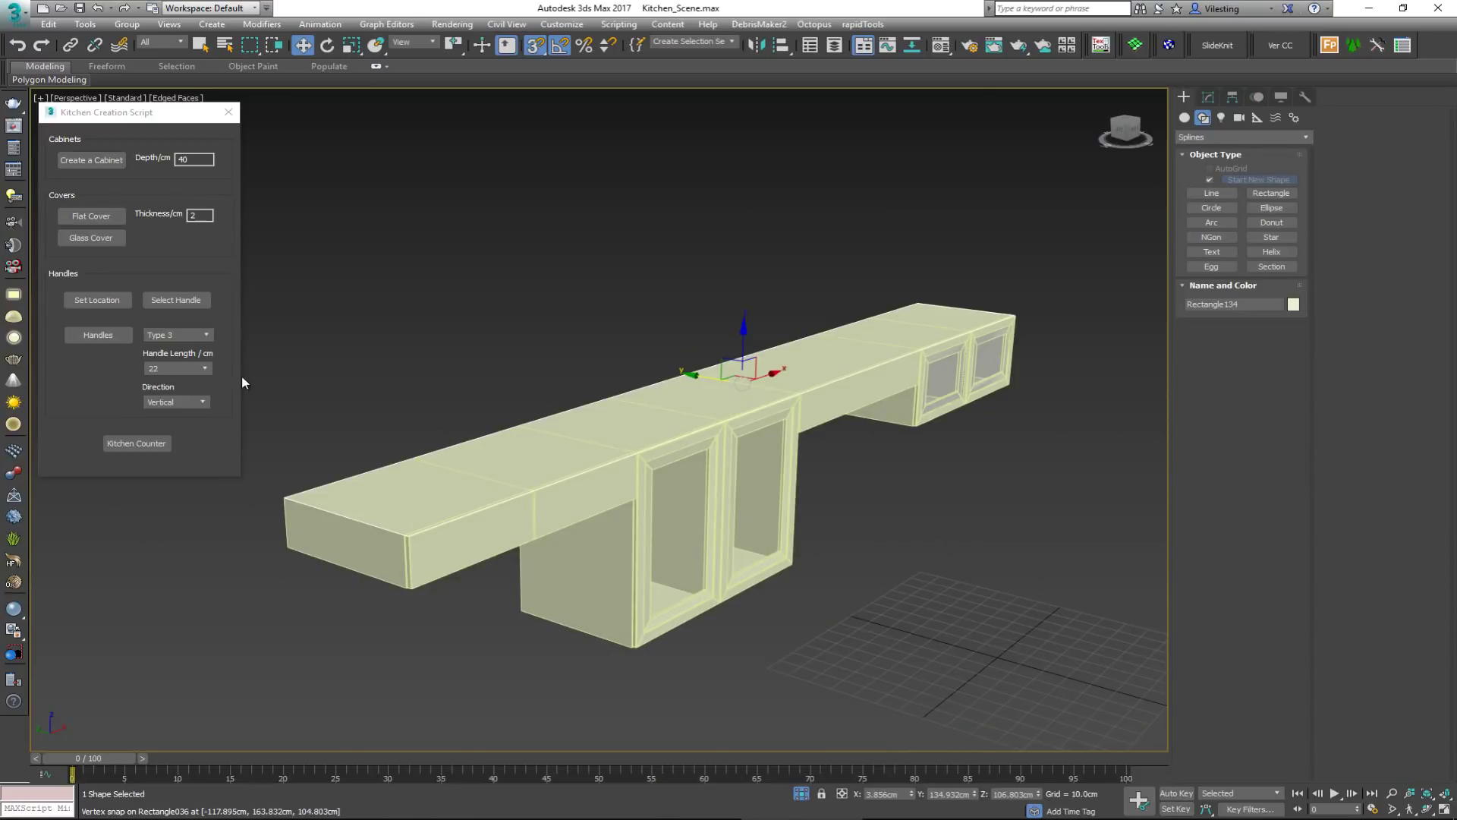
{"action": "left_click", "coordinate": [146, 442]}
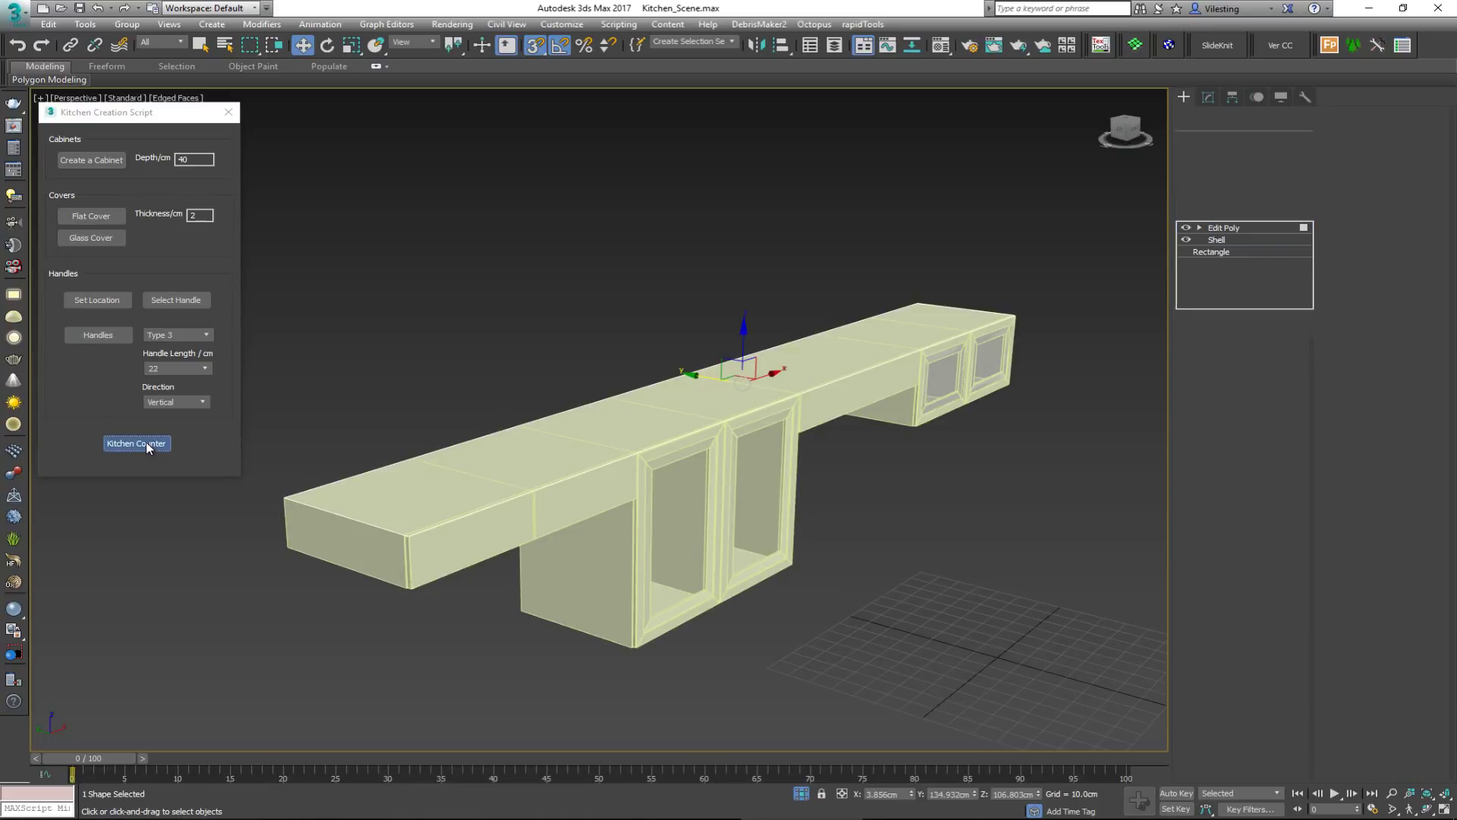
Step: Bring the new countertop slab into view and select it
{"action": "scroll", "coordinate": [302, 492], "scroll_direction": "up", "scroll_amount": 5}
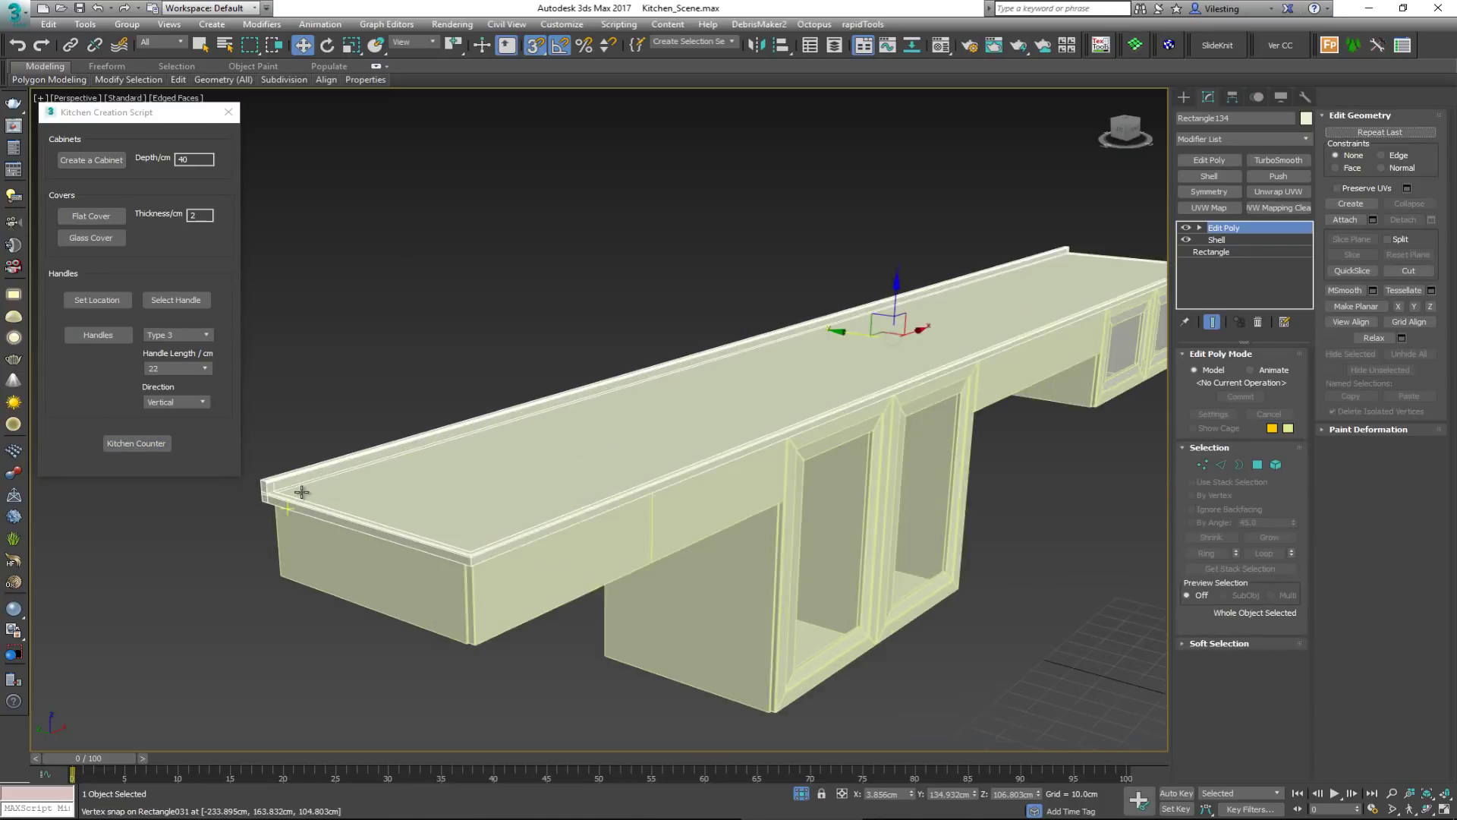
{"action": "scroll", "coordinate": [588, 394], "scroll_direction": "up", "scroll_amount": 2}
{"action": "middle_click_drag", "start_coordinate": [588, 394], "coordinate": [517, 436]}
{"action": "scroll", "coordinate": [517, 436], "scroll_direction": "down", "scroll_amount": 2}
{"action": "left_click", "coordinate": [559, 331]}
{"action": "left_click", "coordinate": [564, 411]}
{"action": "left_click", "coordinate": [564, 411]}
Step: Try lifting, collapsing and sliding the countertop, undoing each change so it stays in place
{"action": "left_click_drag", "start_coordinate": [1016, 303], "coordinate": [1016, 209]}
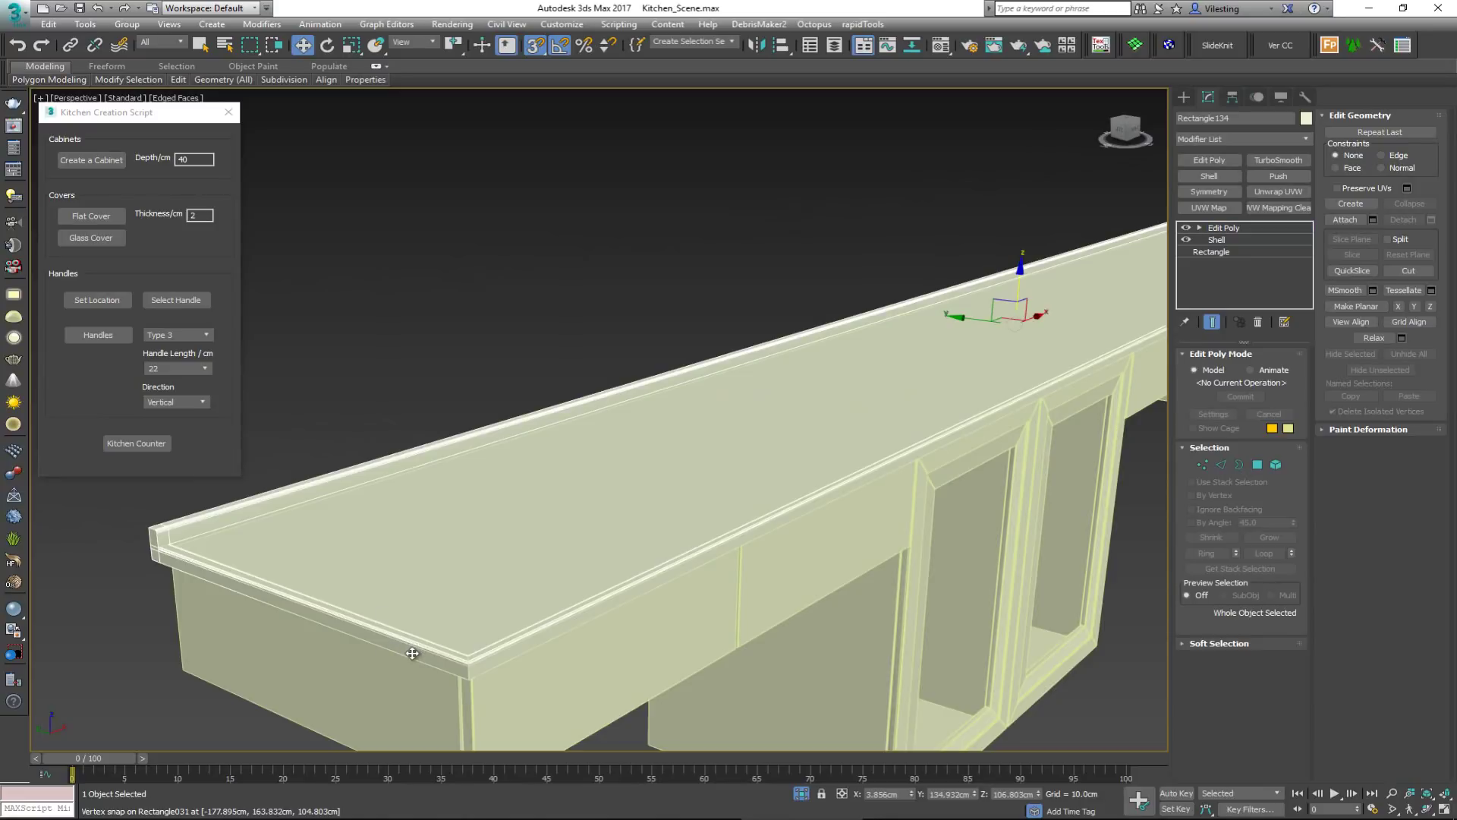
{"action": "key", "text": "ctrl+e"}
{"action": "key", "text": "ctrl+z"}
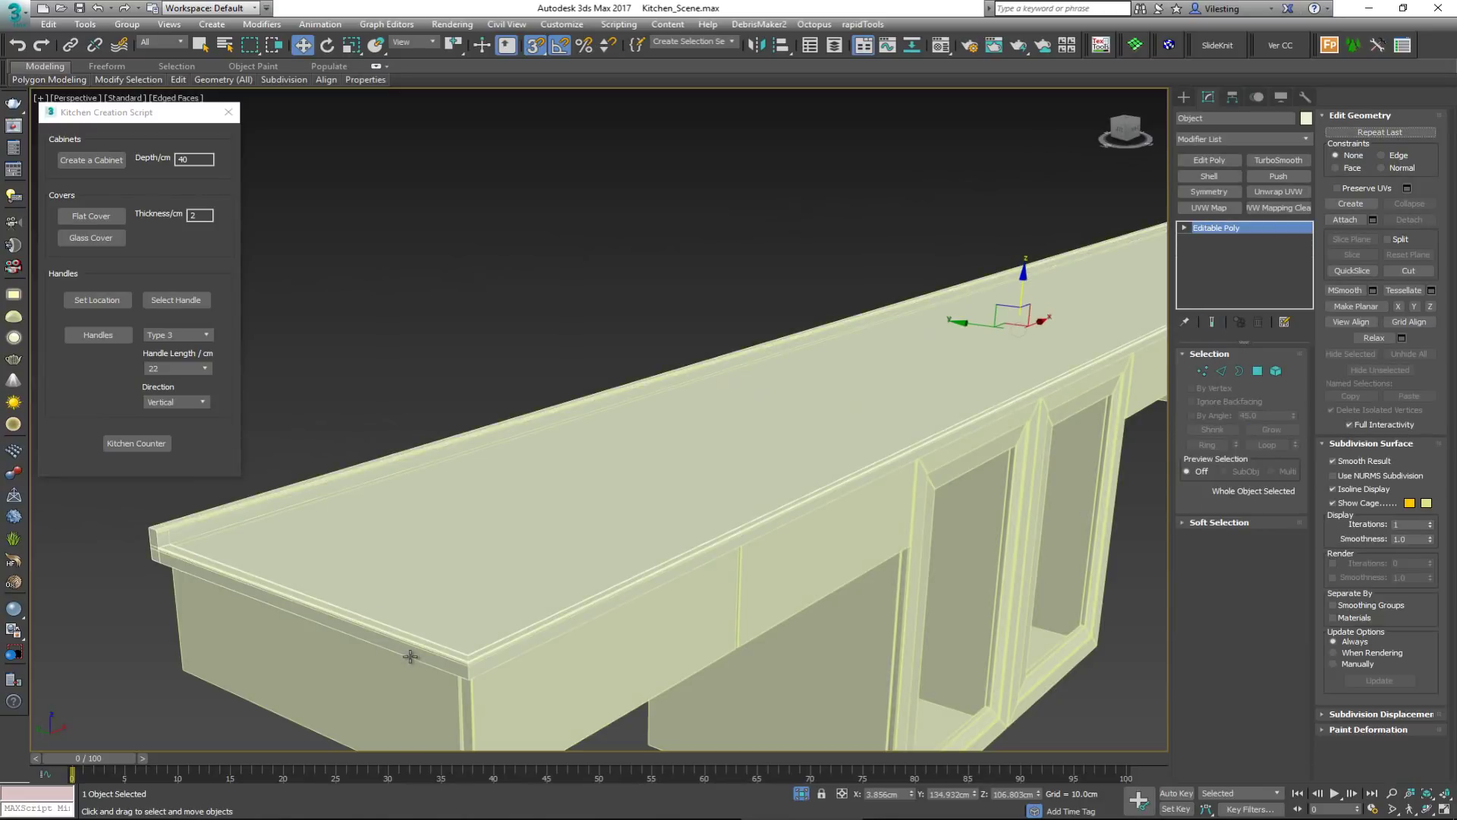
{"action": "left_click_drag", "start_coordinate": [975, 320], "coordinate": [716, 257]}
{"action": "key", "text": "ctrl+z"}
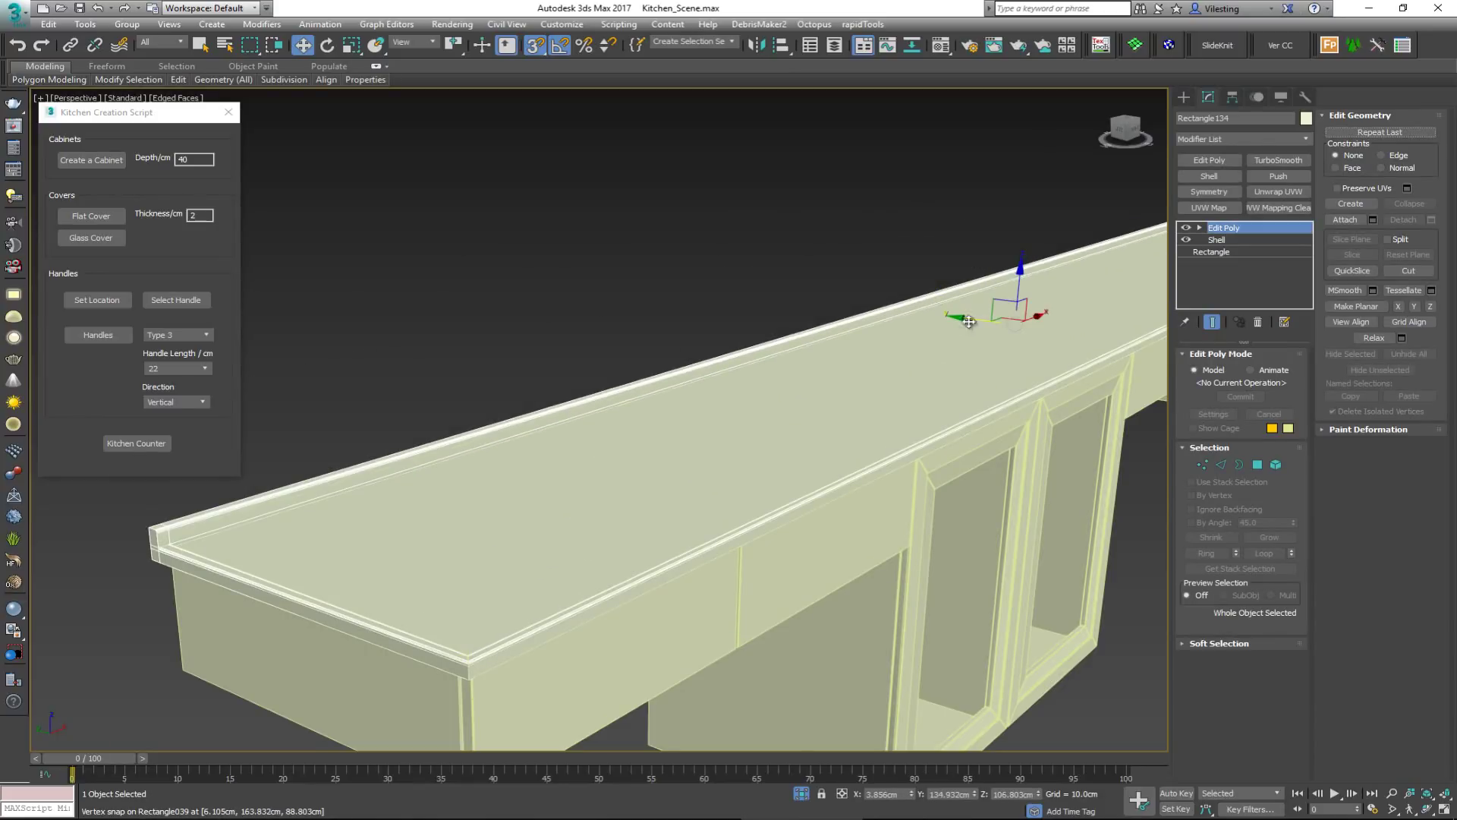
{"action": "left_click_drag", "start_coordinate": [1018, 278], "coordinate": [1026, 232]}
{"action": "key", "text": "ctrl+z"}
Step: Deselect the countertop and turn Edged Faces off with F4
{"action": "scroll", "coordinate": [627, 530], "scroll_direction": "down", "scroll_amount": 5}
{"action": "left_click", "coordinate": [629, 472]}
{"action": "key", "text": "F4"}
{"action": "scroll", "coordinate": [634, 519], "scroll_direction": "up", "scroll_amount": 2}
{"action": "scroll", "coordinate": [635, 519], "scroll_direction": "up", "scroll_amount": 2}
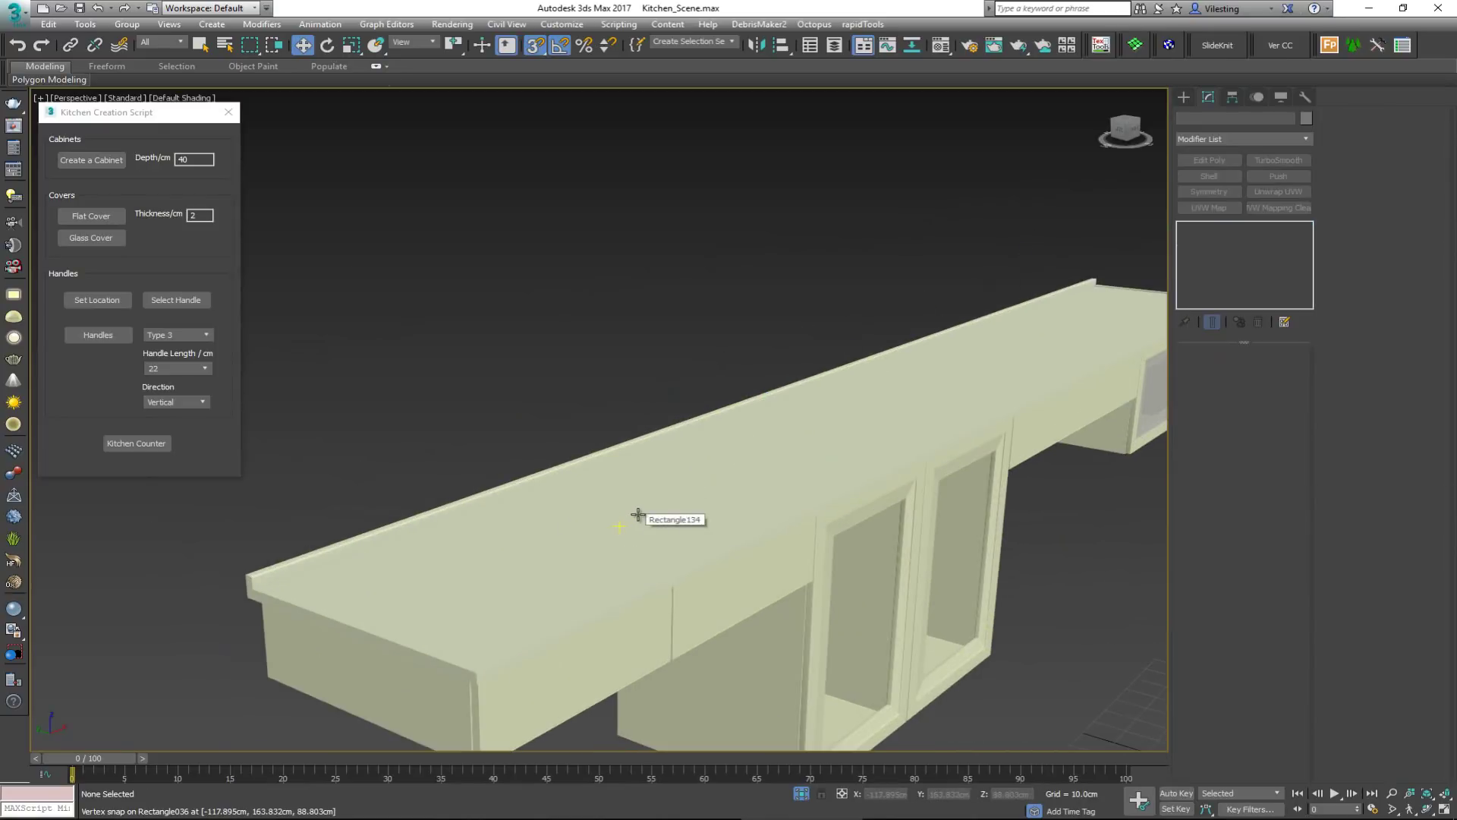
Step: Exit Isolate mode, then select and frame all the cabinet objects
{"action": "right_click", "coordinate": [641, 507]}
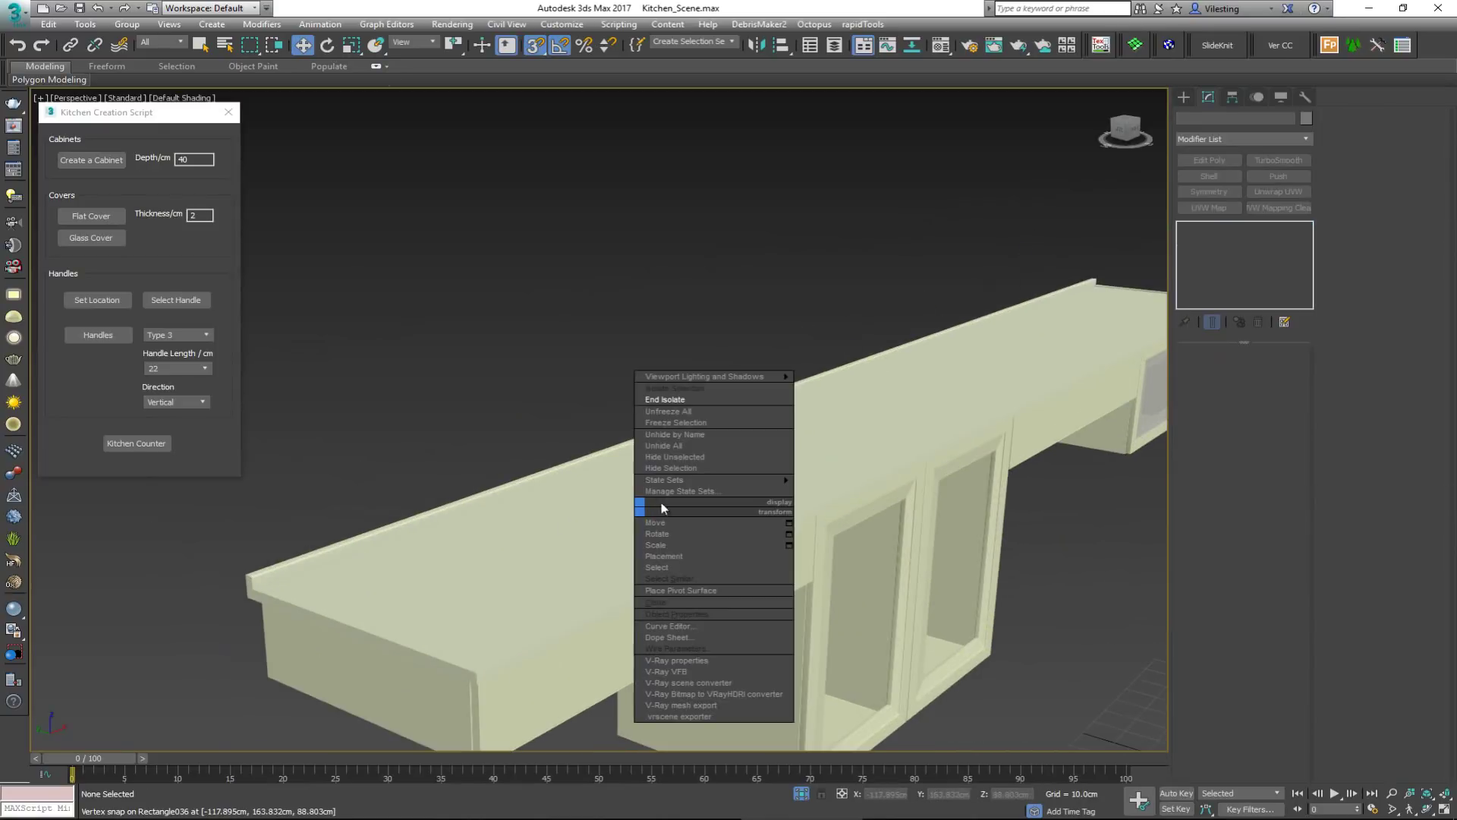
{"action": "left_click", "coordinate": [685, 400]}
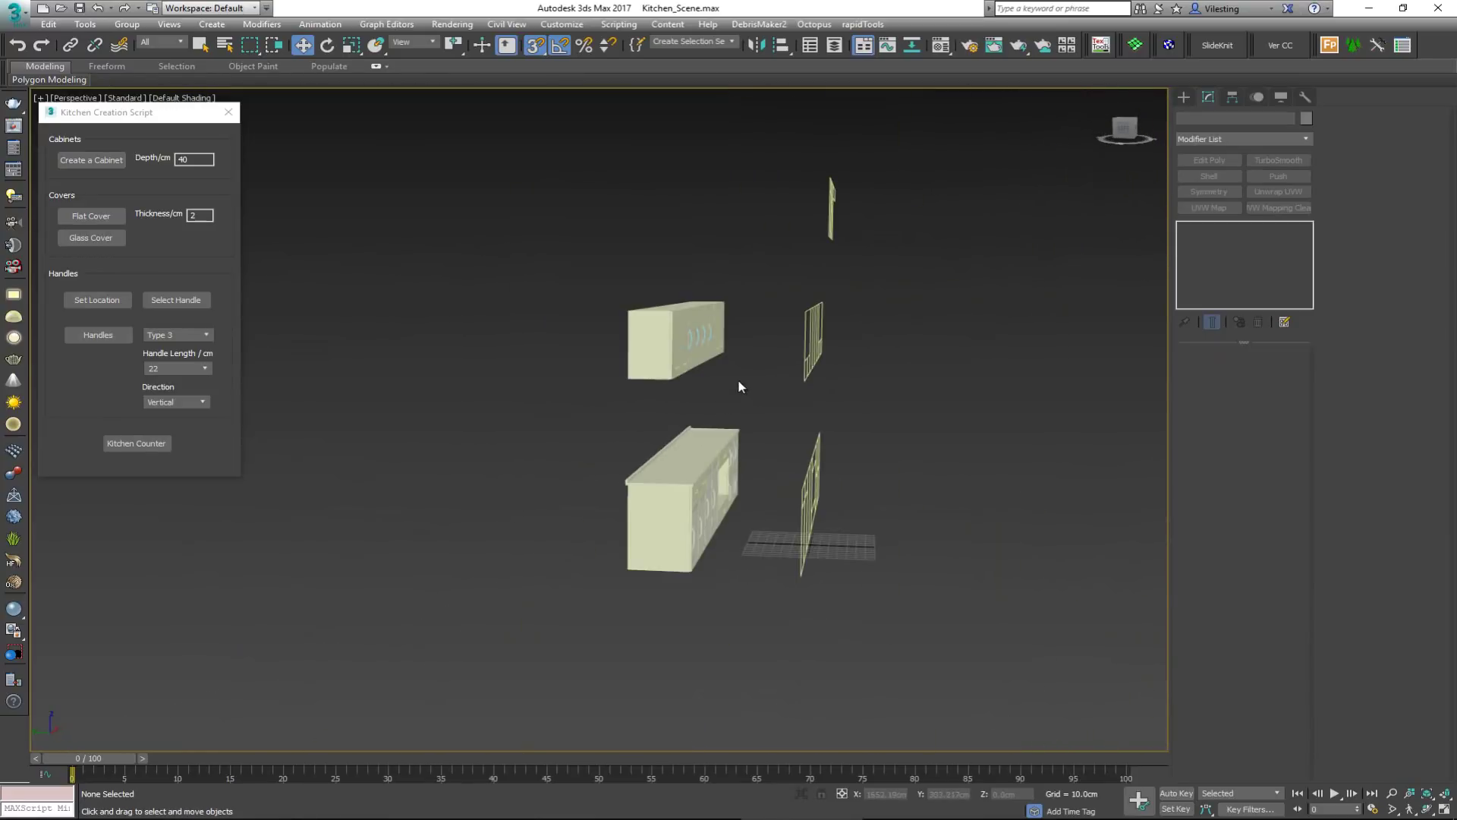
{"action": "left_click_drag", "start_coordinate": [525, 644], "coordinate": [525, 644]}
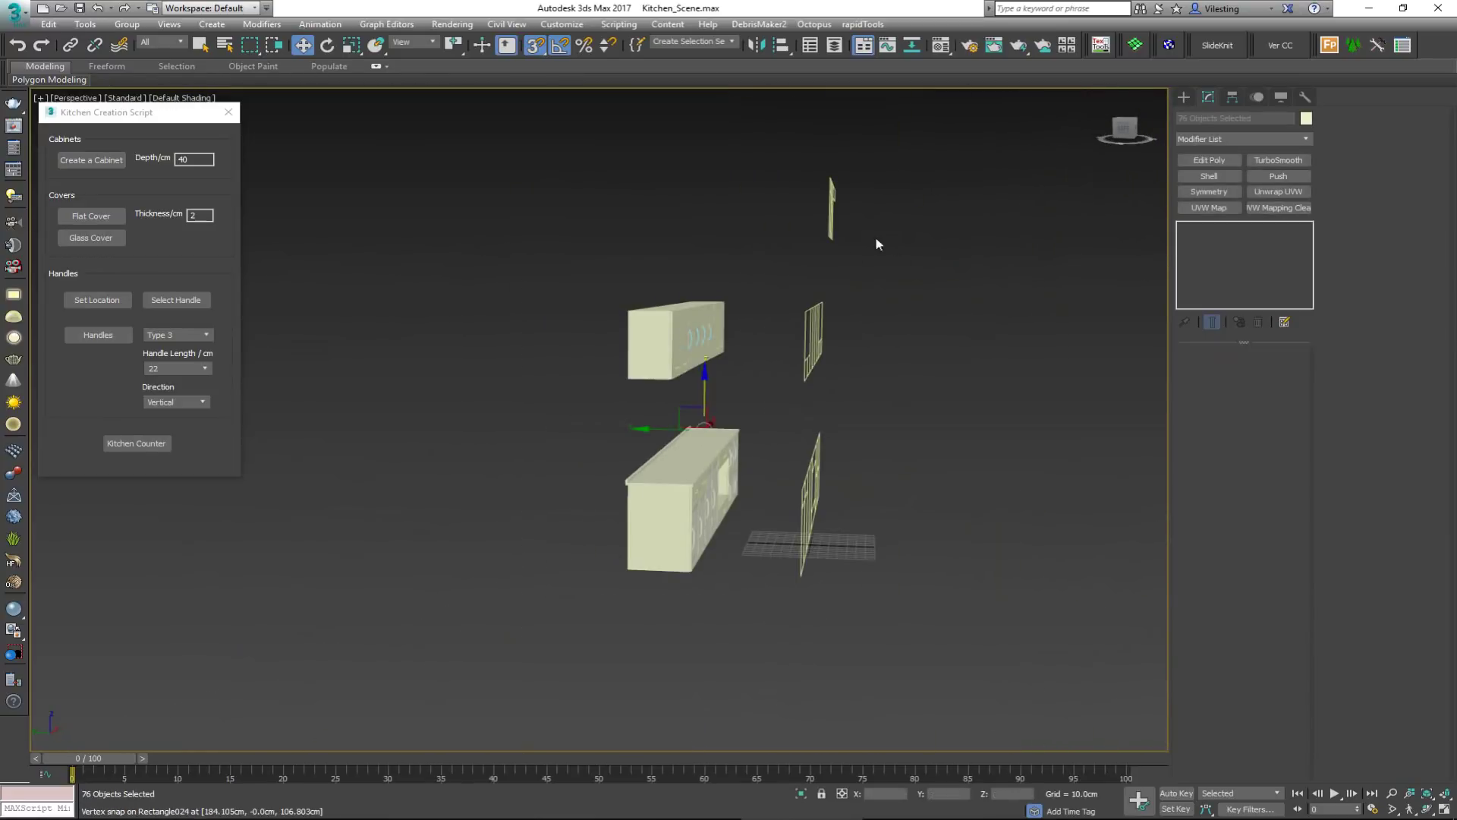
{"action": "key", "text": "z"}
{"action": "middle_click_drag", "start_coordinate": [790, 508], "coordinate": [649, 466], "text": "alt"}
Step: Set the selected cabinets' object colour to the grey custom colour
{"action": "left_click", "coordinate": [1306, 118]}
{"action": "left_click", "coordinate": [853, 333]}
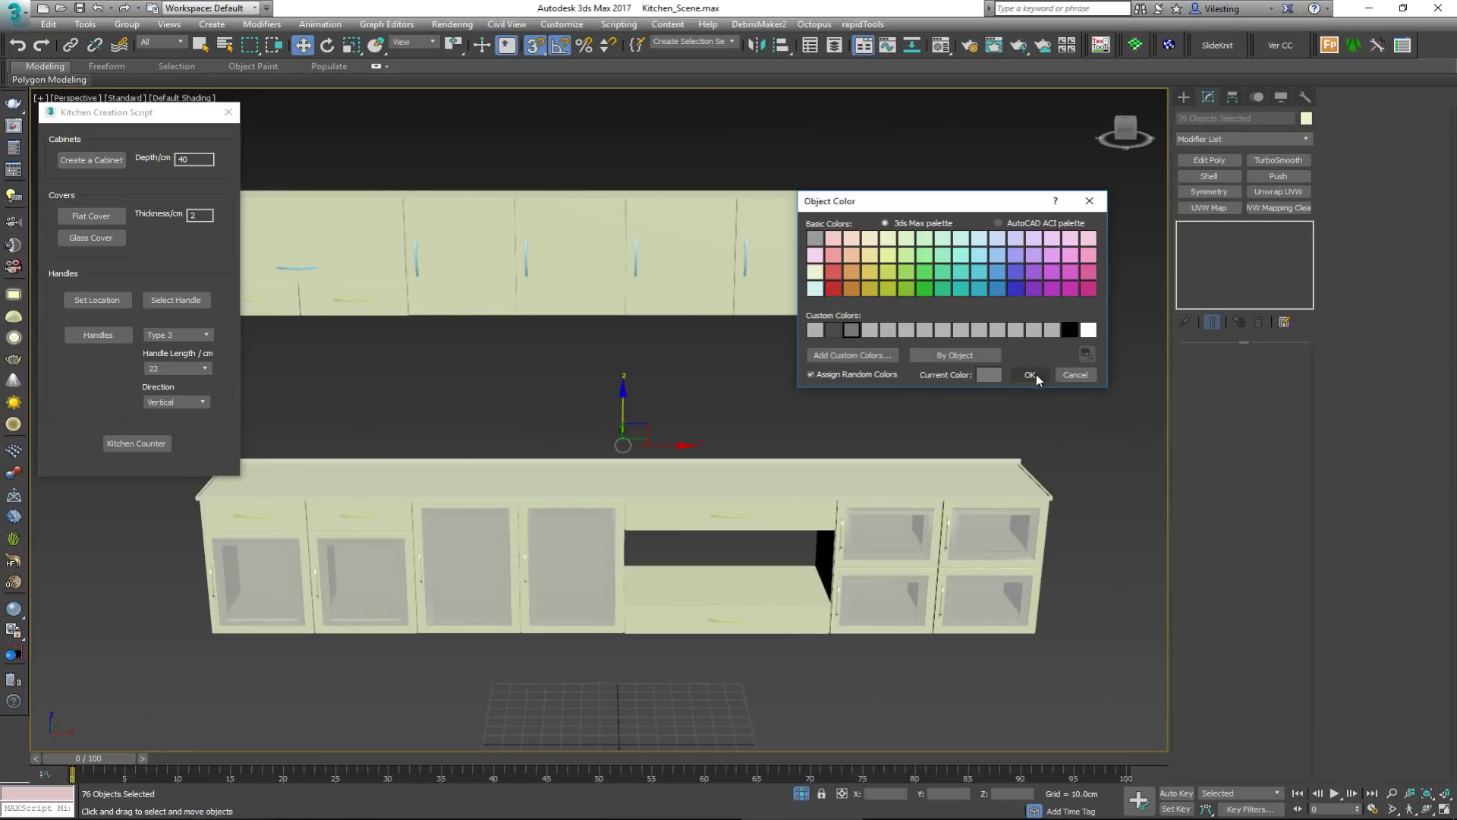
{"action": "left_click", "coordinate": [1029, 374]}
{"action": "left_click", "coordinate": [754, 406]}
{"action": "mouse_move", "coordinate": [754, 407]}
{"action": "middle_mouse_down", "text": "alt"}
{"action": "mouse_move", "coordinate": [813, 403]}
{"action": "mouse_move", "coordinate": [768, 384]}
{"action": "mouse_move", "coordinate": [811, 427]}
{"action": "mouse_move", "coordinate": [766, 409]}
{"action": "middle_mouse_up", "text": "alt"}
{"action": "scroll", "coordinate": [767, 384], "scroll_direction": "down", "scroll_amount": 4}
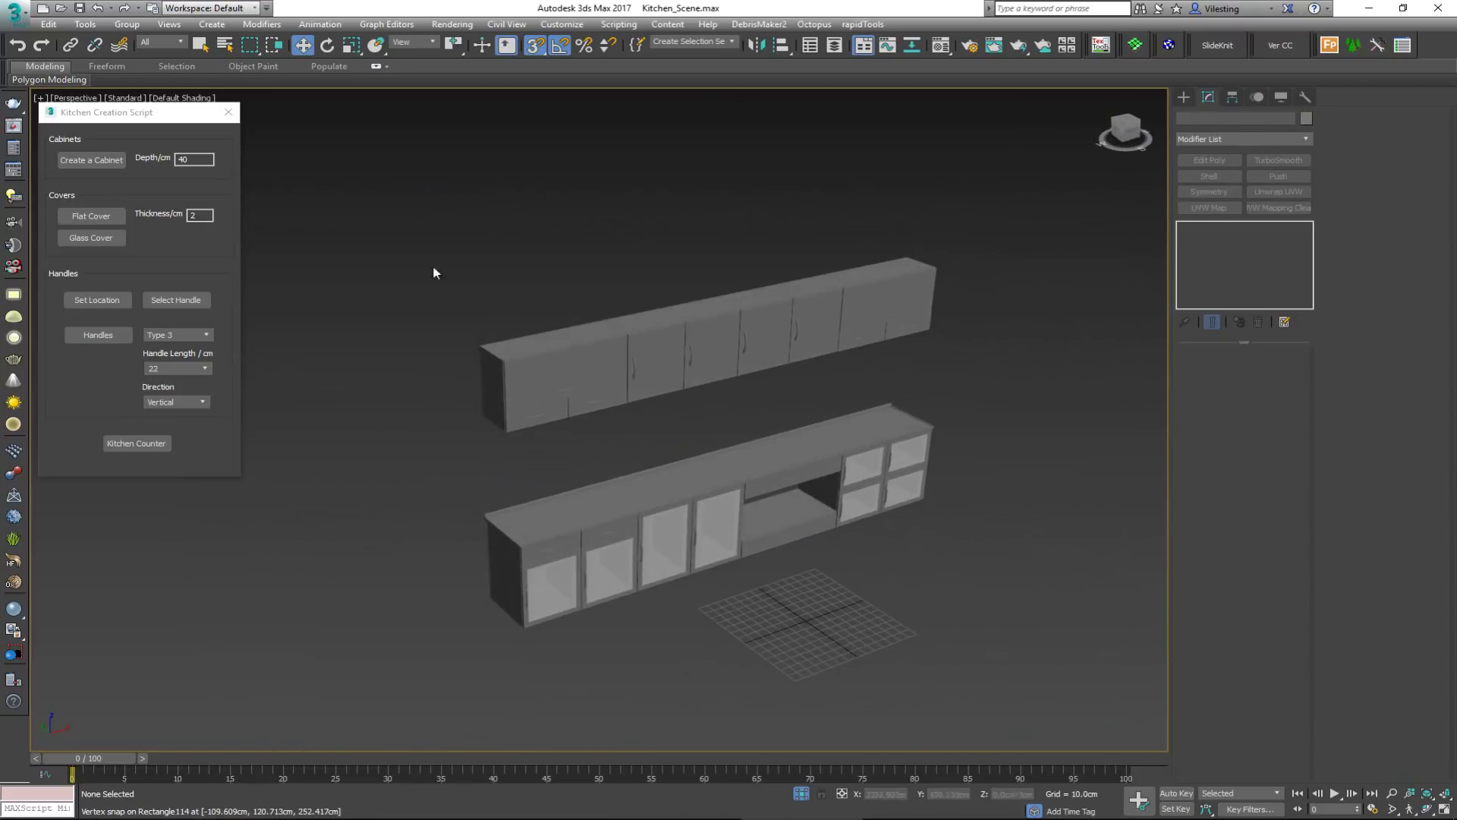
Step: Close the kitchen script panel and orbit to inspect both grey cabinet rows
{"action": "left_click", "coordinate": [228, 111]}
{"action": "scroll", "coordinate": [675, 381], "scroll_direction": "up", "scroll_amount": 3}
{"action": "scroll", "coordinate": [676, 381], "scroll_direction": "up", "scroll_amount": 6}
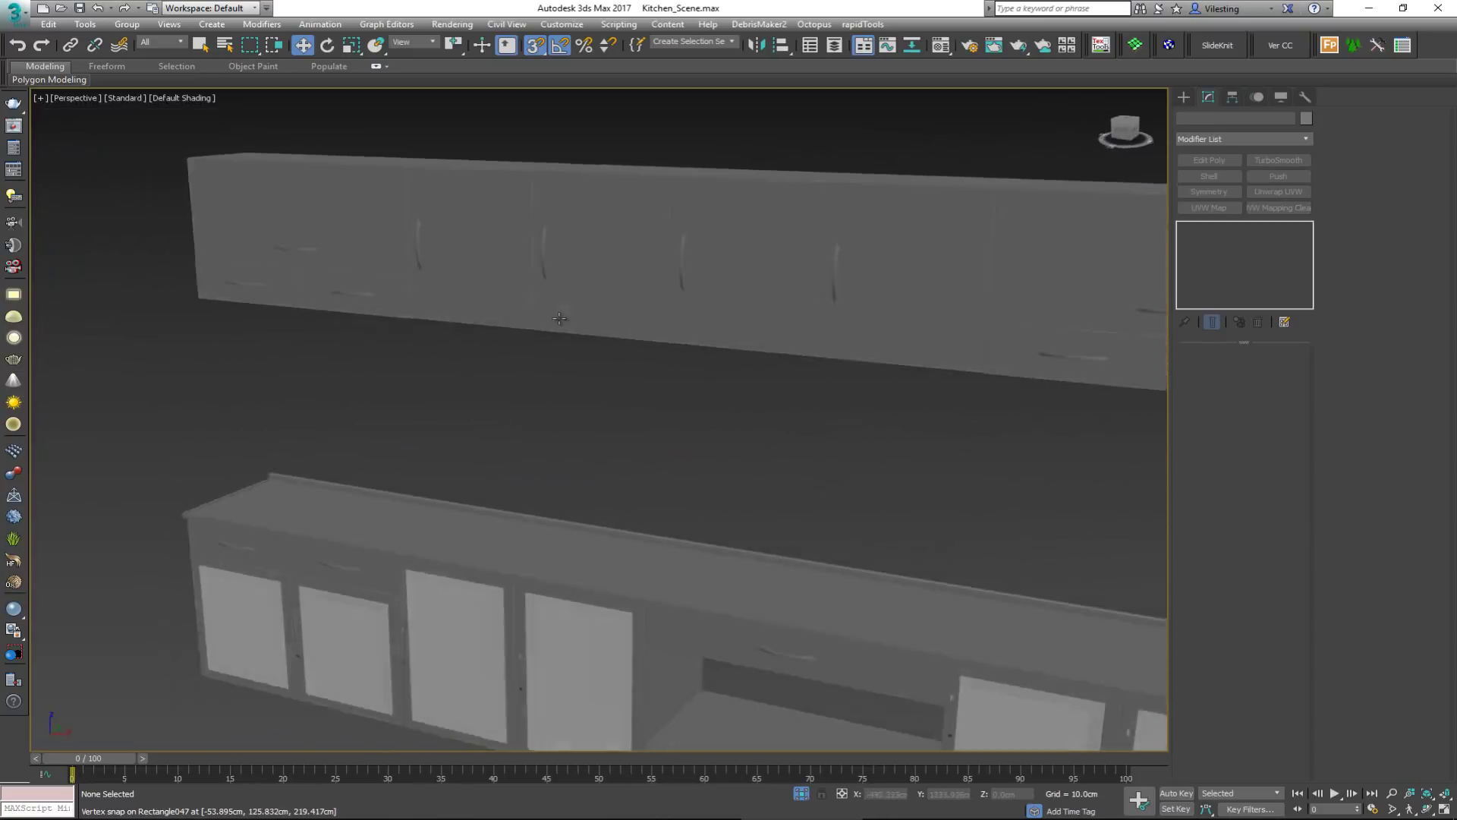
{"action": "middle_click_drag", "start_coordinate": [560, 319], "coordinate": [622, 325], "text": "alt"}
{"action": "scroll", "coordinate": [622, 325], "scroll_direction": "down", "scroll_amount": 6}
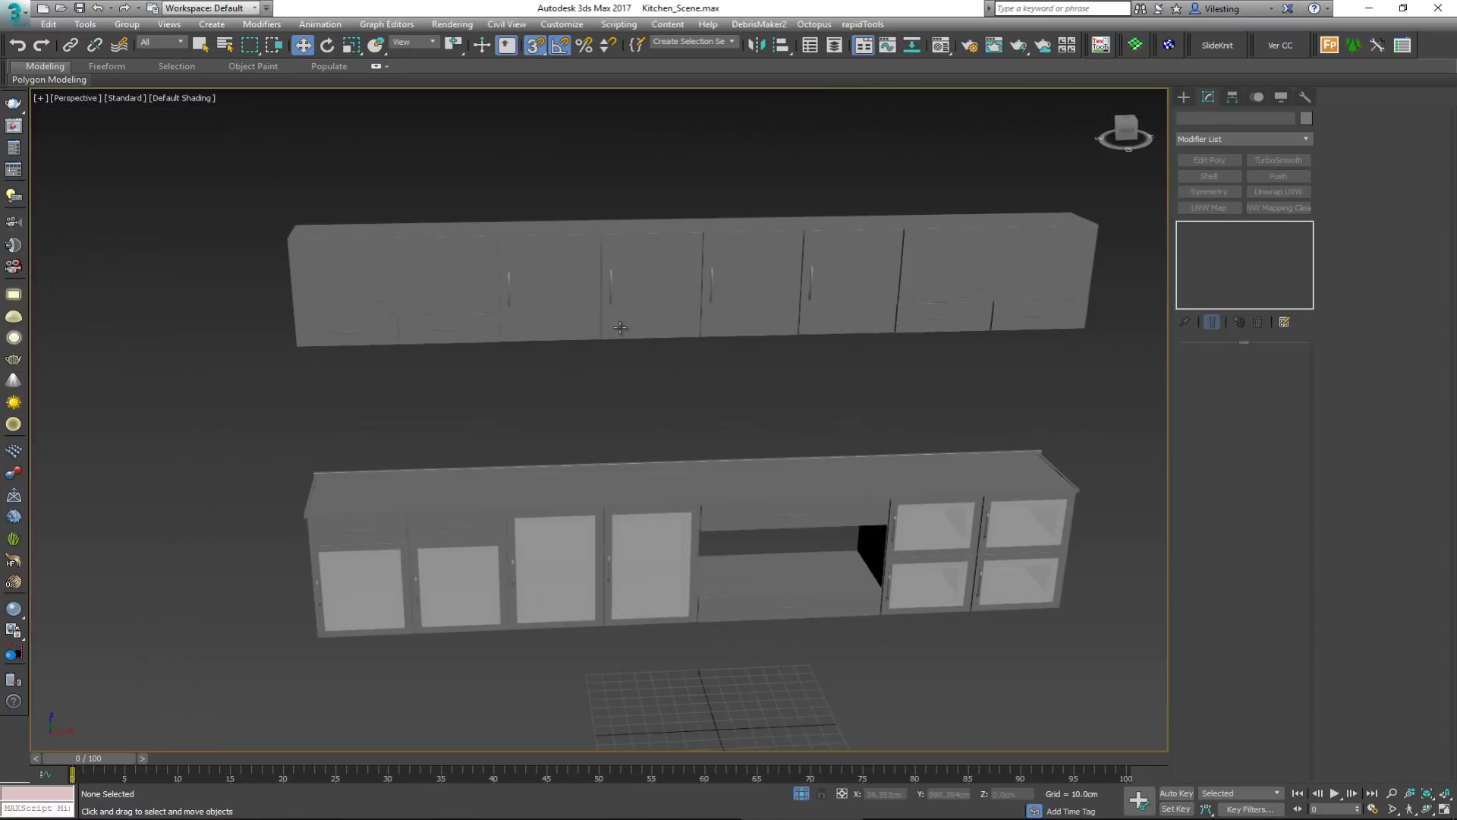
{"action": "middle_click_drag", "start_coordinate": [631, 380], "coordinate": [660, 395], "text": "alt"}
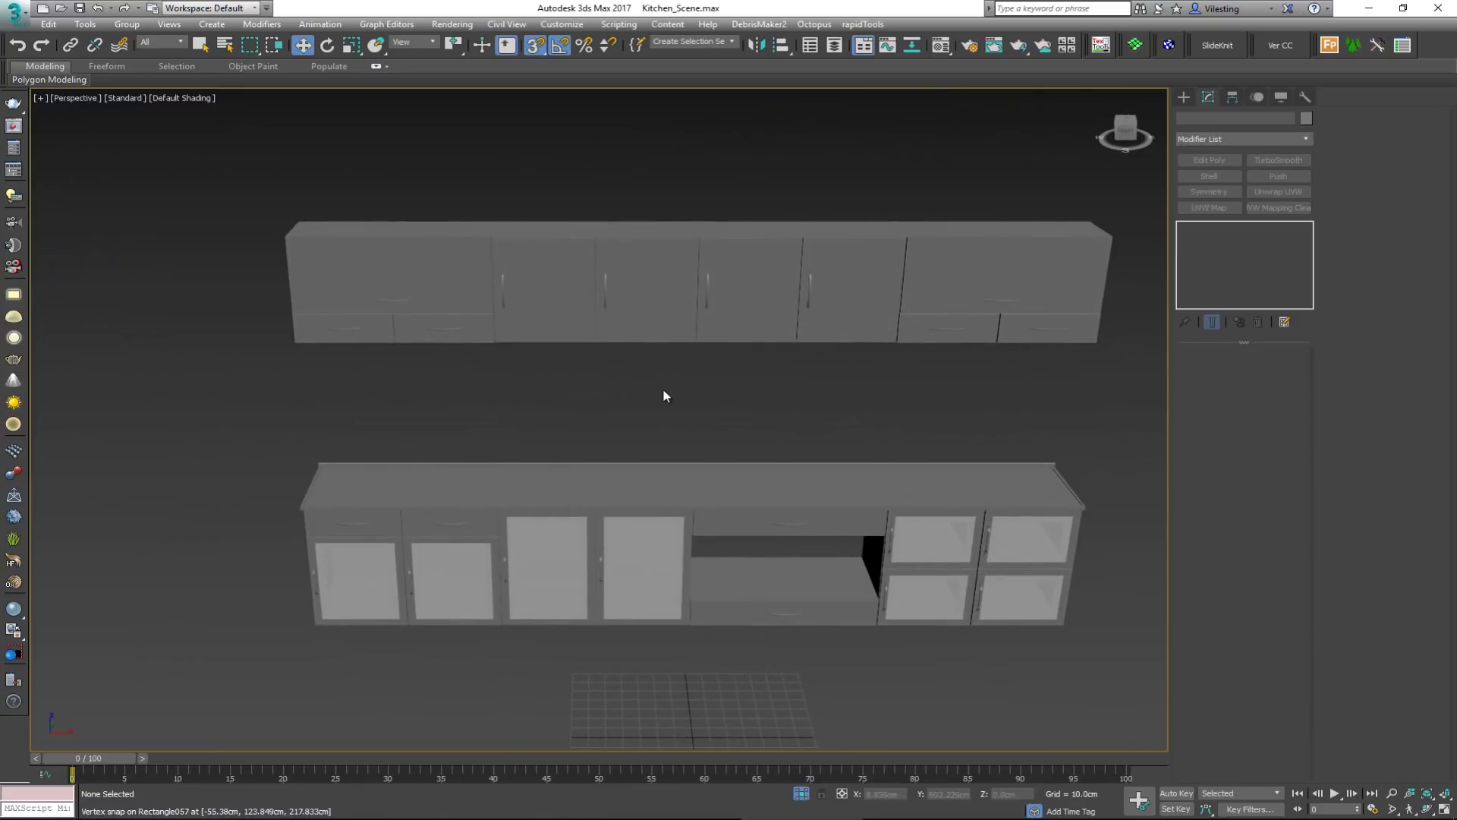
{"action": "middle_click_drag", "start_coordinate": [664, 395], "coordinate": [697, 430], "text": "alt"}
{"action": "right_click", "coordinate": [699, 431]}
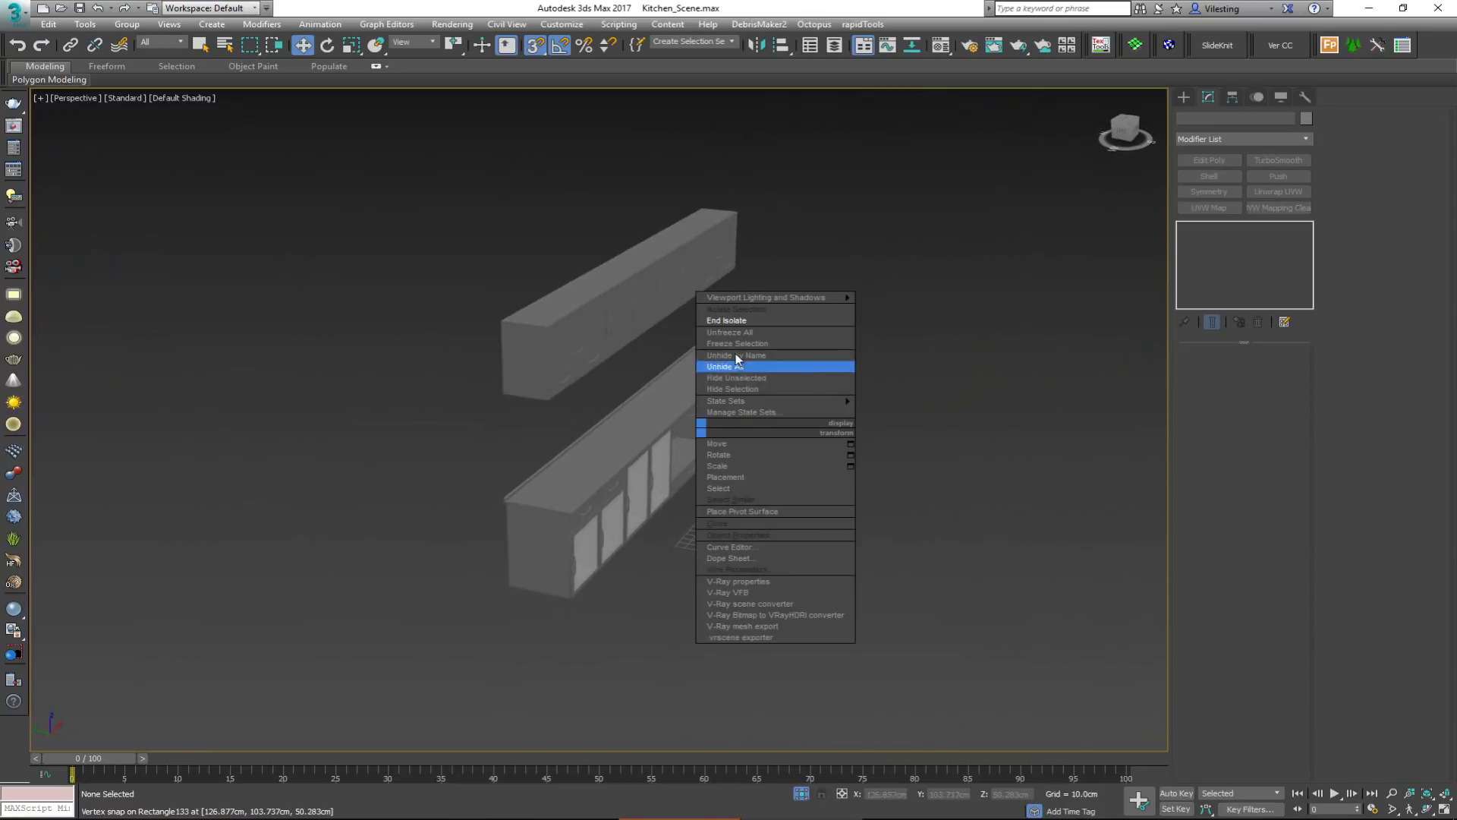
Step: Show the hidden outlines and clone Rectangle007 as Rectangle135 into empty space on the left
{"action": "left_click", "coordinate": [737, 319]}
{"action": "middle_click_drag", "start_coordinate": [746, 385], "coordinate": [626, 425], "text": "alt"}
{"action": "left_click", "coordinate": [399, 461]}
{"action": "key", "text": "s"}
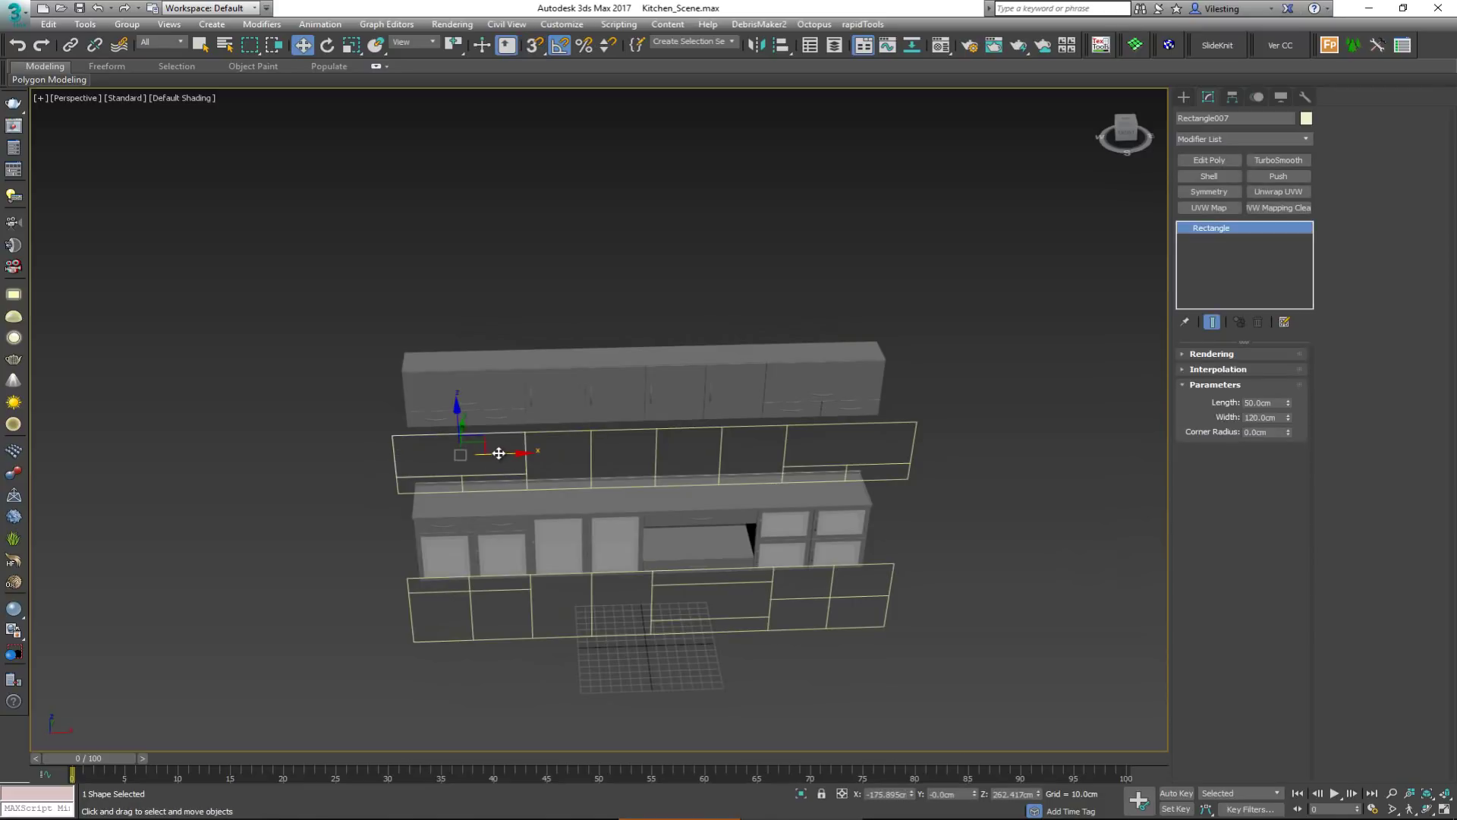
{"action": "left_click_drag", "start_coordinate": [508, 453], "coordinate": [261, 460], "text": "shift"}
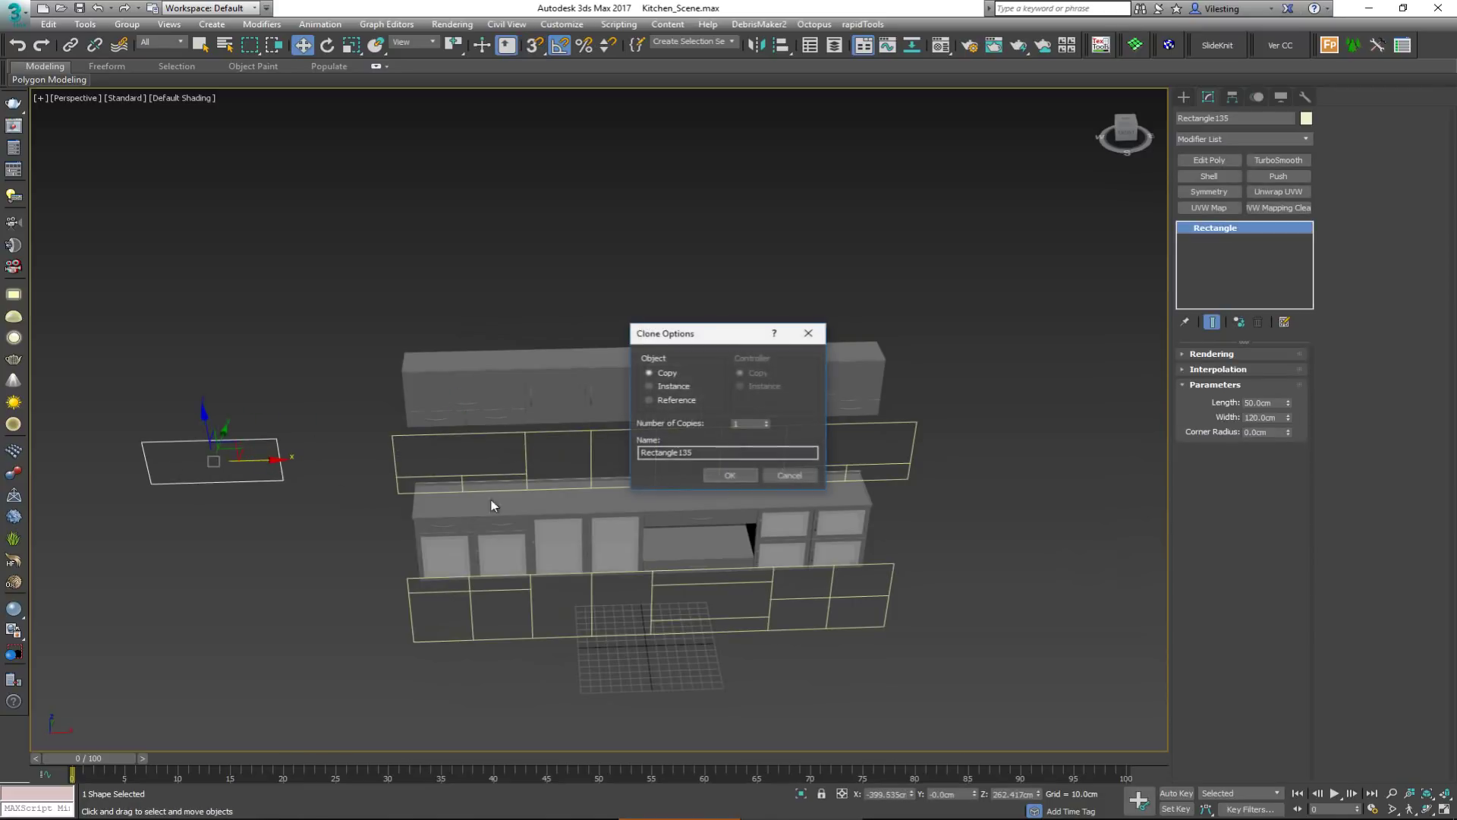
{"action": "left_click", "coordinate": [730, 476]}
{"action": "key", "text": "z"}
{"action": "middle_click_drag", "start_coordinate": [508, 455], "coordinate": [494, 449], "text": "alt"}
Step: Convert Rectangle135 to an Editable Spline and select its top corner vertices
{"action": "right_click", "coordinate": [613, 449]}
{"action": "mouse_move", "coordinate": [734, 599]}
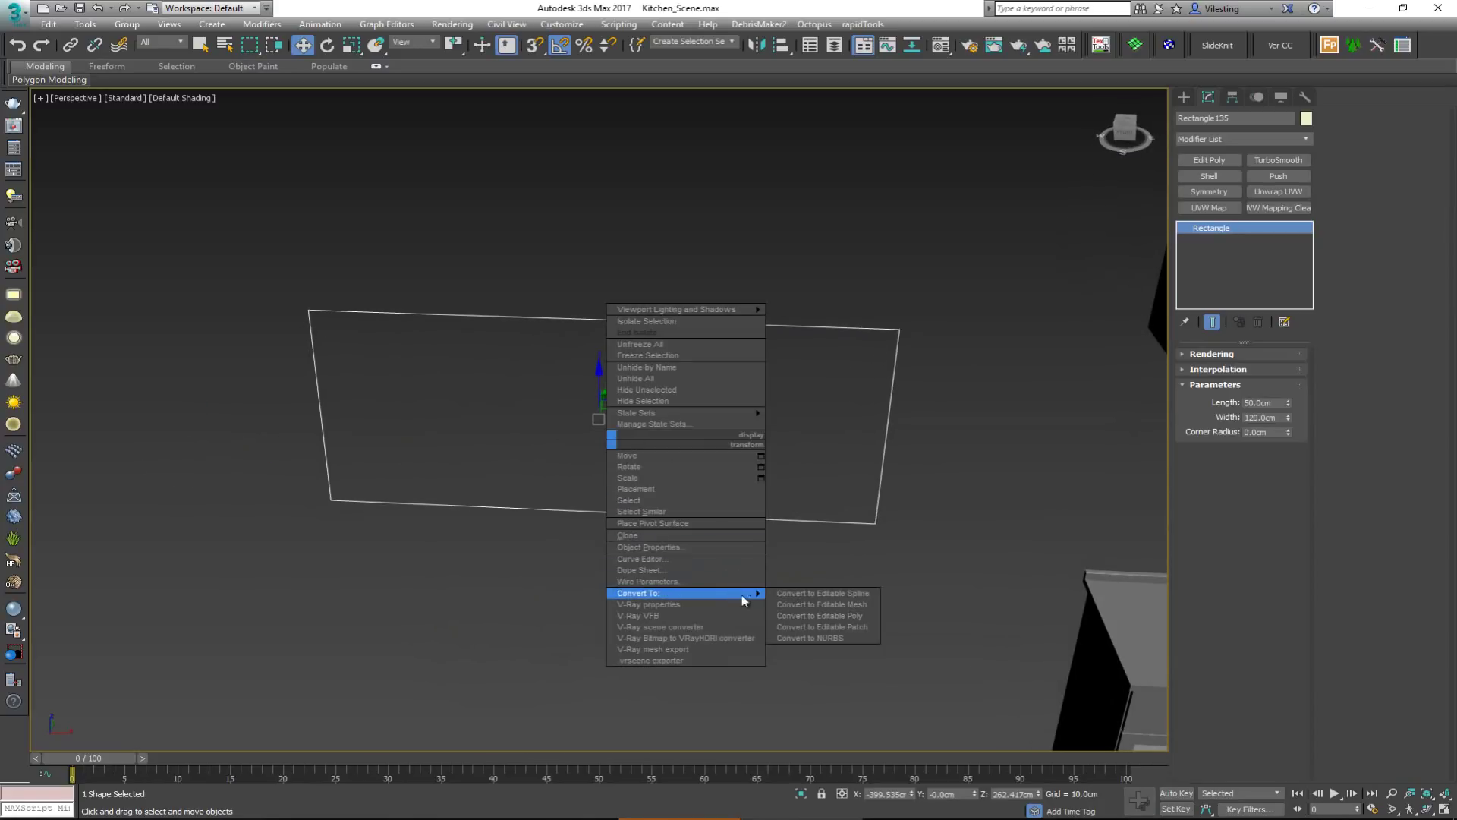
{"action": "left_click", "coordinate": [814, 595]}
{"action": "middle_click_drag", "start_coordinate": [660, 387], "coordinate": [665, 448]}
{"action": "key", "text": "1"}
{"action": "left_click_drag", "start_coordinate": [974, 460], "coordinate": [971, 459]}
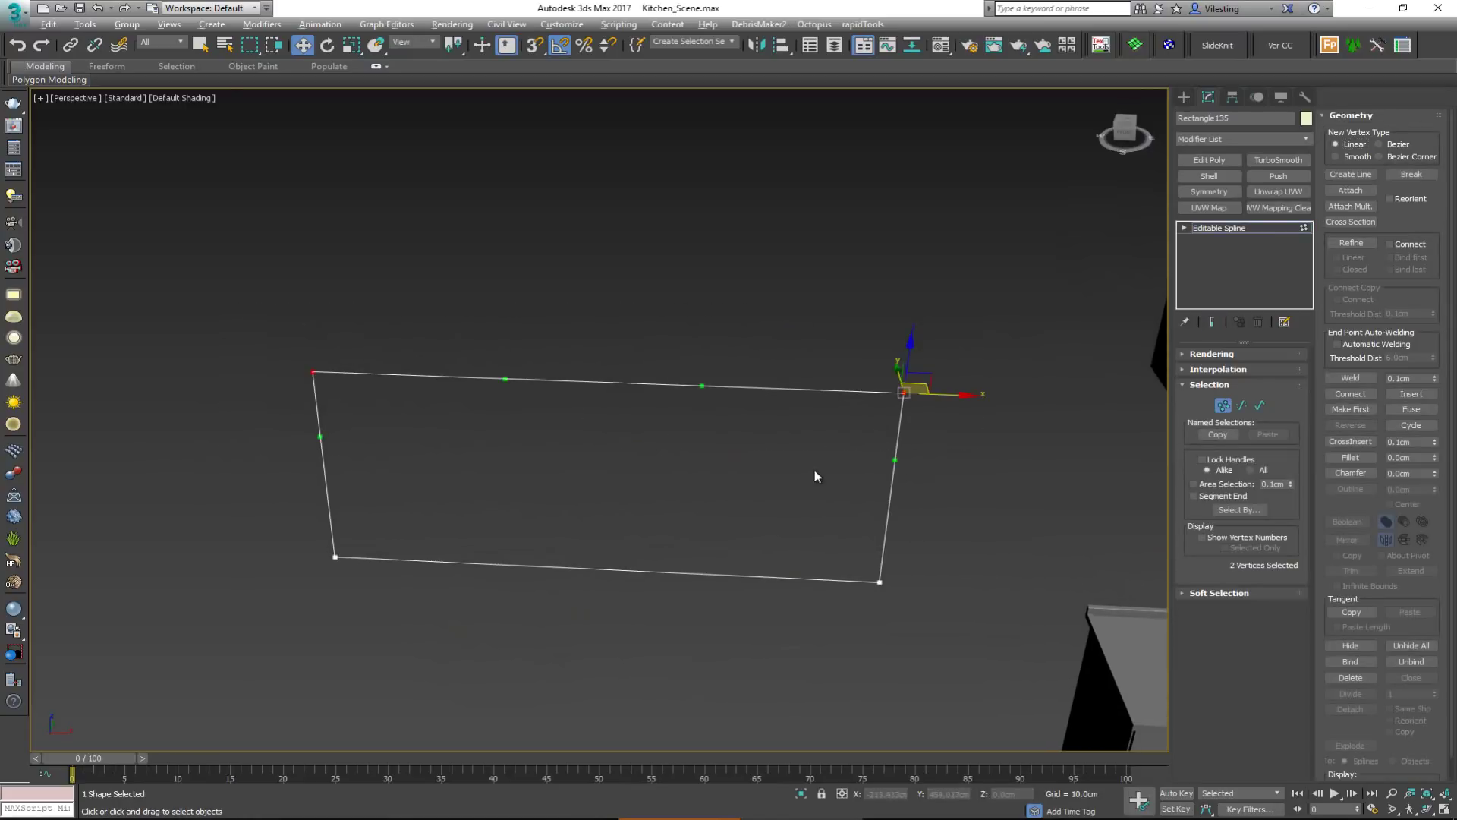
Step: Drag the outline's vertices to curve its top, bottom and left edges
{"action": "middle_click_drag", "start_coordinate": [813, 471], "coordinate": [780, 435], "text": "alt"}
{"action": "left_click_drag", "start_coordinate": [702, 379], "coordinate": [733, 270]}
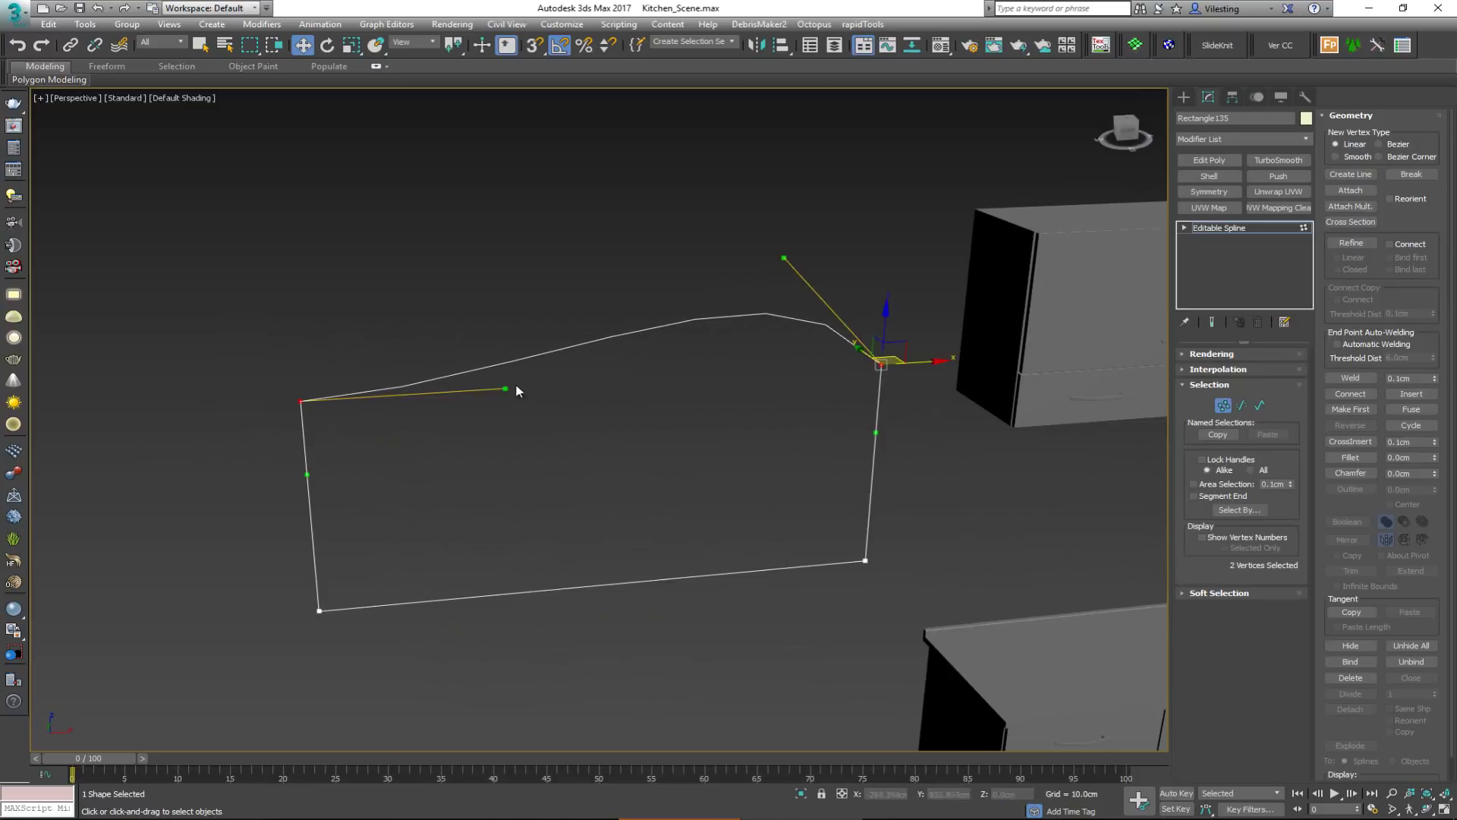
{"action": "left_click_drag", "start_coordinate": [506, 399], "coordinate": [628, 538]}
{"action": "left_click_drag", "start_coordinate": [836, 598], "coordinate": [838, 600]}
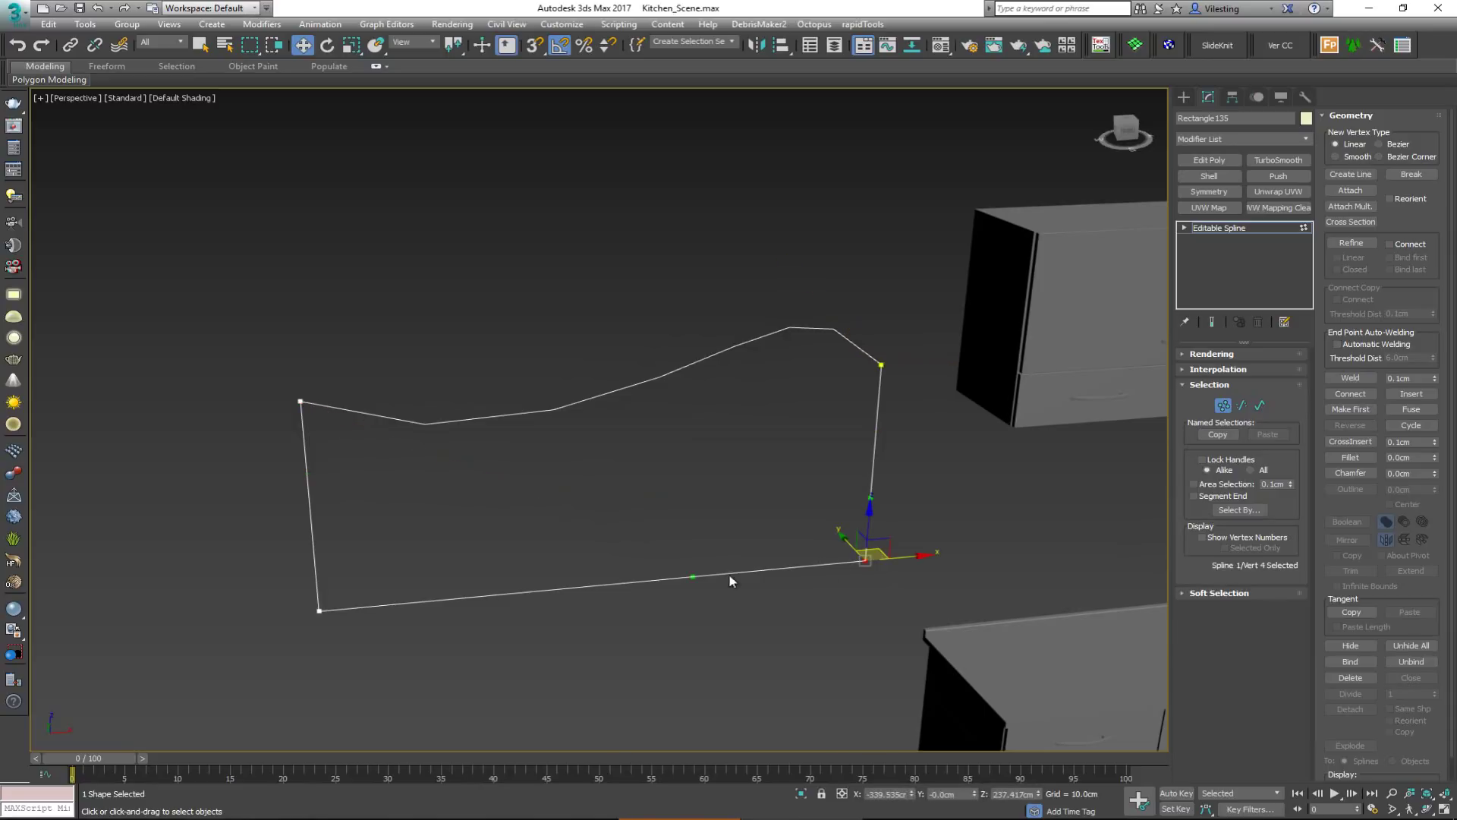
{"action": "left_click_drag", "start_coordinate": [691, 580], "coordinate": [688, 476]}
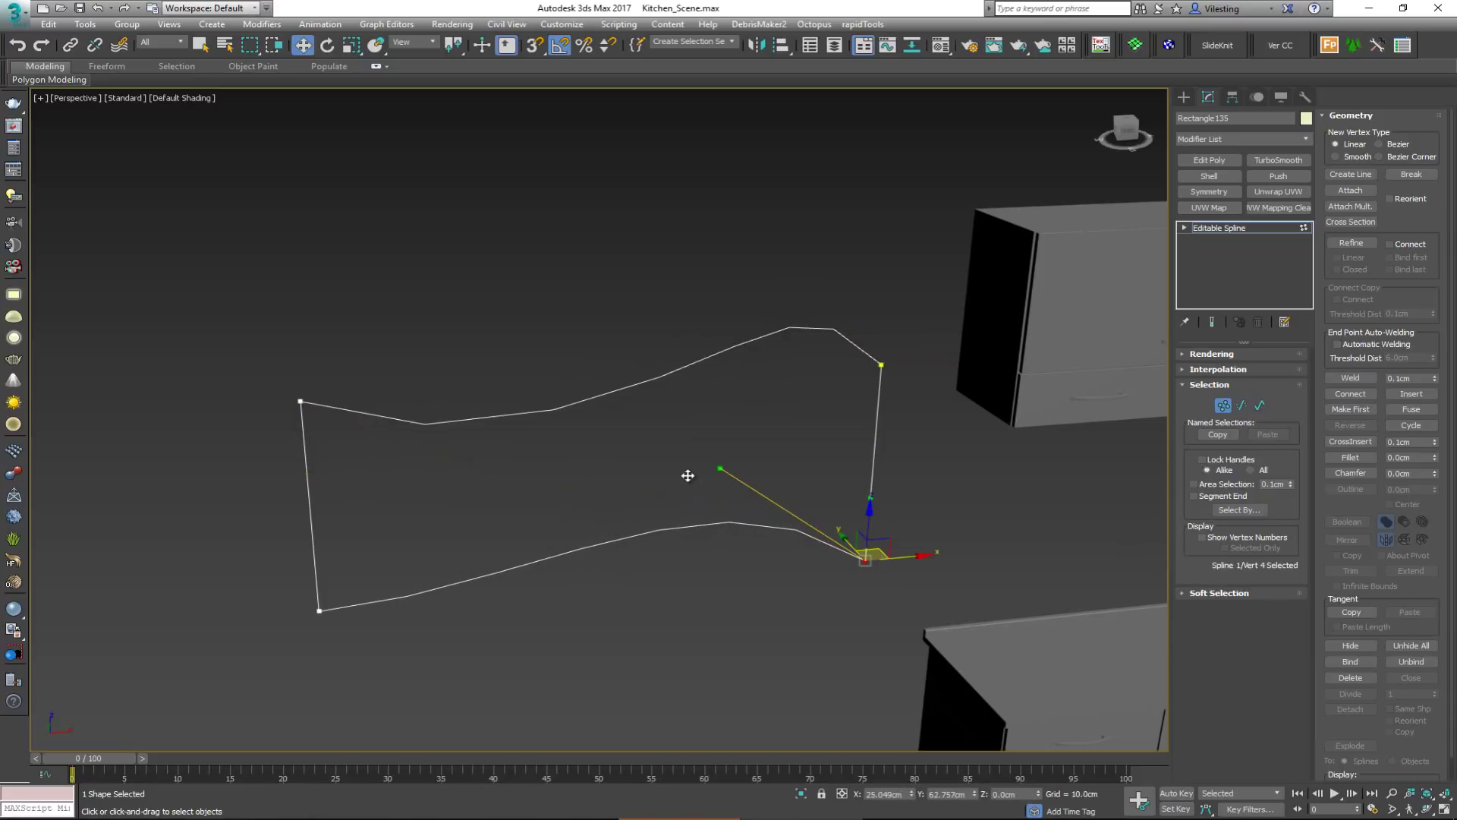
{"action": "left_click_drag", "start_coordinate": [455, 560], "coordinate": [288, 651]}
{"action": "left_click_drag", "start_coordinate": [311, 542], "coordinate": [196, 546]}
{"action": "left_click", "coordinate": [1222, 407]}
{"action": "middle_click_drag", "start_coordinate": [683, 491], "coordinate": [772, 517]}
{"action": "scroll", "coordinate": [665, 462], "scroll_direction": "down", "scroll_amount": 5}
Step: Select the outline's corner vertices and change them to Bezier type
{"action": "key", "text": "1"}
{"action": "middle_click_drag", "start_coordinate": [722, 455], "coordinate": [558, 449], "text": "alt"}
{"action": "left_click_drag", "start_coordinate": [749, 687], "coordinate": [750, 687]}
{"action": "middle_click_drag", "start_coordinate": [749, 688], "coordinate": [947, 592], "text": "alt"}
{"action": "left_click_drag", "start_coordinate": [989, 553], "coordinate": [778, 440]}
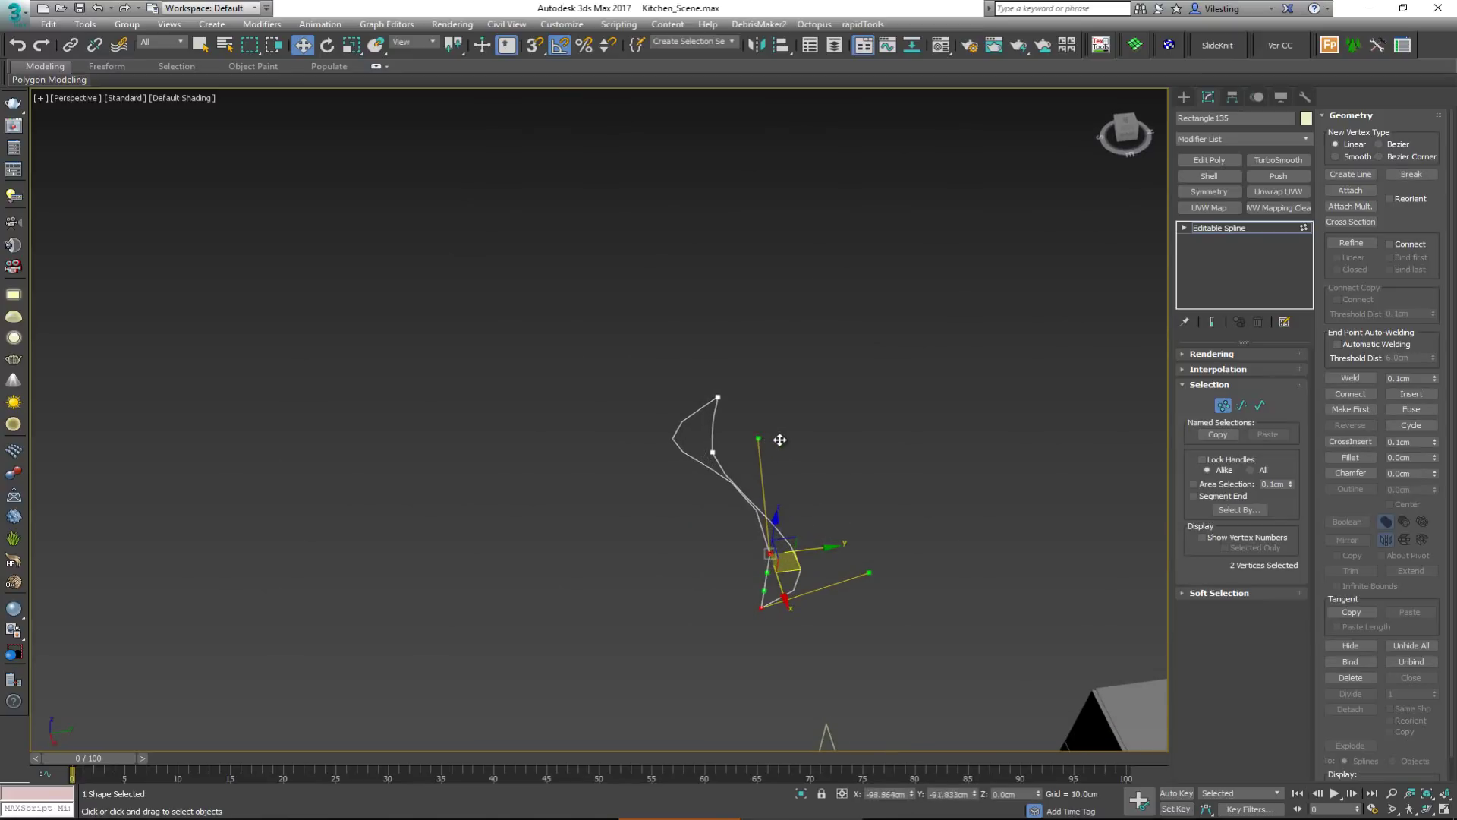
{"action": "middle_click_drag", "start_coordinate": [792, 491], "coordinate": [915, 483], "text": "alt"}
{"action": "left_click_drag", "start_coordinate": [439, 655], "coordinate": [642, 547], "text": "ctrl"}
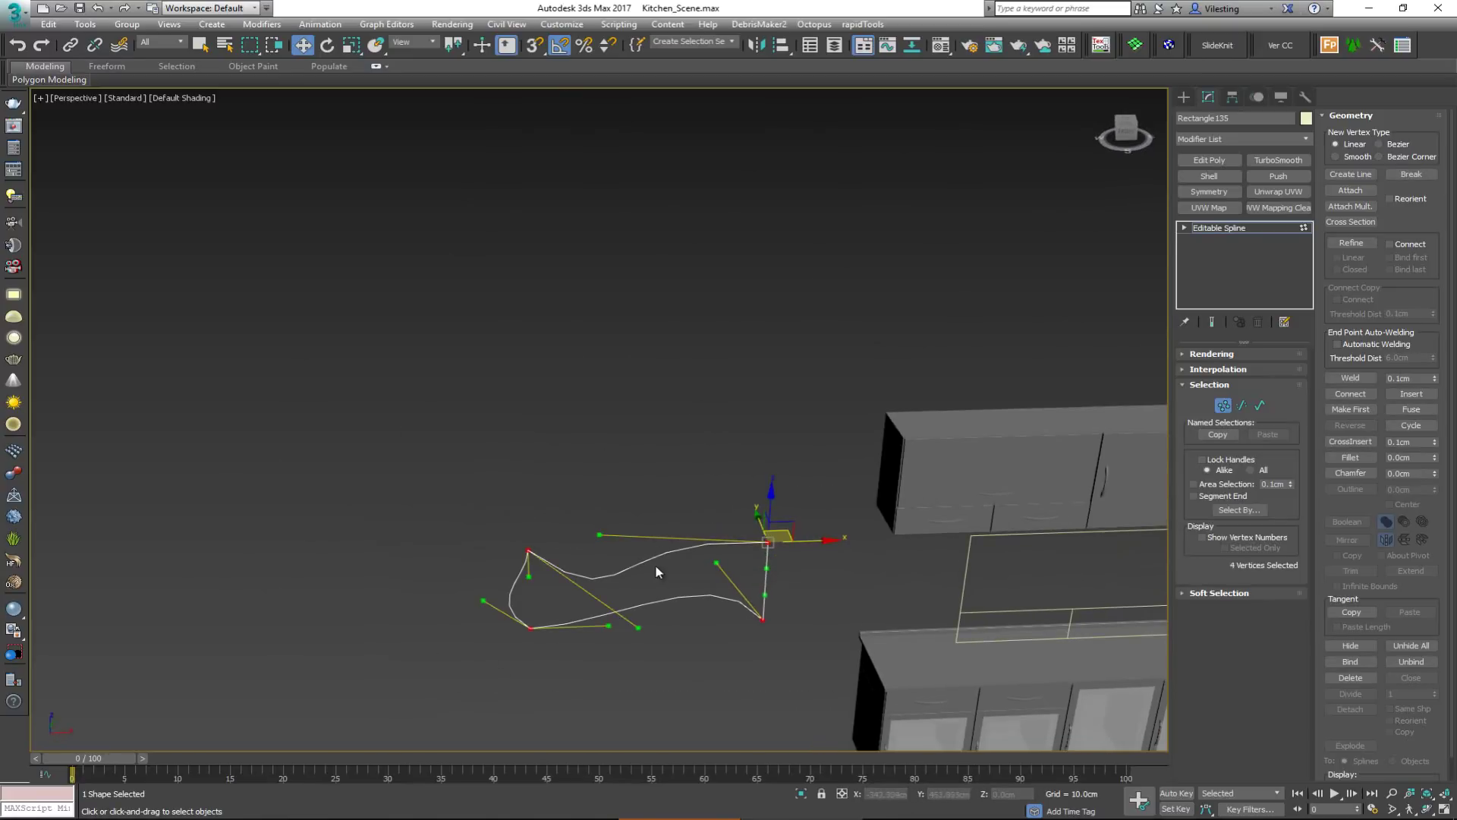
{"action": "right_click", "coordinate": [653, 565]}
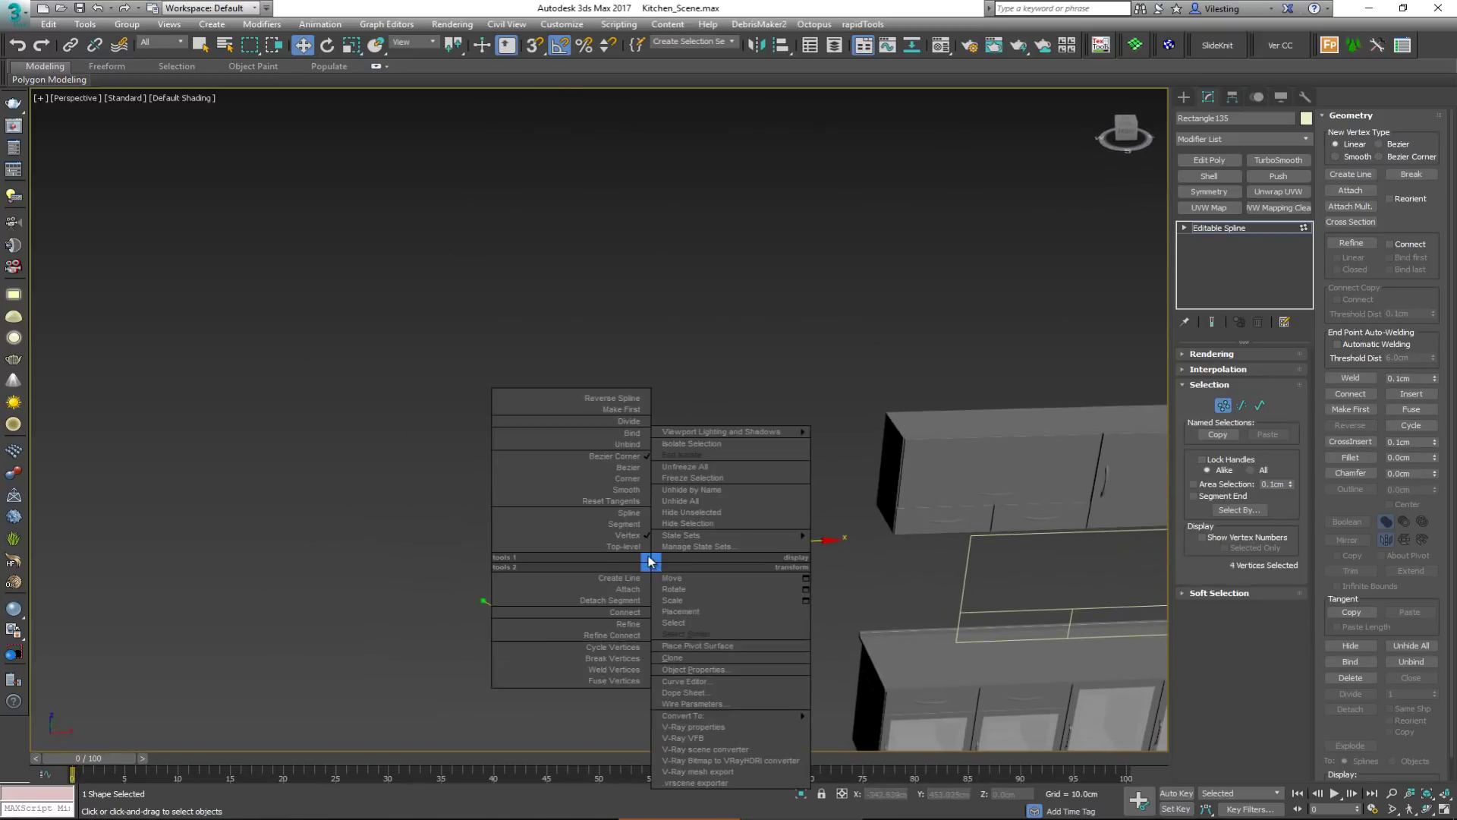
{"action": "left_click", "coordinate": [628, 468]}
{"action": "key", "text": "ctrl+z"}
{"action": "right_click", "coordinate": [771, 558]}
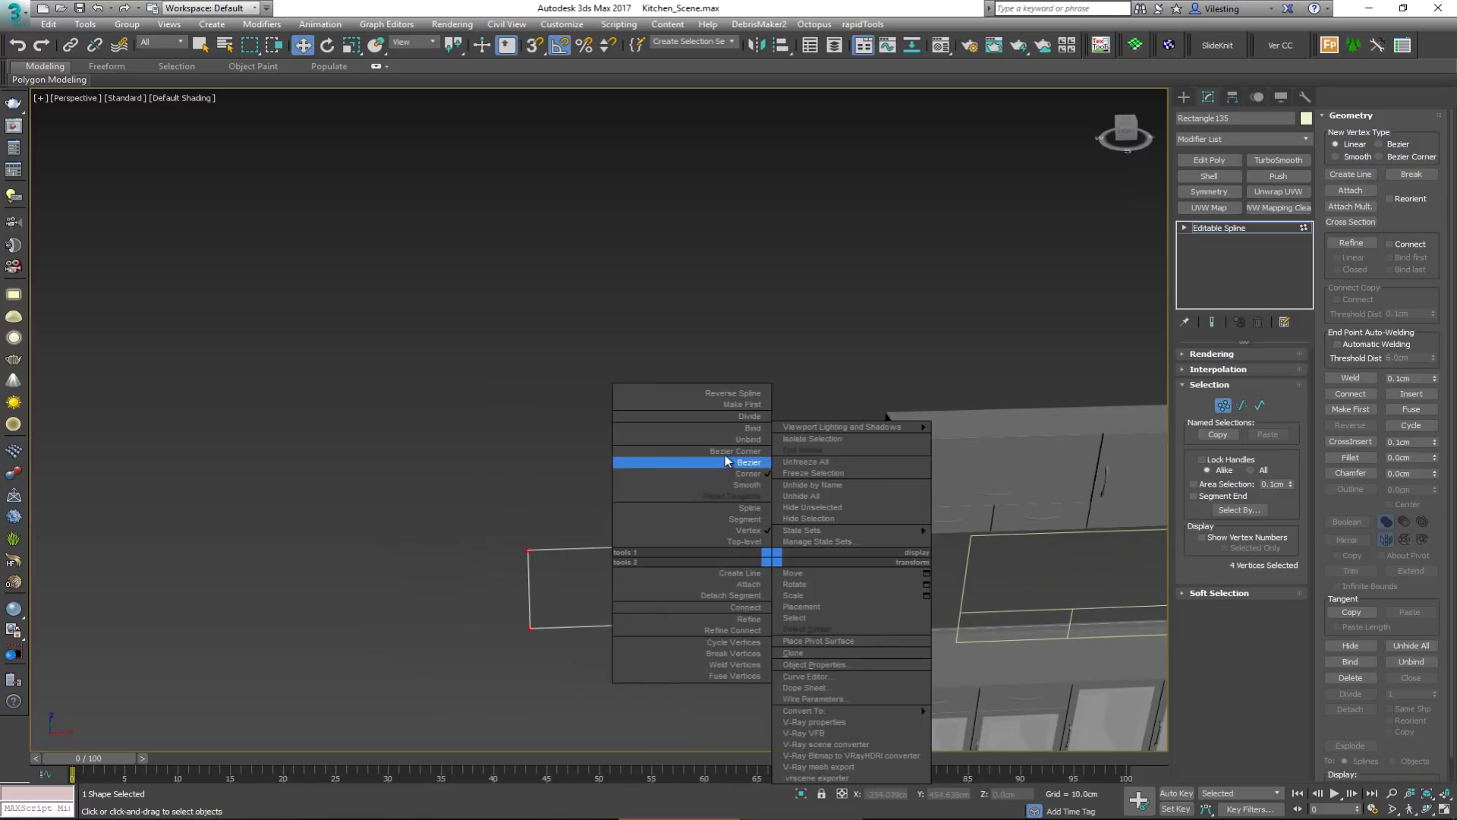
{"action": "left_click", "coordinate": [726, 460]}
Step: Adjust each corner's Bezier handles to curve the top and bottom edges into a freeform profile
{"action": "left_click", "coordinate": [768, 541]}
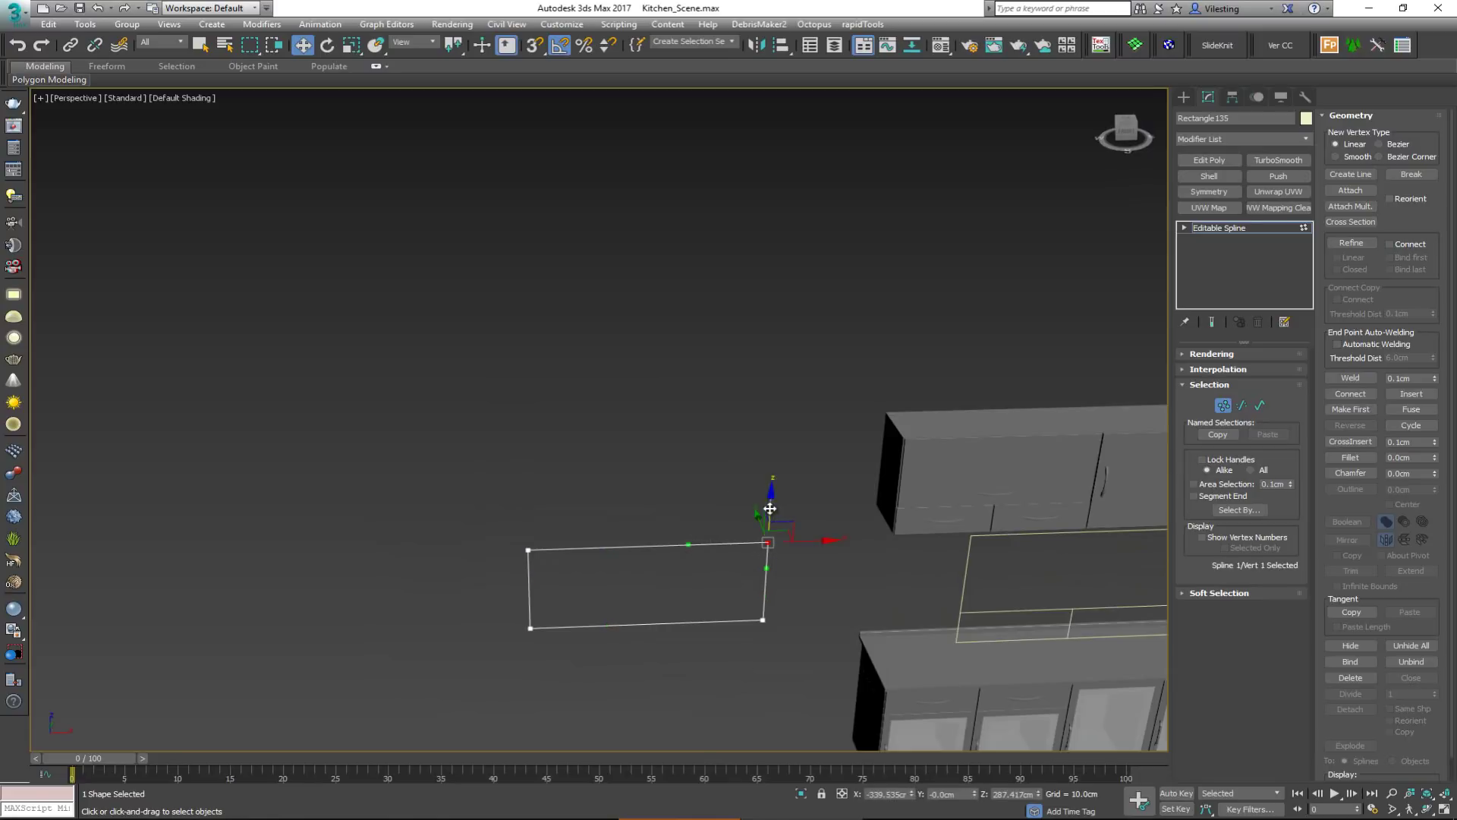
{"action": "left_click_drag", "start_coordinate": [688, 538], "coordinate": [687, 477]}
{"action": "left_click", "coordinate": [528, 550]}
{"action": "middle_click_drag", "start_coordinate": [596, 545], "coordinate": [646, 542], "text": "alt"}
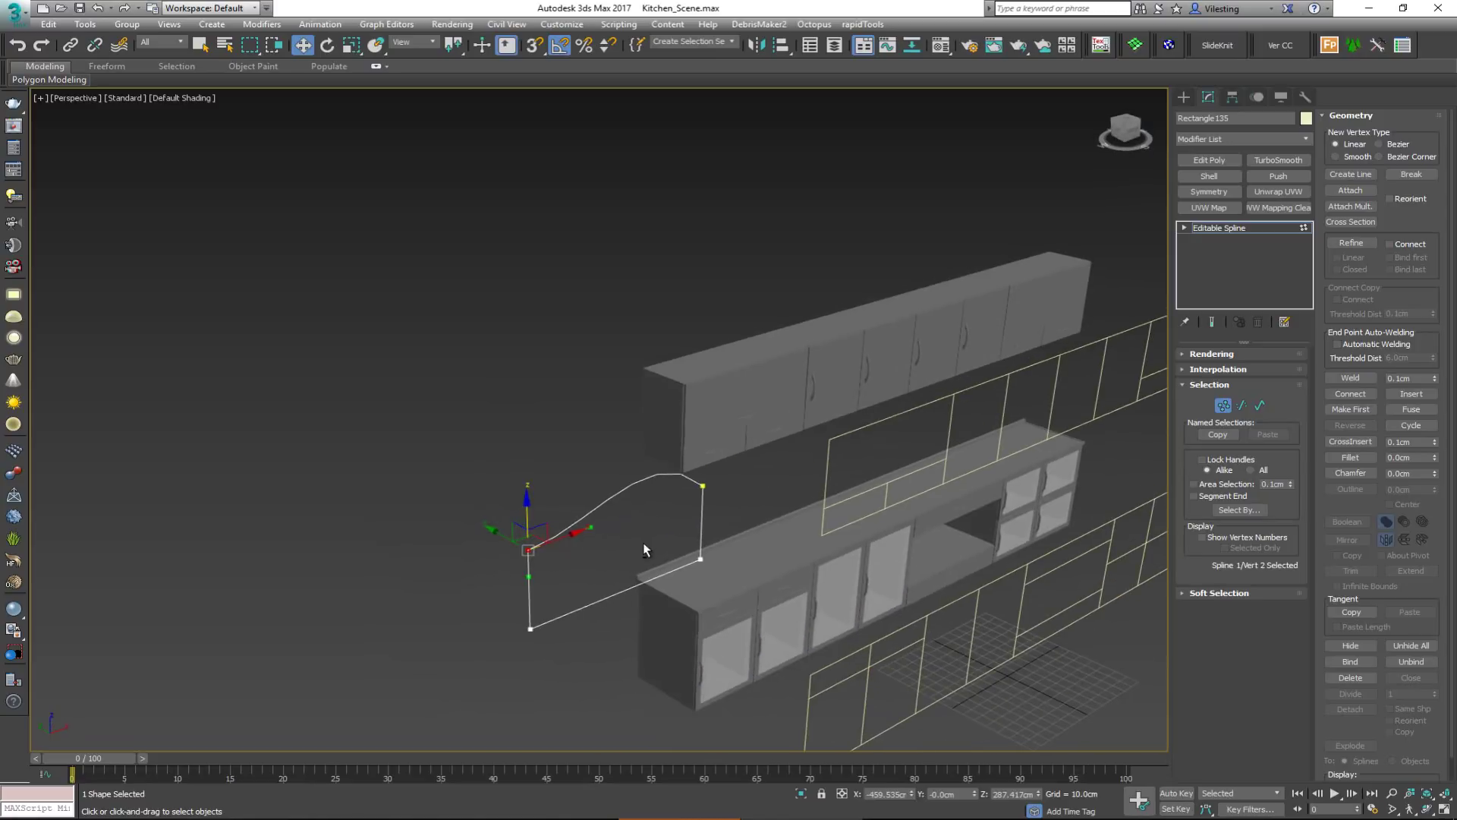
{"action": "scroll", "coordinate": [596, 534], "scroll_direction": "up", "scroll_amount": 3}
{"action": "left_click_drag", "start_coordinate": [585, 525], "coordinate": [546, 558]}
{"action": "left_click", "coordinate": [491, 684]}
{"action": "left_click_drag", "start_coordinate": [587, 641], "coordinate": [585, 579]}
{"action": "left_click", "coordinate": [752, 571]}
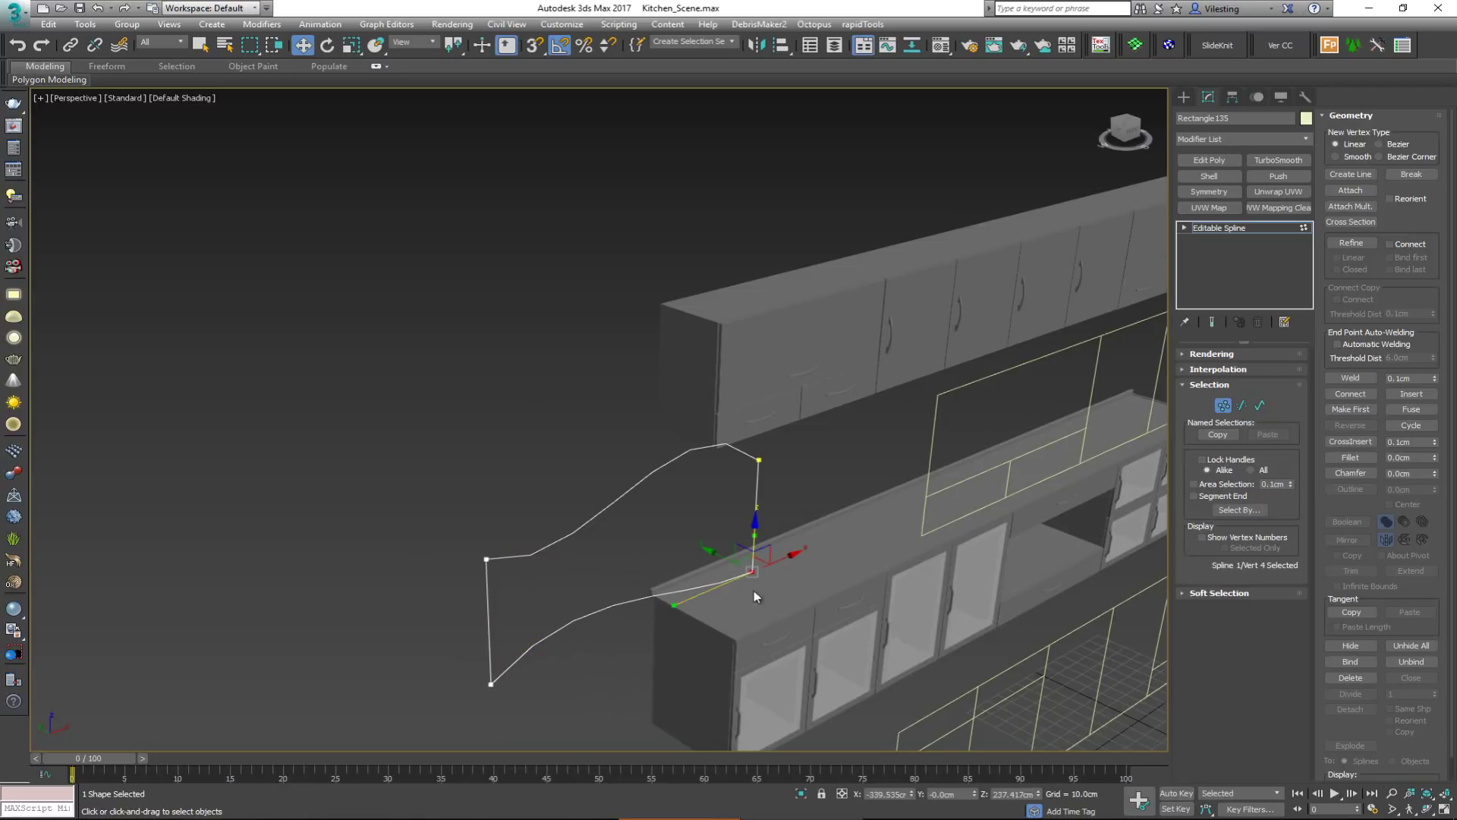
{"action": "left_click_drag", "start_coordinate": [671, 606], "coordinate": [679, 669]}
{"action": "left_click", "coordinate": [1218, 411]}
{"action": "mouse_move", "coordinate": [696, 559]}
{"action": "middle_mouse_down", "text": "alt"}
{"action": "mouse_move", "coordinate": [630, 533]}
{"action": "mouse_move", "coordinate": [653, 516]}
{"action": "mouse_move", "coordinate": [702, 543]}
{"action": "middle_mouse_up", "text": "alt"}
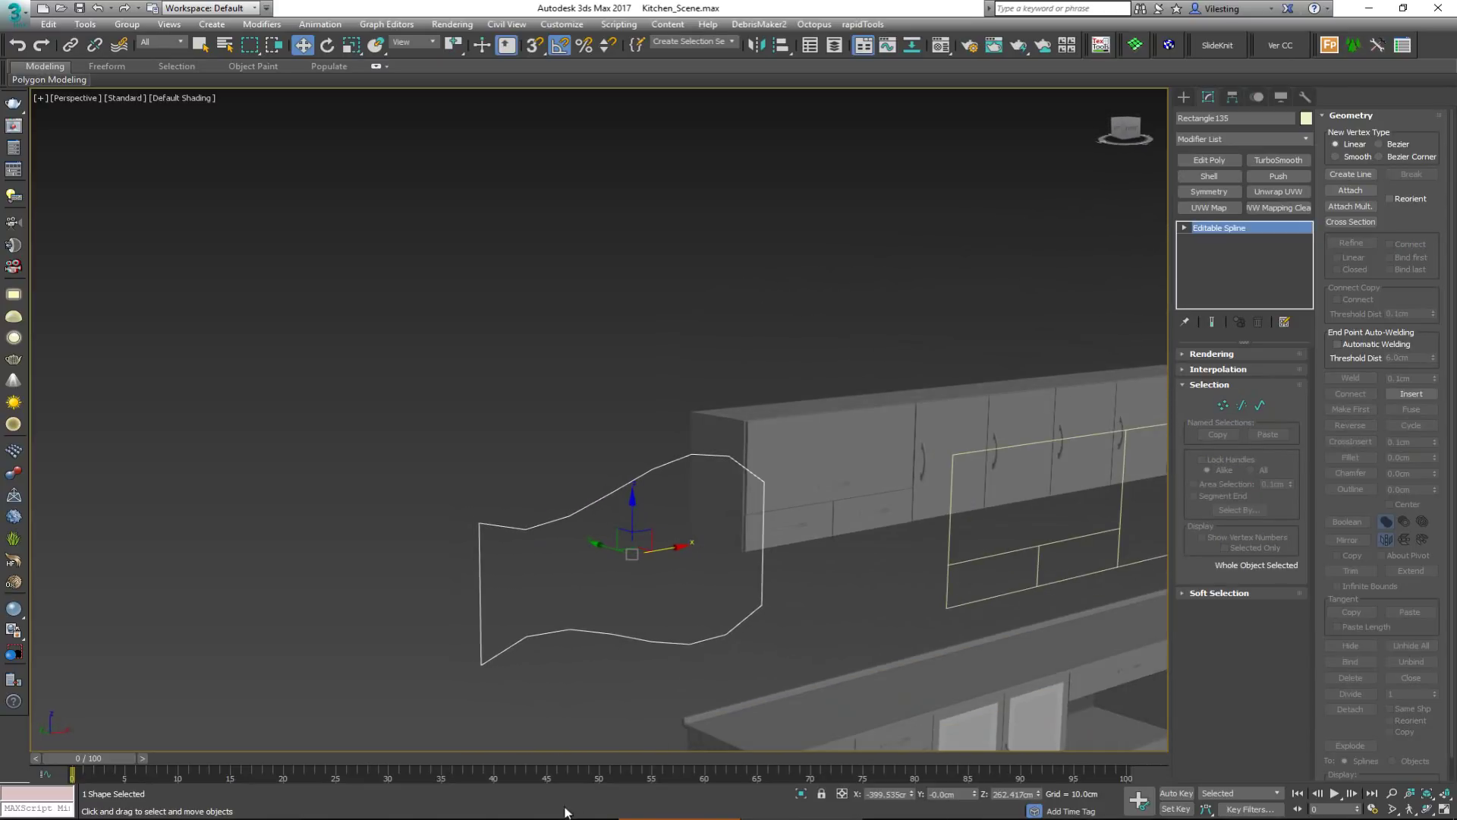
Step: Reload the kitchen creation script on the left and select the curved outline
{"action": "left_click_drag", "start_coordinate": [0, 364], "coordinate": [244, 362]}
{"action": "left_click_drag", "start_coordinate": [754, 234], "coordinate": [181, 224]}
{"action": "middle_click_drag", "start_coordinate": [319, 334], "coordinate": [575, 472], "text": "alt"}
{"action": "left_click_drag", "start_coordinate": [453, 478], "coordinate": [525, 567]}
Step: Set Depth/cm to 40, create a cabinet from the curved outline, and show Edged Faces
{"action": "left_click", "coordinate": [209, 268]}
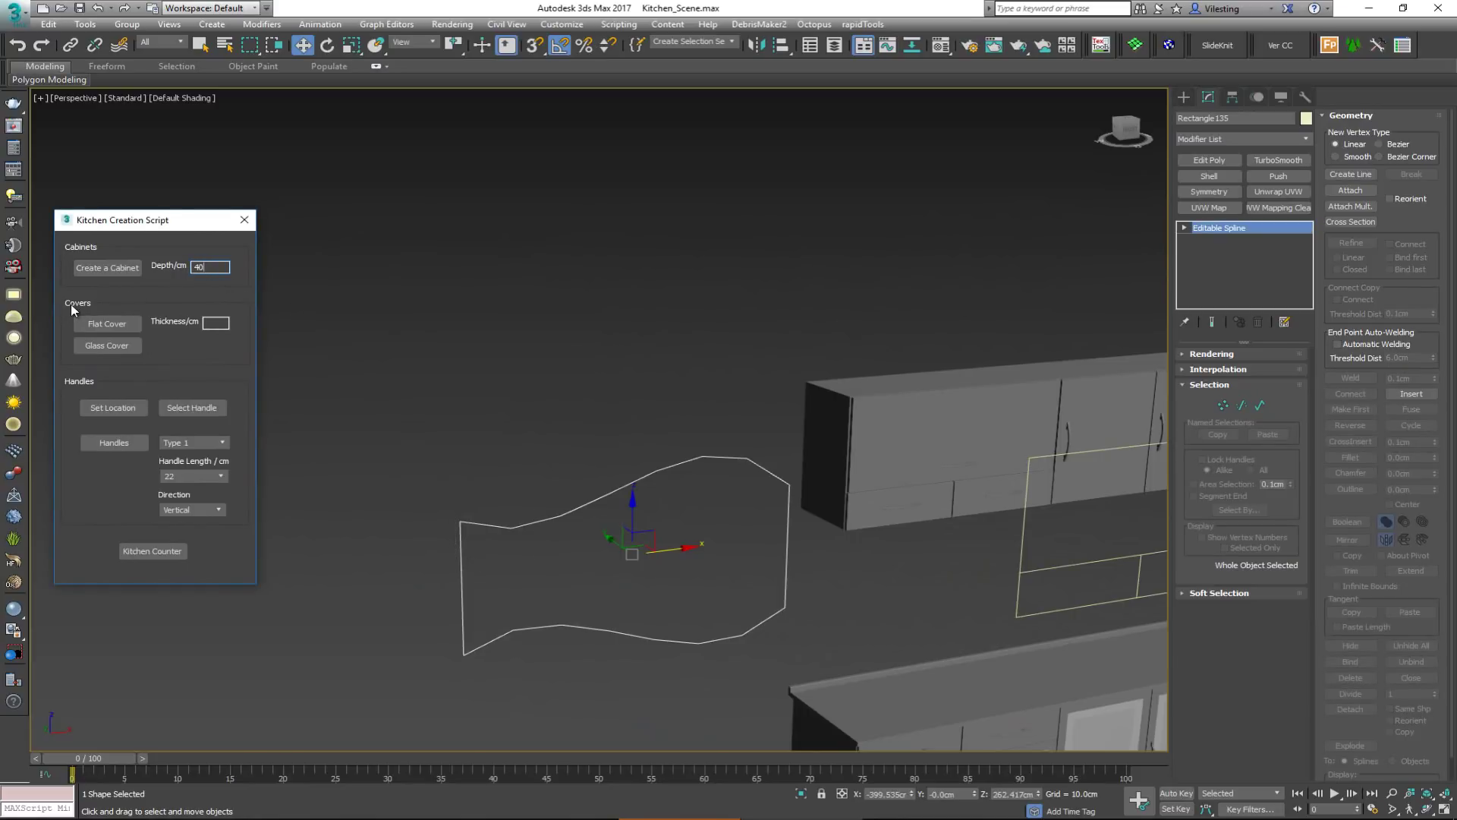
{"action": "left_click", "coordinate": [111, 268]}
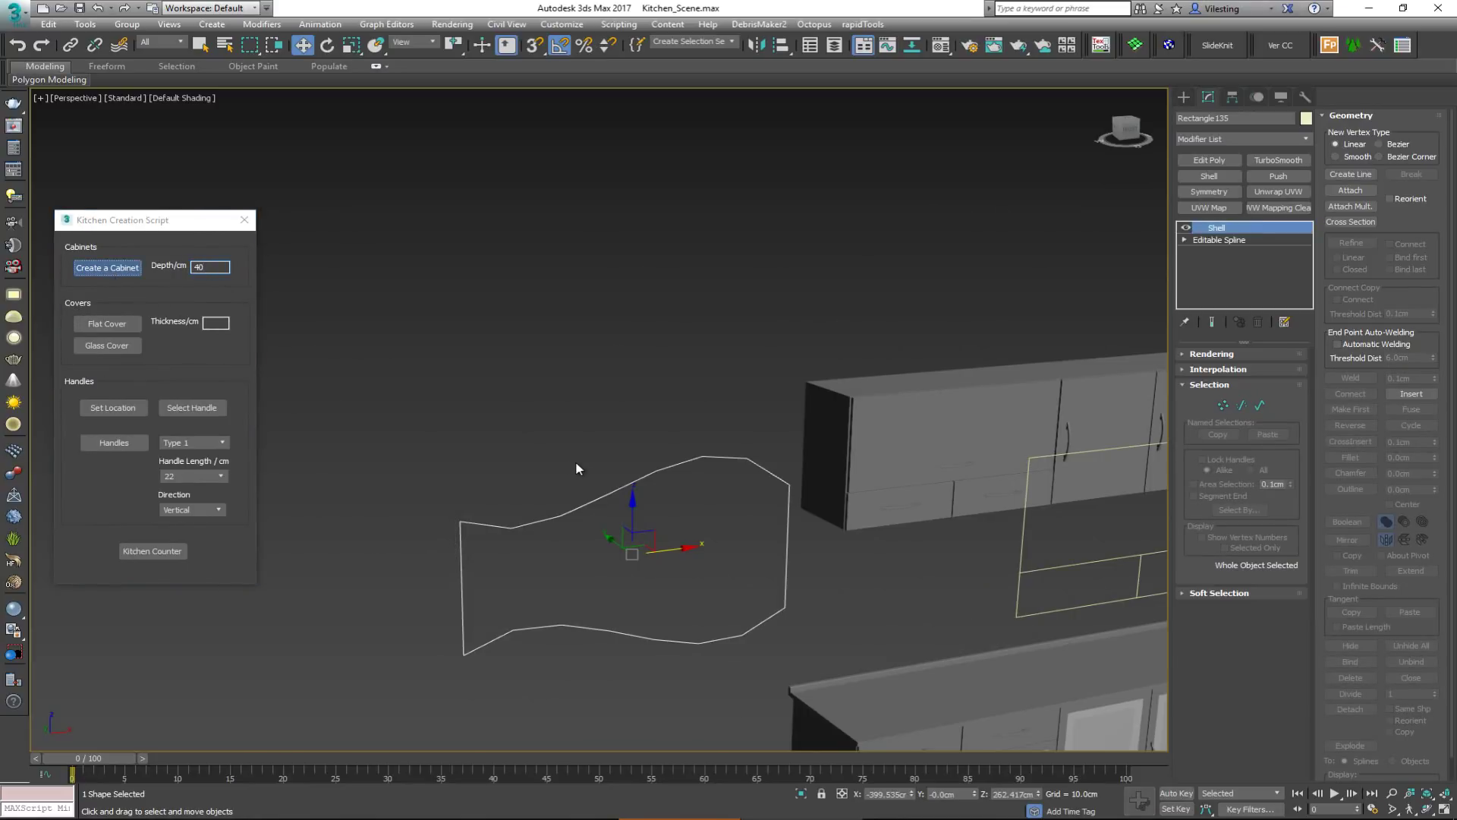
{"action": "middle_click_drag", "start_coordinate": [547, 451], "coordinate": [581, 458], "text": "alt"}
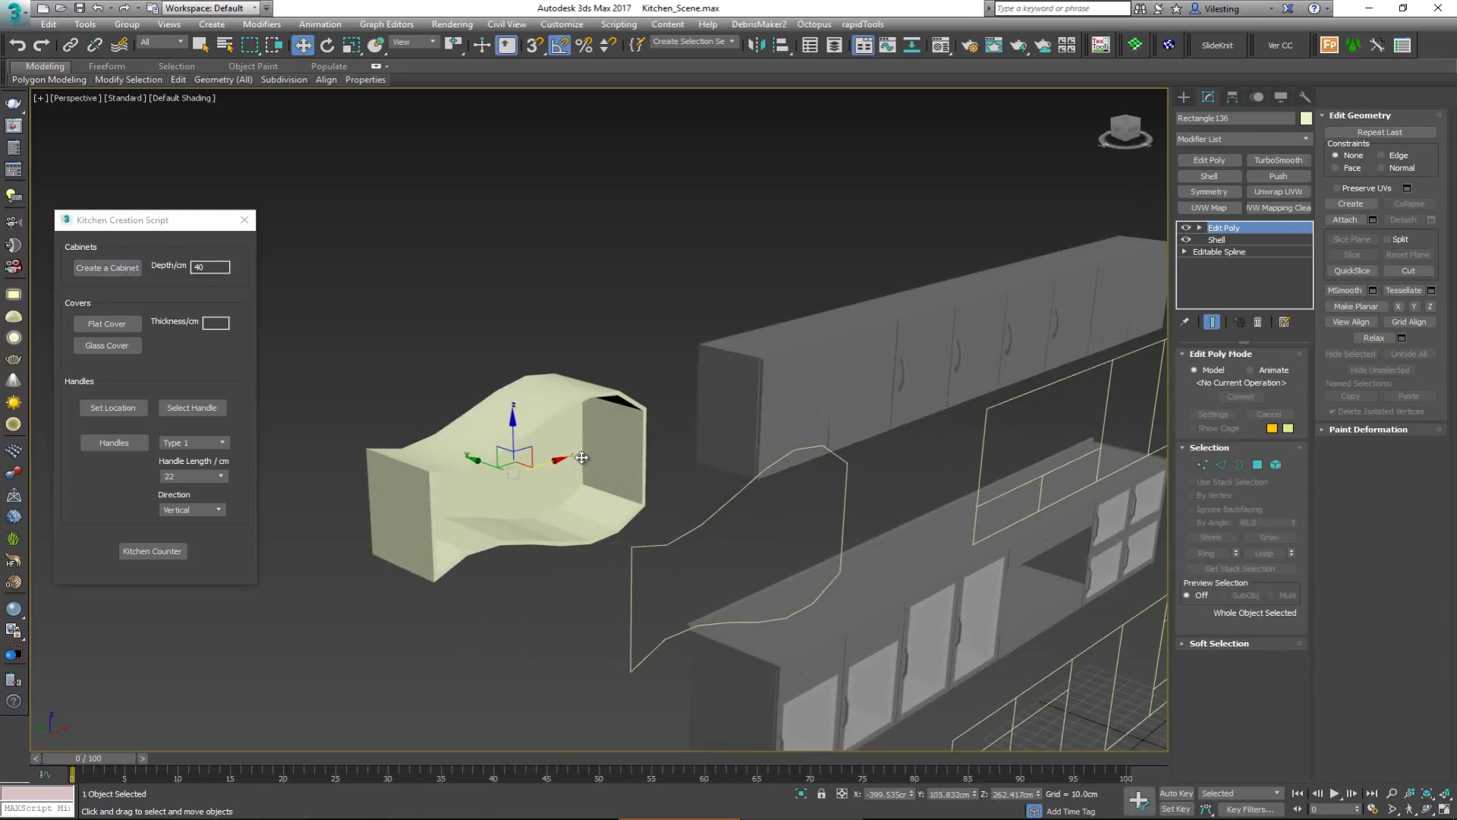
{"action": "scroll", "coordinate": [498, 529], "scroll_direction": "up", "scroll_amount": 5}
{"action": "key", "text": "F4"}
{"action": "scroll", "coordinate": [524, 454], "scroll_direction": "down", "scroll_amount": 3}
{"action": "scroll", "coordinate": [609, 478], "scroll_direction": "up", "scroll_amount": 1}
{"action": "middle_click_drag", "start_coordinate": [608, 479], "coordinate": [593, 566], "text": "alt"}
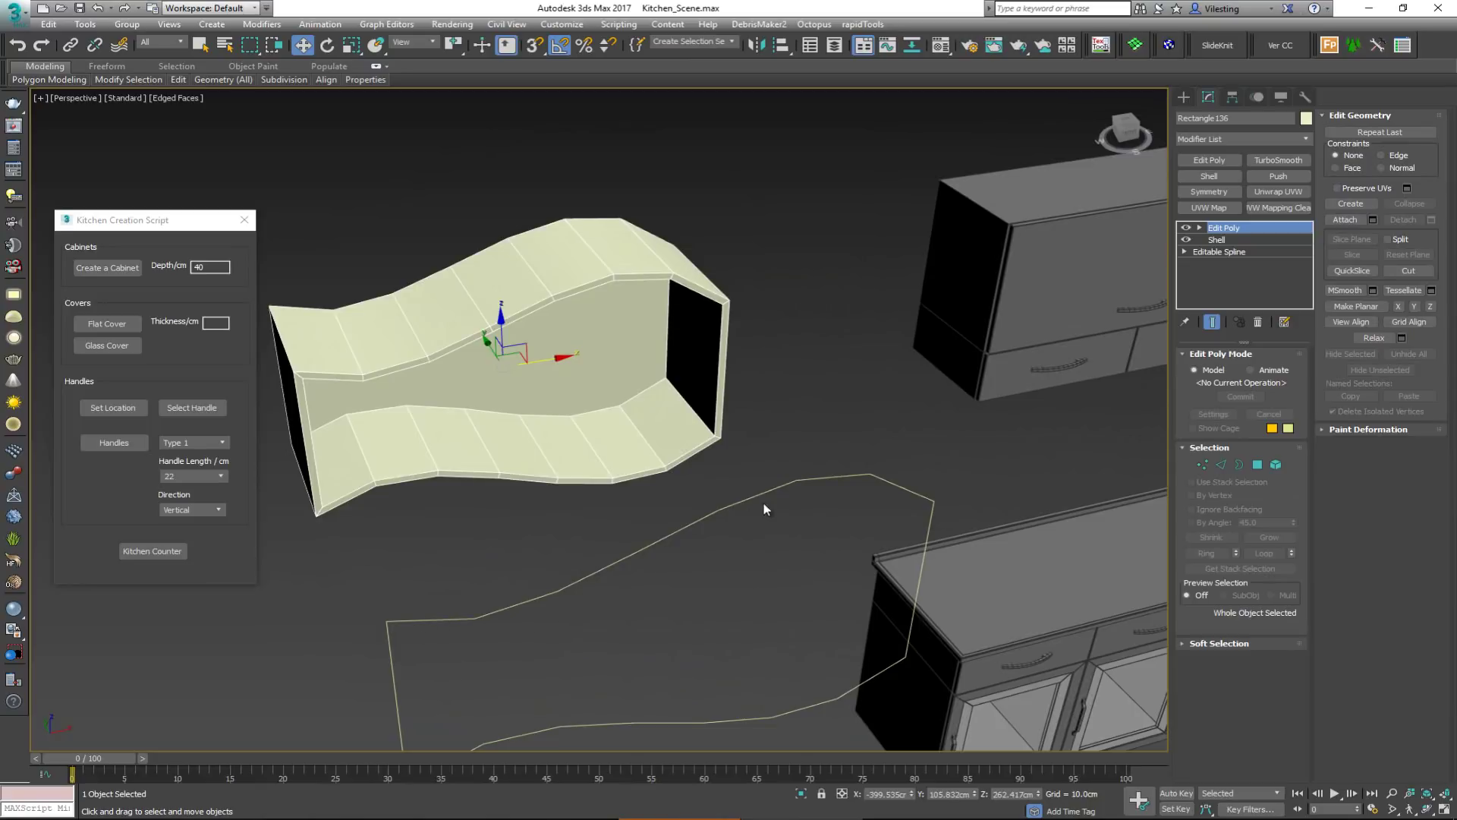
{"action": "middle_click_drag", "start_coordinate": [677, 516], "coordinate": [731, 501], "text": "alt"}
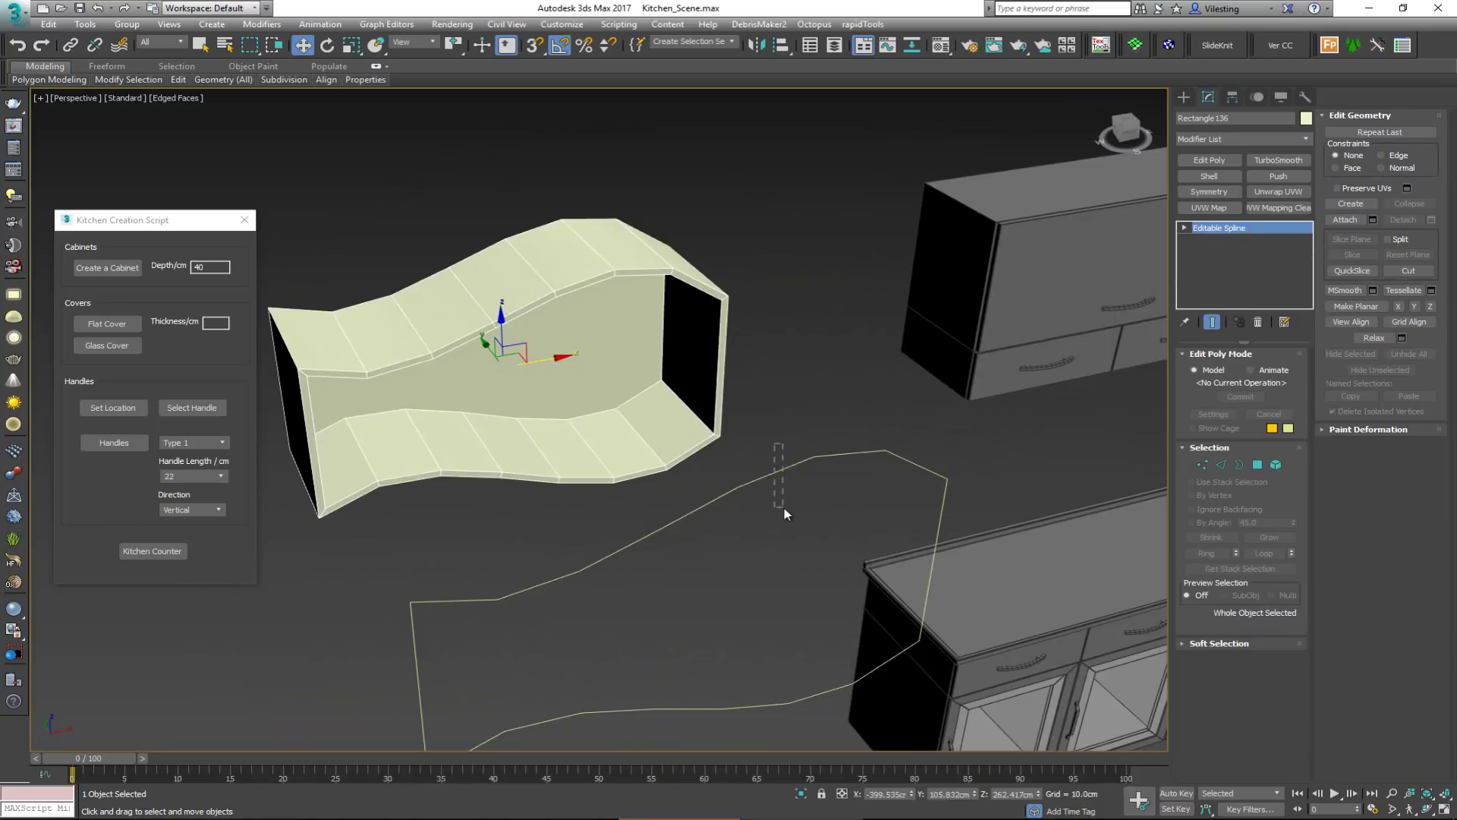
Step: Raise the curved outline's Interpolation Steps to 14
{"action": "left_click", "coordinate": [785, 469]}
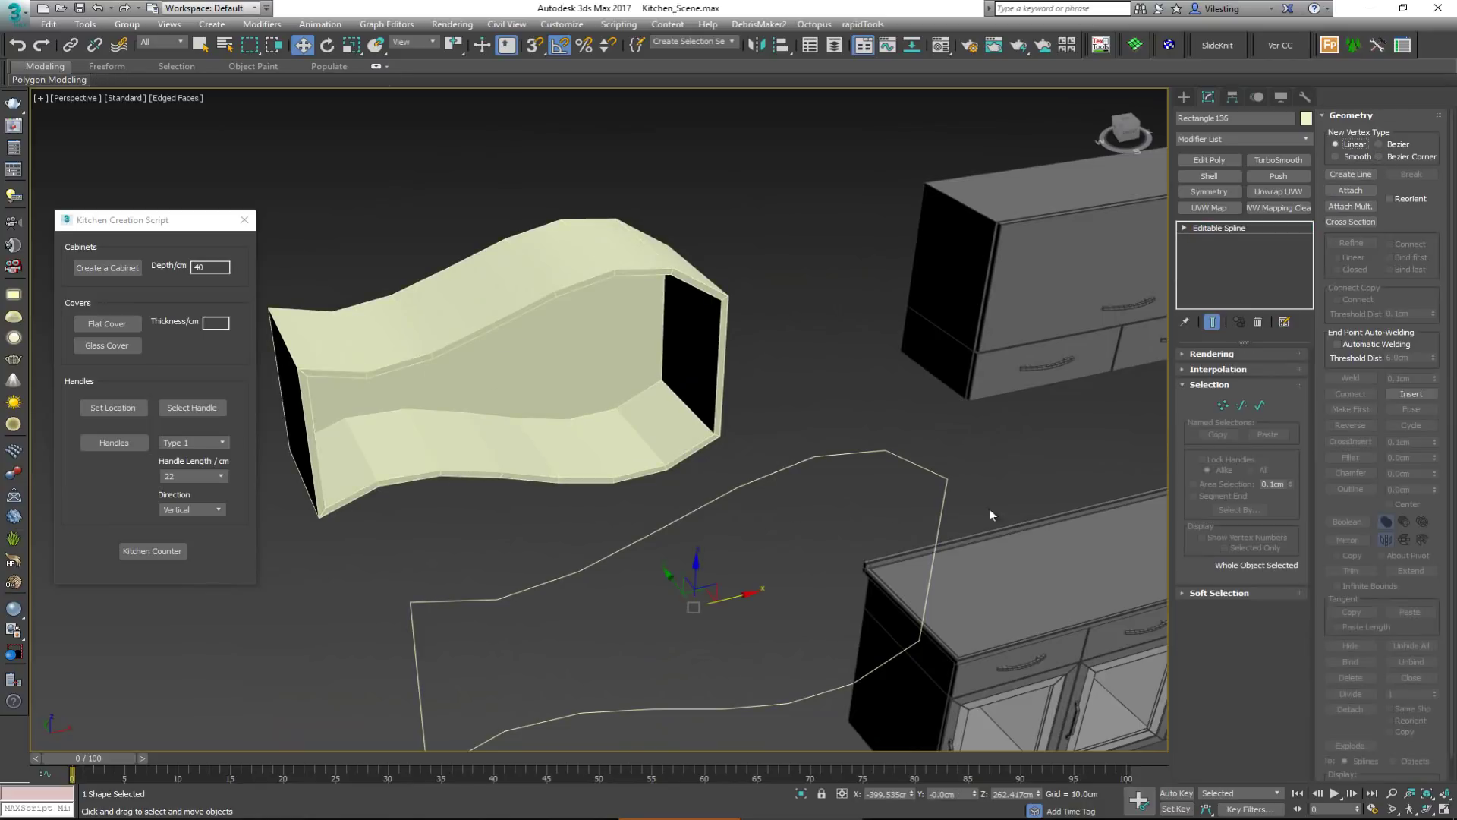
{"action": "left_click", "coordinate": [1232, 369]}
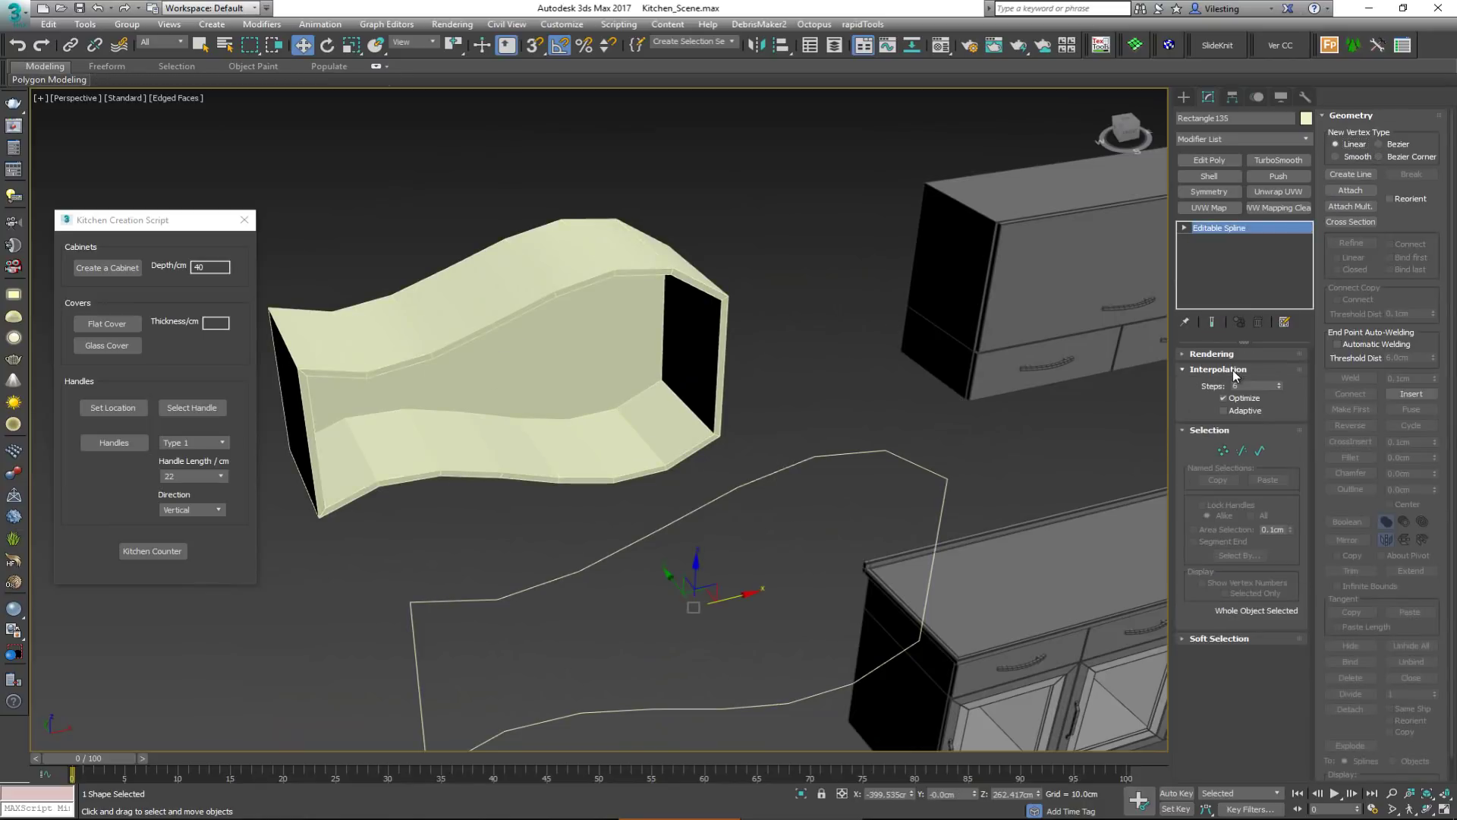
{"action": "left_click", "coordinate": [1278, 382]}
{"action": "left_click", "coordinate": [1279, 382]}
{"action": "left_click", "coordinate": [1279, 382]}
{"action": "left_click", "coordinate": [1279, 382]}
{"action": "left_click", "coordinate": [1279, 382]}
{"action": "left_click", "coordinate": [1278, 383]}
{"action": "left_click", "coordinate": [1279, 382]}
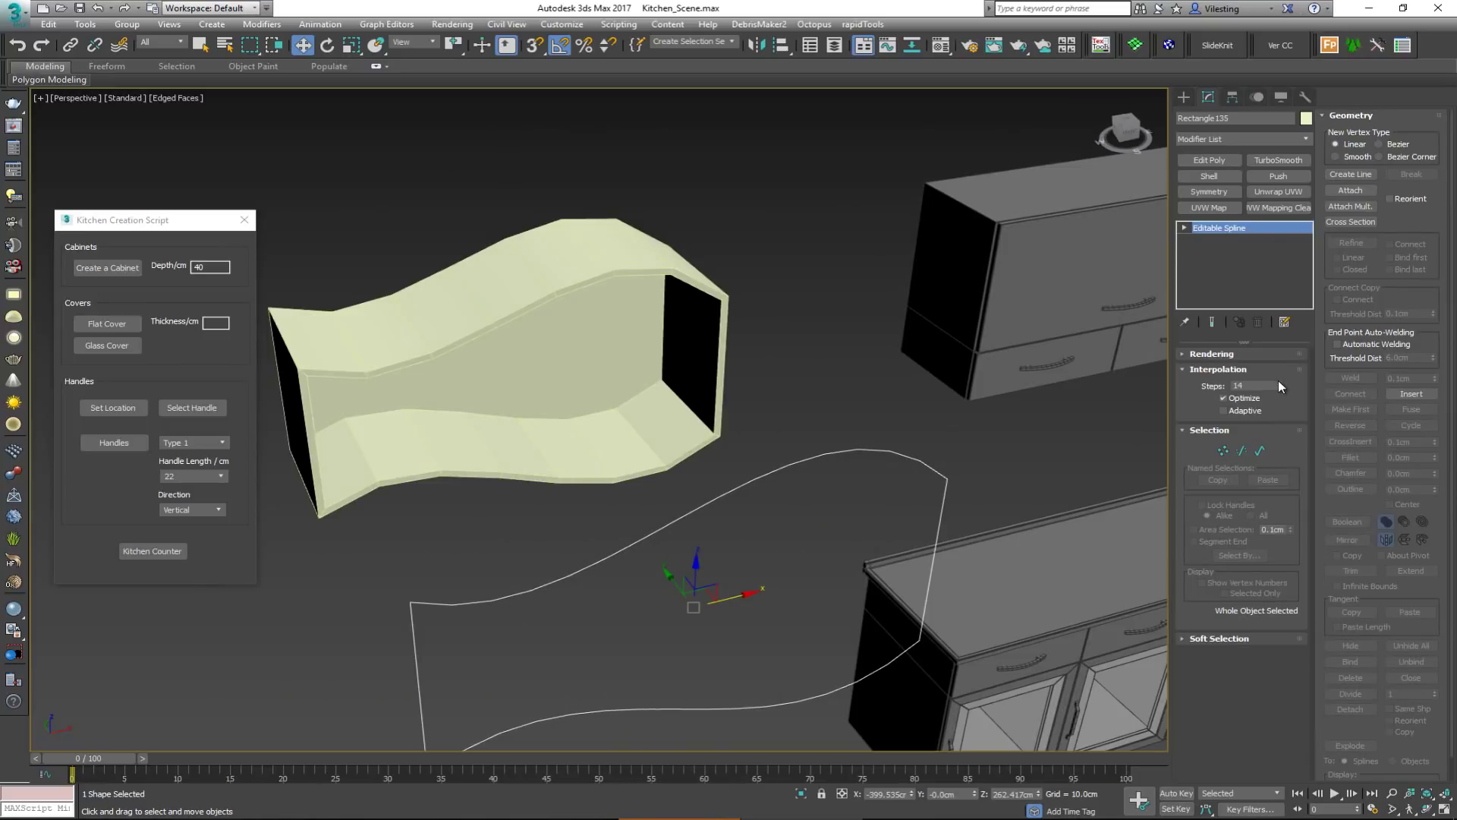
Step: Delete the old faceted cabinet and generate a new one from the smoothed outline
{"action": "left_click_drag", "start_coordinate": [683, 179], "coordinate": [489, 327]}
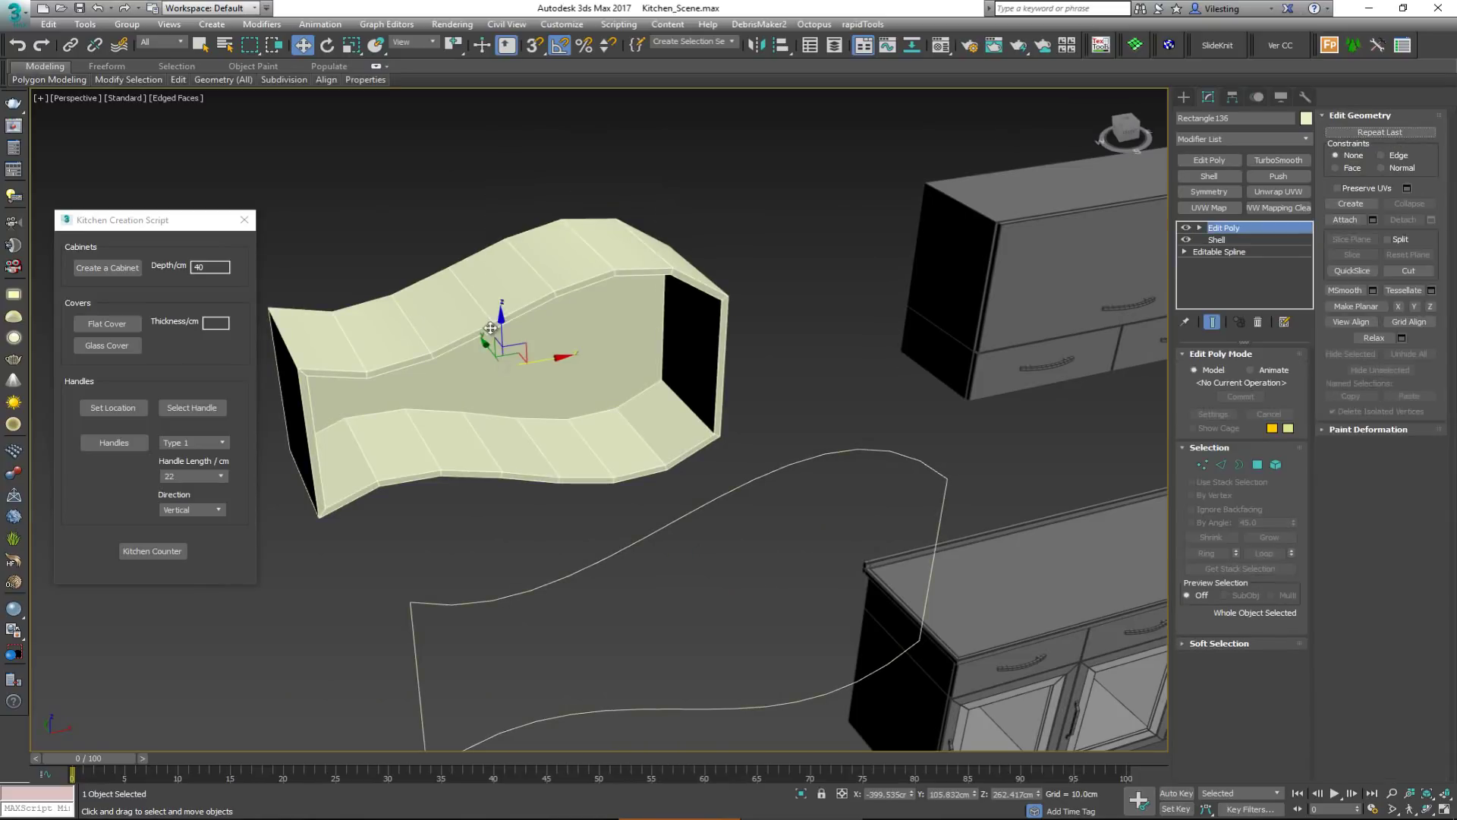
{"action": "key", "text": "Delete"}
{"action": "left_click_drag", "start_coordinate": [536, 537], "coordinate": [582, 608]}
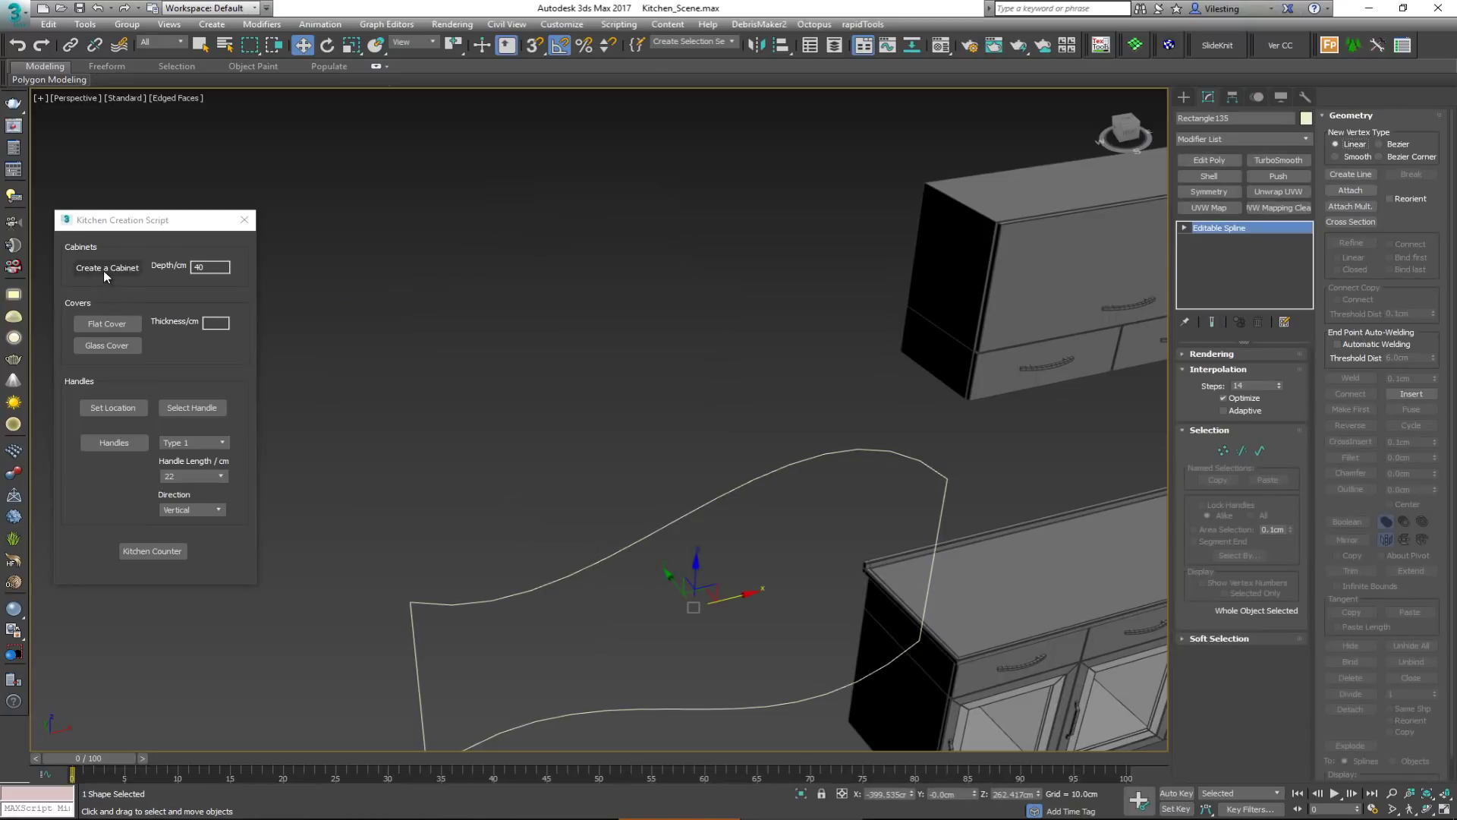
{"action": "left_click", "coordinate": [107, 268]}
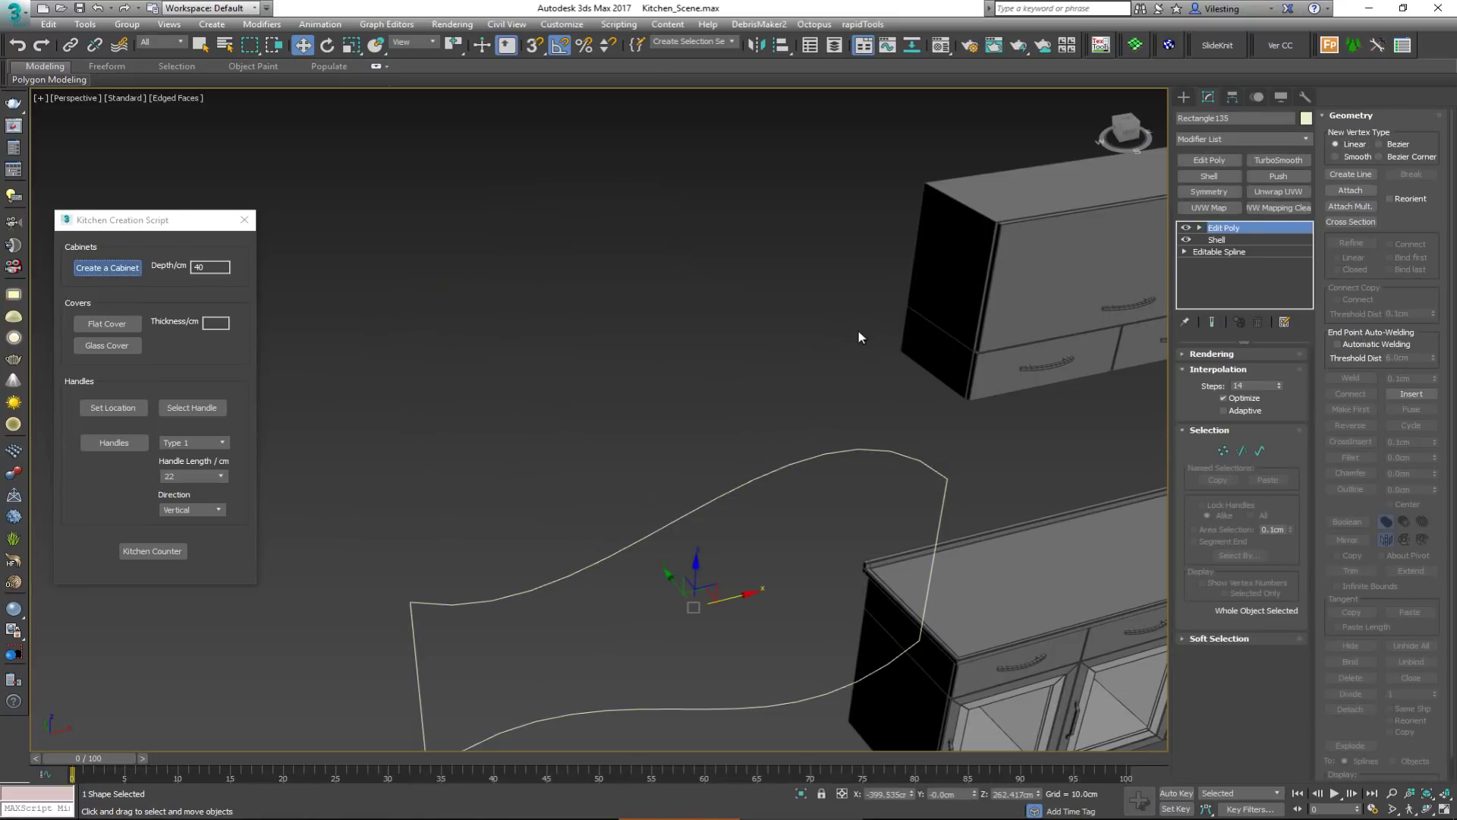
{"action": "middle_click_drag", "start_coordinate": [572, 410], "coordinate": [645, 414], "text": "alt"}
{"action": "left_click_drag", "start_coordinate": [704, 527], "coordinate": [751, 596]}
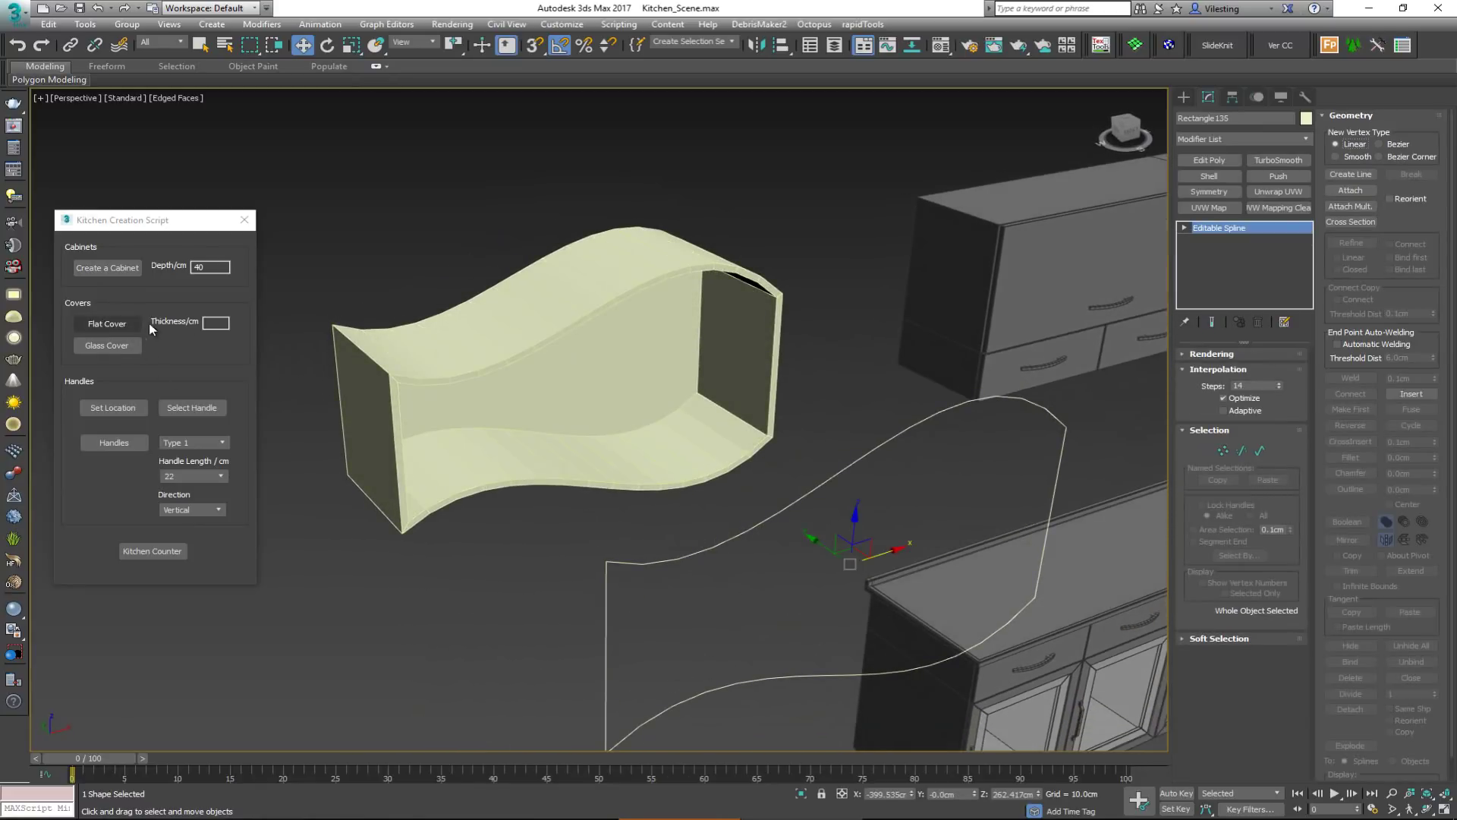
Step: Set Thickness/cm to 2 and add a Flat Cover across the curved cabinet's front
{"action": "left_click", "coordinate": [217, 322]}
{"action": "type", "text": "2"}
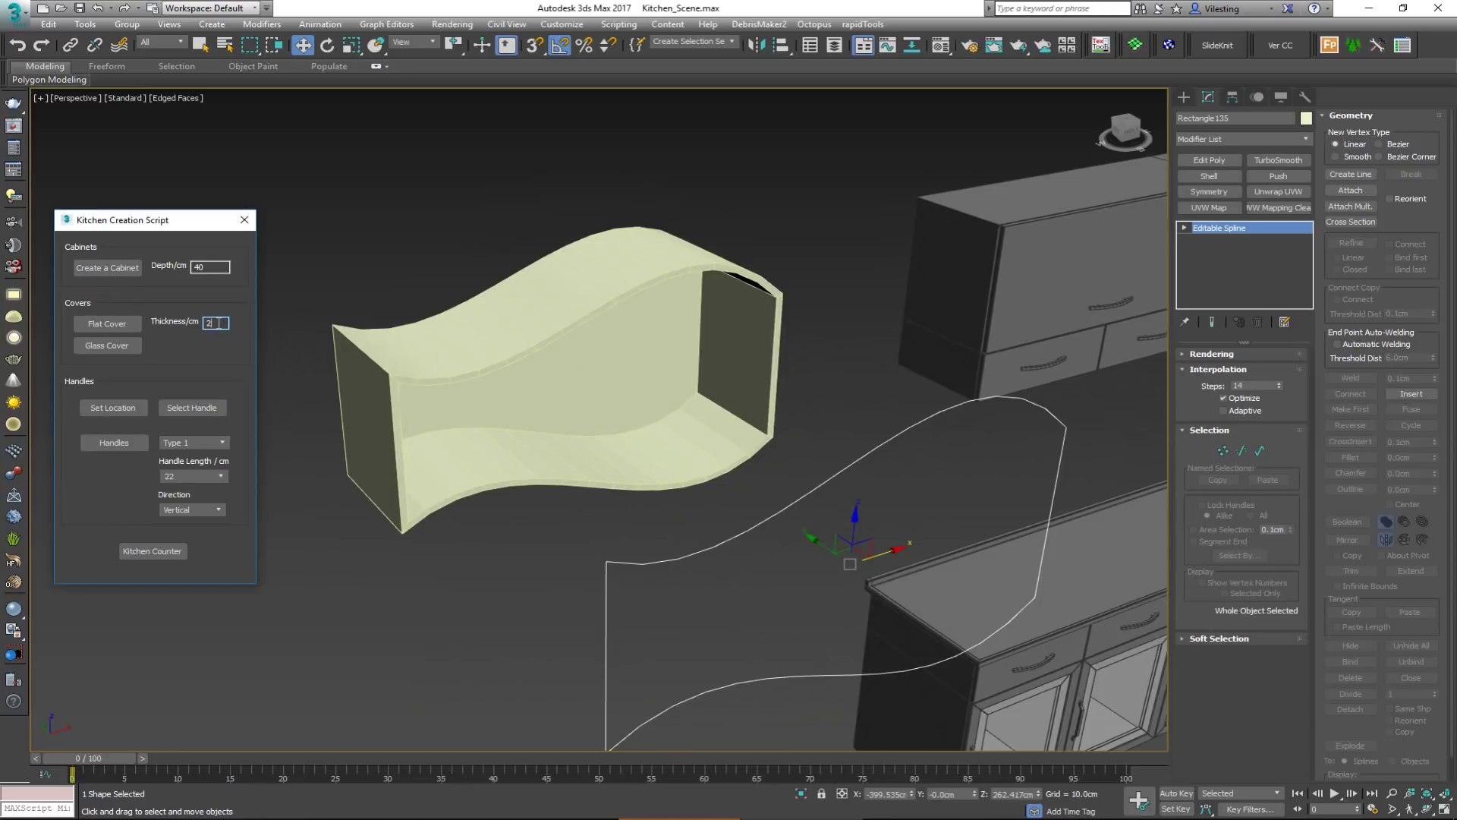
{"action": "left_click", "coordinate": [118, 326]}
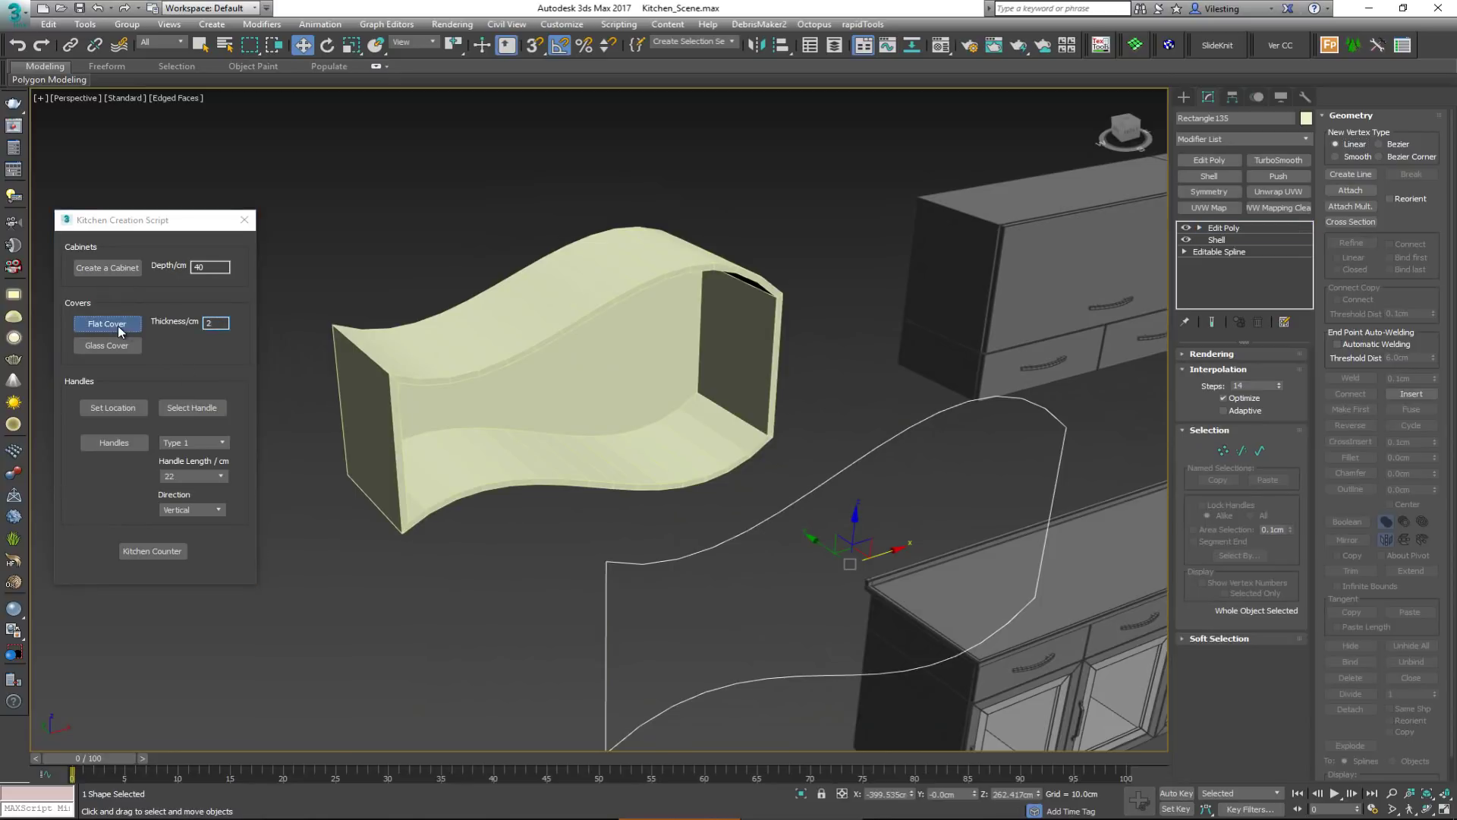
{"action": "middle_click_drag", "start_coordinate": [497, 423], "coordinate": [419, 395], "text": "alt"}
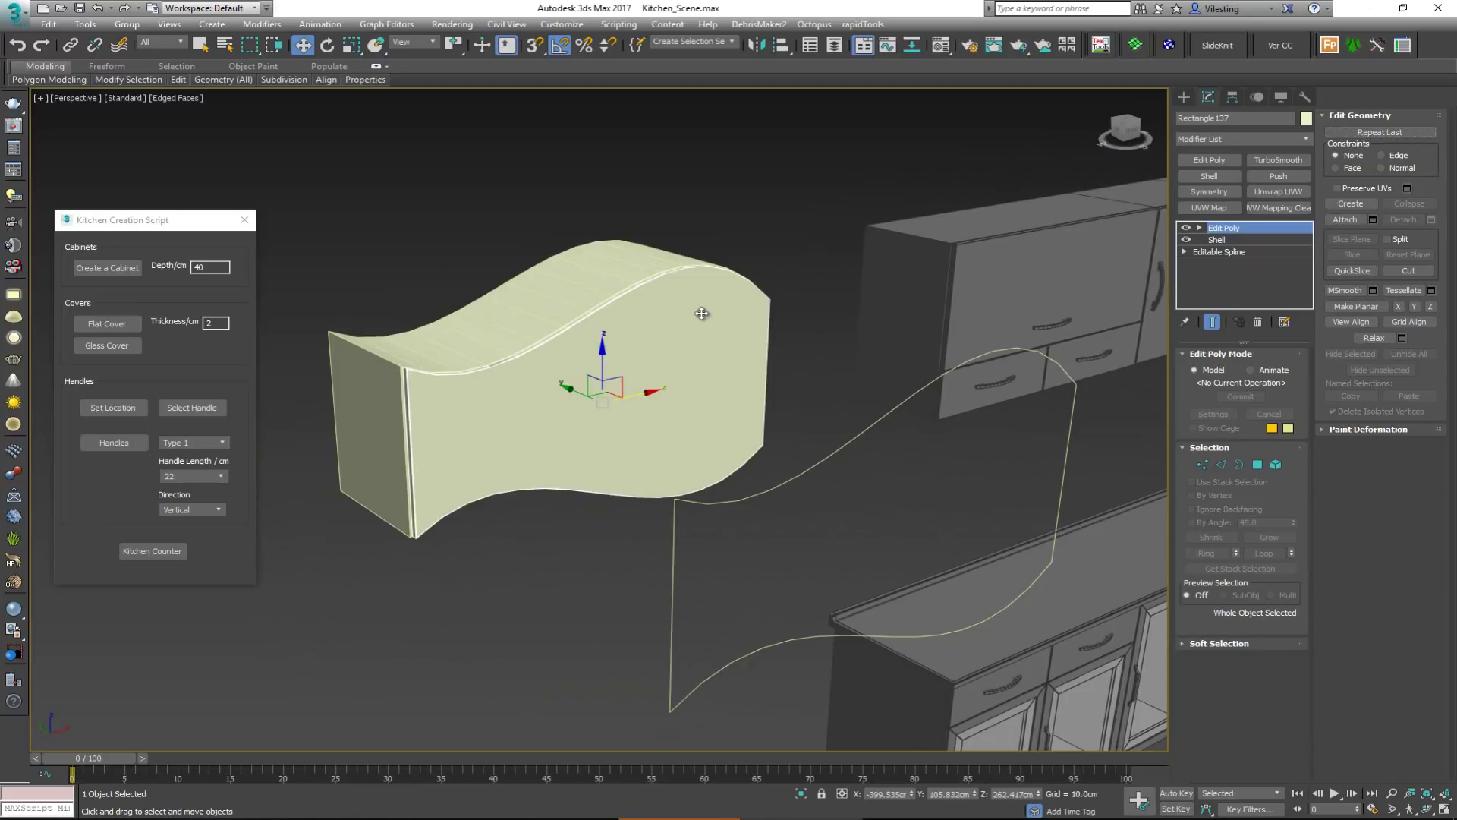
{"action": "left_click", "coordinate": [527, 568]}
{"action": "middle_click_drag", "start_coordinate": [520, 465], "coordinate": [553, 463], "text": "alt"}
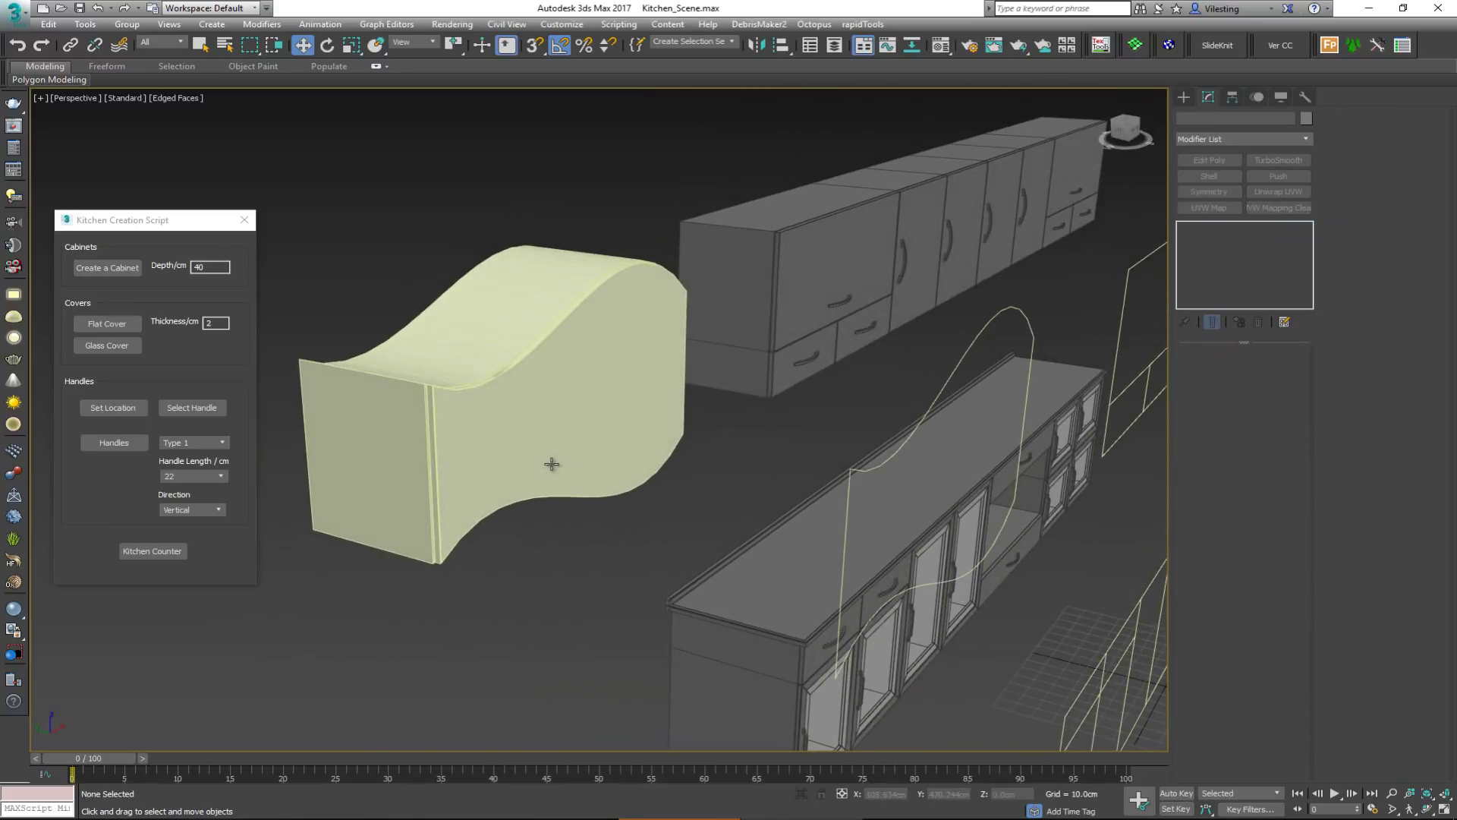
{"action": "scroll", "coordinate": [497, 377], "scroll_direction": "up", "scroll_amount": 5}
{"action": "scroll", "coordinate": [497, 376], "scroll_direction": "up", "scroll_amount": 2}
{"action": "left_click", "coordinate": [511, 384]}
{"action": "scroll", "coordinate": [533, 412], "scroll_direction": "up", "scroll_amount": 4}
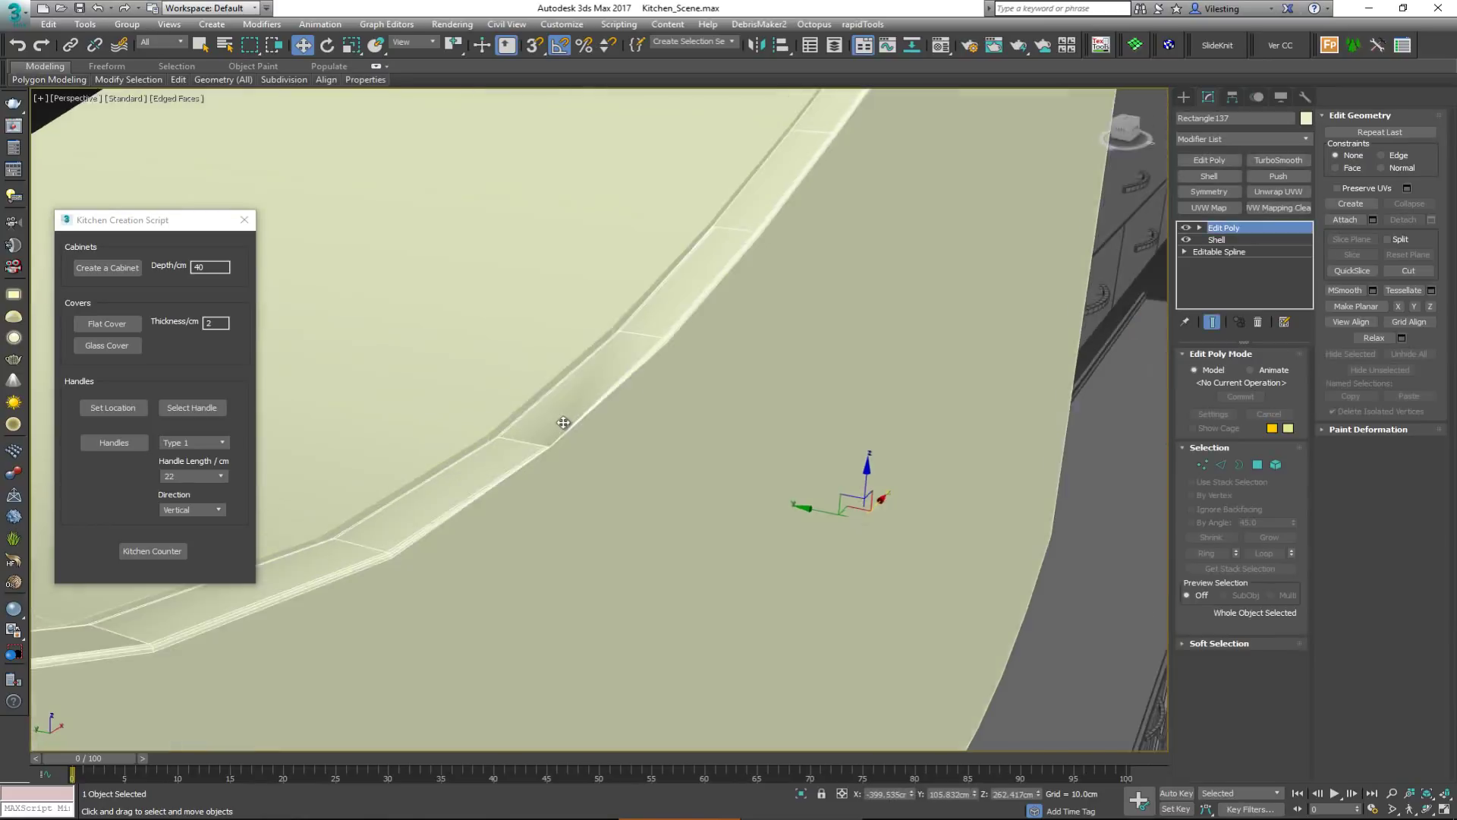
{"action": "scroll", "coordinate": [672, 504], "scroll_direction": "up", "scroll_amount": 3}
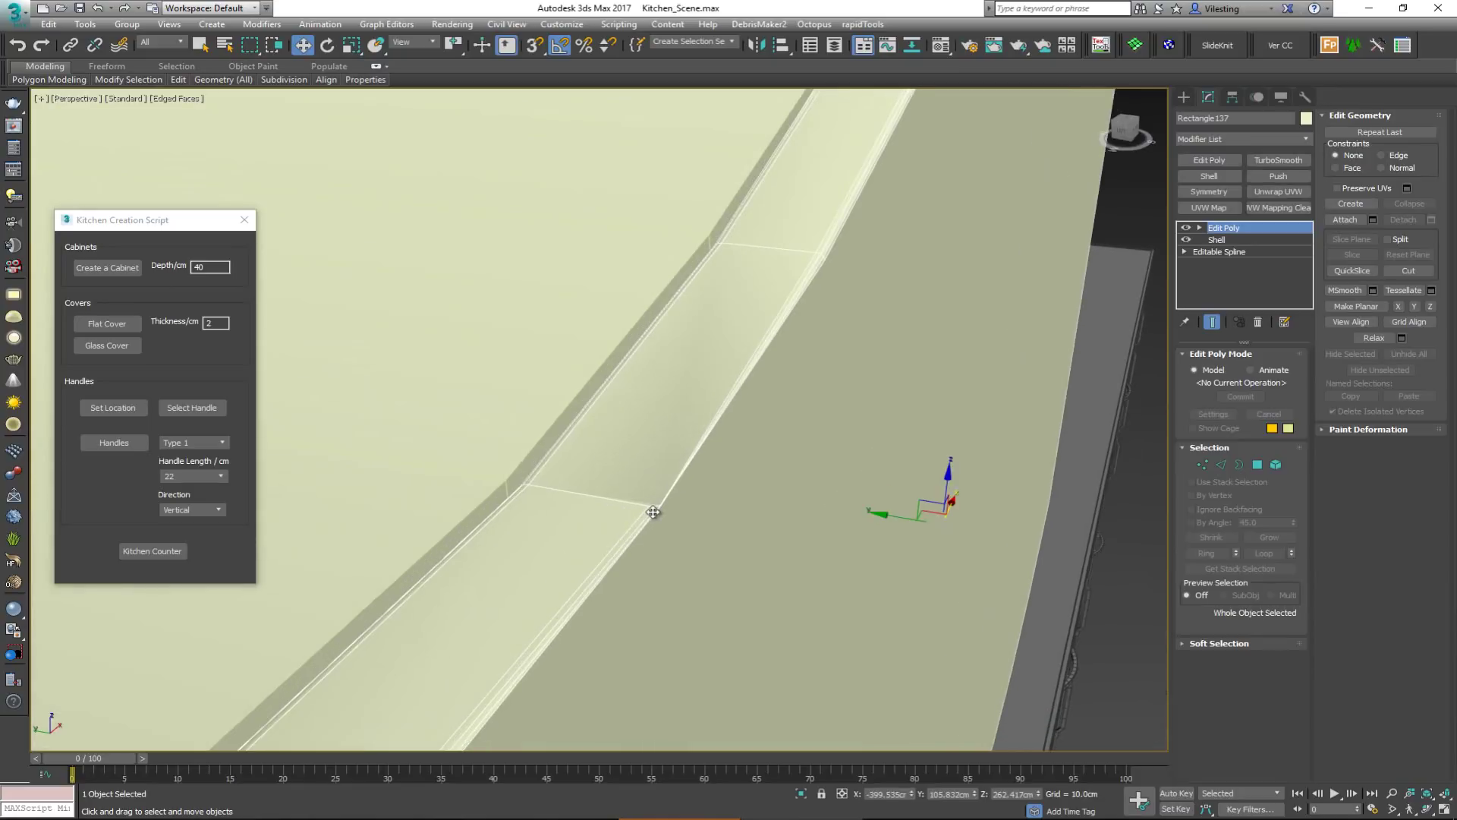
{"action": "scroll", "coordinate": [619, 423], "scroll_direction": "down", "scroll_amount": 3}
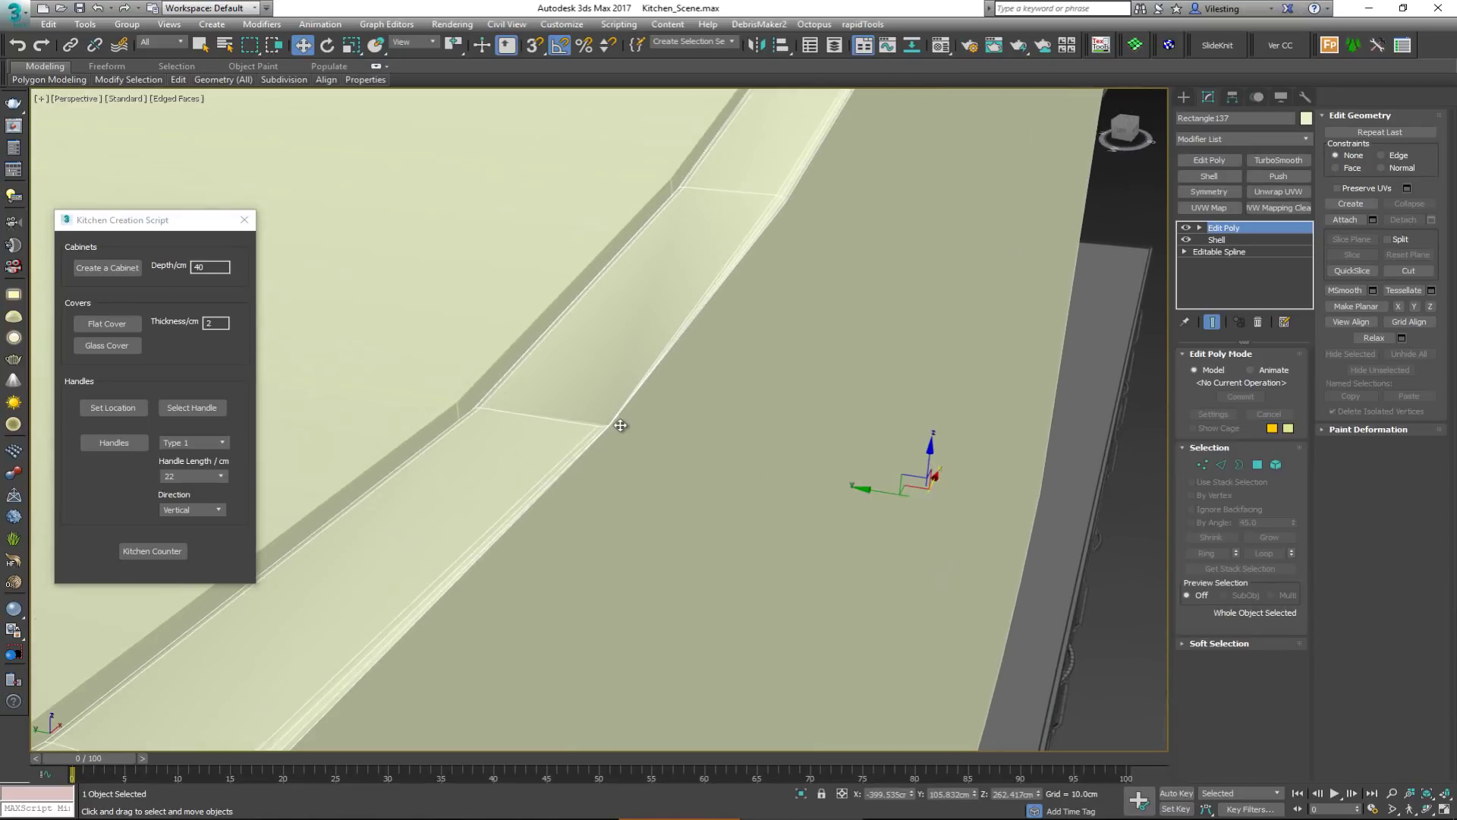
{"action": "scroll", "coordinate": [621, 425], "scroll_direction": "down", "scroll_amount": 4}
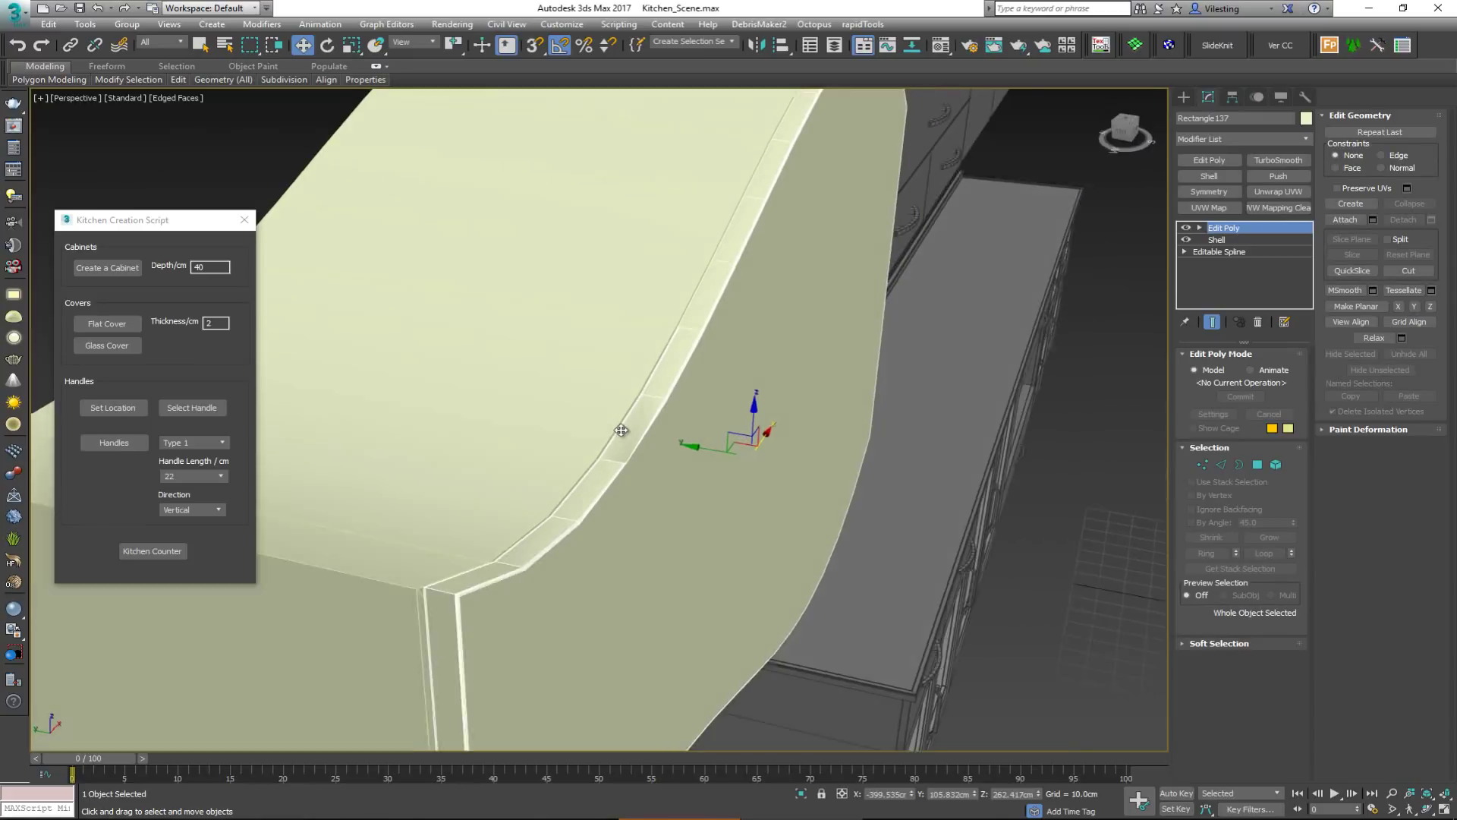
{"action": "middle_click_drag", "start_coordinate": [607, 420], "coordinate": [641, 410], "text": "alt"}
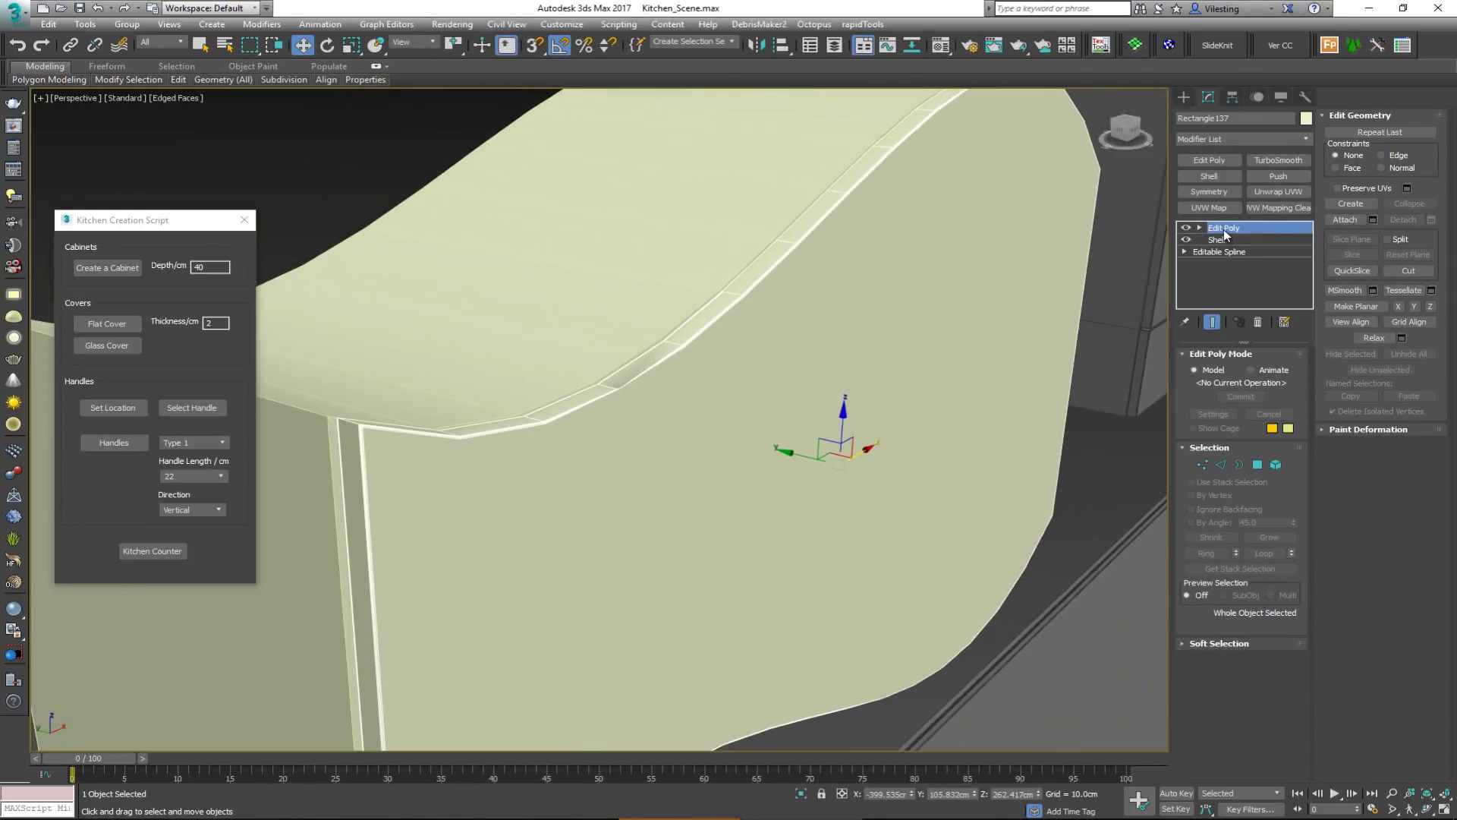
Step: Replace the cover's Edit Poly modifier with a Chamfer of 0.1 cm amount and 50° minimum angle
{"action": "left_click", "coordinate": [1259, 321]}
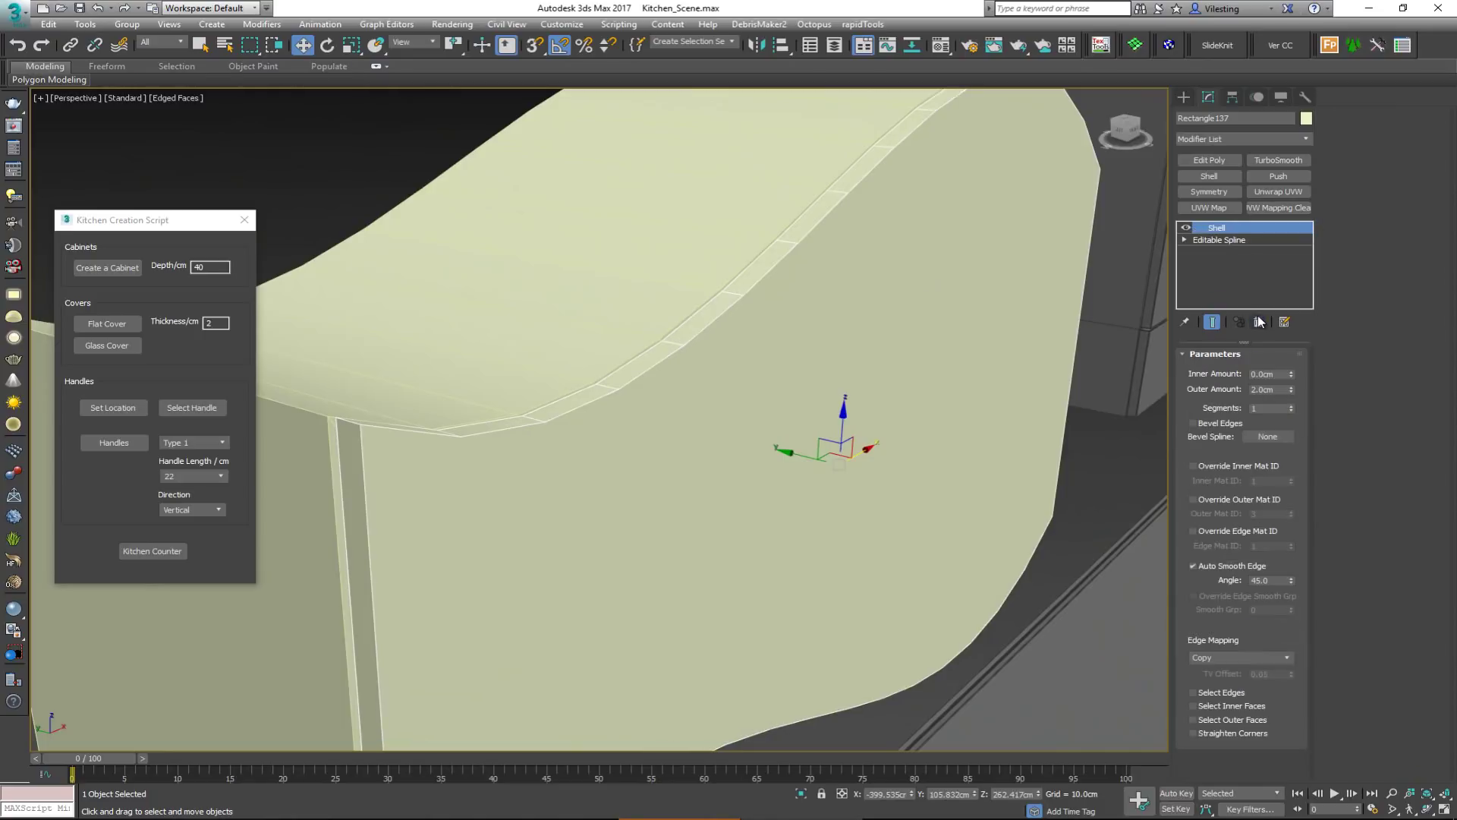
{"action": "left_click", "coordinate": [1240, 139]}
{"action": "scroll", "coordinate": [1239, 144], "scroll_direction": "up", "scroll_amount": 5}
{"action": "left_click", "coordinate": [1231, 224]}
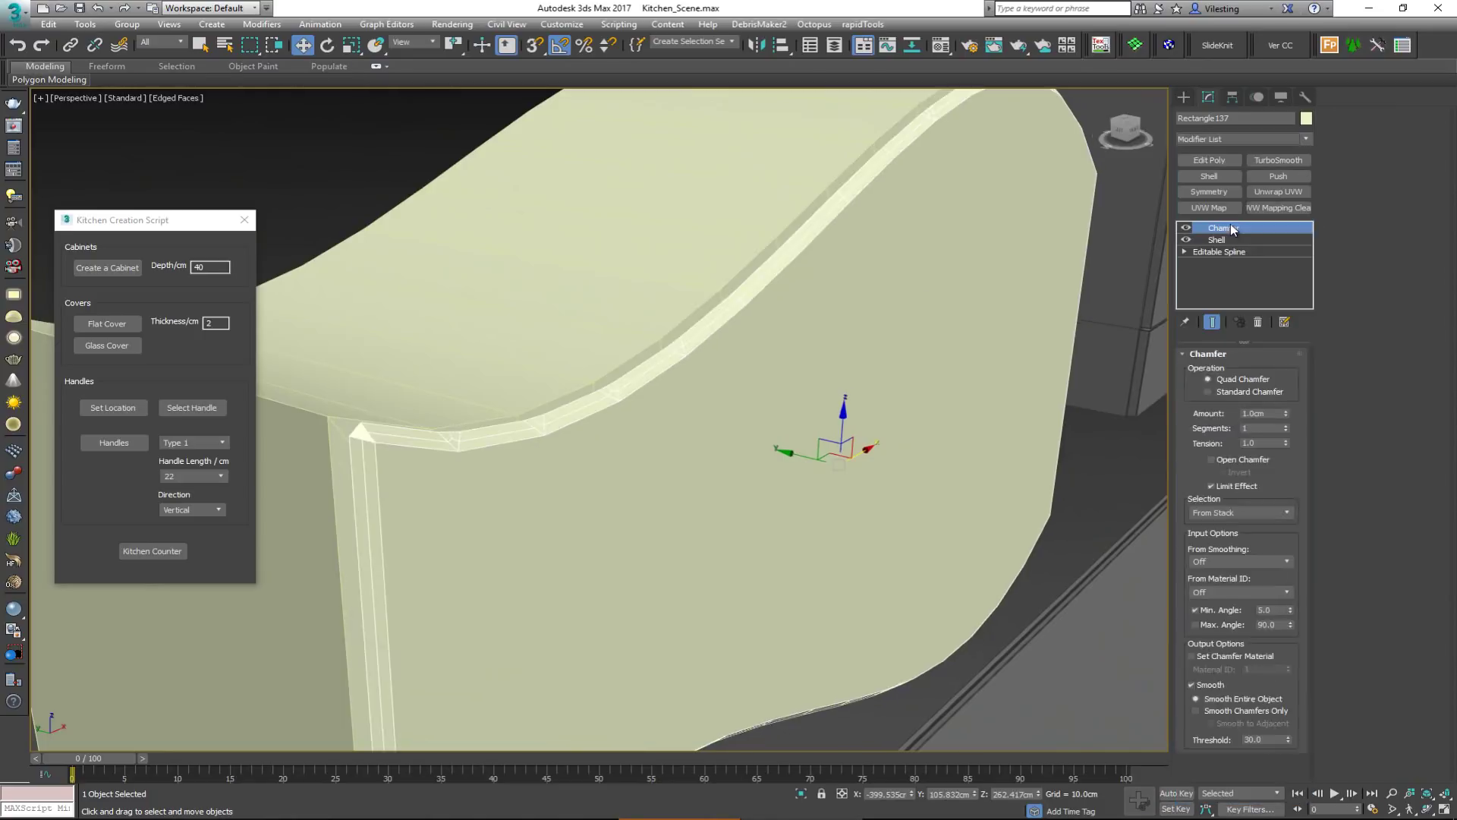
{"action": "left_click_drag", "start_coordinate": [1272, 414], "coordinate": [1202, 413]}
{"action": "type", "text": "0.1"}
{"action": "key", "text": "Return"}
{"action": "double_click", "coordinate": [1275, 611]}
{"action": "type", "text": "50"}
{"action": "key", "text": "Return"}
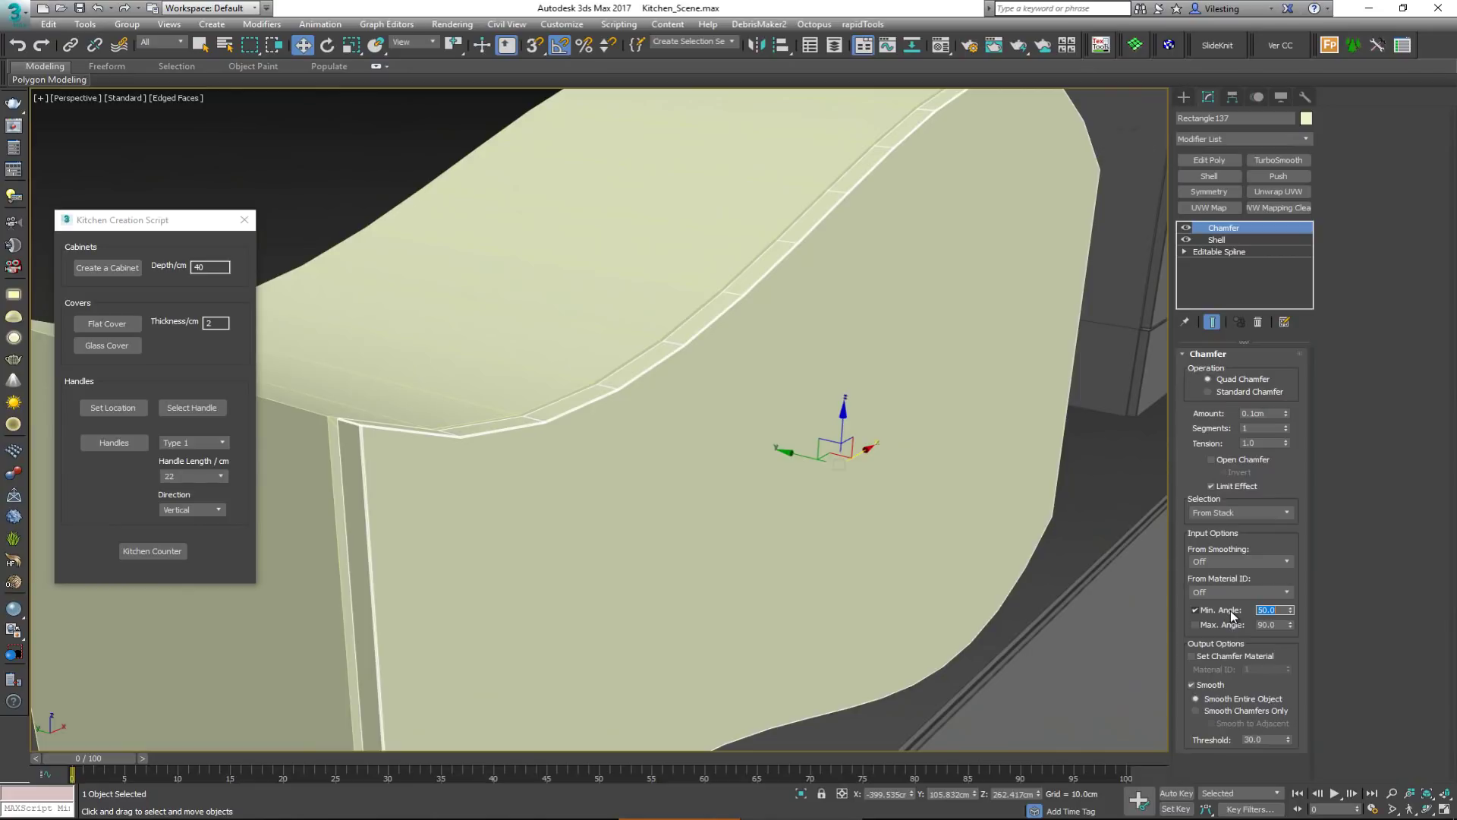
Step: Orbit around the cabinet to inspect the chamfered cover, toggling edged faces off and back on
{"action": "mouse_move", "coordinate": [855, 303]}
{"action": "middle_mouse_down", "text": "alt"}
{"action": "mouse_move", "coordinate": [734, 325]}
{"action": "mouse_move", "coordinate": [702, 401]}
{"action": "middle_mouse_up", "text": "alt"}
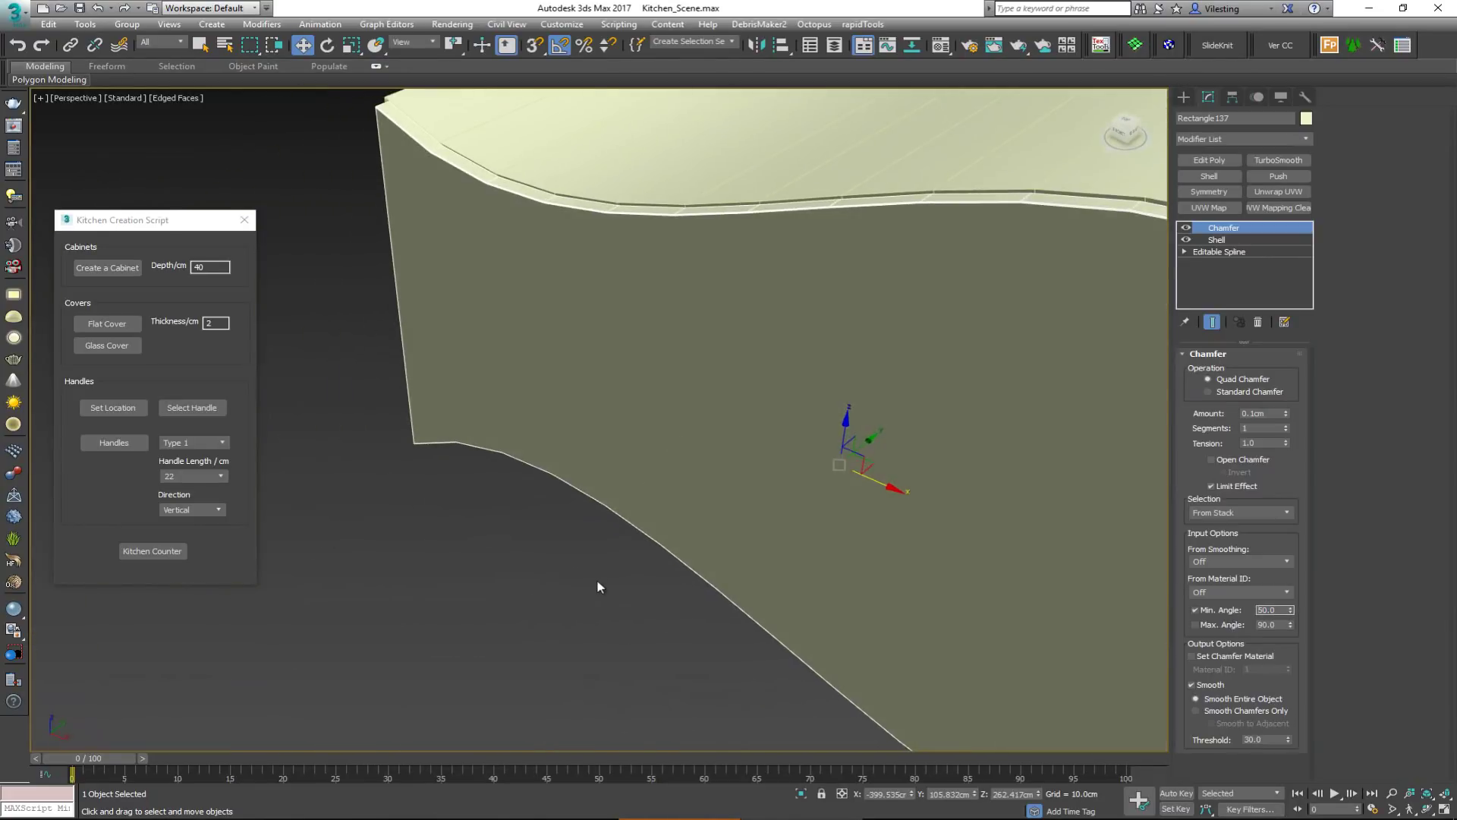
{"action": "left_click", "coordinate": [599, 585]}
{"action": "middle_click_drag", "start_coordinate": [858, 397], "coordinate": [624, 441], "text": "alt"}
{"action": "key", "text": "F4"}
{"action": "mouse_move", "coordinate": [804, 417]}
{"action": "middle_mouse_down", "text": "alt"}
{"action": "mouse_move", "coordinate": [662, 369]}
{"action": "mouse_move", "coordinate": [754, 364]}
{"action": "mouse_move", "coordinate": [826, 339]}
{"action": "mouse_move", "coordinate": [673, 348]}
{"action": "mouse_move", "coordinate": [763, 361]}
{"action": "mouse_move", "coordinate": [744, 399]}
{"action": "mouse_move", "coordinate": [812, 365]}
{"action": "mouse_move", "coordinate": [776, 398]}
{"action": "mouse_move", "coordinate": [813, 387]}
{"action": "mouse_move", "coordinate": [743, 408]}
{"action": "middle_mouse_up", "text": "alt"}
{"action": "key", "text": "F4"}
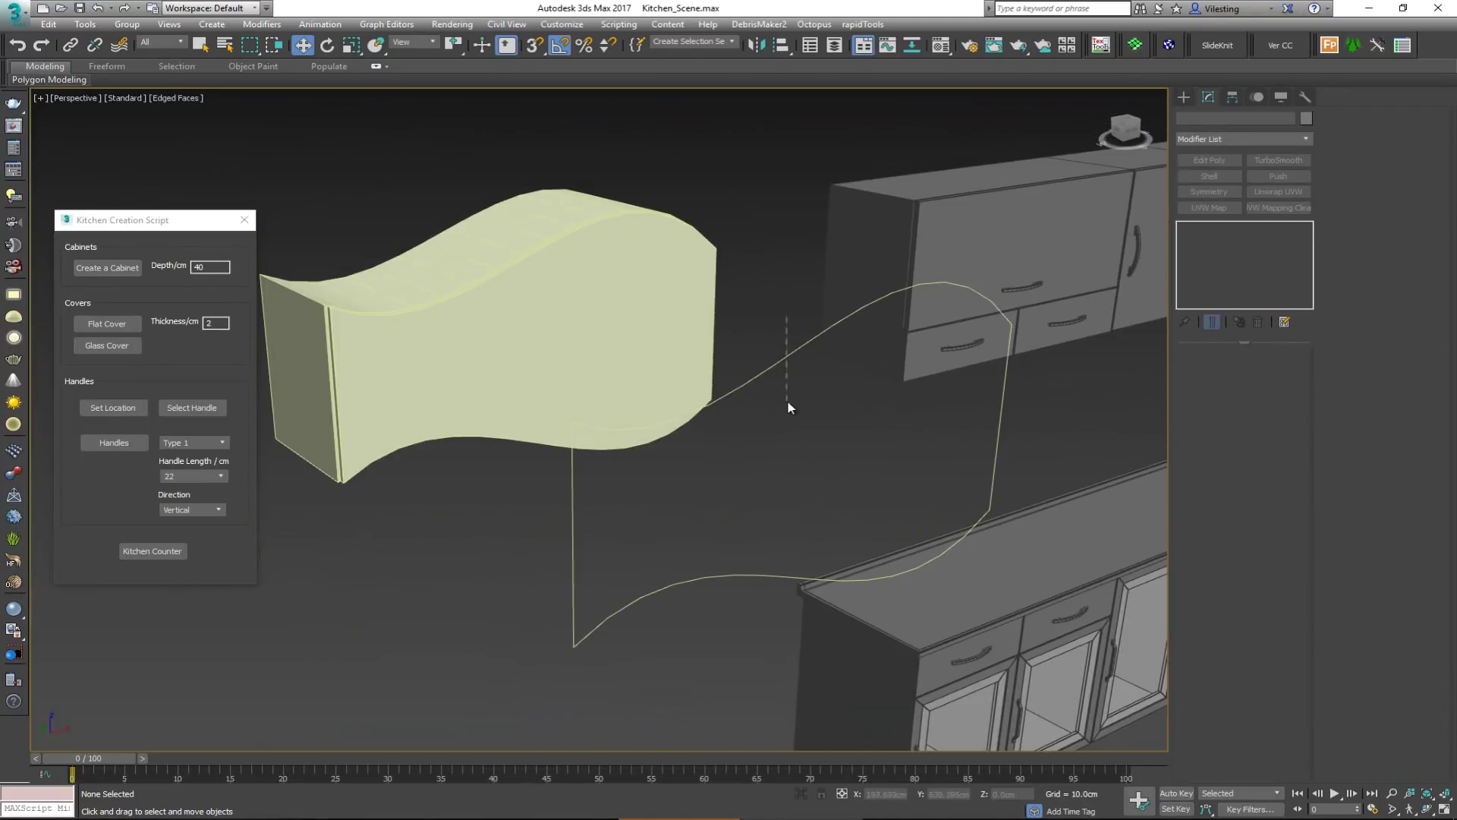
Step: Select the curved cabinet's outline spline, face its front, and pick handle style Type 1
{"action": "left_click", "coordinate": [782, 361]}
{"action": "middle_click_drag", "start_coordinate": [782, 361], "coordinate": [502, 286], "text": "alt"}
{"action": "middle_click_drag", "start_coordinate": [839, 320], "coordinate": [785, 375], "text": "alt"}
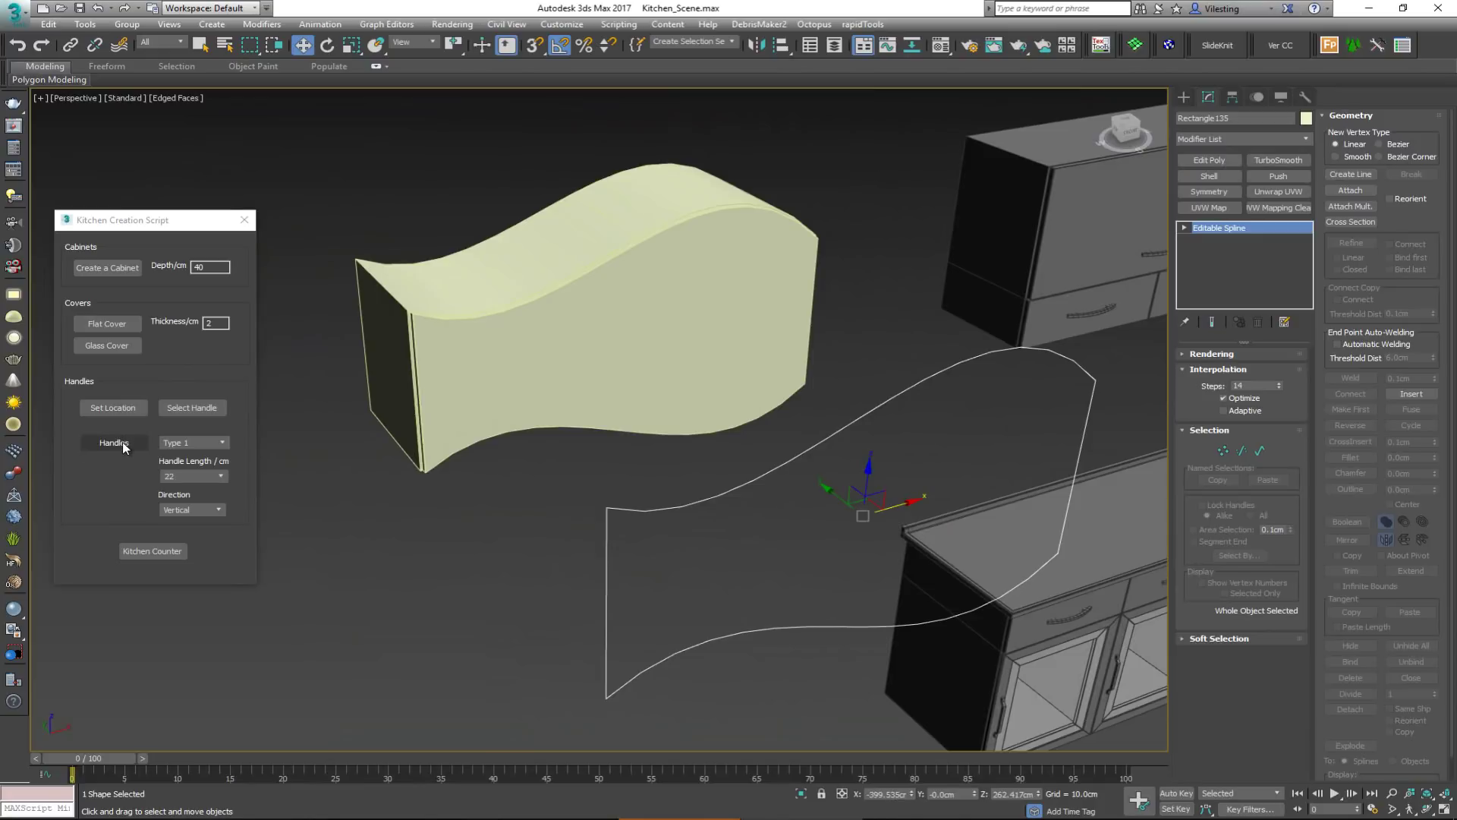
{"action": "left_click", "coordinate": [220, 443]}
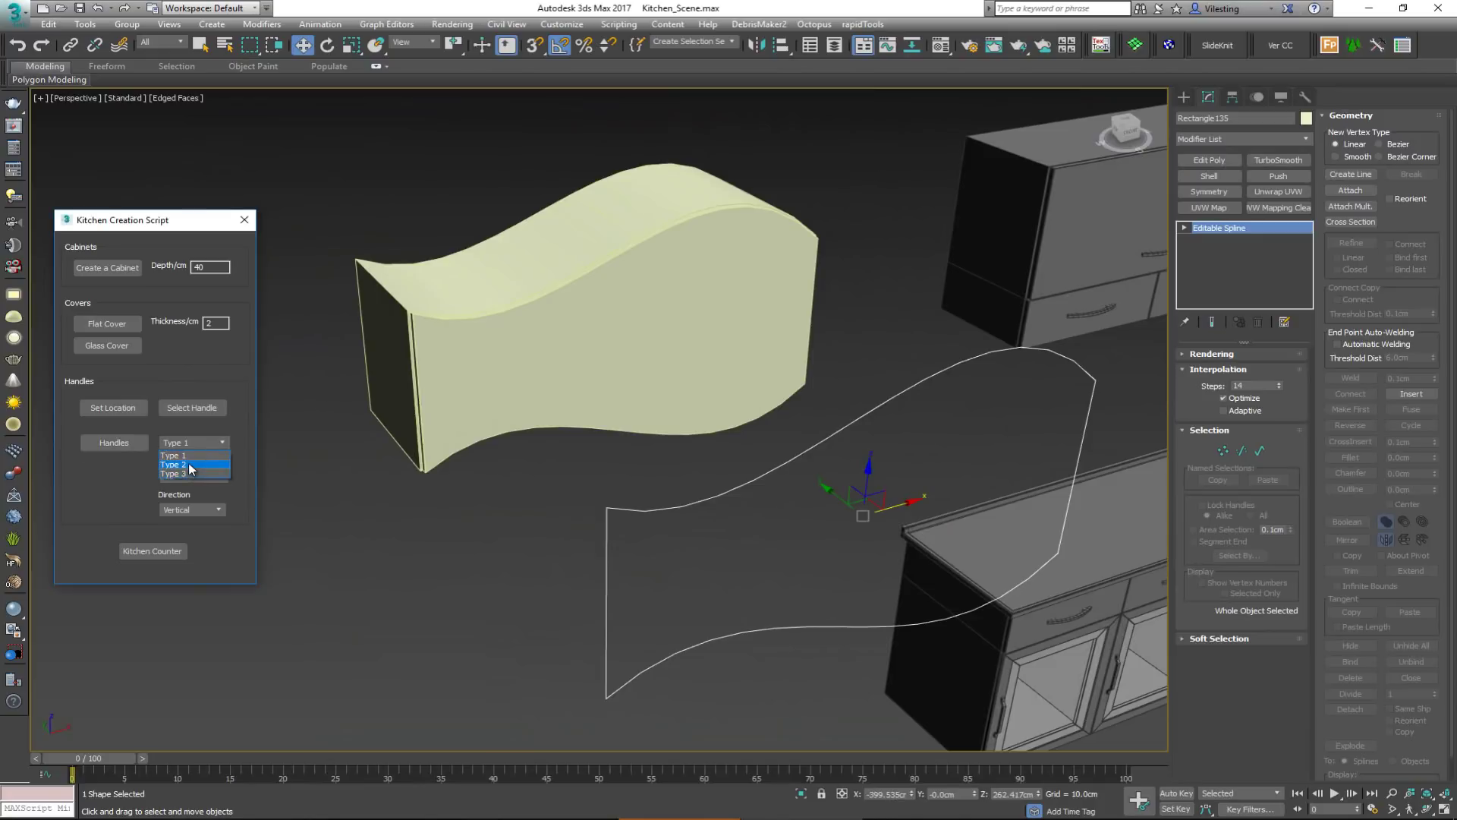
{"action": "left_click", "coordinate": [189, 456]}
Step: Place the handle on the cabinet front cover and slide it to the right
{"action": "left_click", "coordinate": [123, 444]}
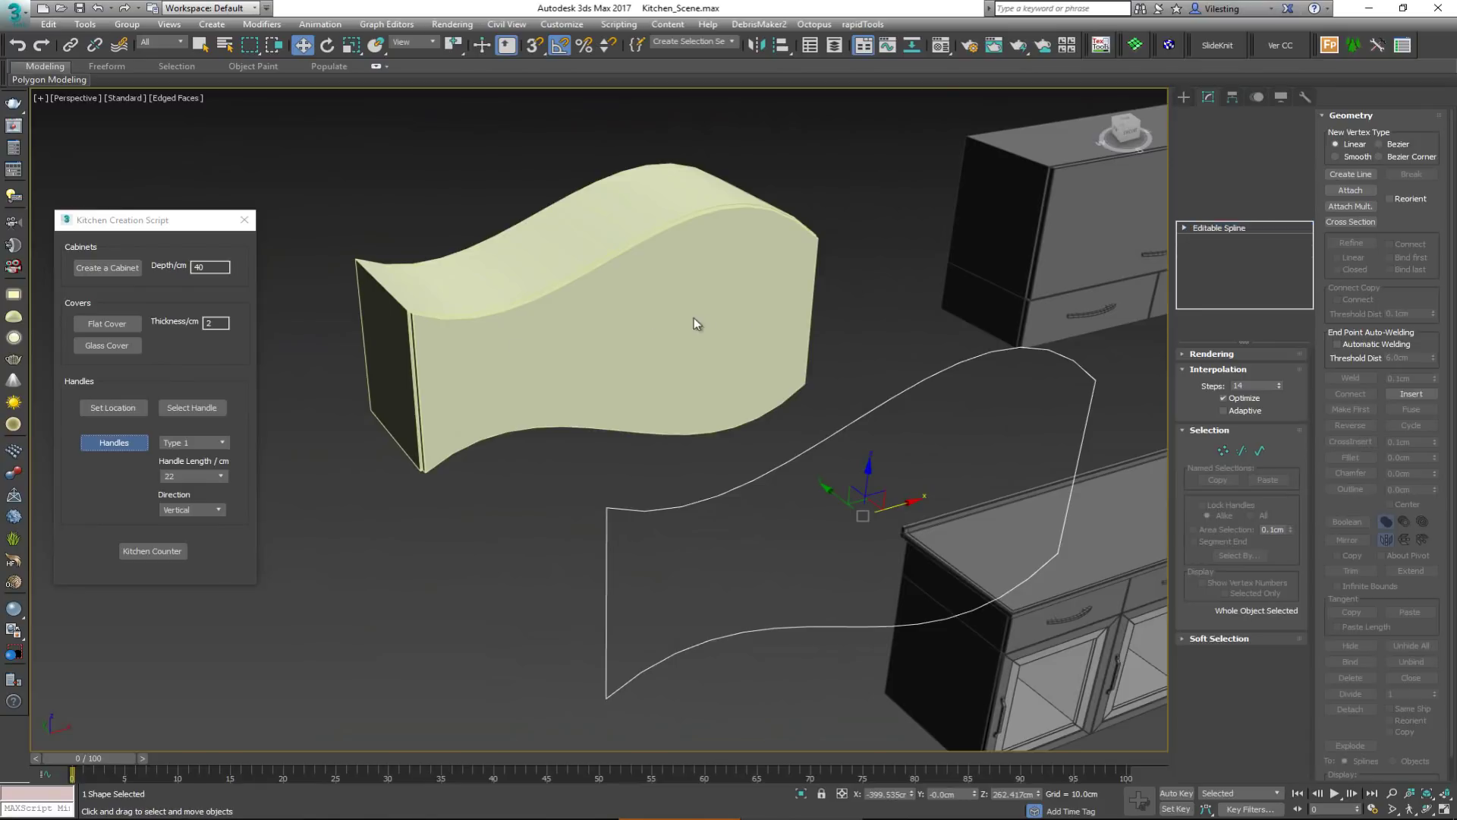
{"action": "left_click", "coordinate": [631, 353]}
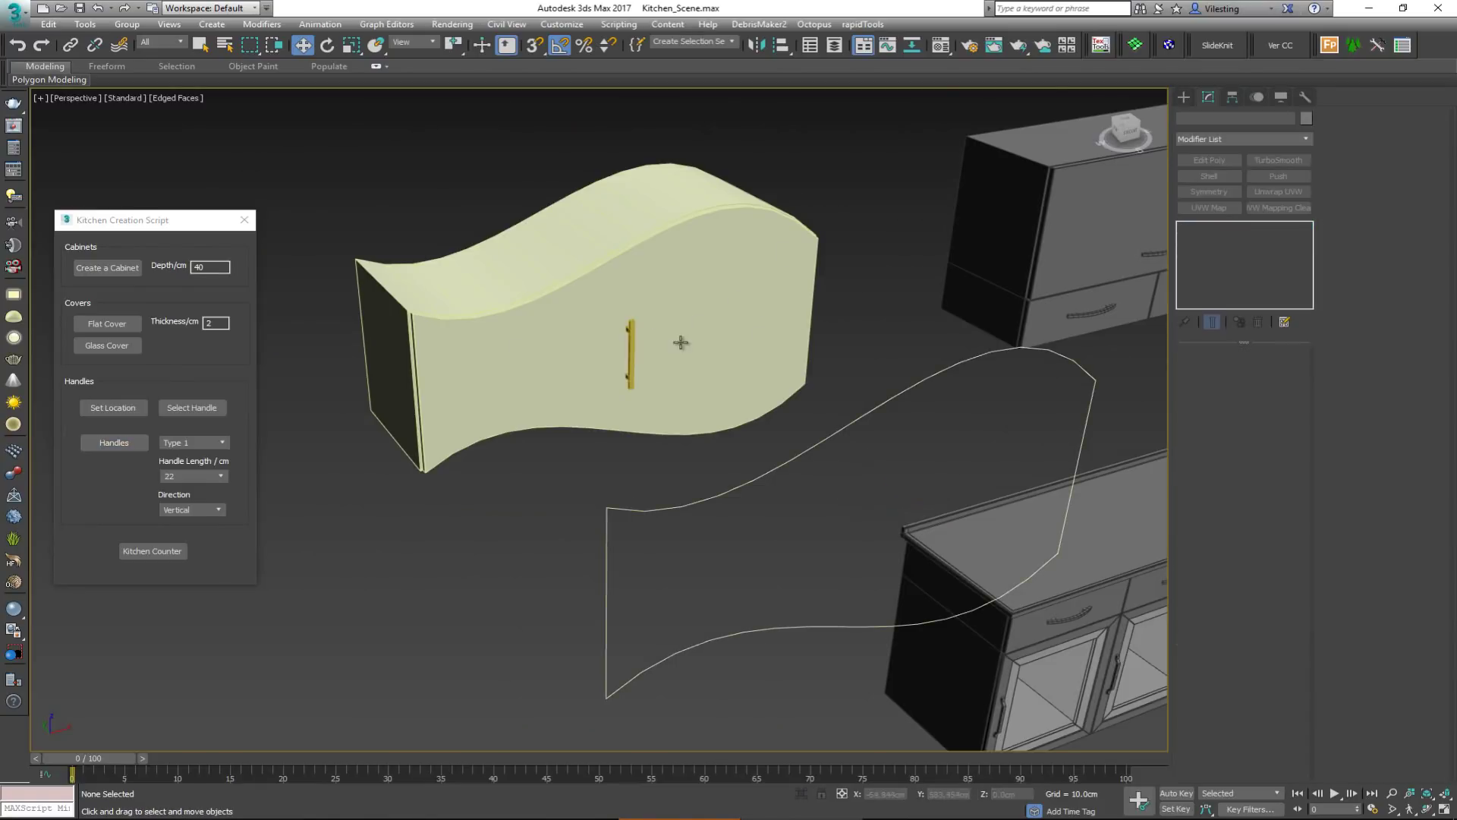
{"action": "left_click", "coordinate": [635, 356]}
{"action": "left_click_drag", "start_coordinate": [666, 347], "coordinate": [885, 299]}
{"action": "left_click", "coordinate": [885, 299]}
{"action": "scroll", "coordinate": [622, 328], "scroll_direction": "down", "scroll_amount": 6}
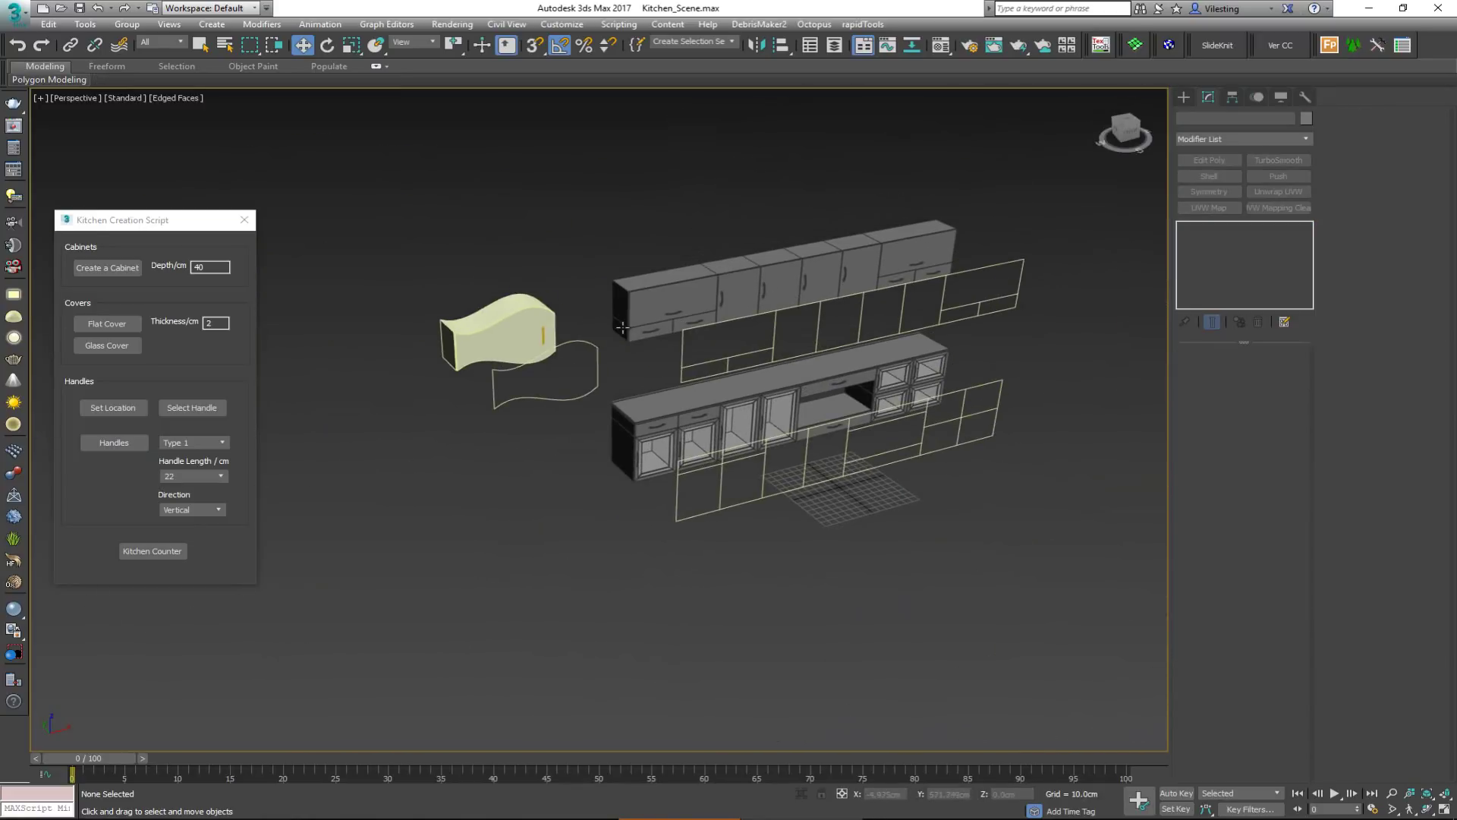